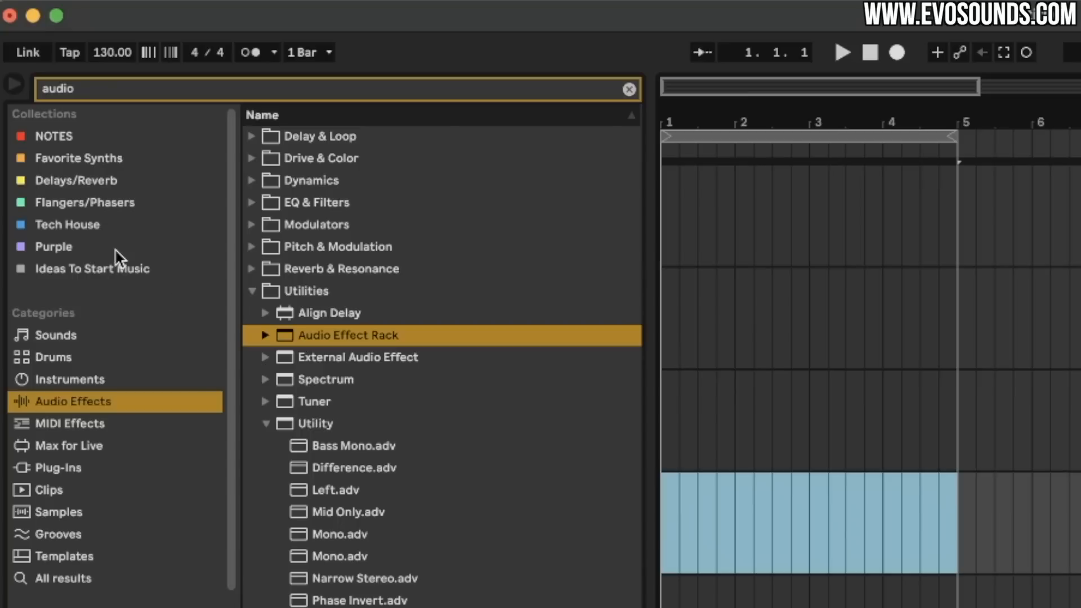
# Place the EvoSounds Techno Kick- Raptor sample at the start of the third track and set the arrangement grid to a fixed 1/4.
pyautogui.click(107, 55)
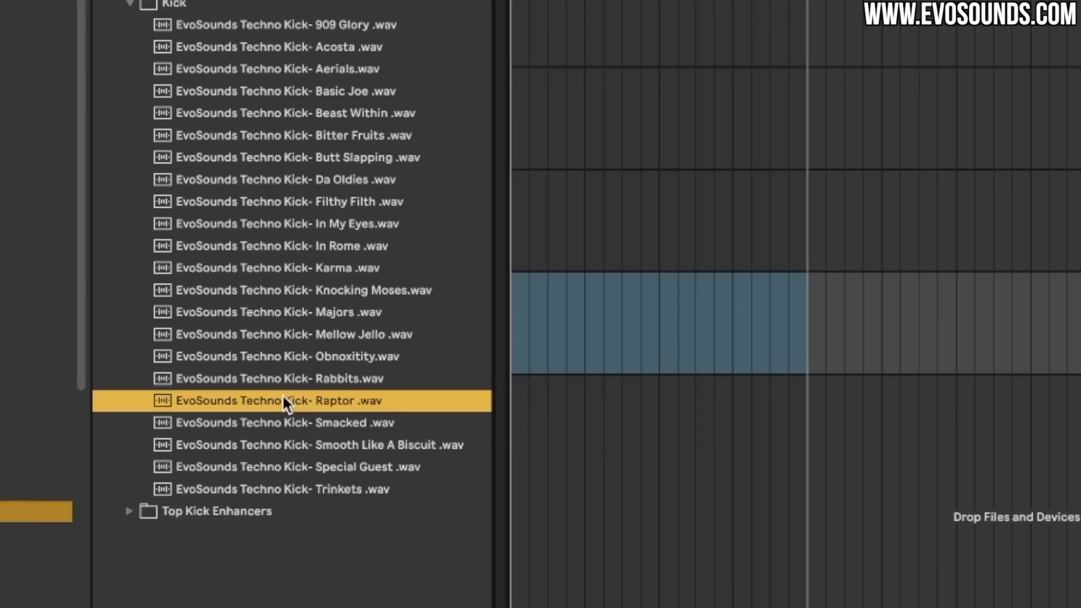
pyautogui.moveTo(285, 403); pyautogui.dragTo(513, 326)
pyautogui.rightClick(661, 343)
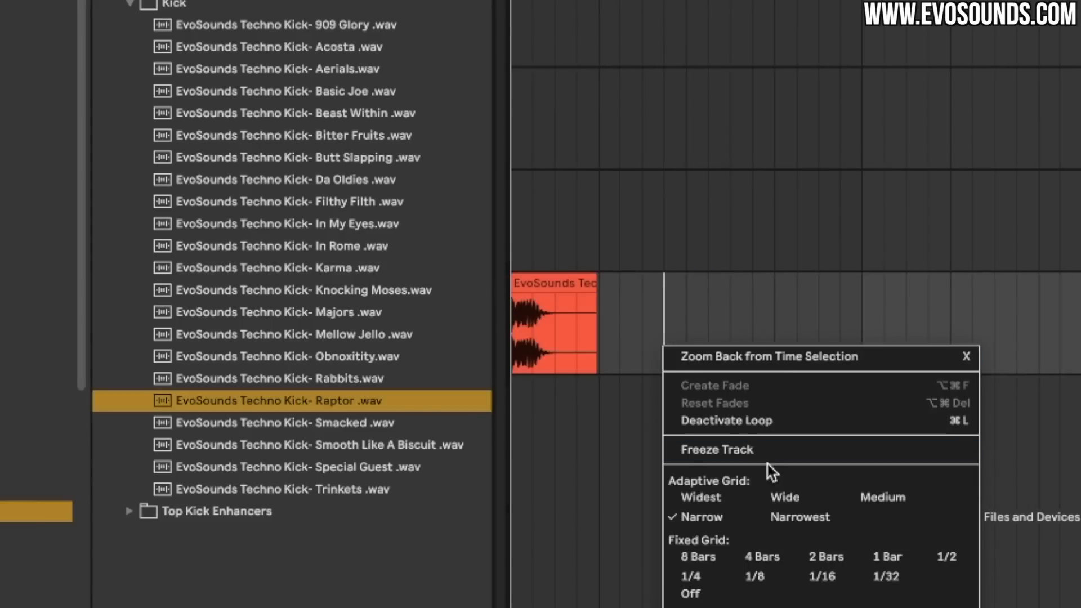
pyautogui.click(712, 568)
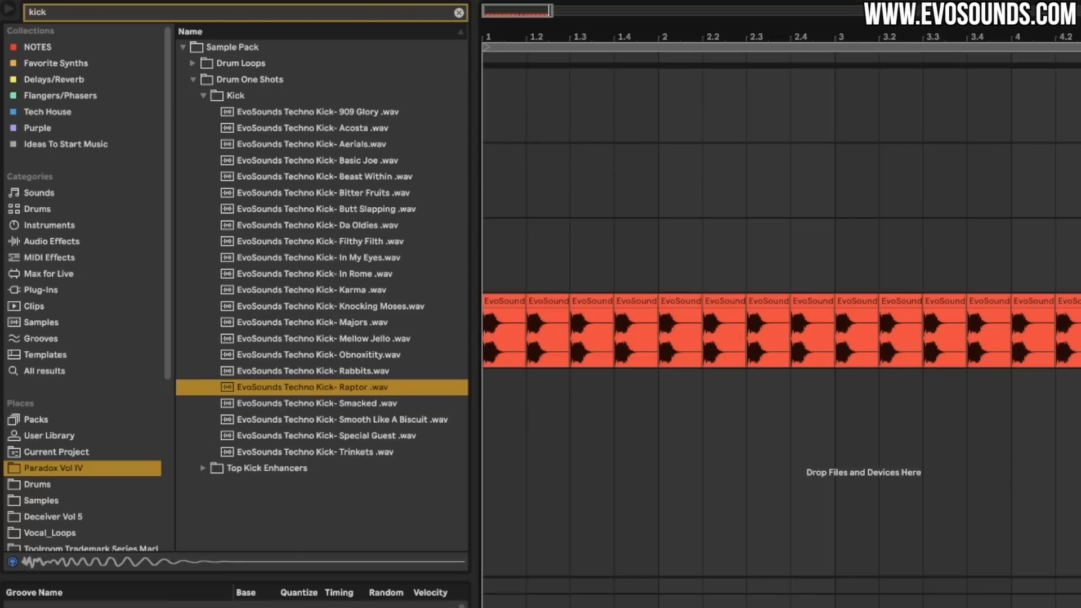
# Add an empty Audio Effect Rack from the Utilities audio effects to the kick track and switch to Session View.
pyautogui.click(49, 242)
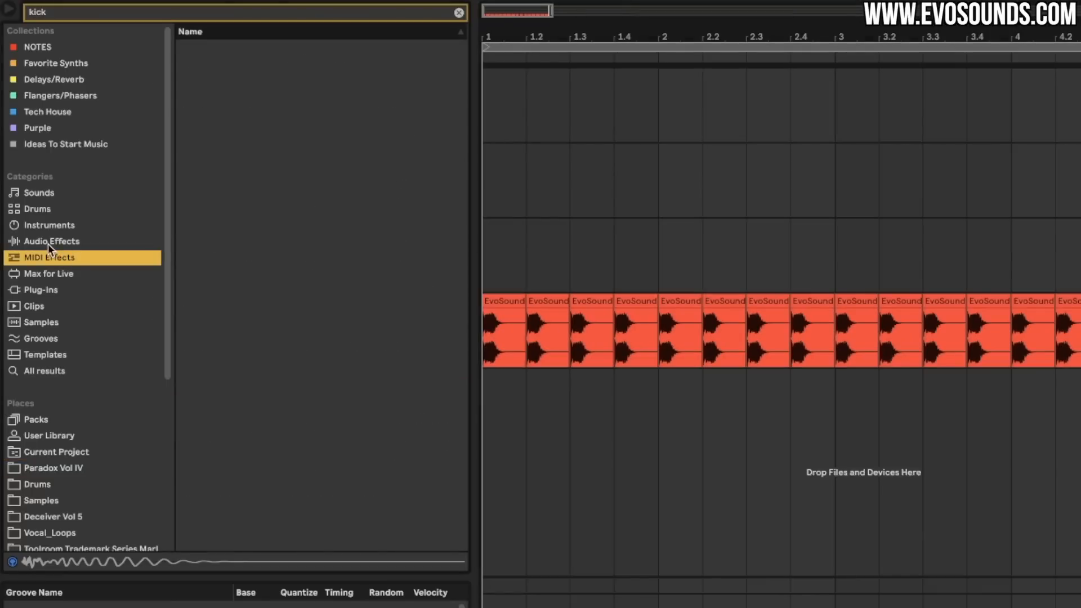
pyautogui.doubleClick(256, 144)
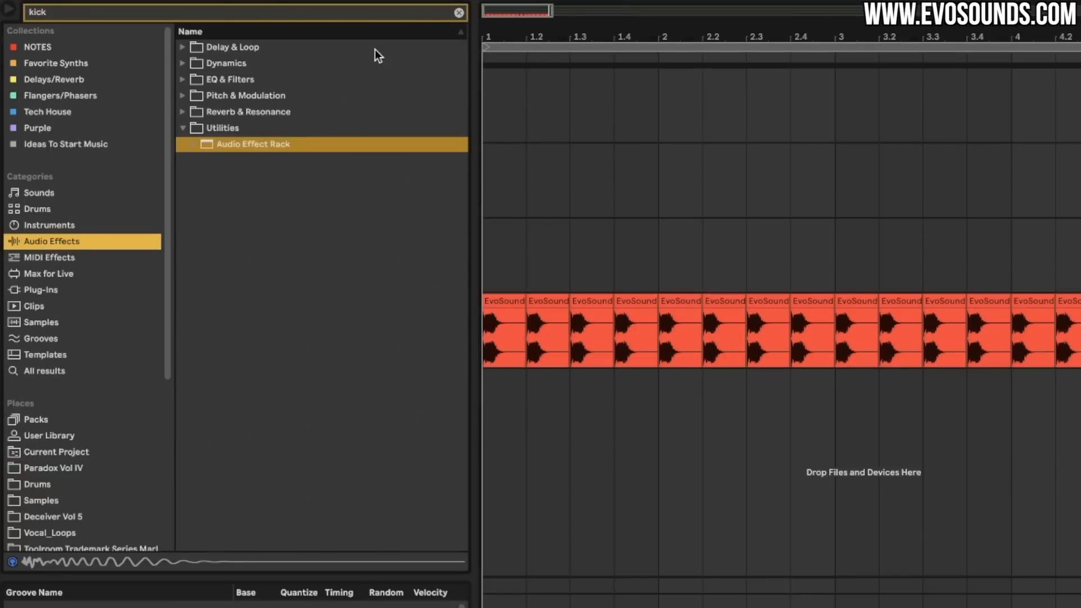
pyautogui.press('Tab')
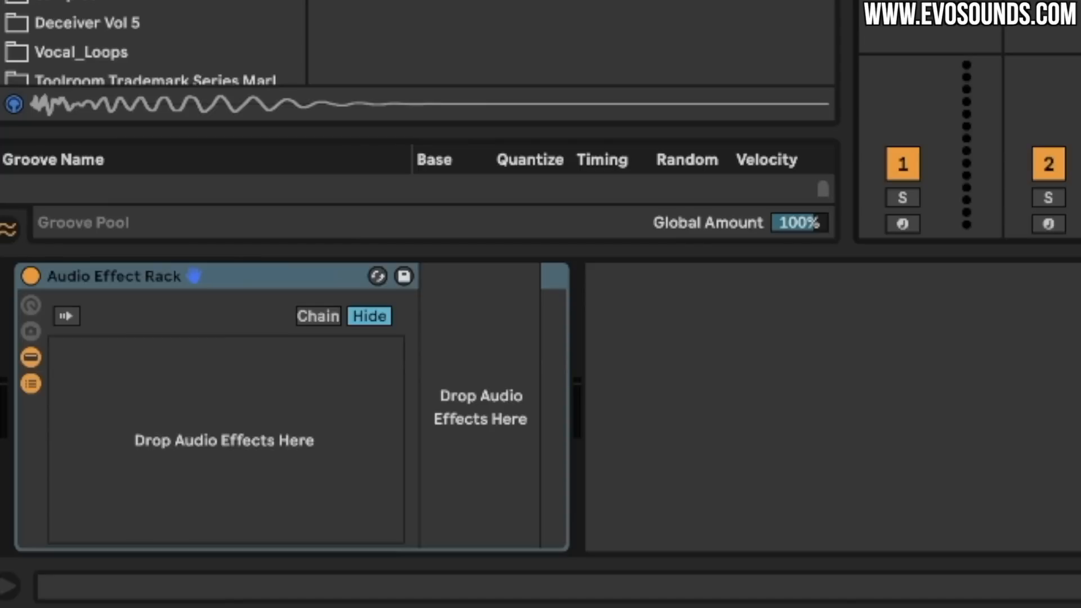
pyautogui.press('Delete')
pyautogui.hotkey('ctrl', 'z')
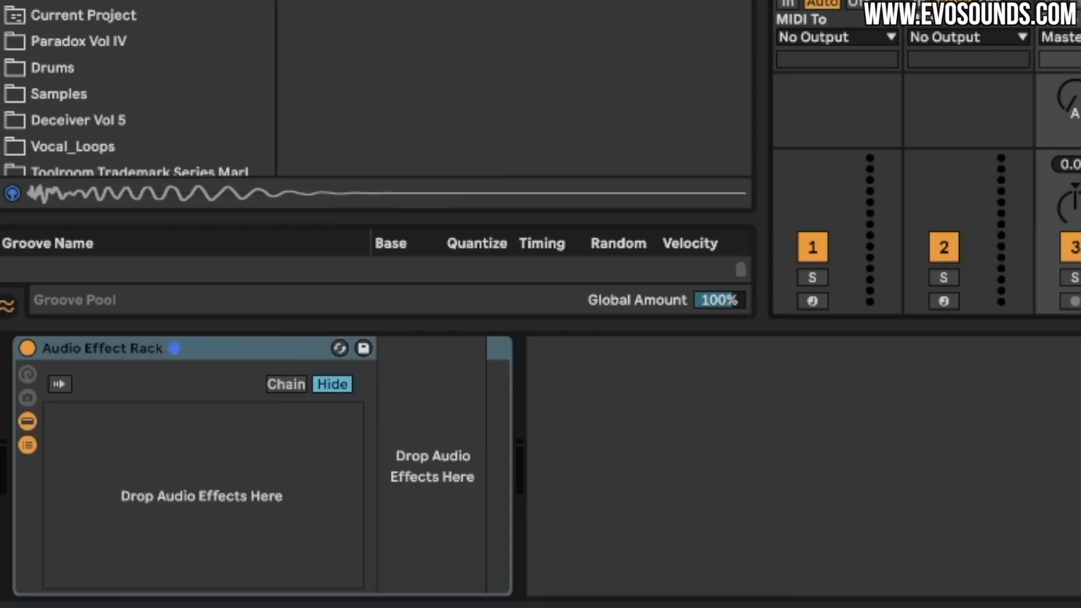
pyautogui.click(30, 431)
pyautogui.click(31, 431)
# Create three chains in the Audio Effect Rack and lower the second and third chains' volumes to -inf dB.
pyautogui.rightClick(128, 449)
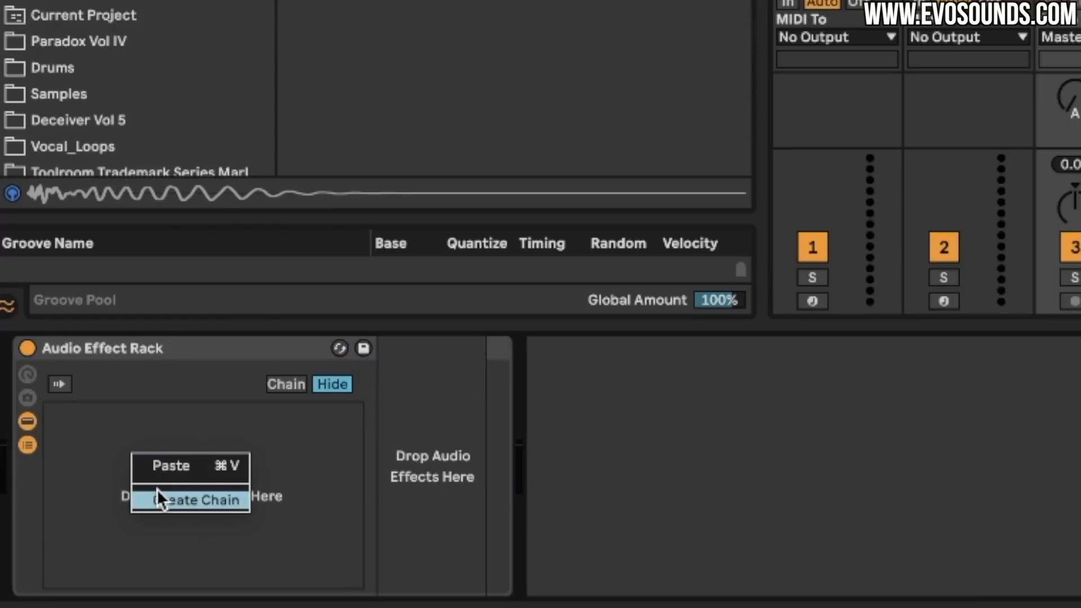
pyautogui.click(157, 494)
pyautogui.rightClick(157, 488)
pyautogui.click(182, 535)
pyautogui.rightClick(128, 510)
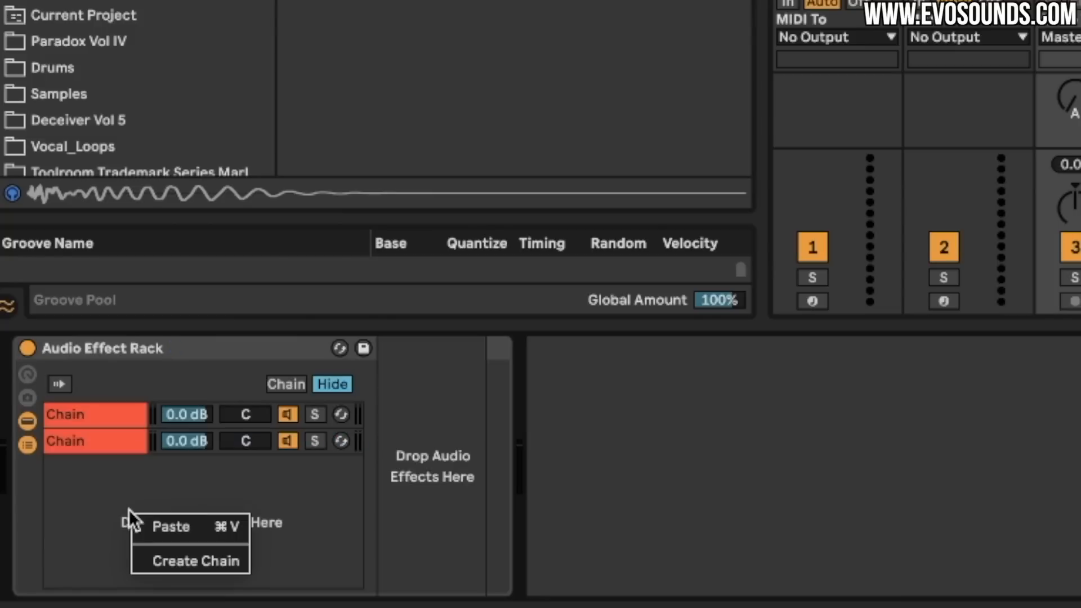
pyautogui.click(161, 563)
pyautogui.click(164, 449)
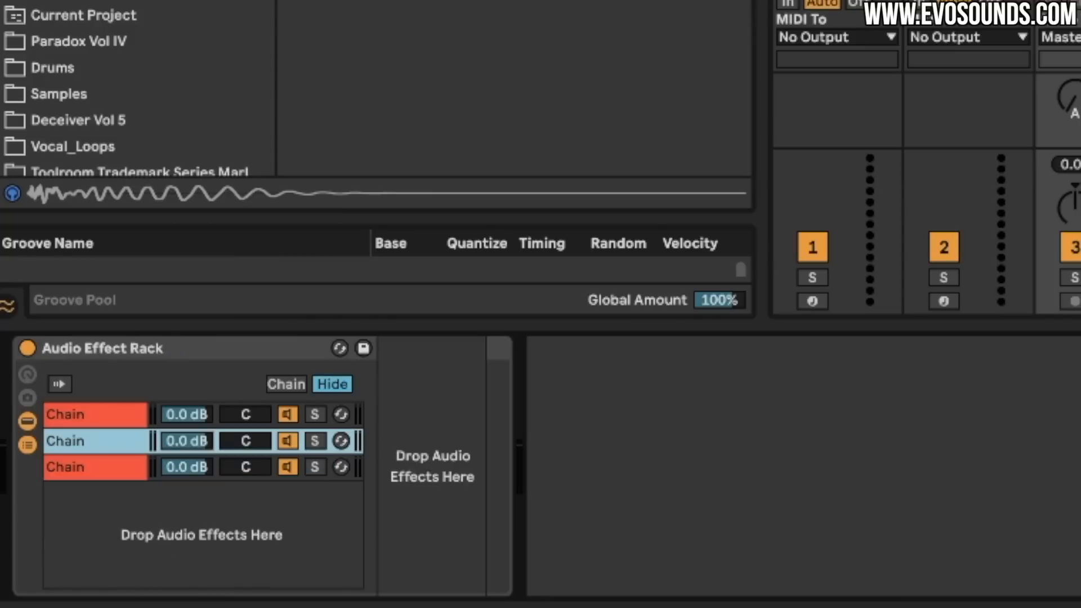
pyautogui.moveTo(174, 457); pyautogui.dragTo(175, 507)
# Rename the rack's first chain DRY and its second chain KICK SMACKER.
pyautogui.click(106, 415)
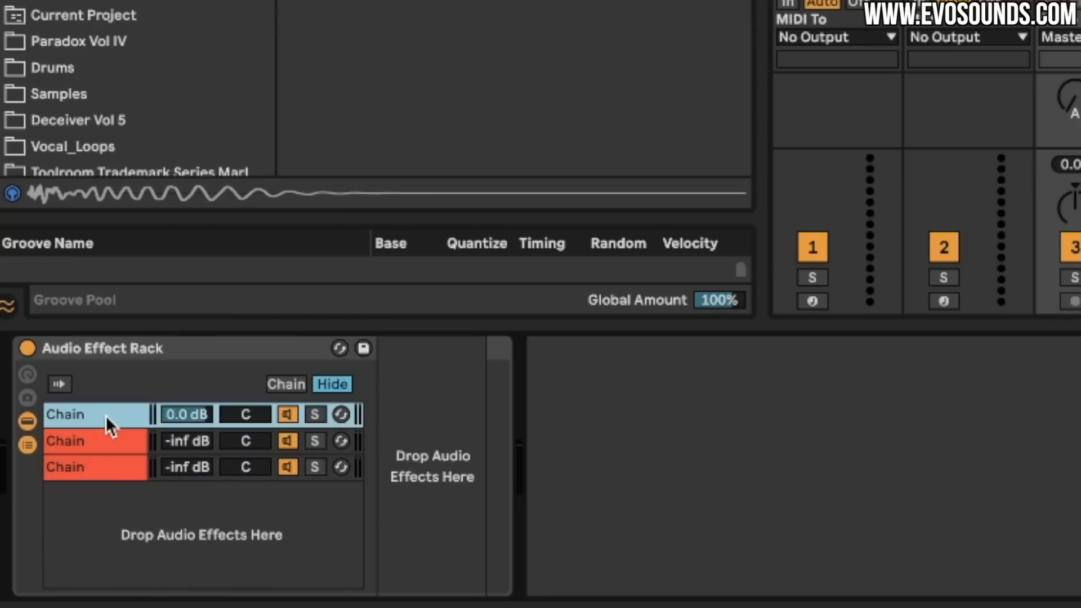
pyautogui.hotkey('ctrl', 'r')
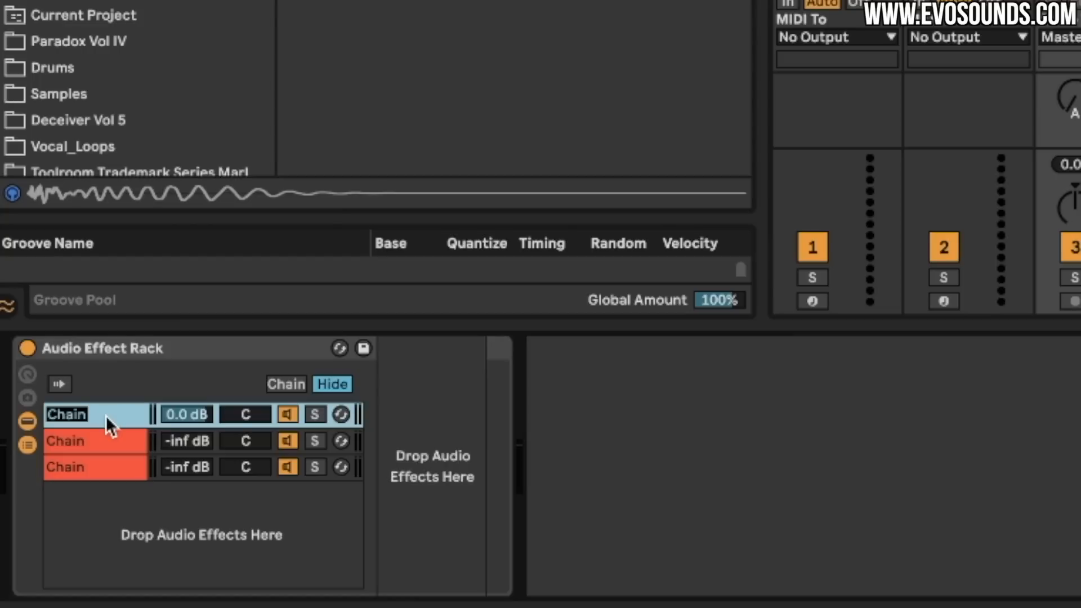
pyautogui.write('DER')
pyautogui.press('BackSpace')
pyautogui.press('BackSpace')
pyautogui.write('RY')
pyautogui.click(70, 441)
pyautogui.hotkey('ctrl', 'r')
pyautogui.write('KICK SMACKER')
pyautogui.press('Return')
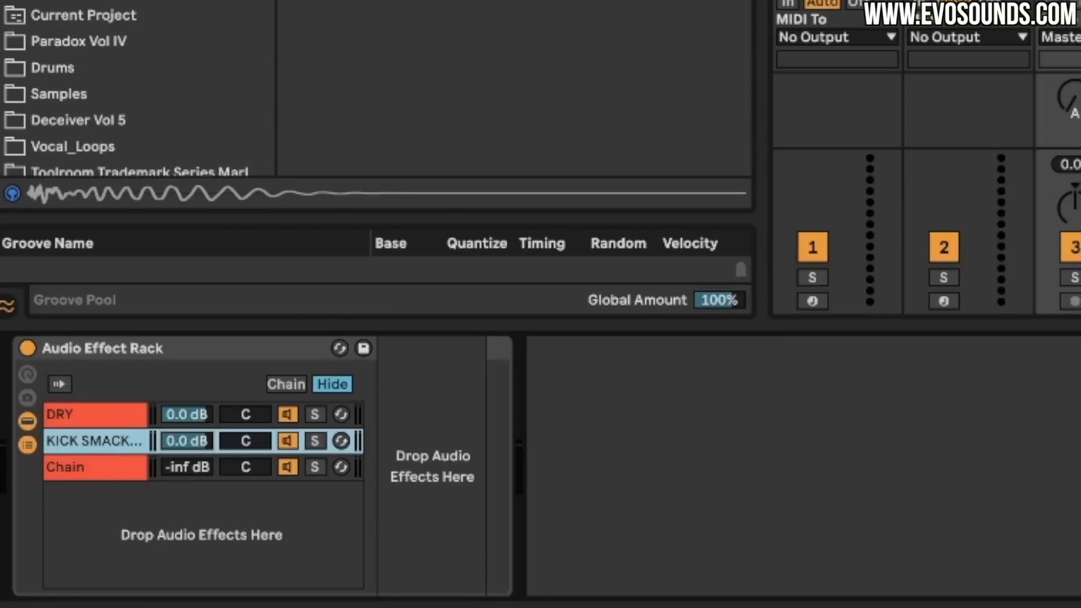
# Add Auto Pan to the KICK SMACKER chain with Amount 100 % and a tempo-synced Rate of 1/4.
pyautogui.hotkey('ctrl', 'f')
pyautogui.press('BackSpace')
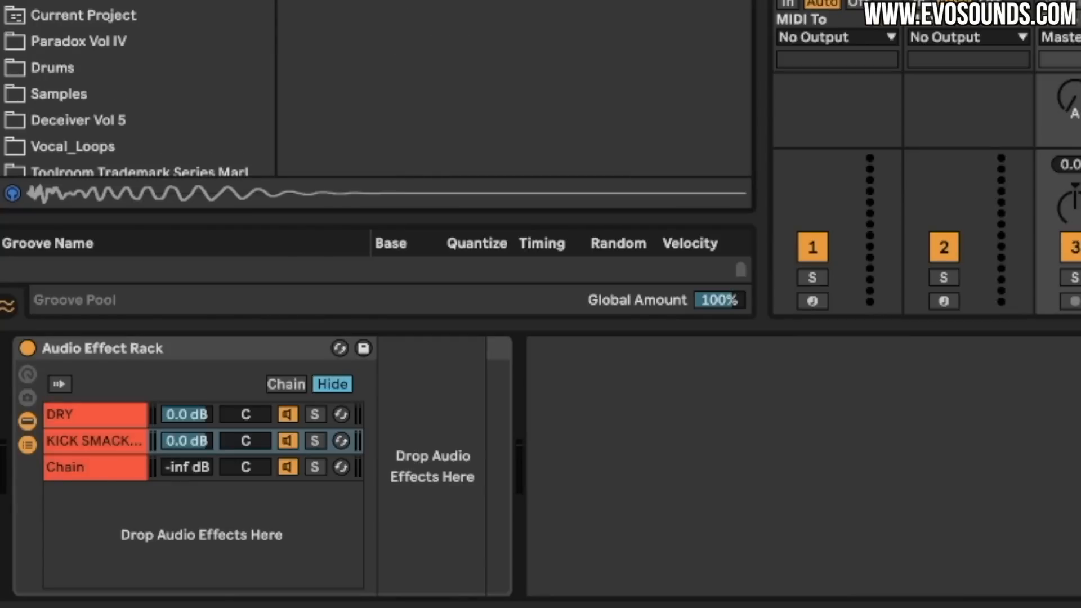
pyautogui.click(112, 434)
pyautogui.moveTo(414, 488); pyautogui.dragTo(414, 389)
pyautogui.moveTo(468, 507)
pyautogui.mouseDown()
pyautogui.moveTo(469, 540)
pyautogui.moveTo(481, 493)
pyautogui.mouseUp()
pyautogui.click(483, 567)
# Set Auto Pan's Phase to 0°, Shape to 100 % and Offset to 57.1° while soloing the KICK SMACKER chain.
pyautogui.moveTo(569, 485); pyautogui.dragTo(563, 485)
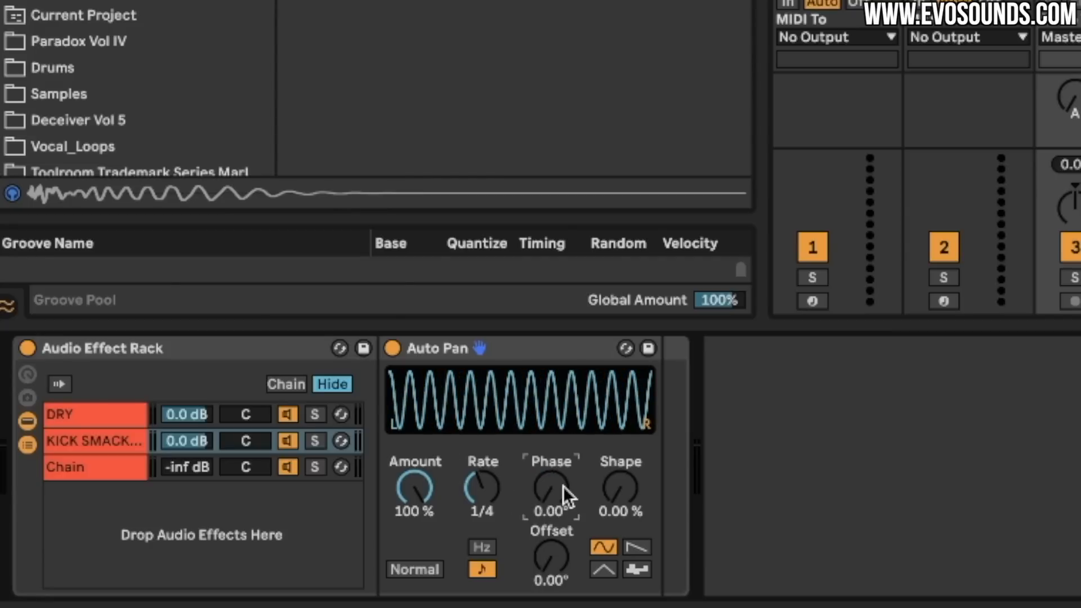
pyautogui.moveTo(606, 492); pyautogui.dragTo(606, 394)
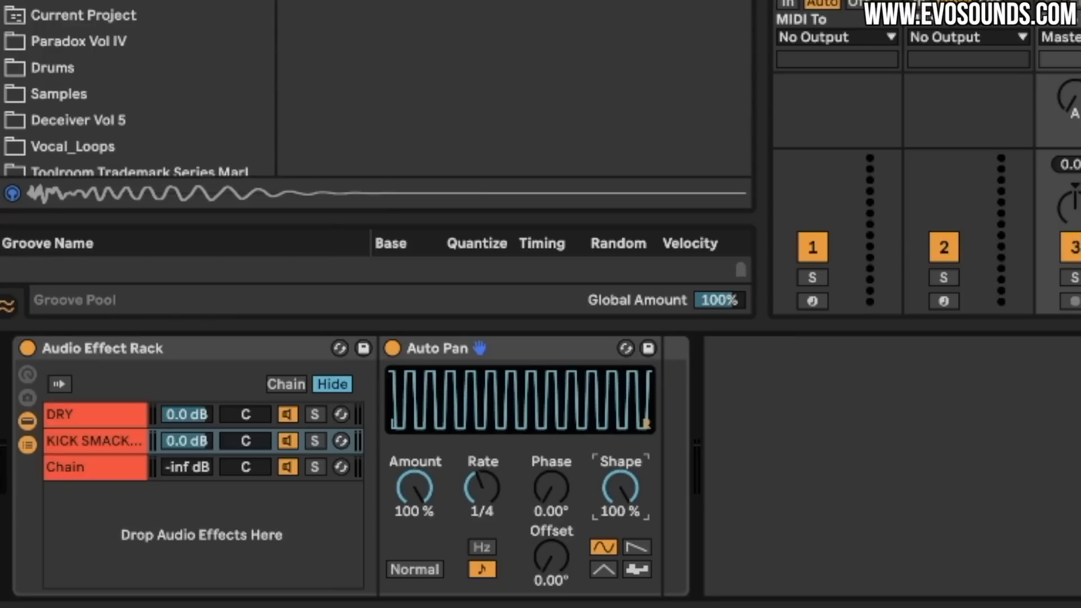
pyautogui.click(313, 441)
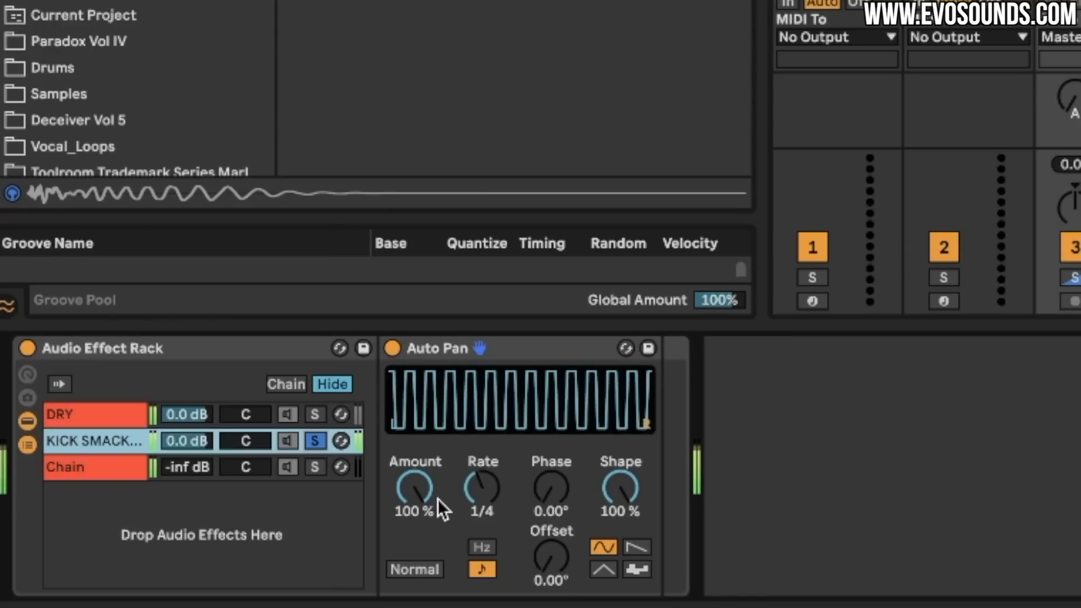
pyautogui.moveTo(550, 556); pyautogui.dragTo(551, 536)
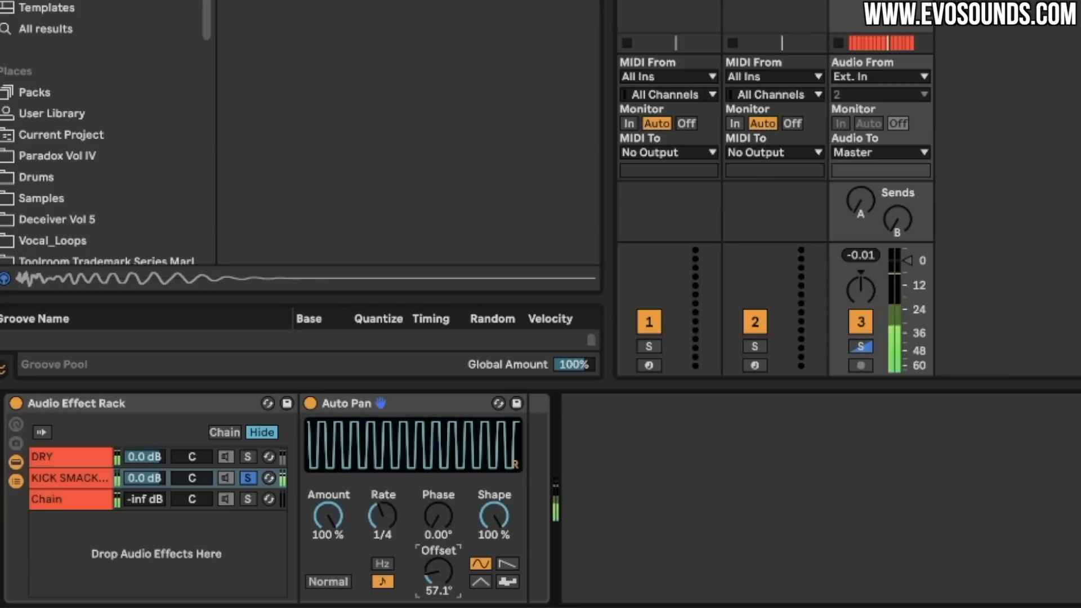
# Add an Overdrive after Auto Pan in the KICK SMACKER chain.
pyautogui.scroll(-1, 107, 135)
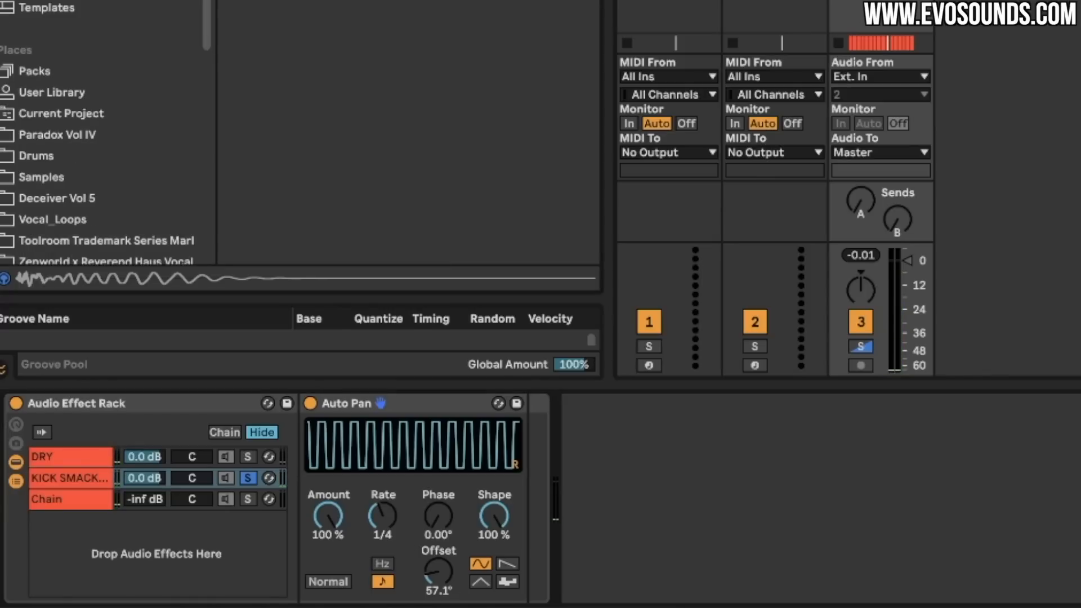
pyautogui.scroll(1, 107, 144)
pyautogui.scroll(-1, 107, 143)
pyautogui.scroll(1, 107, 144)
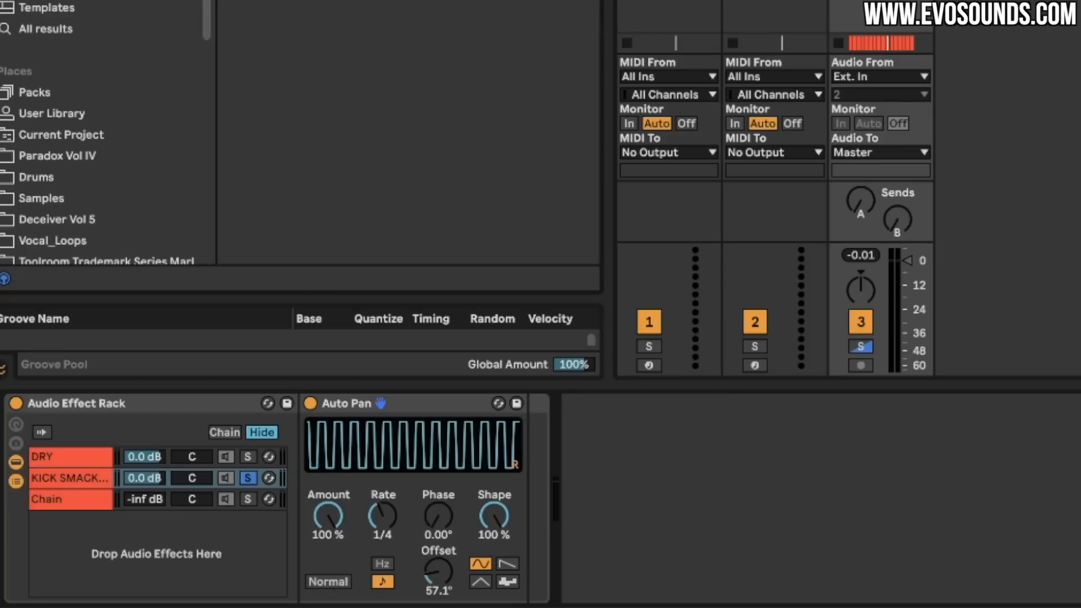
pyautogui.moveTo(538, 549); pyautogui.dragTo(529, 549)
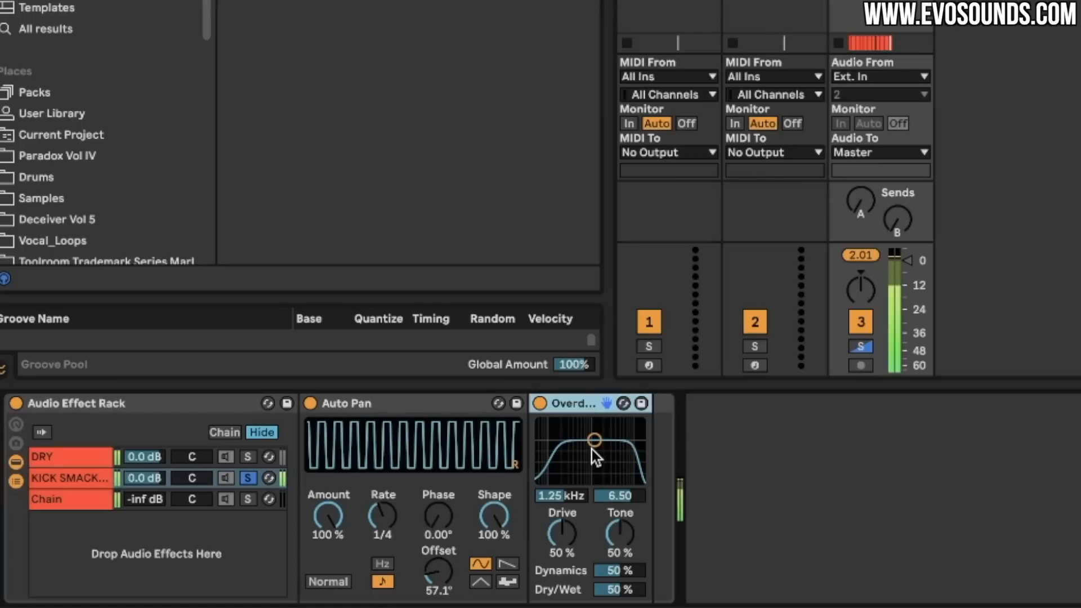
# Compare the sound with Overdrive bypassed and set the KICK SMACKER chain's volume to -9.0 dB.
pyautogui.moveTo(141, 487); pyautogui.dragTo(140, 509)
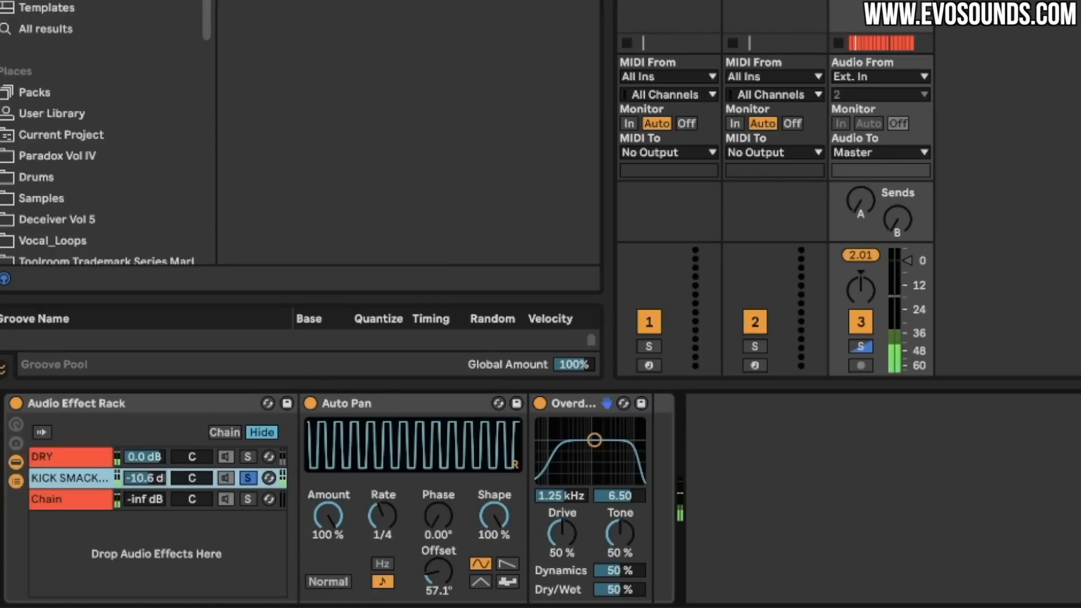
pyautogui.click(541, 404)
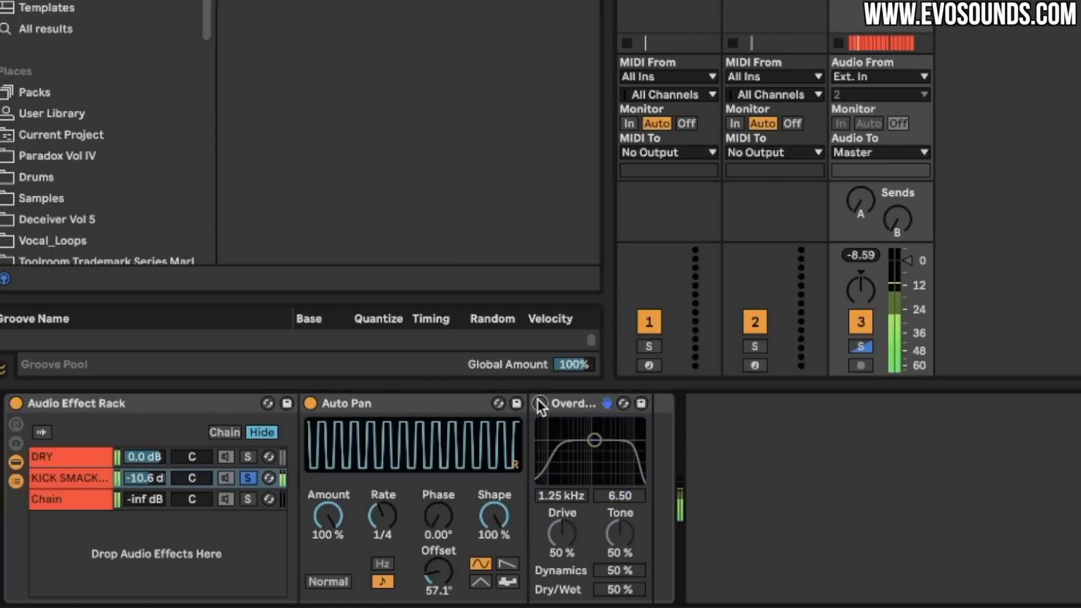
pyautogui.click(539, 403)
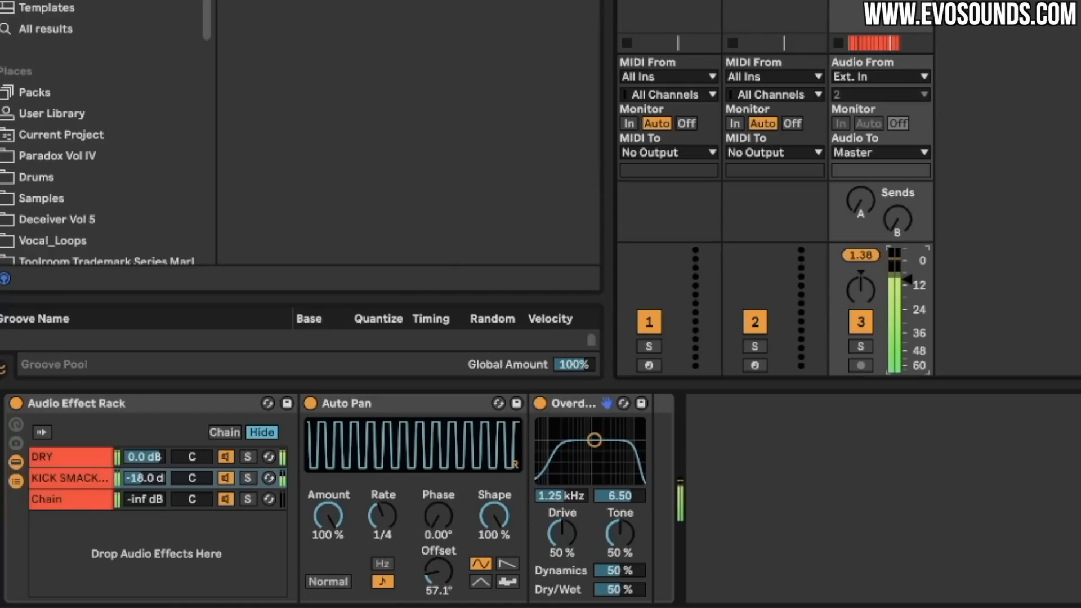
pyautogui.moveTo(141, 478); pyautogui.dragTo(141, 473)
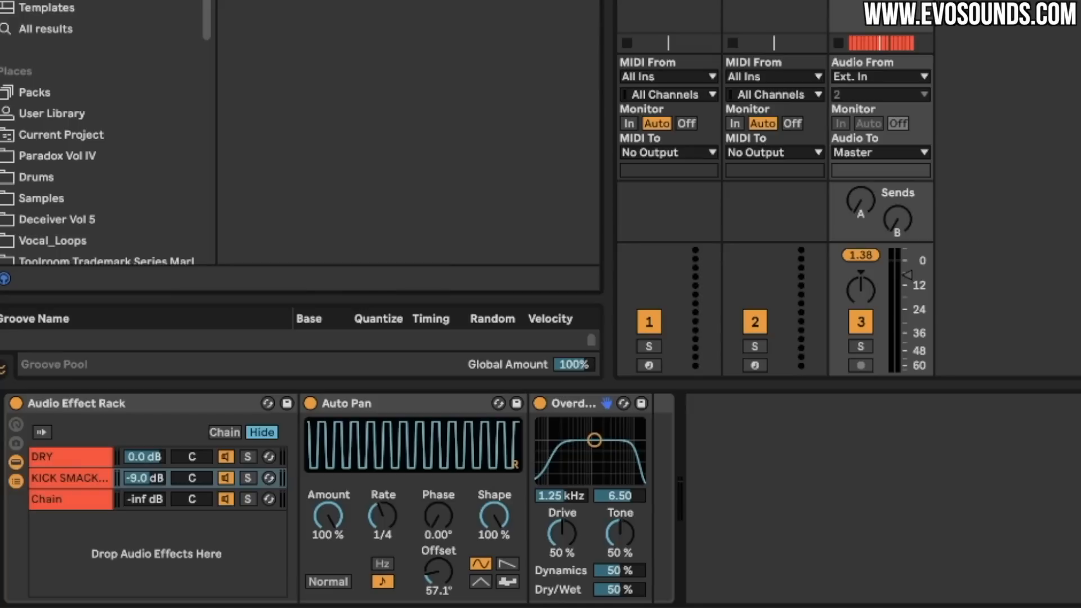
# Add EQ Eight after Overdrive and make band 2 a low cut at about 454 Hz.
pyautogui.moveTo(667, 549); pyautogui.dragTo(650, 538)
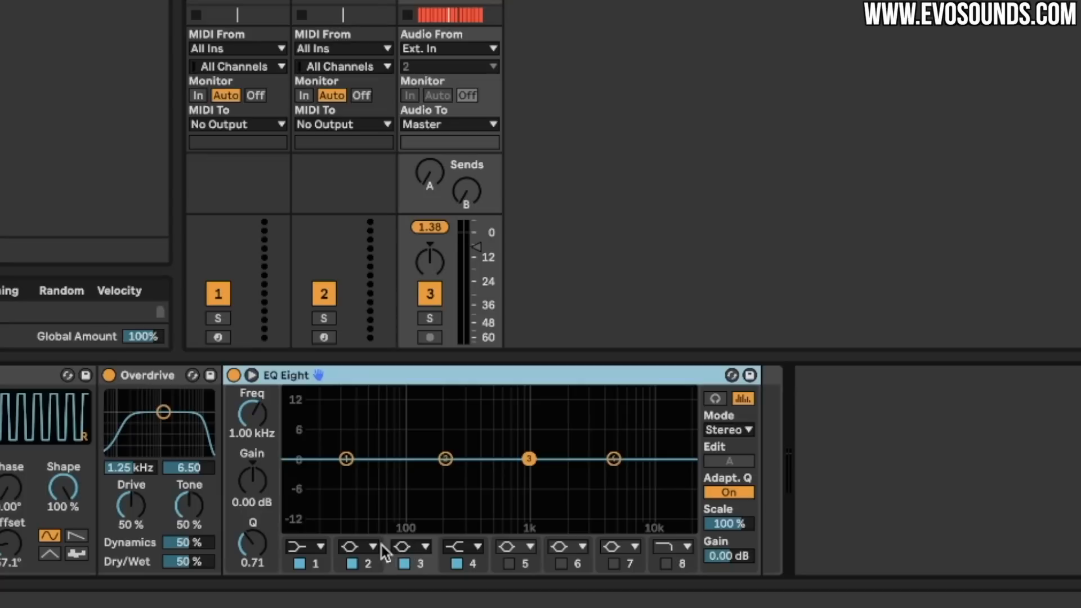
pyautogui.click(802, 574)
pyautogui.click(802, 462)
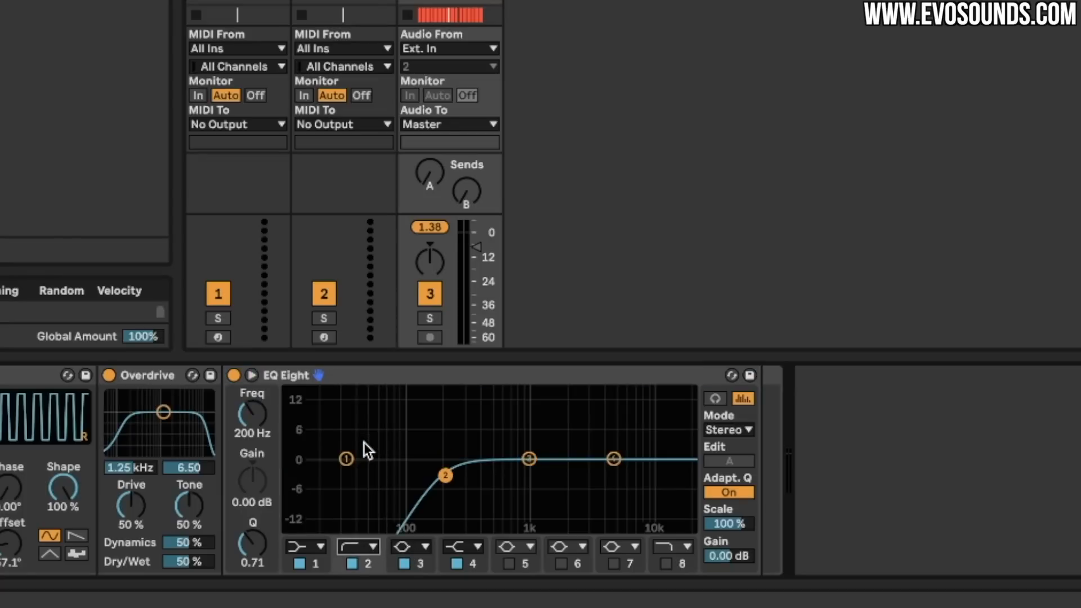
pyautogui.moveTo(444, 475); pyautogui.dragTo(487, 471)
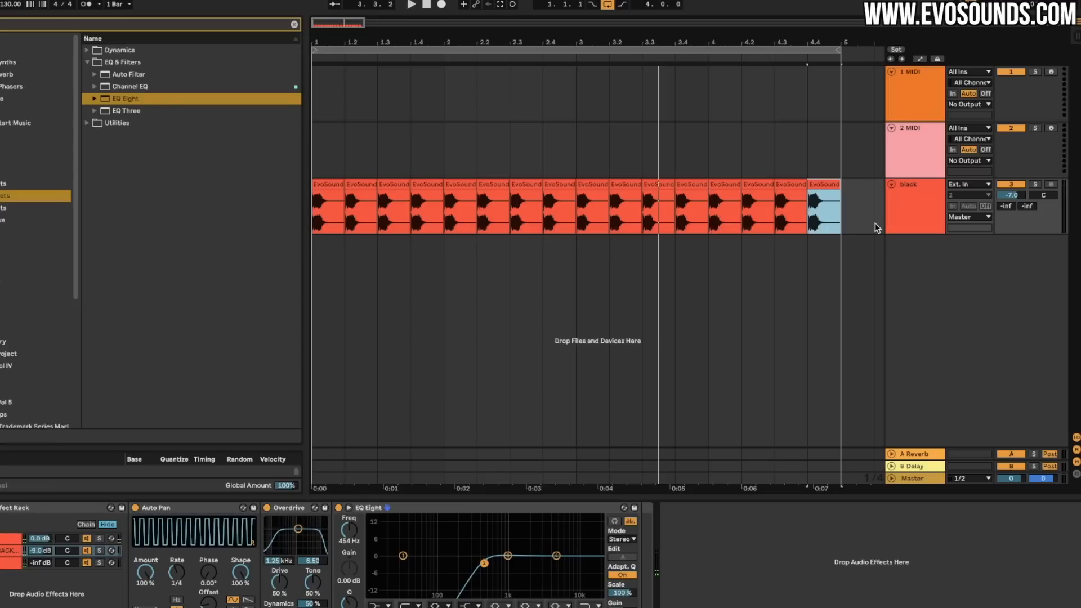
# Insert a MIDI track for closed hats below the kick and load the Closed Hats sample listed just above EvoSounds Techno CH- Spicy.
pyautogui.click(914, 227)
pyautogui.hotkey('ctrl', 'shift', 't')
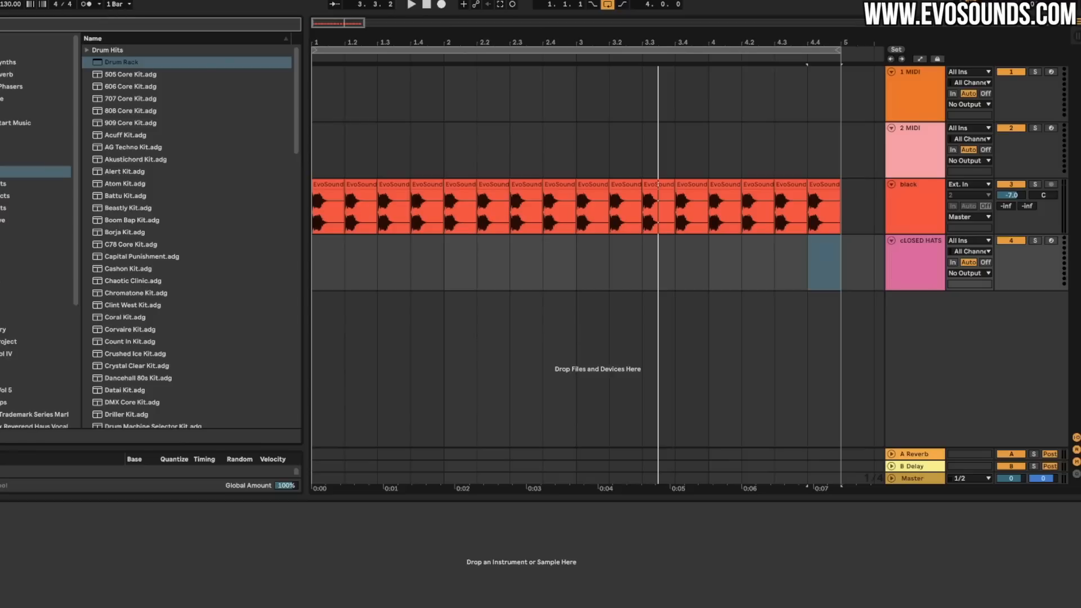
pyautogui.click(121, 63)
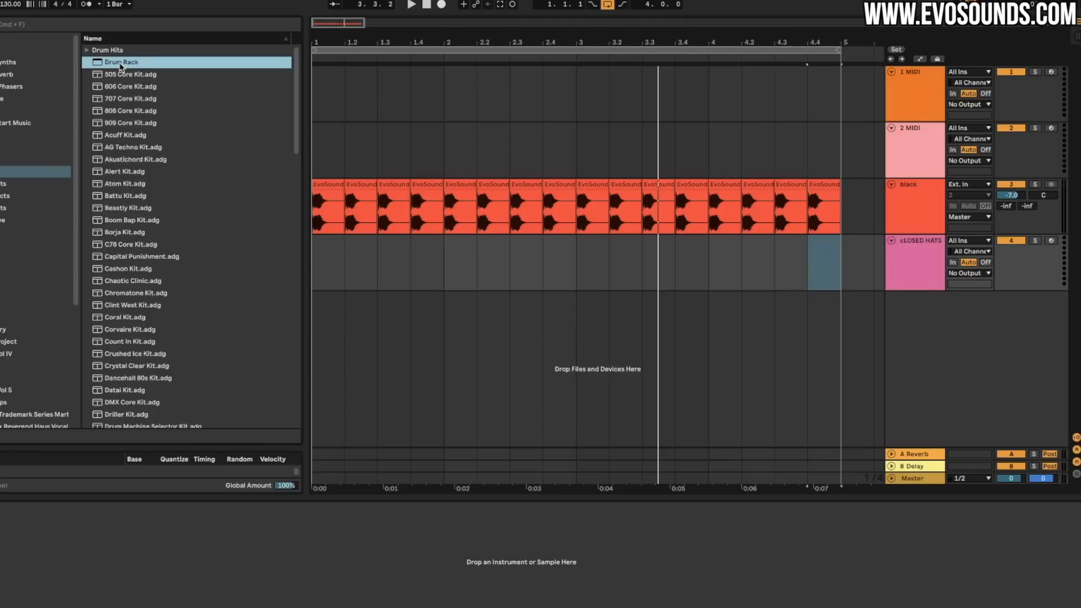
pyautogui.click(3, 355)
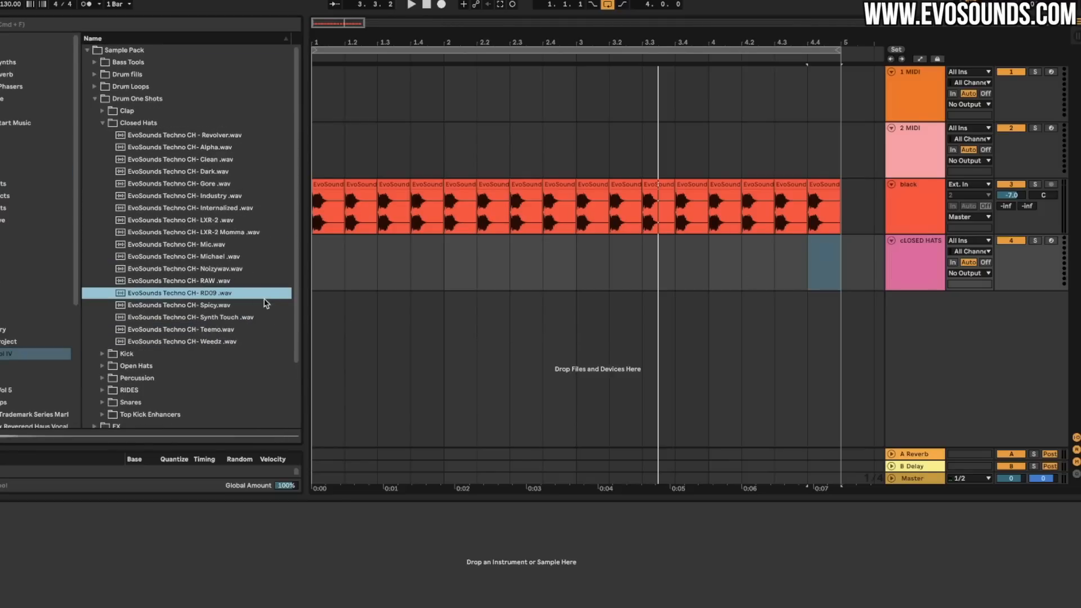
pyautogui.doubleClick(223, 293)
# Create a four-bar MIDI clip on the closed hats track and enlarge the note editor.
pyautogui.moveTo(828, 273); pyautogui.dragTo(289, 261)
pyautogui.press('super+shift+m')
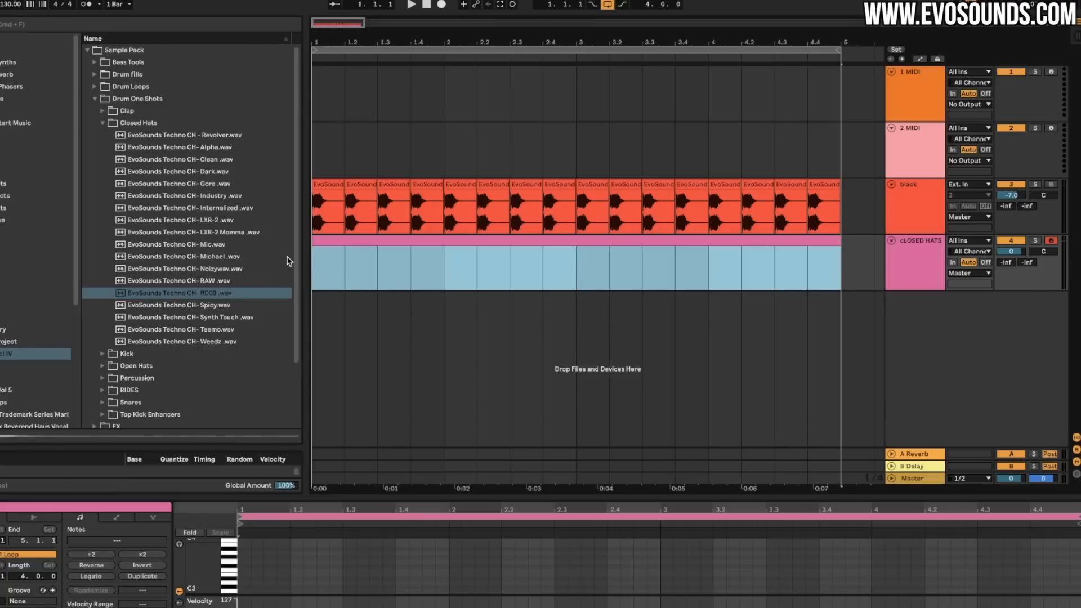
pyautogui.moveTo(355, 497); pyautogui.dragTo(356, 309)
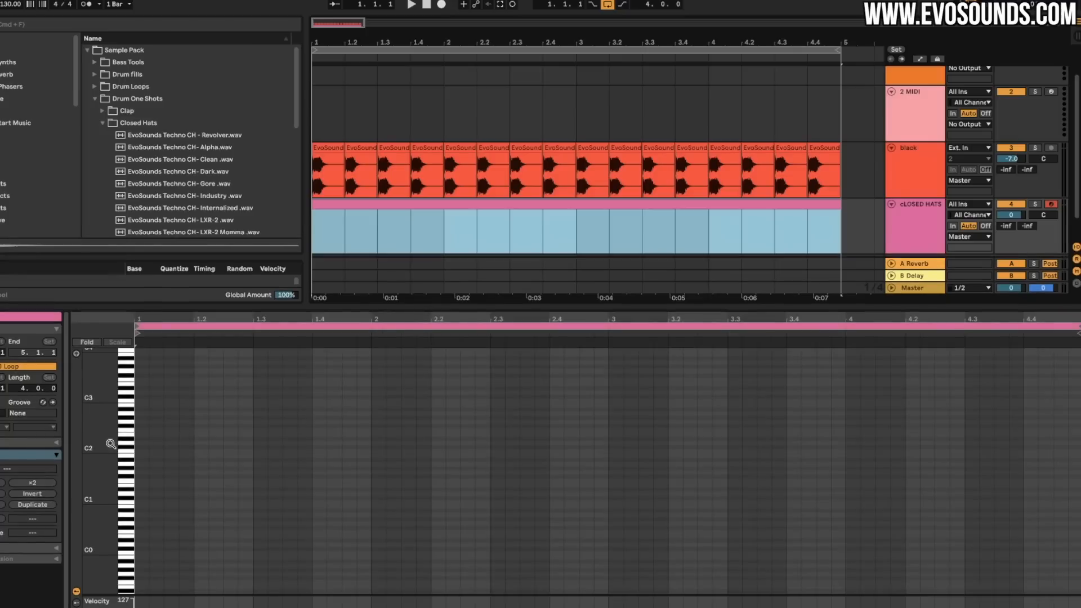
# Draw a sixteenth note at C3 on the first beat and duplicate it until the first bar is filled.
pyautogui.click(149, 420)
pyautogui.doubleClick(145, 409)
pyautogui.press('super+d')
pyautogui.press('super+d')
pyautogui.press('super+d')
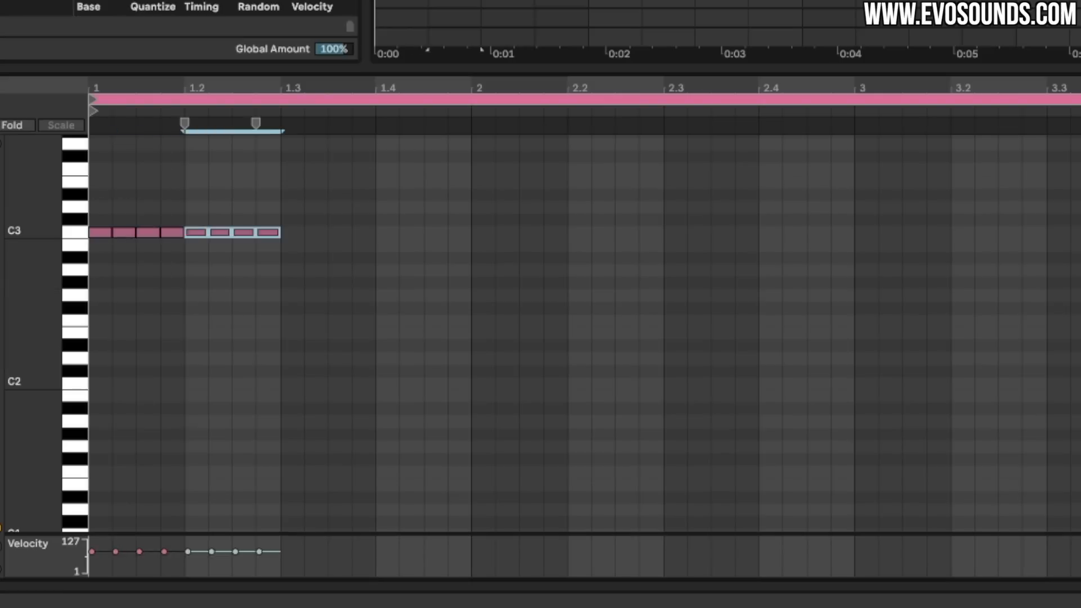
pyautogui.hotkey('ctrl', 'd')
pyautogui.hotkey('ctrl', 'd')
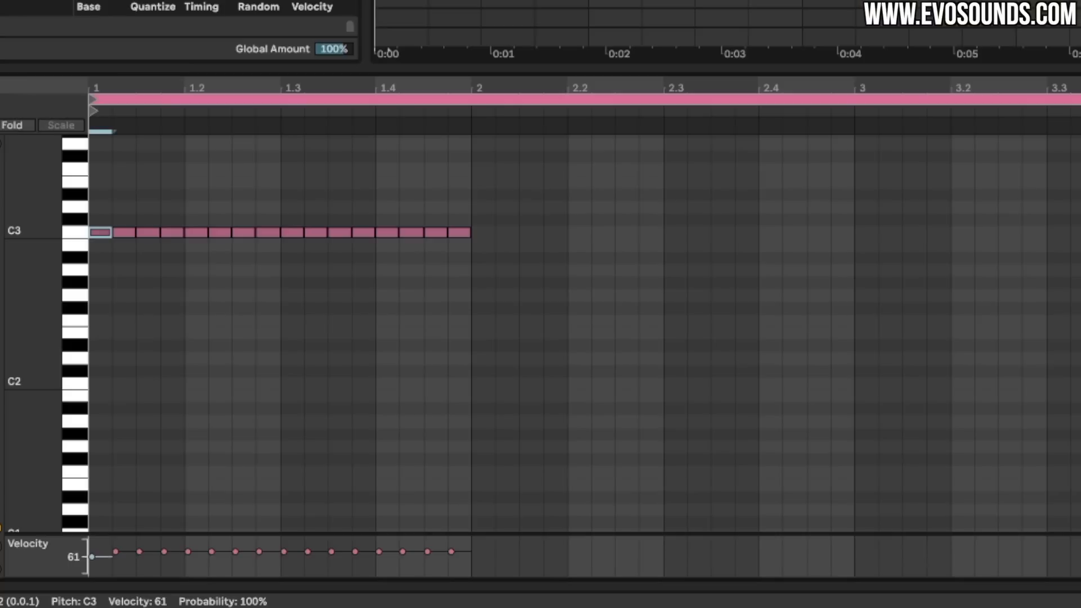
# Try lower velocities on the first and third sixteenth notes of beat one, starting with 29 on the third, and audition them.
pyautogui.moveTo(139, 551)
pyautogui.mouseDown()
pyautogui.moveTo(139, 561)
pyautogui.moveTo(92, 562)
pyautogui.moveTo(139, 566)
pyautogui.mouseUp()
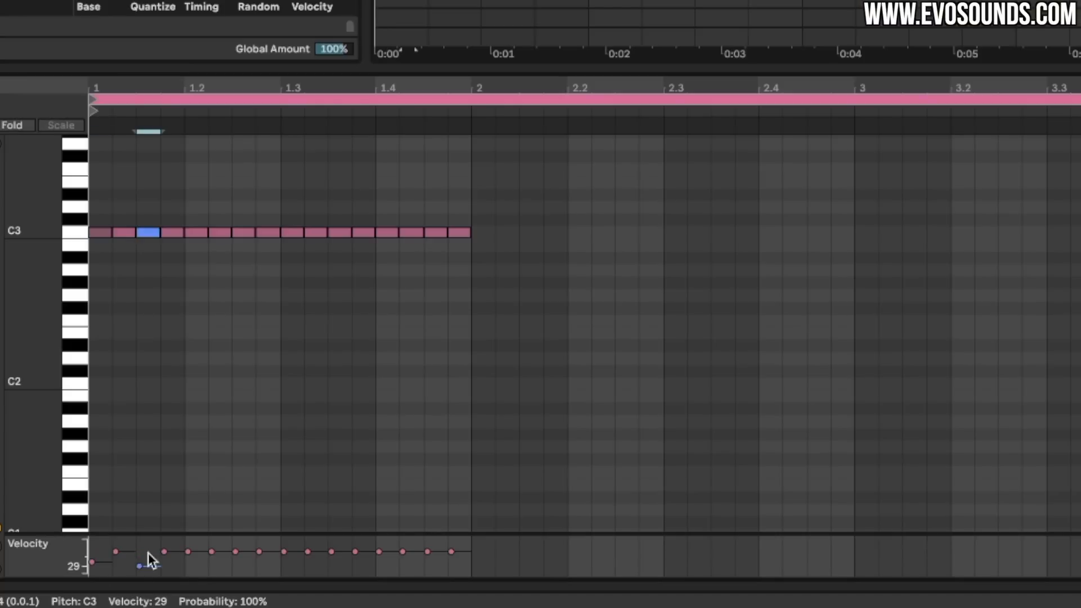
pyautogui.moveTo(180, 208); pyautogui.dragTo(176, 245)
pyautogui.moveTo(119, 200); pyautogui.dragTo(113, 258)
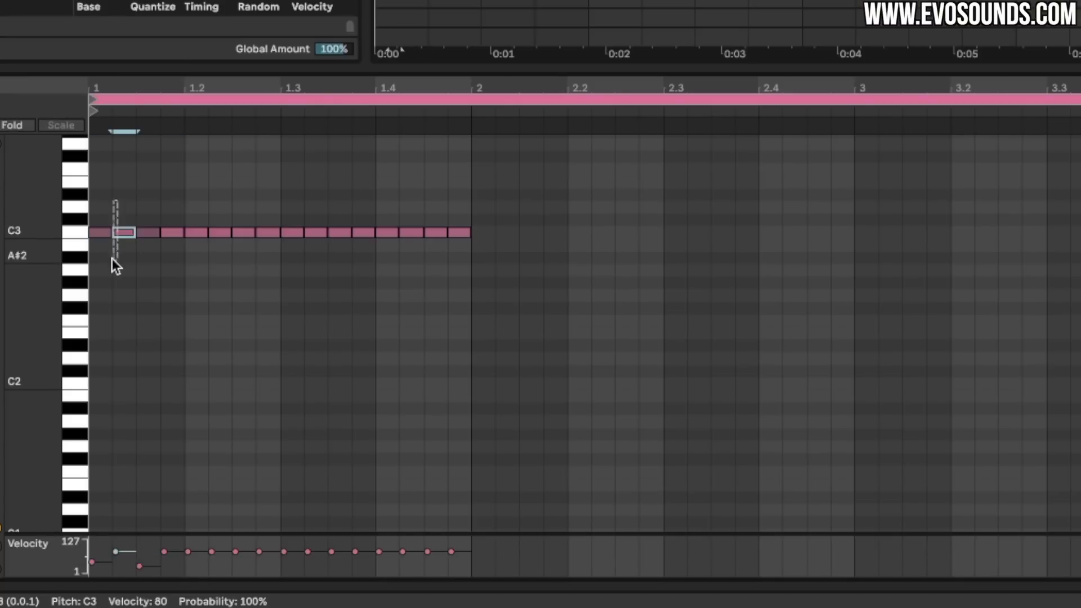
pyautogui.moveTo(170, 86); pyautogui.dragTo(346, 80)
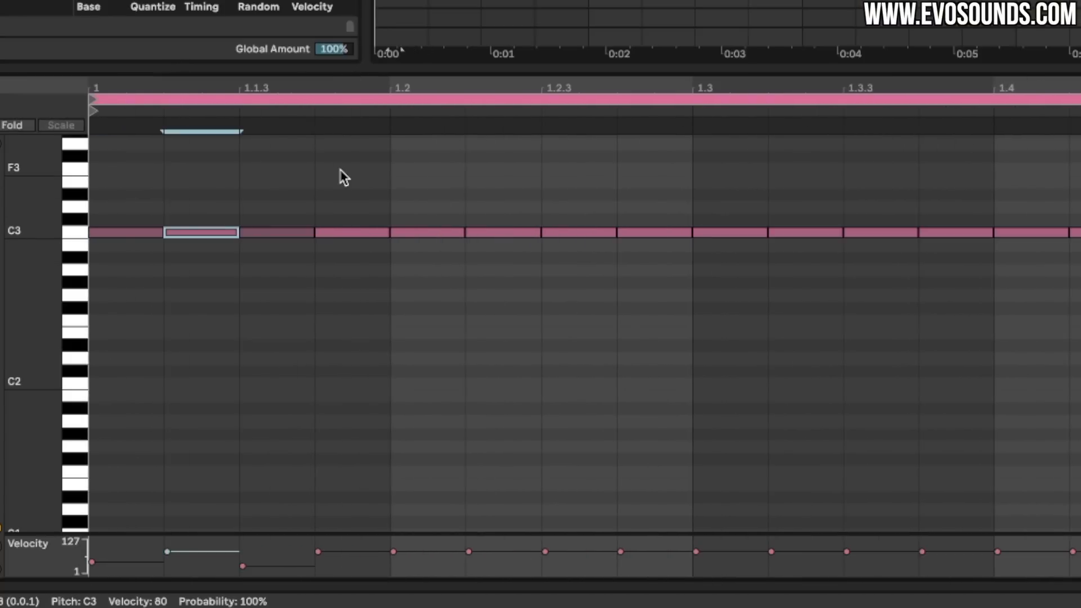
pyautogui.moveTo(290, 180); pyautogui.dragTo(280, 328)
pyautogui.moveTo(331, 176); pyautogui.dragTo(328, 292)
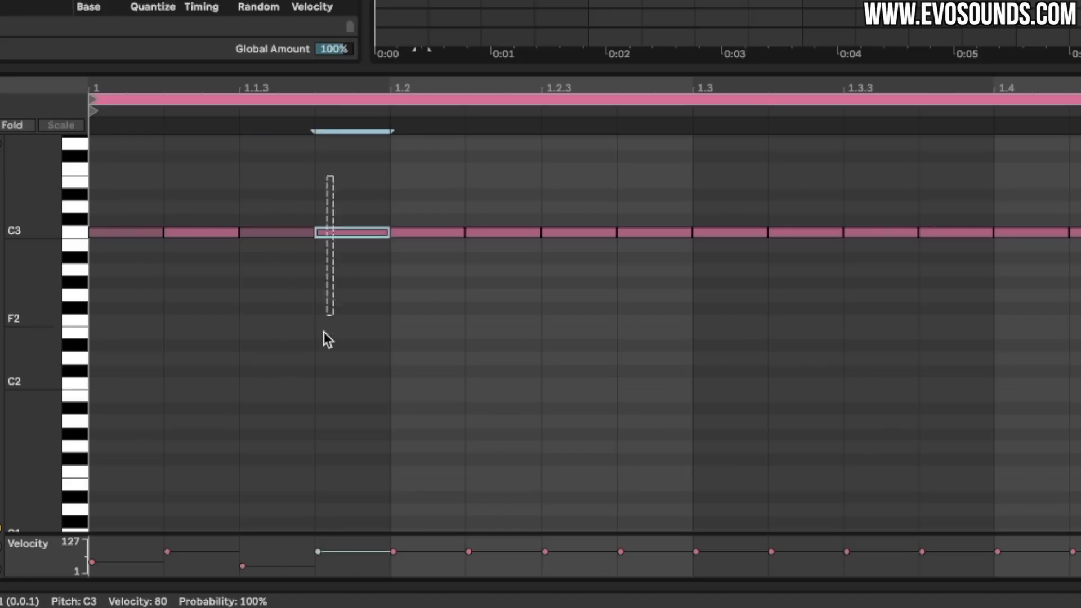
pyautogui.press('space')
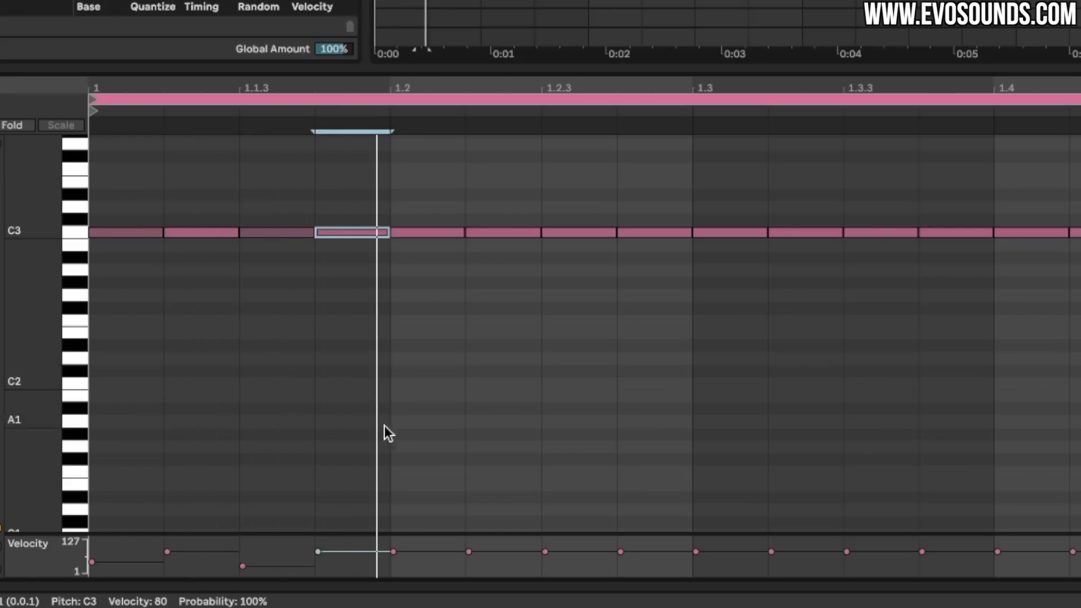
pyautogui.press('space')
pyautogui.moveTo(279, 561); pyautogui.dragTo(279, 564)
pyautogui.moveTo(128, 561); pyautogui.dragTo(128, 564)
pyautogui.press('space')
pyautogui.press('space')
# Copy the first beat's alternating velocity pattern across the rest of the first bar and play it.
pyautogui.moveTo(370, 310); pyautogui.dragTo(69, 162)
pyautogui.press('super+d')
pyautogui.press('super+d')
pyautogui.press('space')
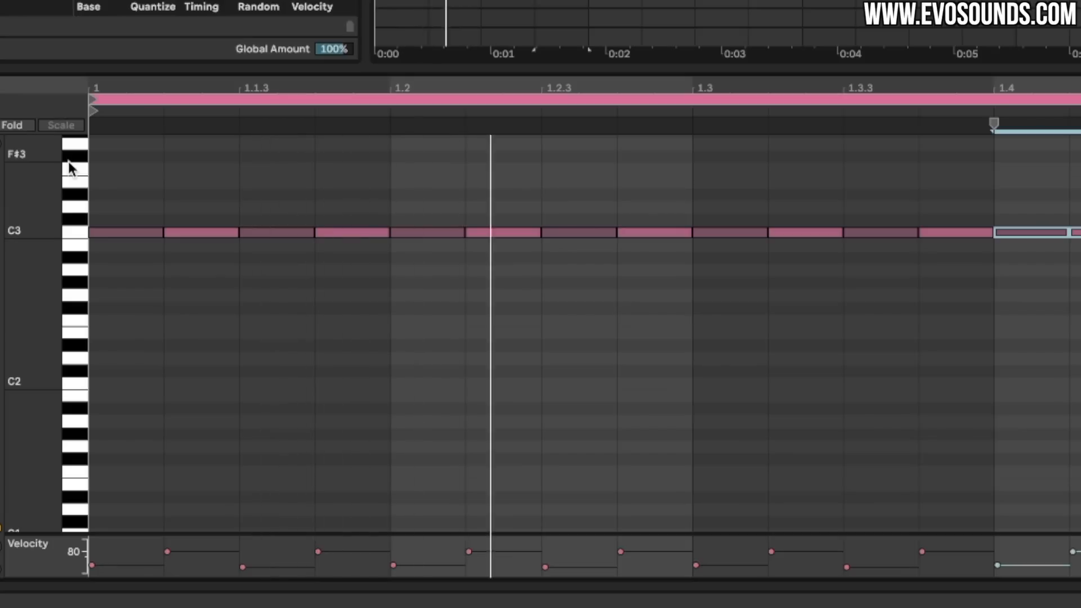
# Try velocity 98 on beat one's third note, a softer second note and 16 on the fourth, and repeat the beat across the bar.
pyautogui.moveTo(242, 567); pyautogui.dragTo(242, 547)
pyautogui.moveTo(167, 551); pyautogui.dragTo(167, 559)
pyautogui.moveTo(318, 551); pyautogui.dragTo(318, 569)
pyautogui.moveTo(387, 374); pyautogui.dragTo(141, 221)
pyautogui.press('super+d')
pyautogui.press('super+d')
pyautogui.press('super+d')
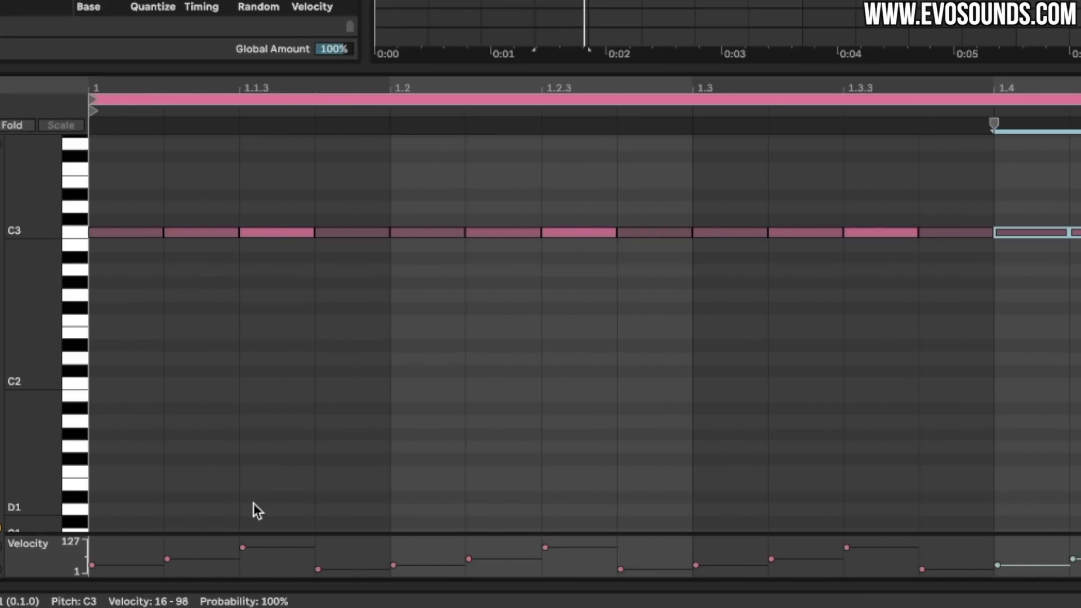
# Reset all hat velocities to 100, then lower beat one's first note and set its third to 28 and fourth to 92.
pyautogui.press('super+a')
pyautogui.moveTo(111, 568); pyautogui.dragTo(145, 596)
pyautogui.click(250, 554)
pyautogui.moveTo(267, 546); pyautogui.dragTo(265, 564)
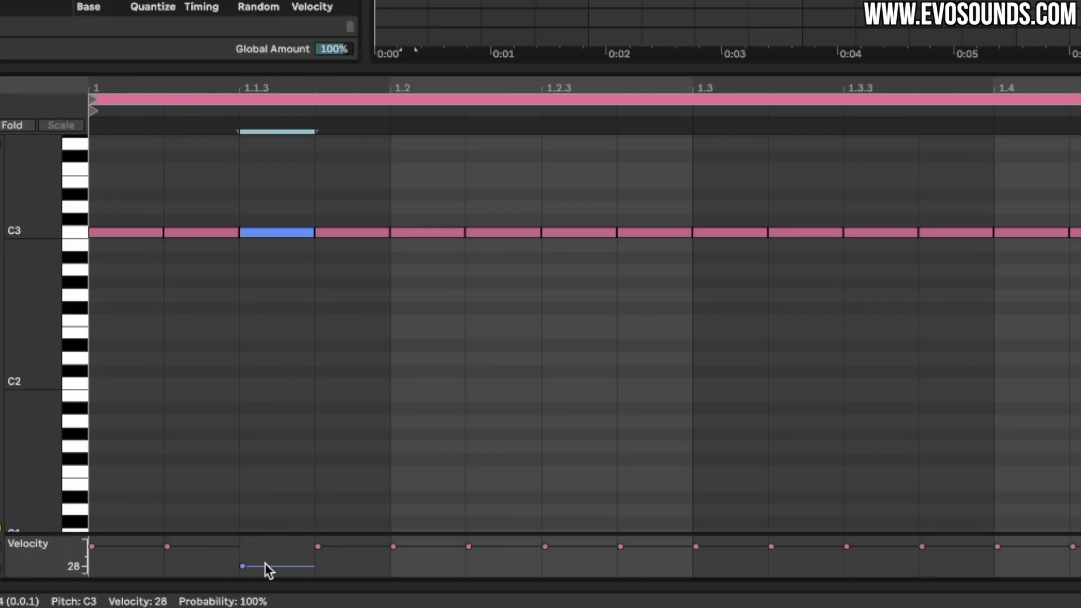
pyautogui.press('space')
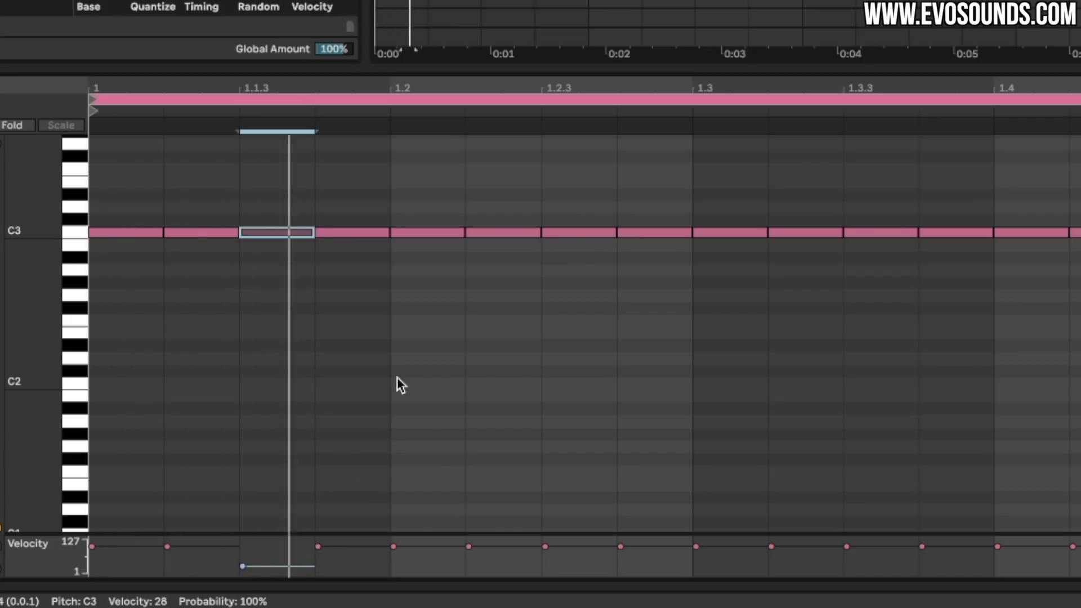
pyautogui.press('space')
pyautogui.click(375, 318)
pyautogui.moveTo(119, 541); pyautogui.dragTo(120, 551)
pyautogui.moveTo(349, 546); pyautogui.dragTo(349, 548)
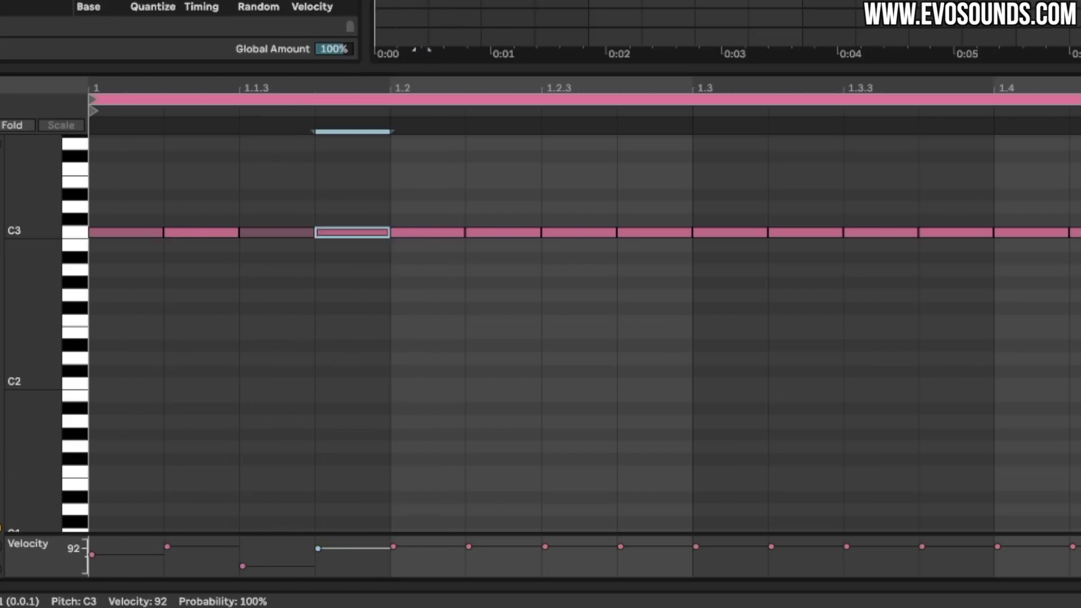
# Duplicate the four sixteenth notes of beat one over the remaining beats of the first bar and play the pattern.
pyautogui.click(371, 296)
pyautogui.moveTo(341, 262); pyautogui.dragTo(113, 221)
pyautogui.press('super+d')
pyautogui.press('super+d')
pyautogui.press('super+d')
pyautogui.press('space')
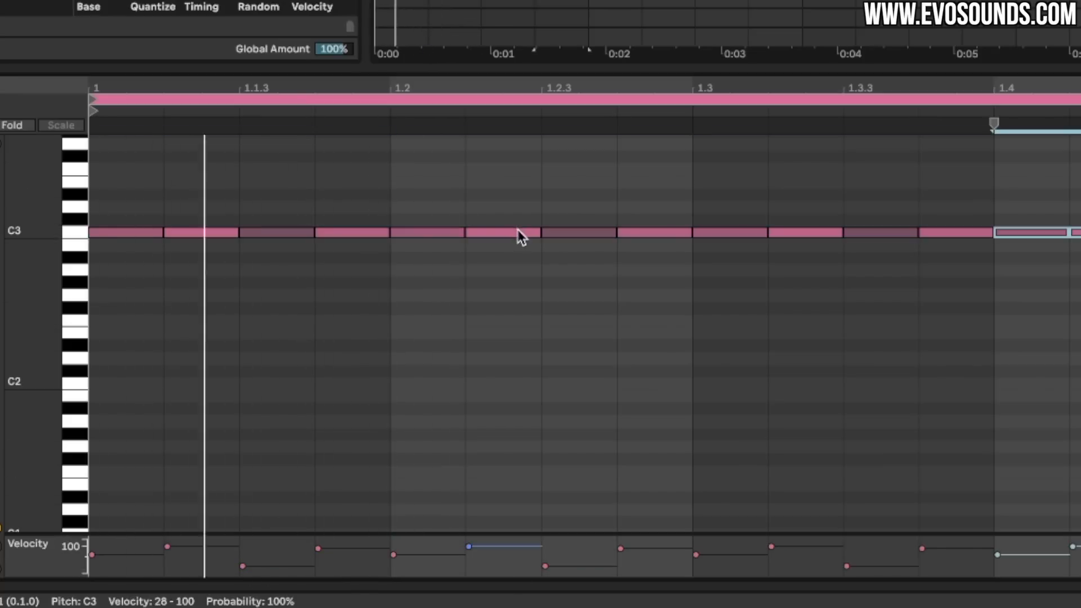
# Keep duplicating the one-beat hat pattern until the whole four-bar clip is filled.
pyautogui.press('super+d')
pyautogui.press('super+d')
pyautogui.press('super+d')
pyautogui.press('super+d')
pyautogui.press('super+d')
pyautogui.press('super+d')
pyautogui.press('super+d')
pyautogui.press('super+d')
pyautogui.press('super+d')
pyautogui.press('super+d')
pyautogui.press('super+d')
pyautogui.press('super+d')
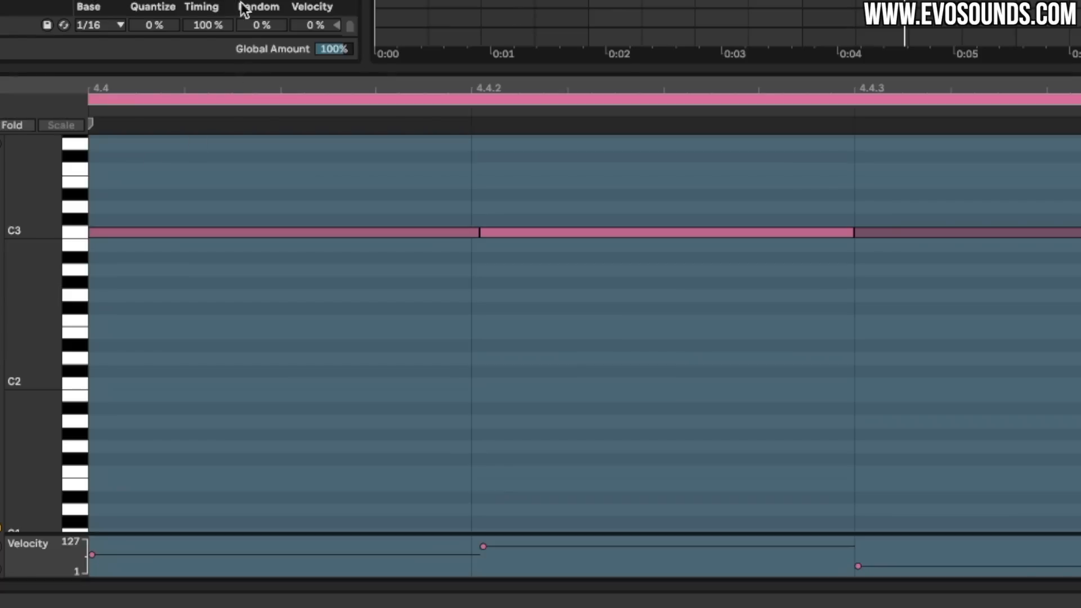
pyautogui.moveTo(586, 166); pyautogui.dragTo(586, 264)
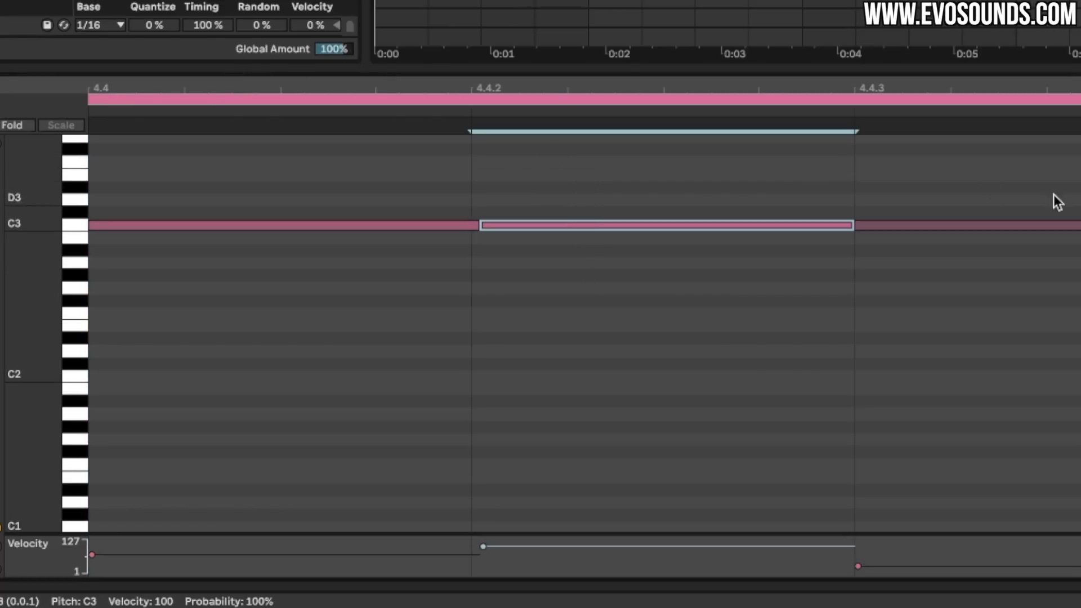
pyautogui.moveTo(506, 222); pyautogui.dragTo(508, 233)
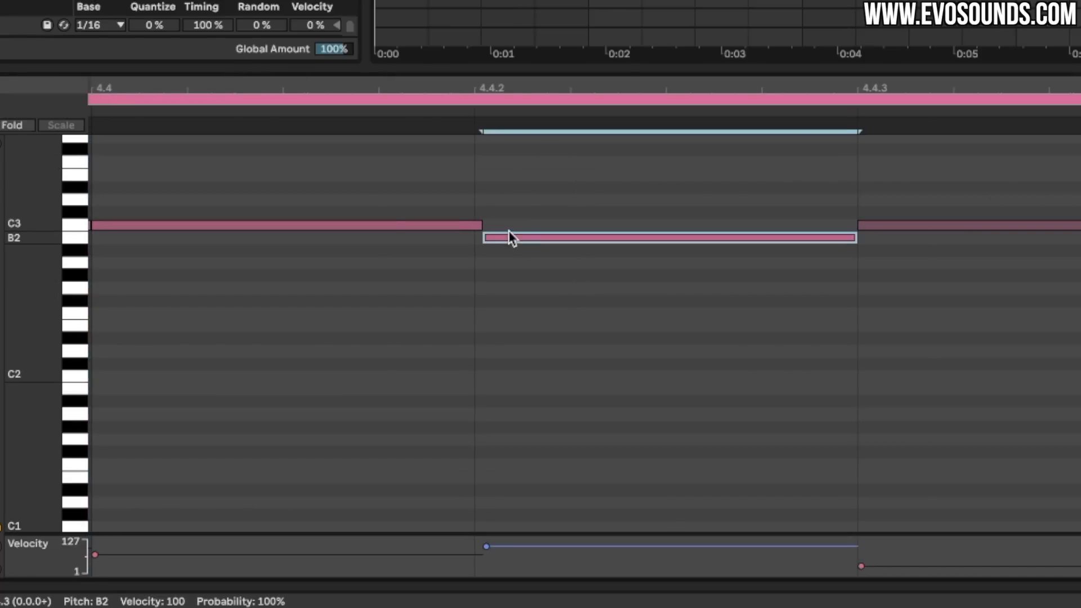
pyautogui.press('Up')
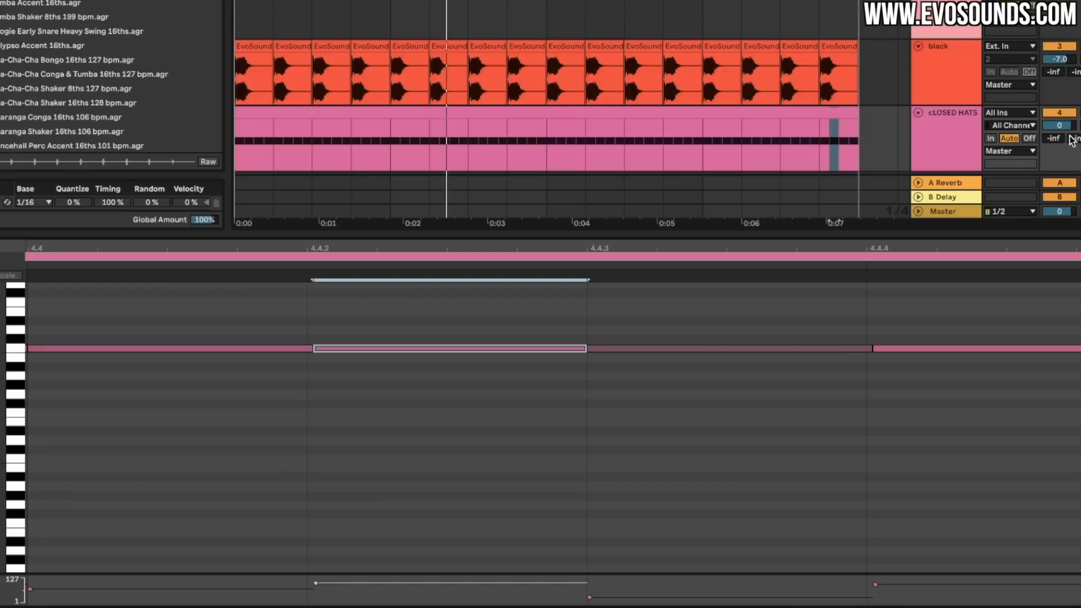
# Lower the closed hats track's volume to -10.7 dB and switch to the session mixer.
pyautogui.click(1060, 125)
pyautogui.click(970, 150)
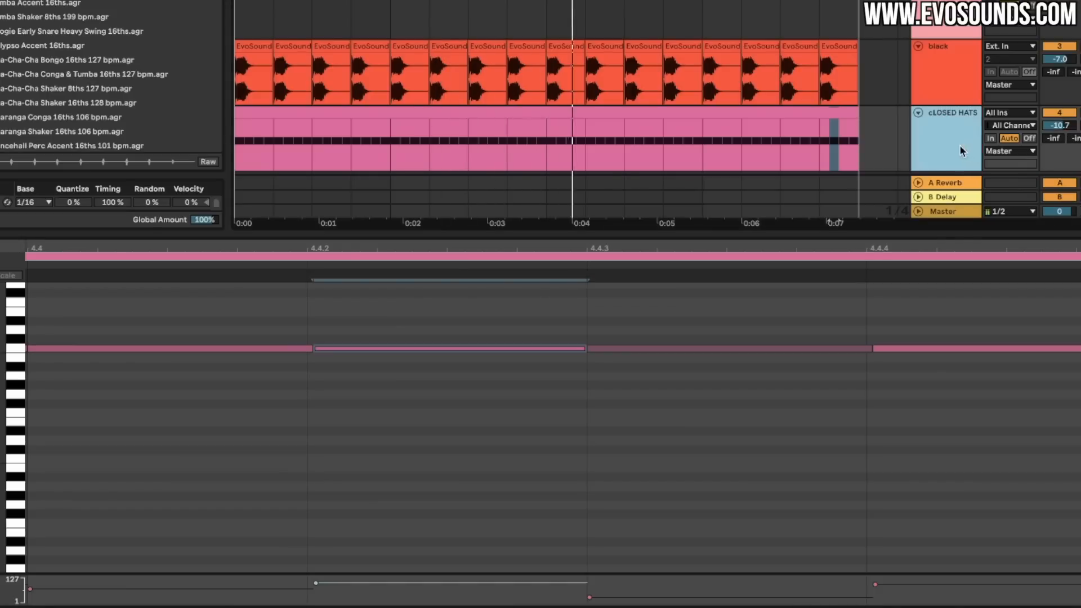
pyautogui.press('Tab')
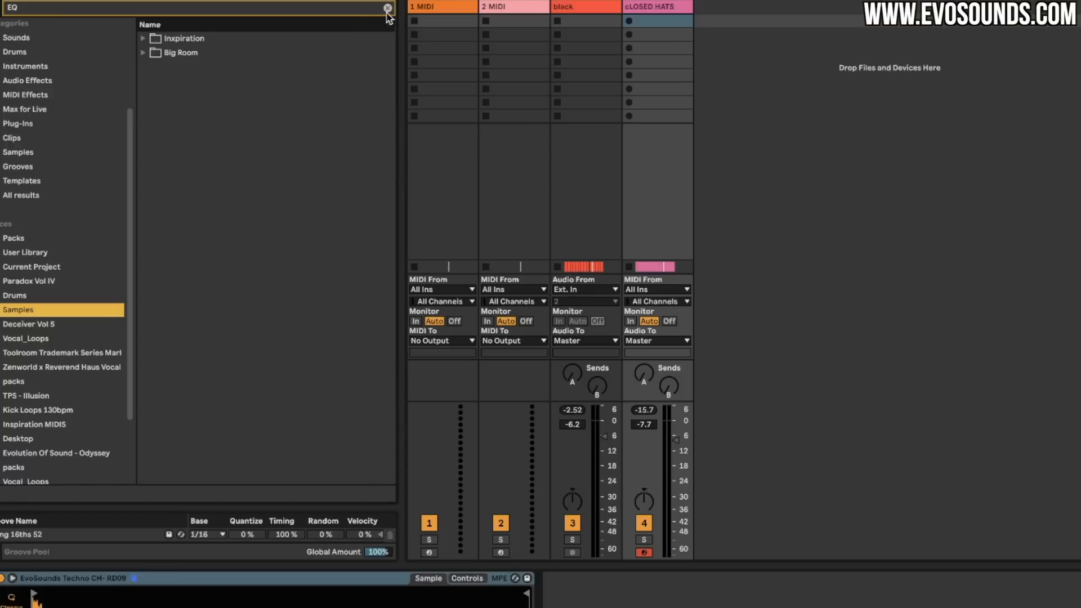
# Search for open hat samples and load EvoSounds Techno OH - RD09 Decay on a new MIDI track after the closed hats.
pyautogui.write('EN HAT')
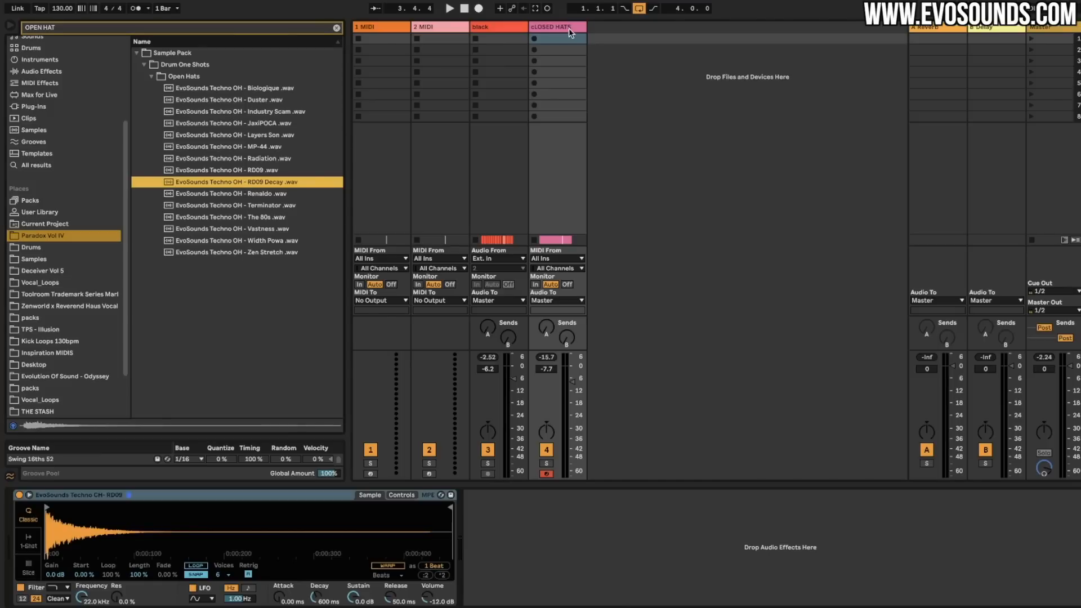
pyautogui.click(569, 28)
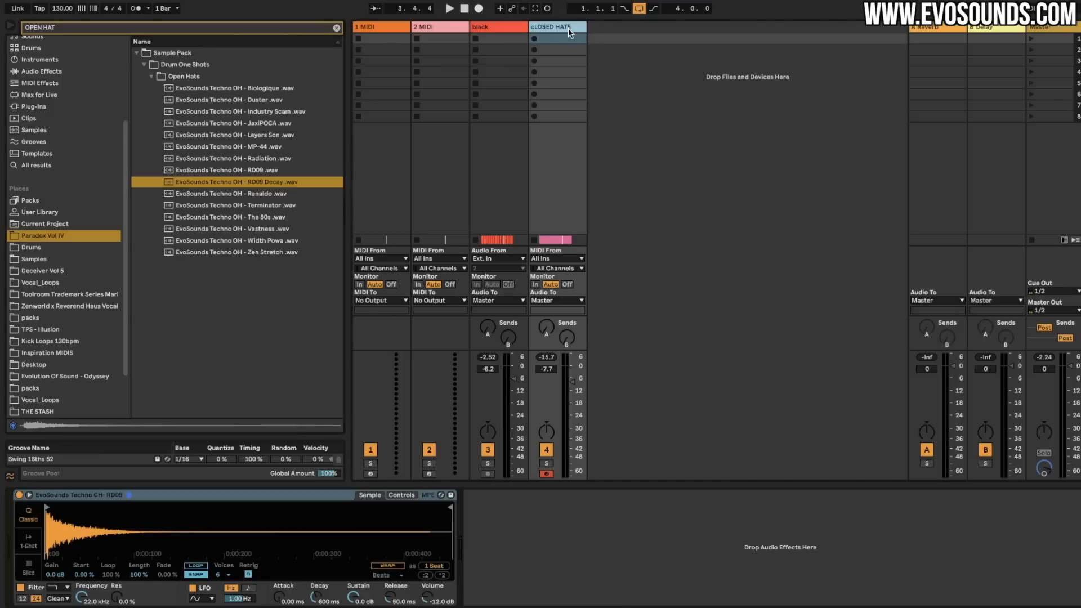
pyautogui.press('super+shift+t')
pyautogui.doubleClick(283, 182)
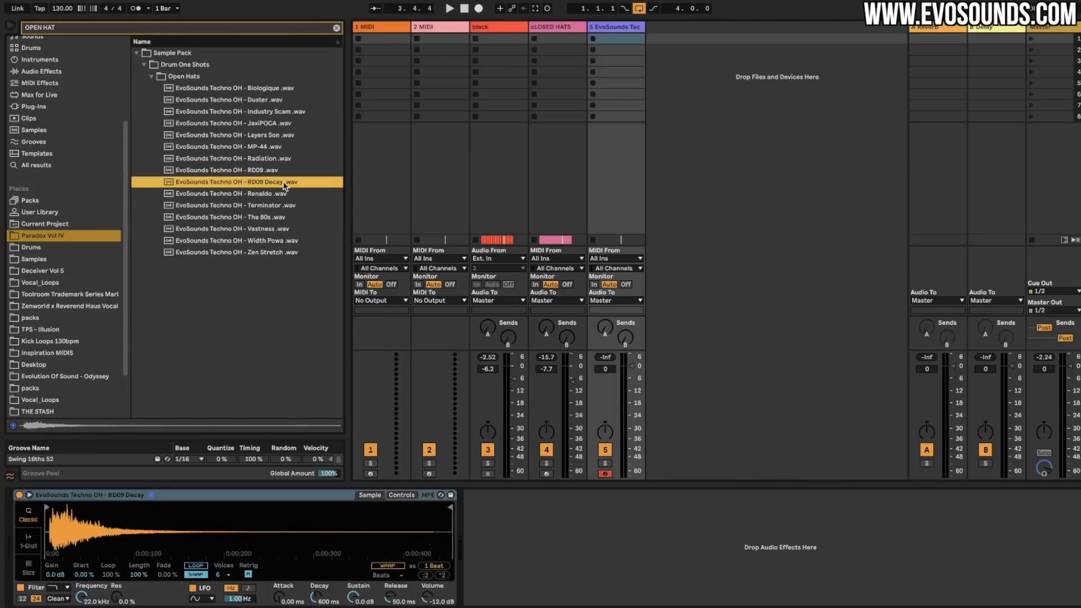
# Create a one-bar clip on the open hat track with an eighth-note C3 on the offbeat of each beat.
pyautogui.doubleClick(619, 39)
pyautogui.doubleClick(210, 556)
pyautogui.moveTo(210, 556); pyautogui.dragTo(410, 568)
pyautogui.press('space')
pyautogui.press('space')
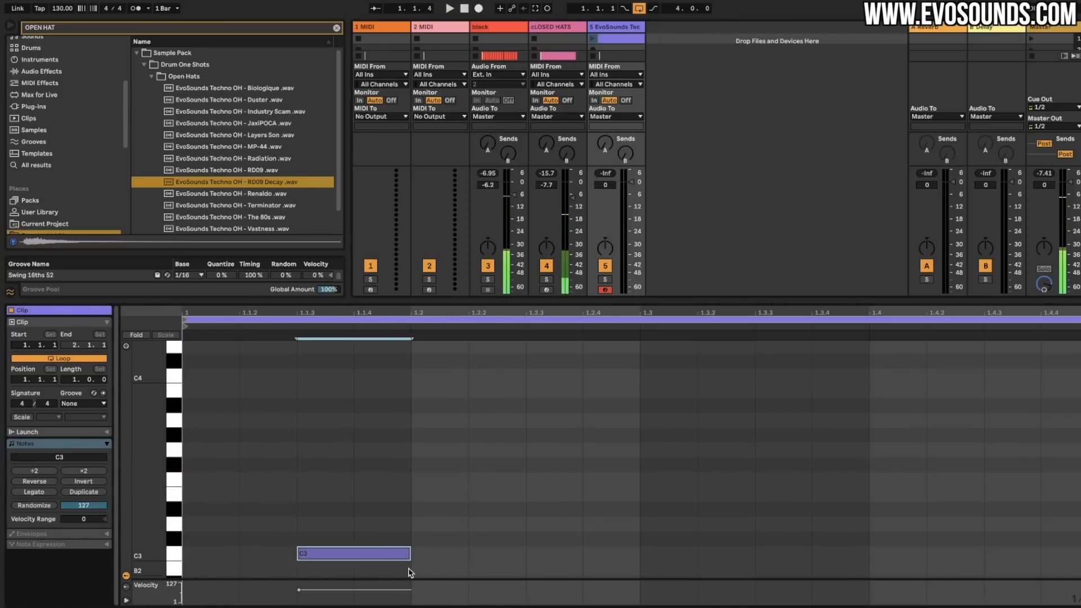
pyautogui.press('super+d')
pyautogui.press('super+d')
pyautogui.press('super+d')
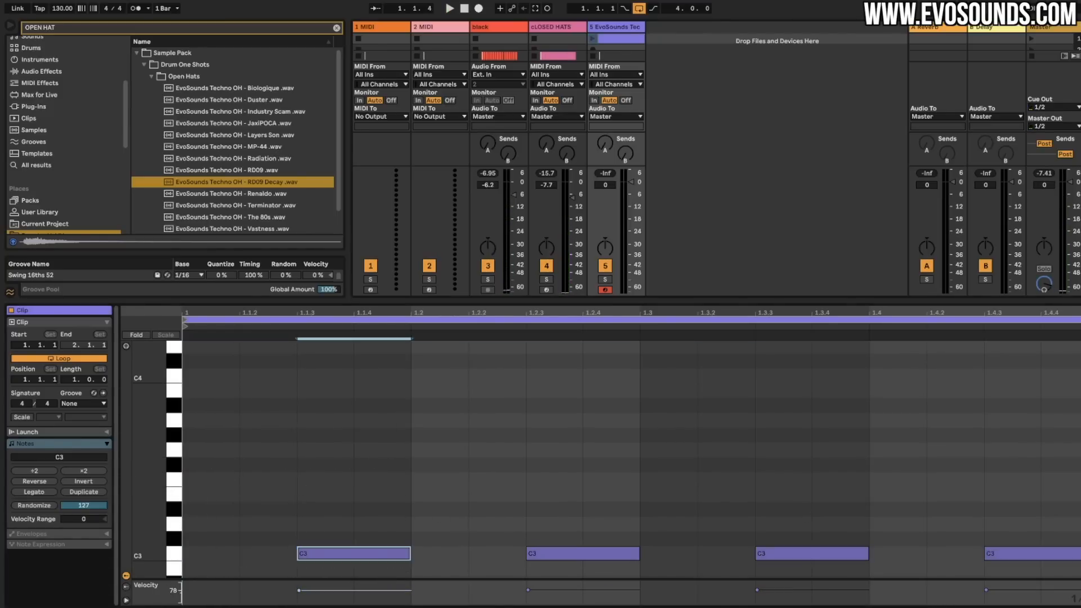
# Vary the velocities of the second, third and fourth open hat notes slightly.
pyautogui.moveTo(816, 591); pyautogui.dragTo(815, 591)
pyautogui.moveTo(601, 590); pyautogui.dragTo(601, 589)
pyautogui.moveTo(1039, 590); pyautogui.dragTo(1039, 590)
pyautogui.moveTo(1039, 590); pyautogui.dragTo(1039, 592)
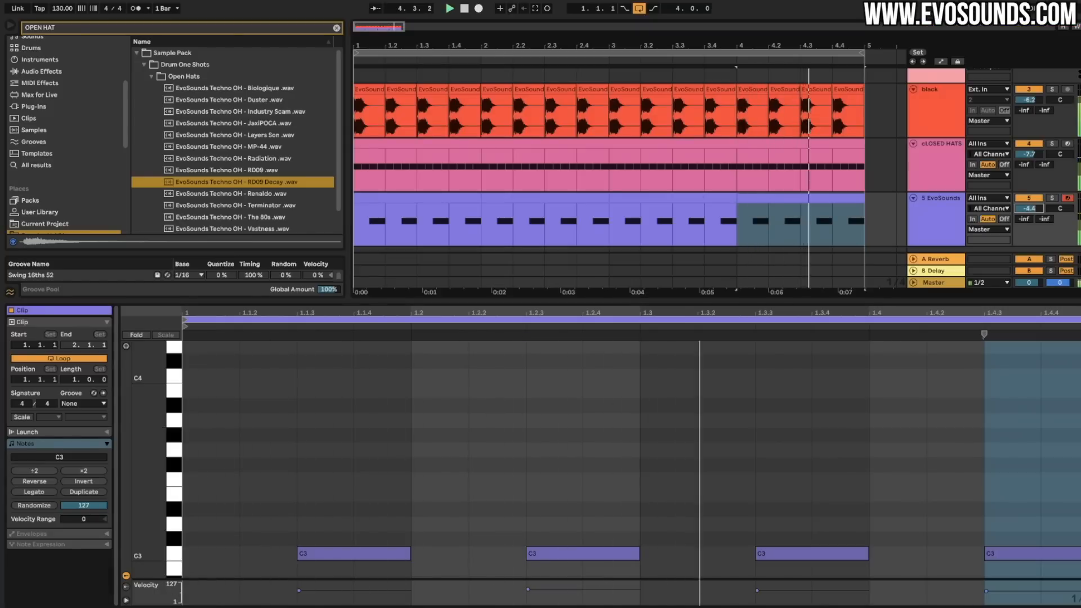
# Balance the hats by setting the open hat track to -3.8 dB and the closed hats track to about -13.7 dB.
pyautogui.moveTo(1029, 208); pyautogui.dragTo(1025, 203)
pyautogui.moveTo(1029, 154); pyautogui.dragTo(1029, 169)
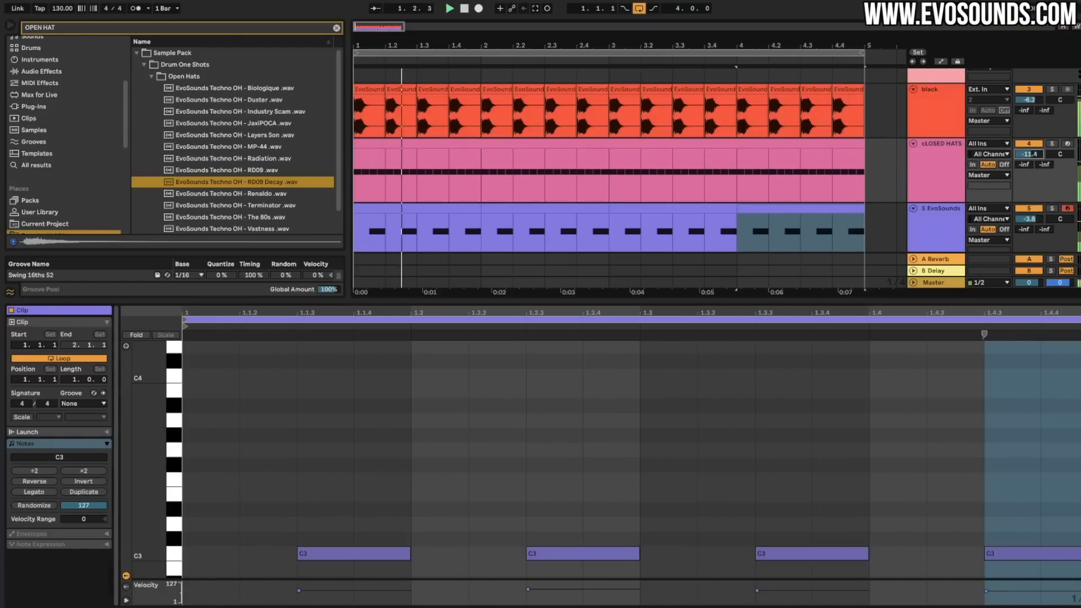
# Turn the closed hat sampler's sustain fully down, set its decay to 318 ms, and lower the open hat sampler's sustain.
pyautogui.click(946, 178)
pyautogui.moveTo(363, 601); pyautogui.dragTo(363, 607)
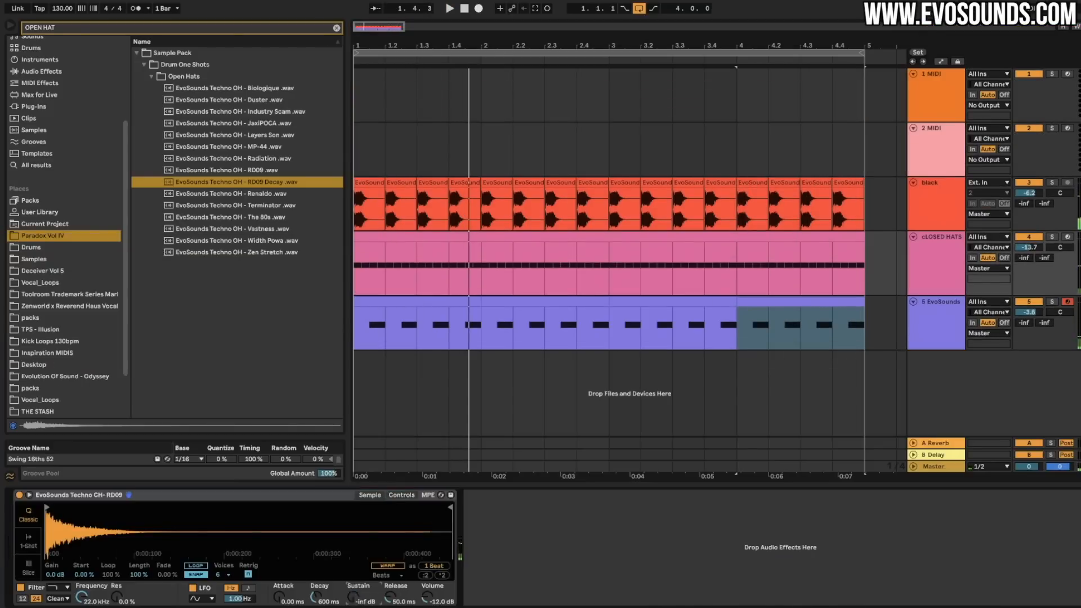
pyautogui.moveTo(384, 568); pyautogui.dragTo(384, 576)
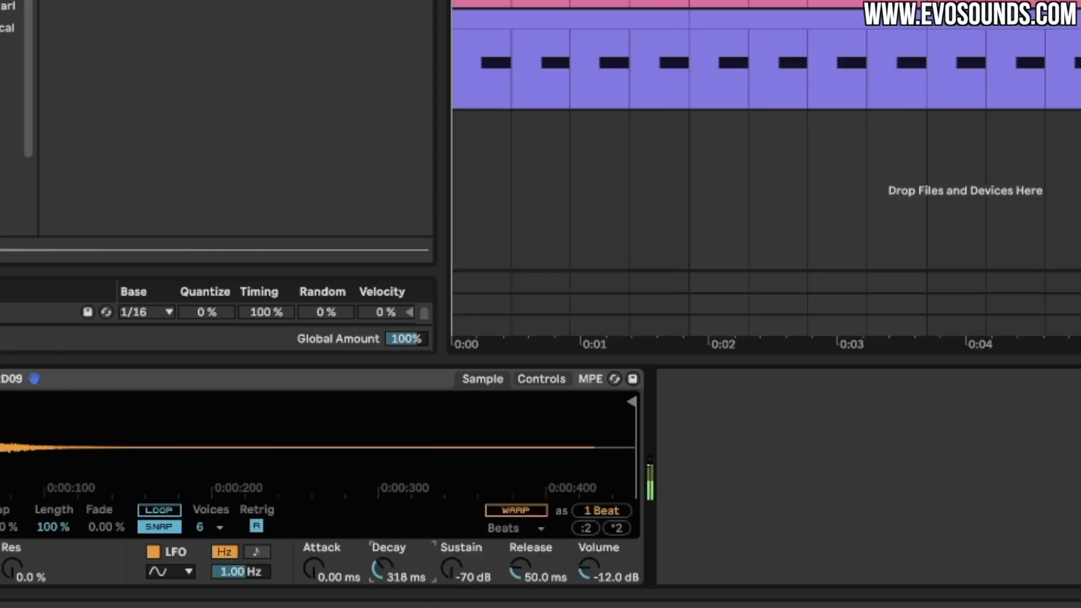
pyautogui.click(1078, 59)
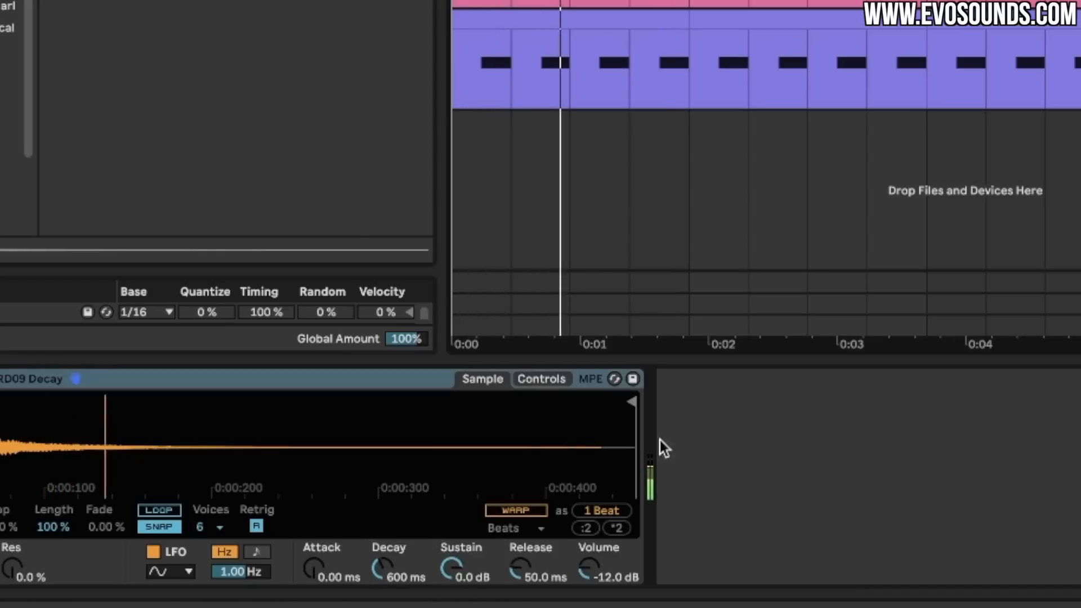
pyautogui.moveTo(450, 567); pyautogui.dragTo(450, 587)
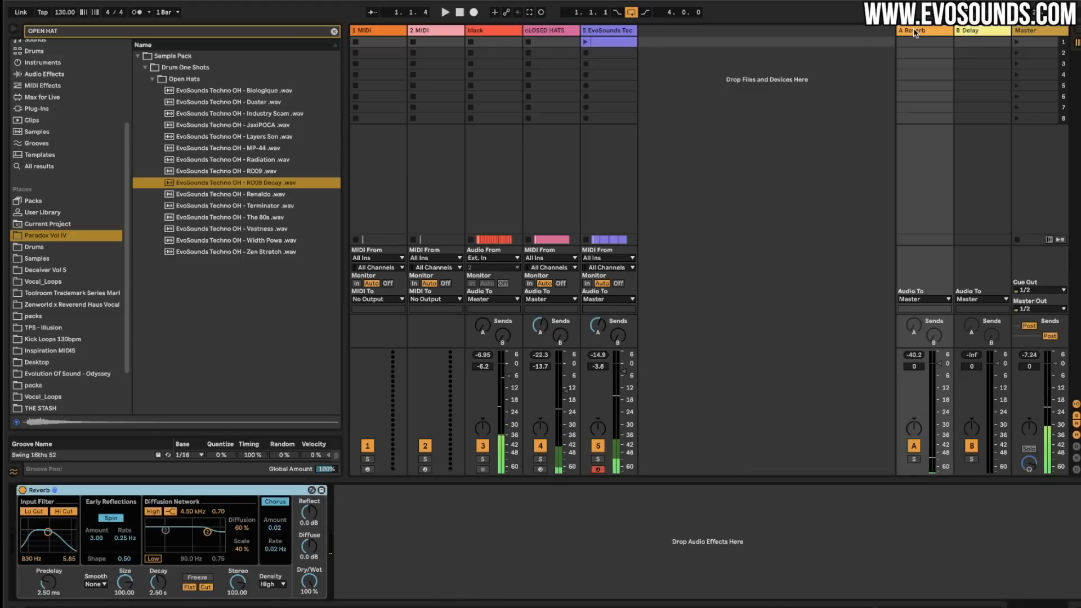
# Search the audio effects for reverb and expand the Reverb & Resonance group.
pyautogui.click(334, 31)
pyautogui.write('REVER')
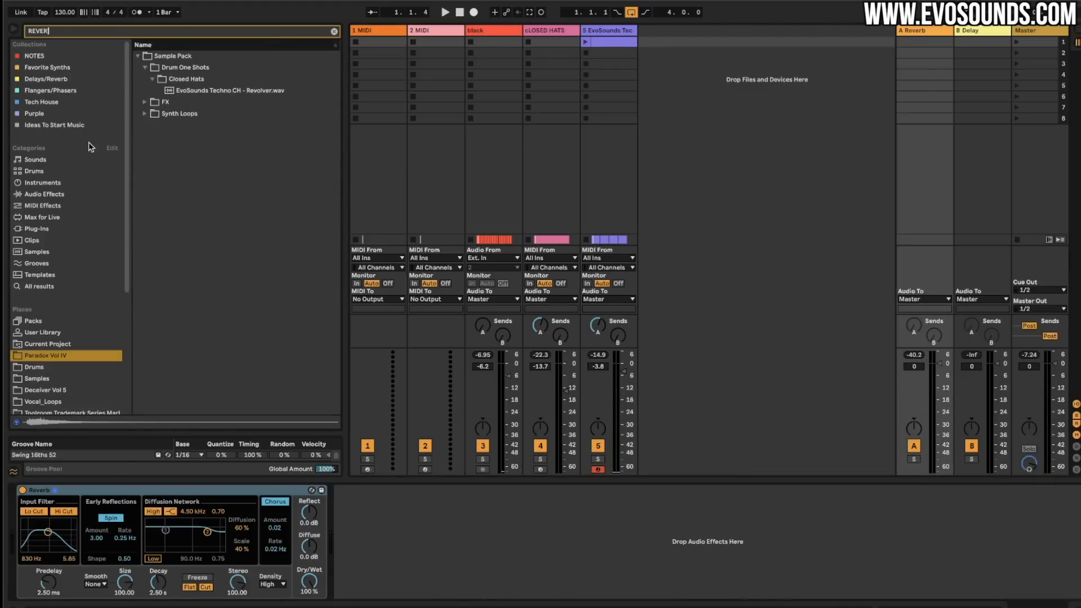
pyautogui.click(44, 194)
pyautogui.click(136, 68)
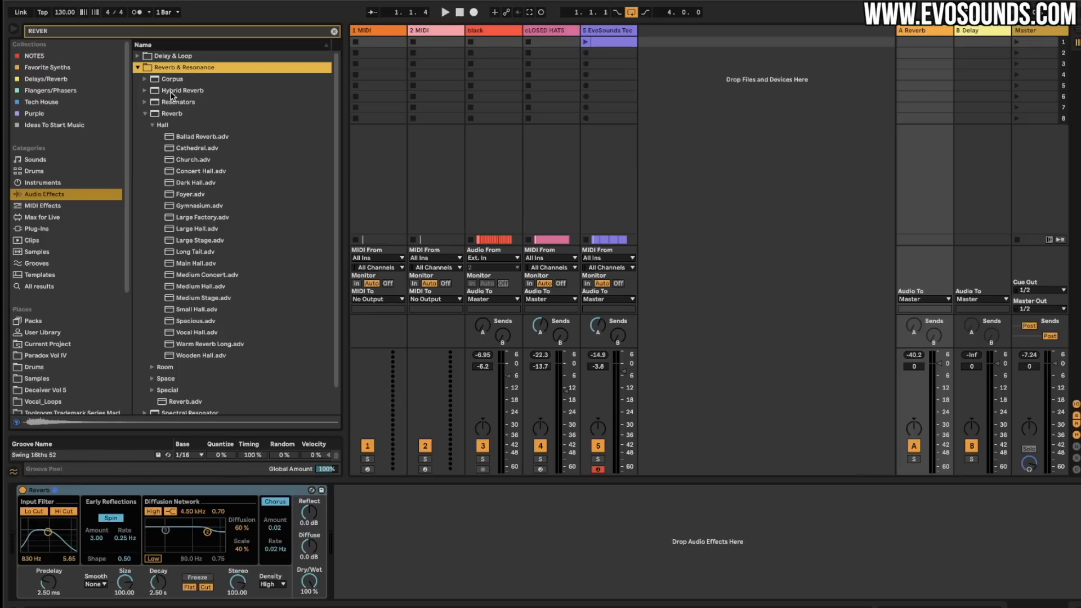
# Find the Small Room preset among Reverb's Room presets and add it to return track A.
pyautogui.click(188, 216)
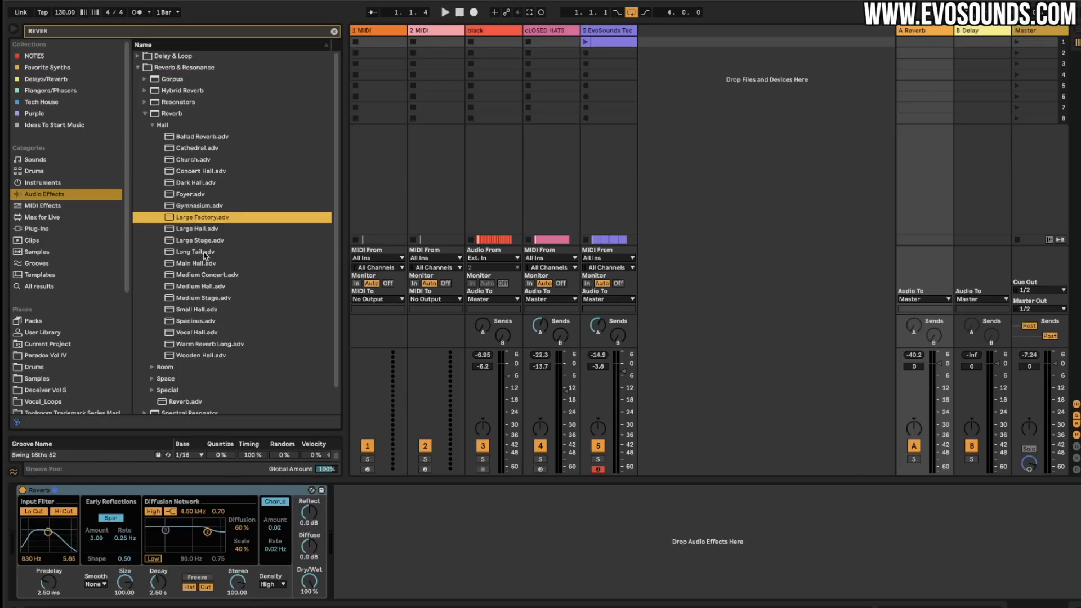
pyautogui.click(153, 125)
pyautogui.click(152, 136)
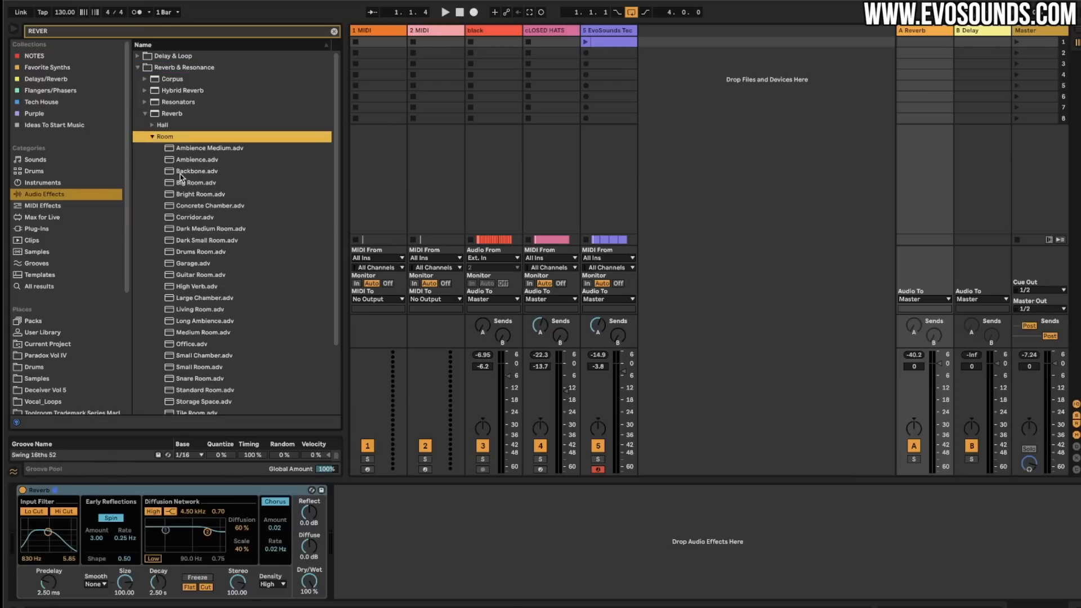
pyautogui.scroll(-3, 210, 333)
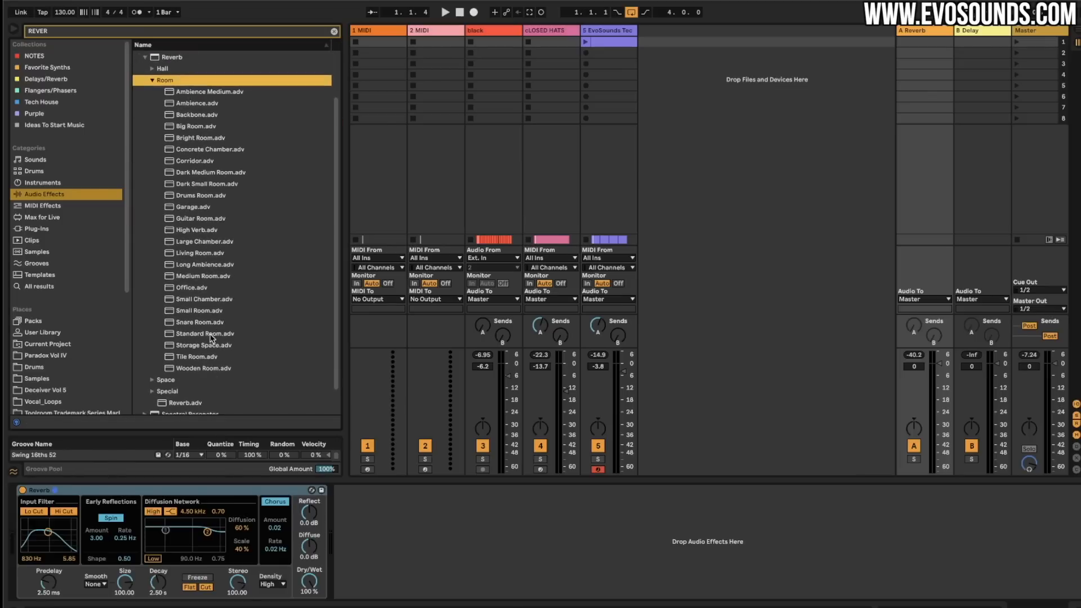
pyautogui.click(203, 310)
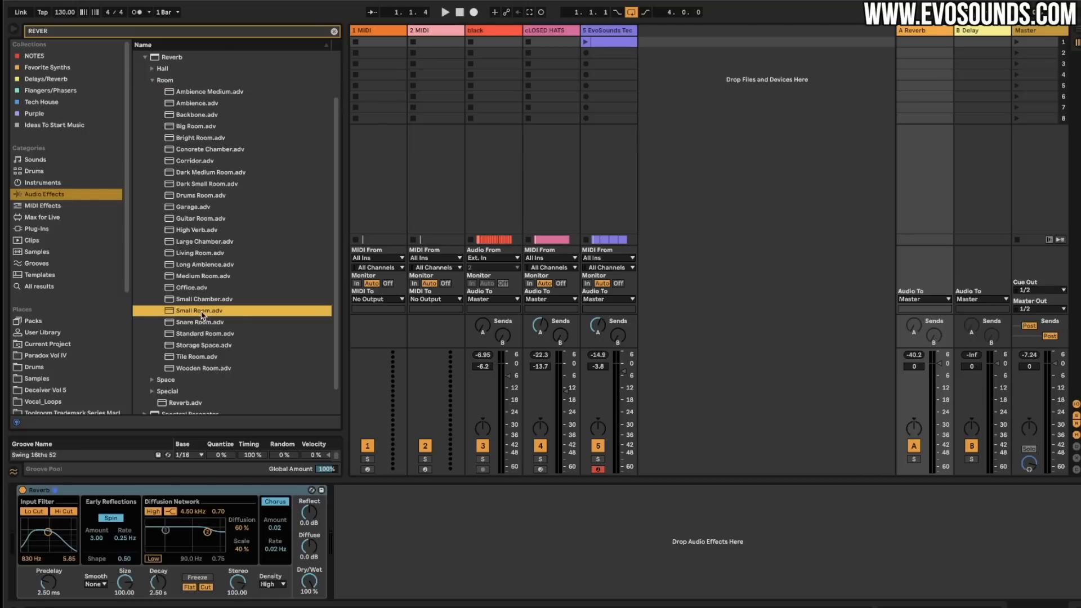
pyautogui.moveTo(203, 311); pyautogui.dragTo(923, 36)
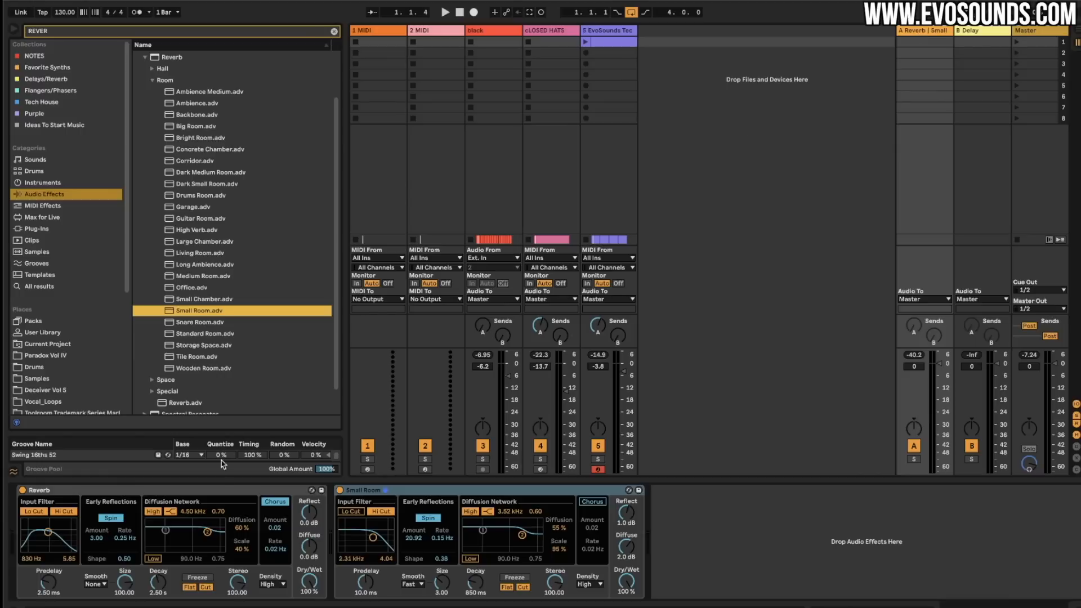
# Remove the default Reverb from return track A, keeping the Small Room preset, and play the groove.
pyautogui.click(208, 491)
pyautogui.press('Delete')
pyautogui.press('space')
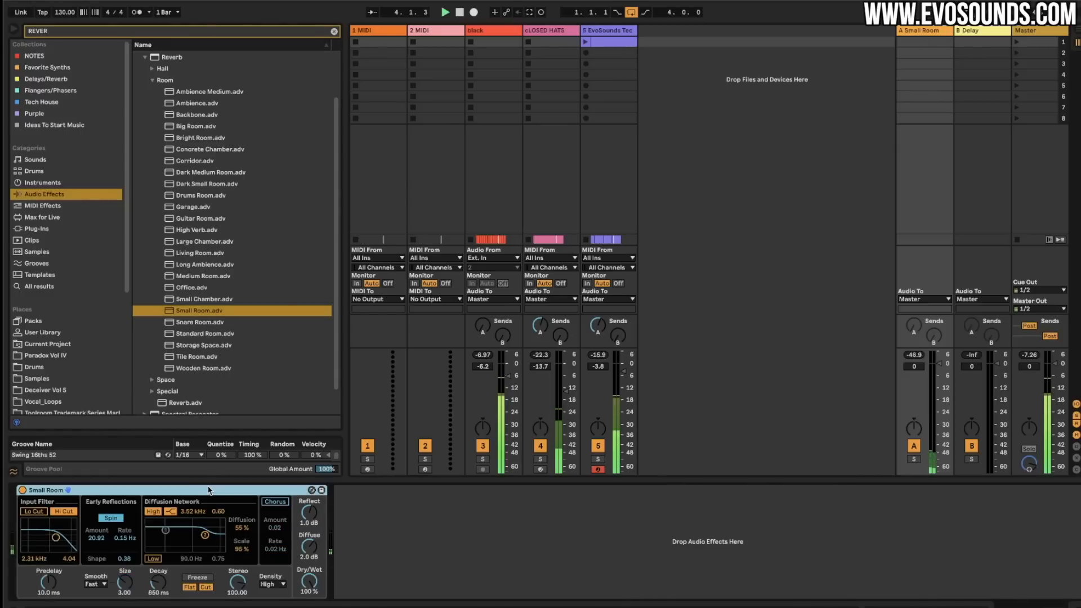
# Raise the closed hats' send to the room reverb and set the track volume to -15.0 dB.
pyautogui.click(534, 327)
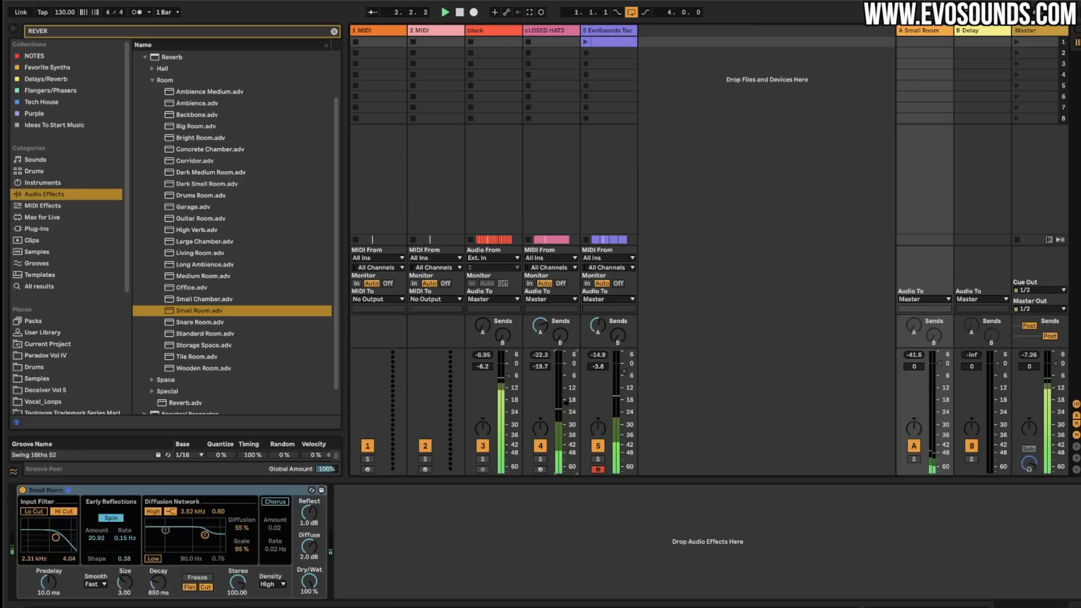
pyautogui.moveTo(562, 368); pyautogui.dragTo(563, 399)
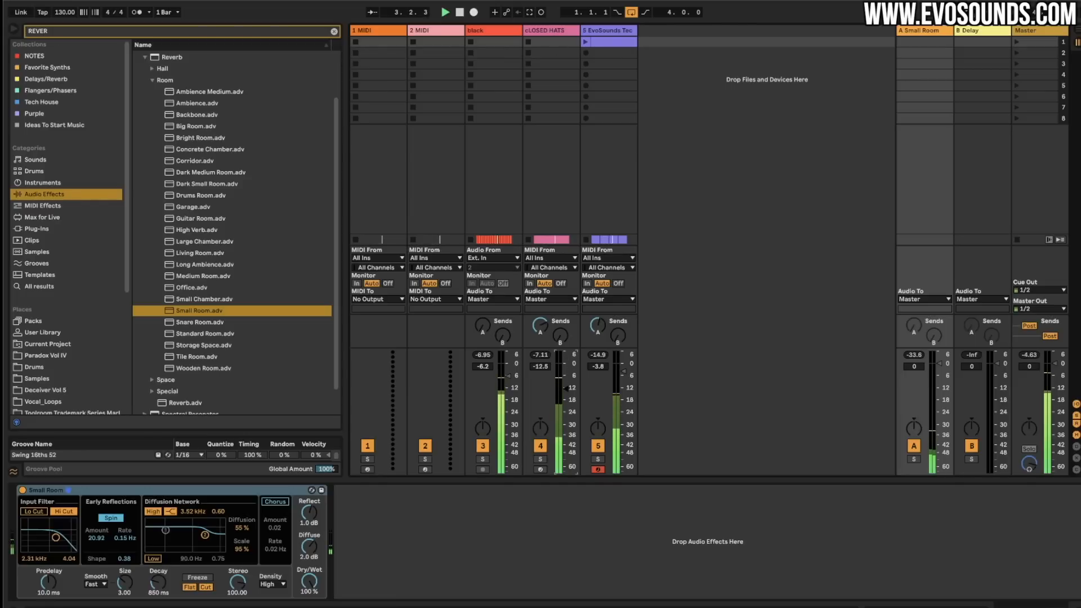
pyautogui.press('space')
# Find the Vocoder among the audio effects, add it to the closed hats track and set its Dry/Wet to 27%.
pyautogui.doubleClick(544, 30)
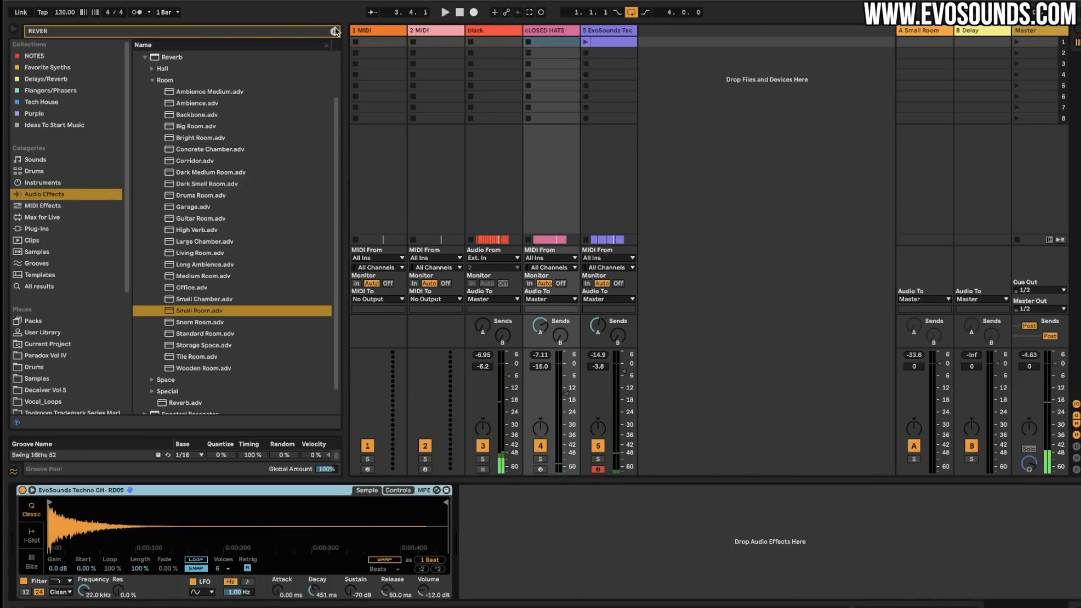
pyautogui.click(335, 32)
pyautogui.write('VOCOD')
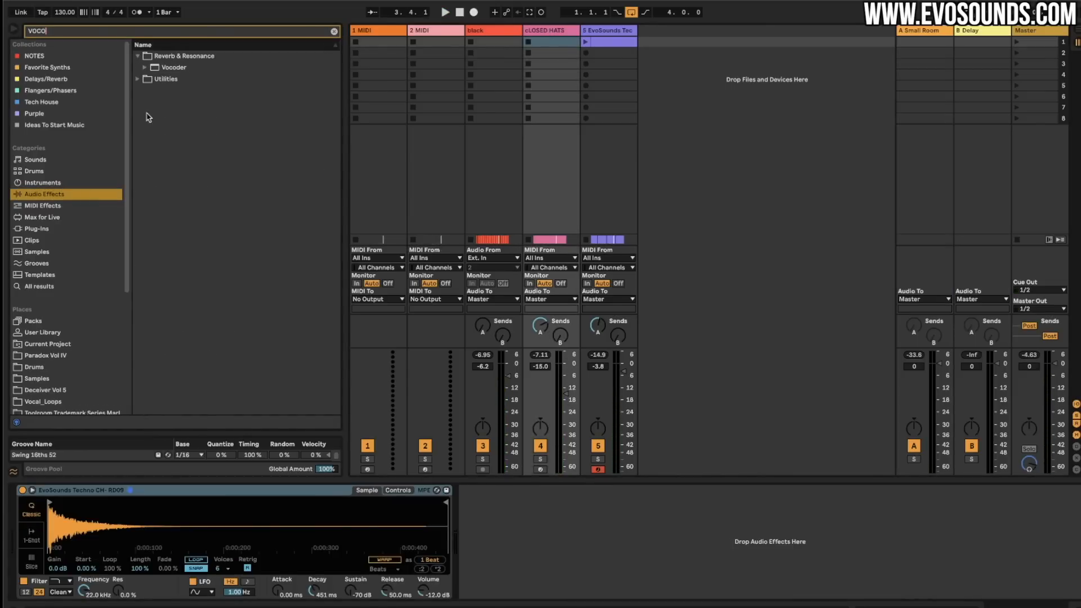
pyautogui.moveTo(164, 72); pyautogui.dragTo(360, 319)
pyautogui.moveTo(206, 135); pyautogui.dragTo(515, 515)
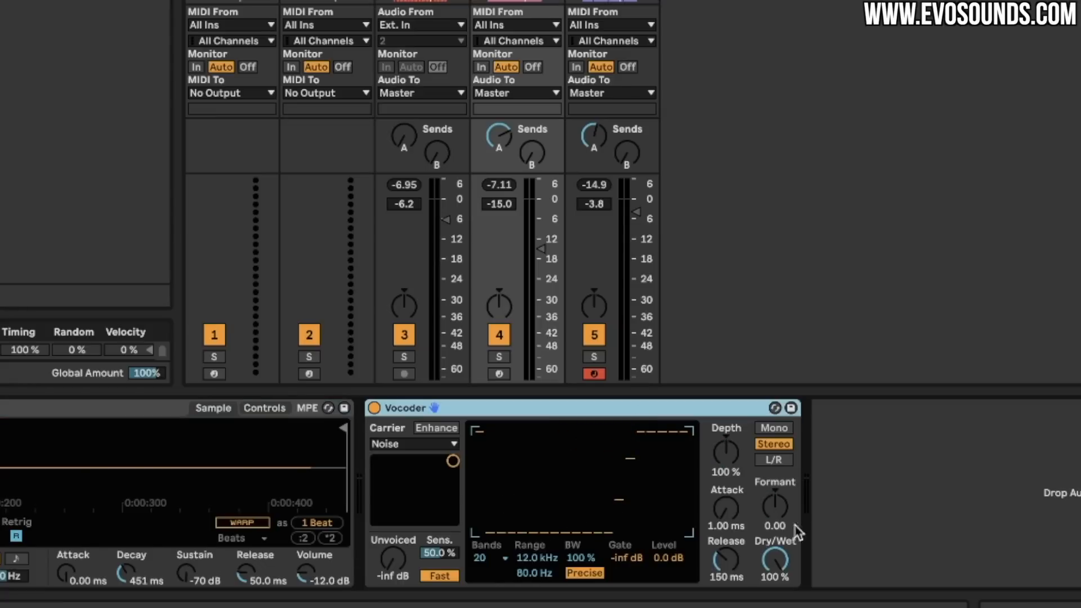
pyautogui.moveTo(792, 557); pyautogui.dragTo(792, 577)
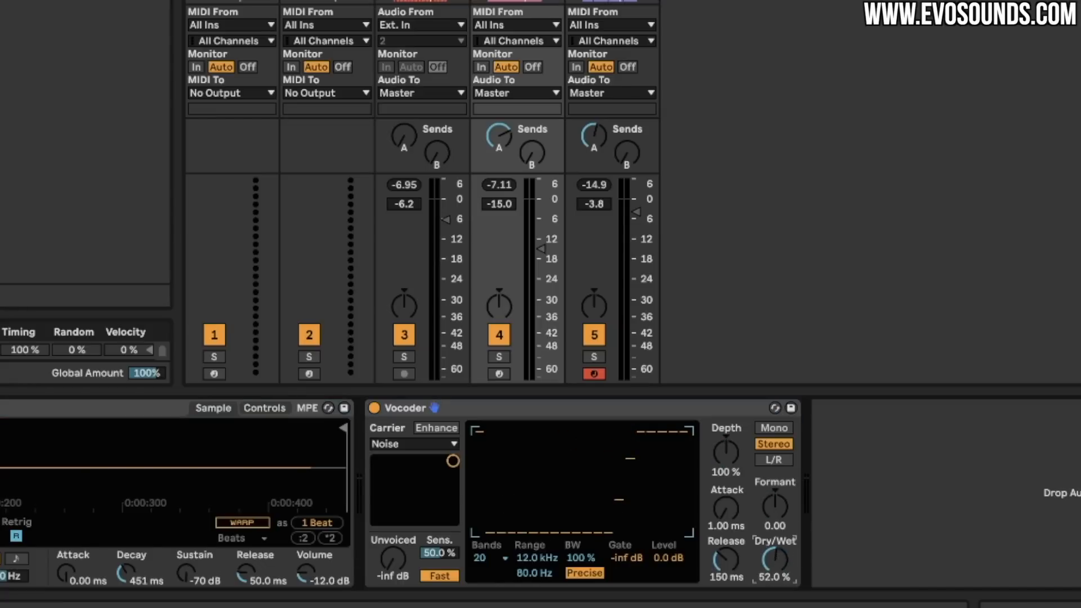
pyautogui.moveTo(775, 563); pyautogui.dragTo(775, 577)
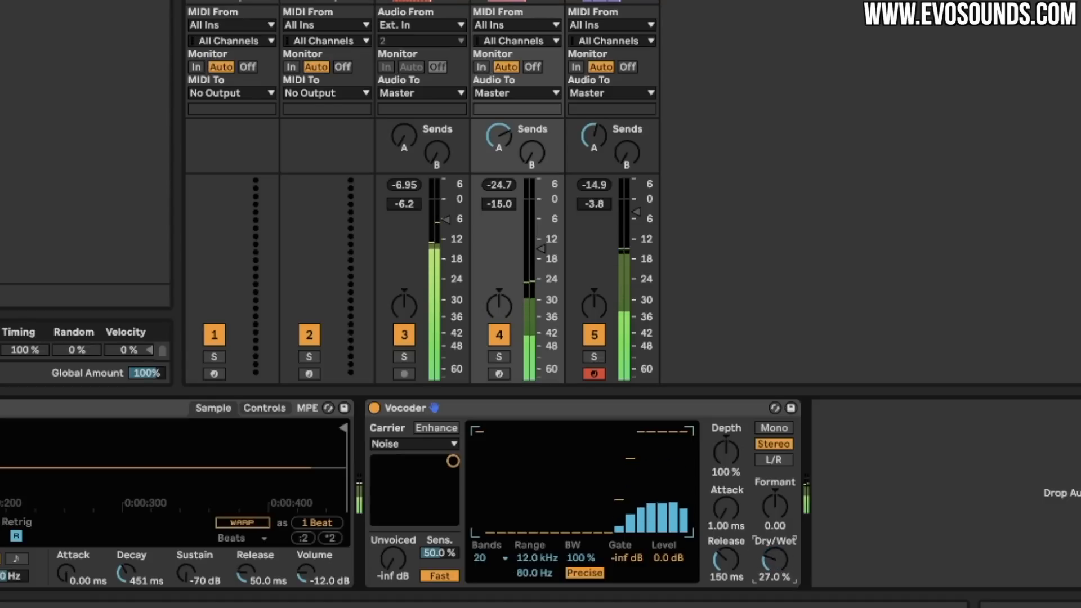
# Compare the closed hats with the Vocoder bypassed and active, and soloed with Dry/Wet at 100% and 0%.
pyautogui.click(374, 409)
pyautogui.click(375, 408)
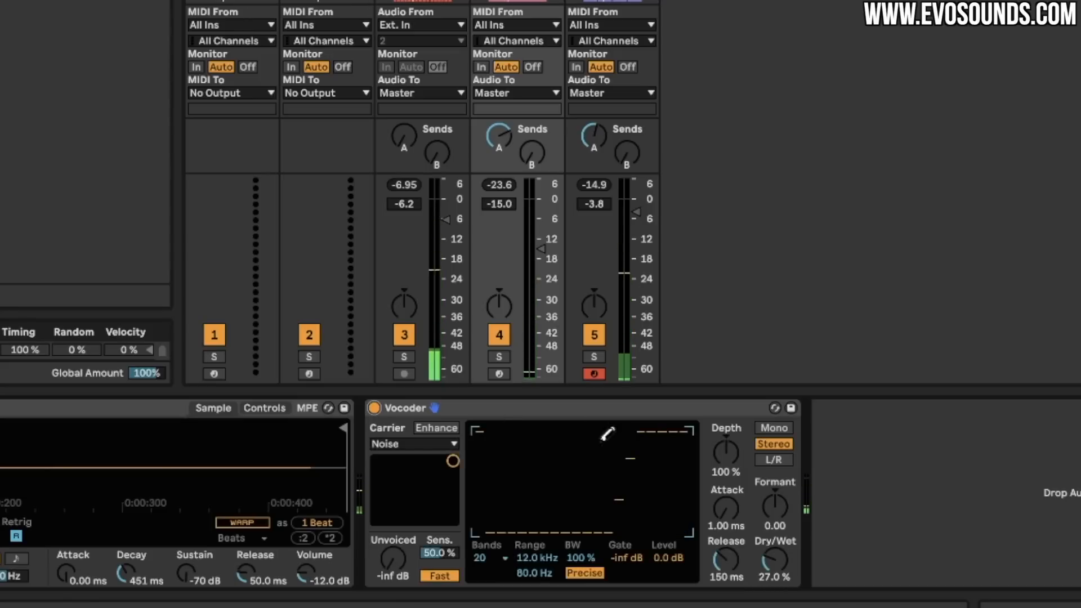
pyautogui.click(499, 356)
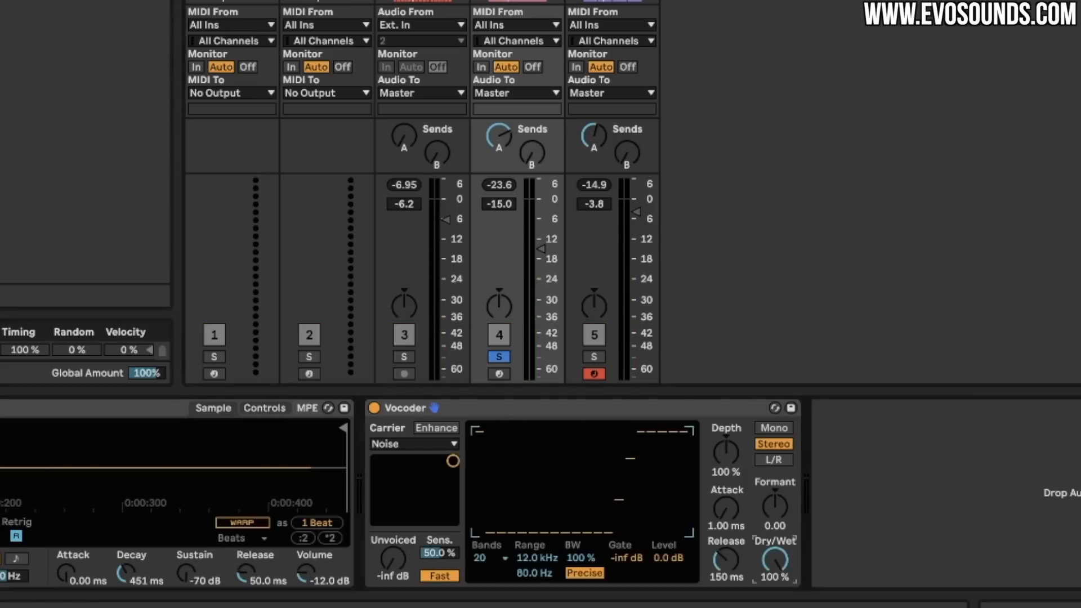
pyautogui.moveTo(786, 565); pyautogui.dragTo(787, 540)
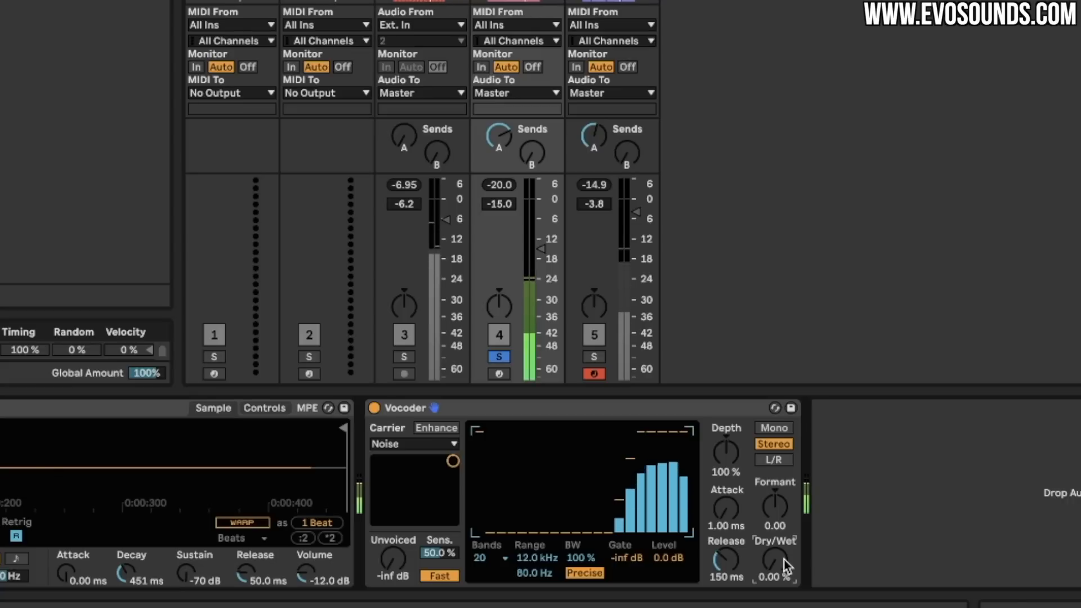
pyautogui.moveTo(786, 566)
pyautogui.mouseDown()
pyautogui.moveTo(787, 523)
pyautogui.moveTo(775, 568)
pyautogui.mouseUp()
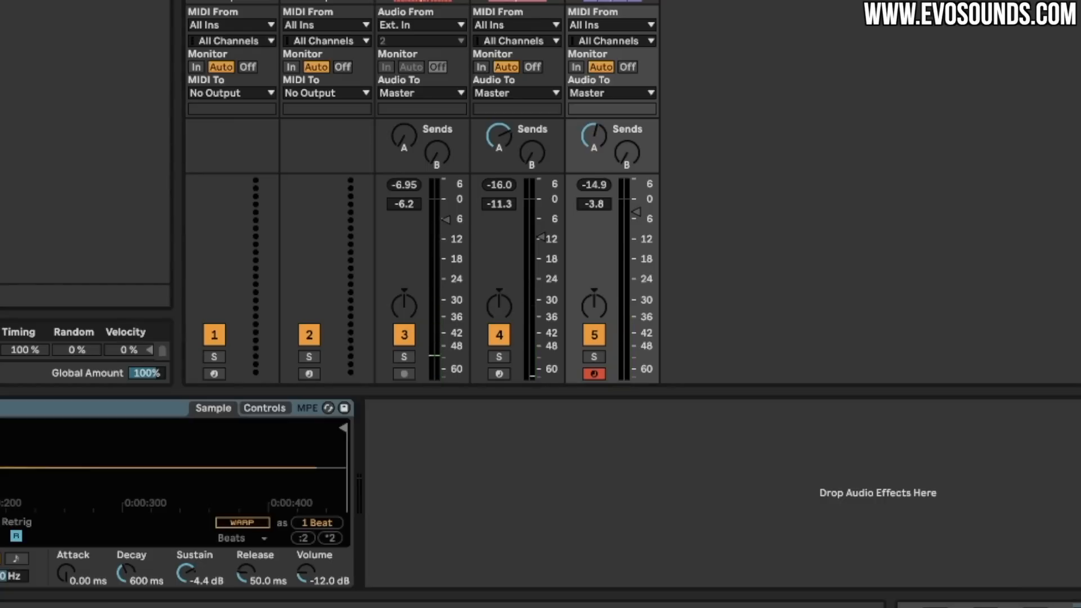
# Add Overdrive to the open hat track with its filter at 1.56 kHz, bandwidth 6.17 and Dry/Wet at 20%.
pyautogui.moveTo(1, 497); pyautogui.dragTo(504, 495)
pyautogui.press('space')
pyautogui.moveTo(422, 440); pyautogui.dragTo(426, 443)
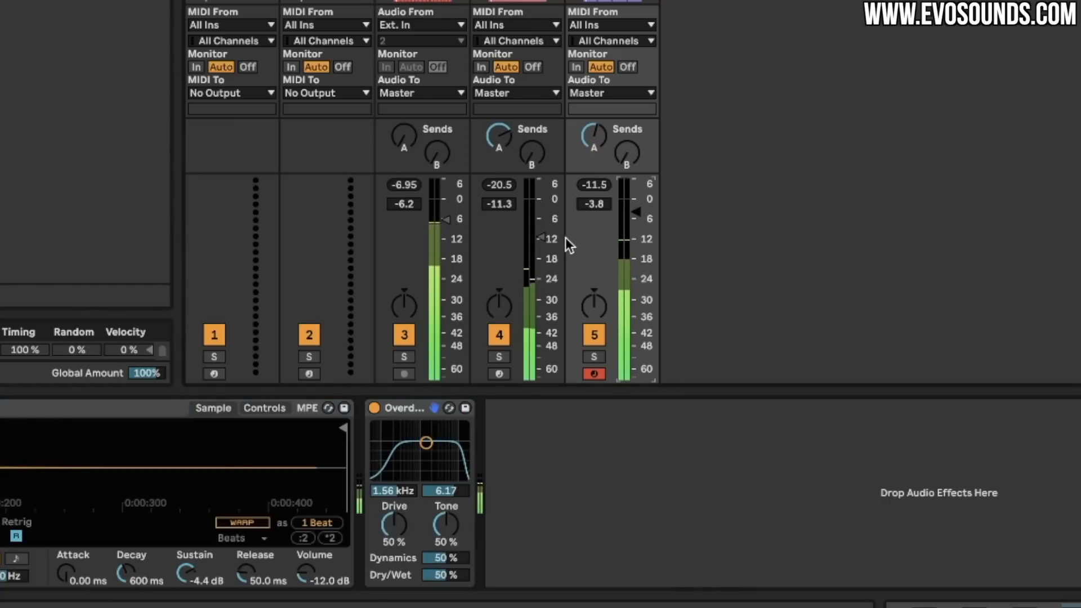
pyautogui.moveTo(444, 574); pyautogui.dragTo(445, 591)
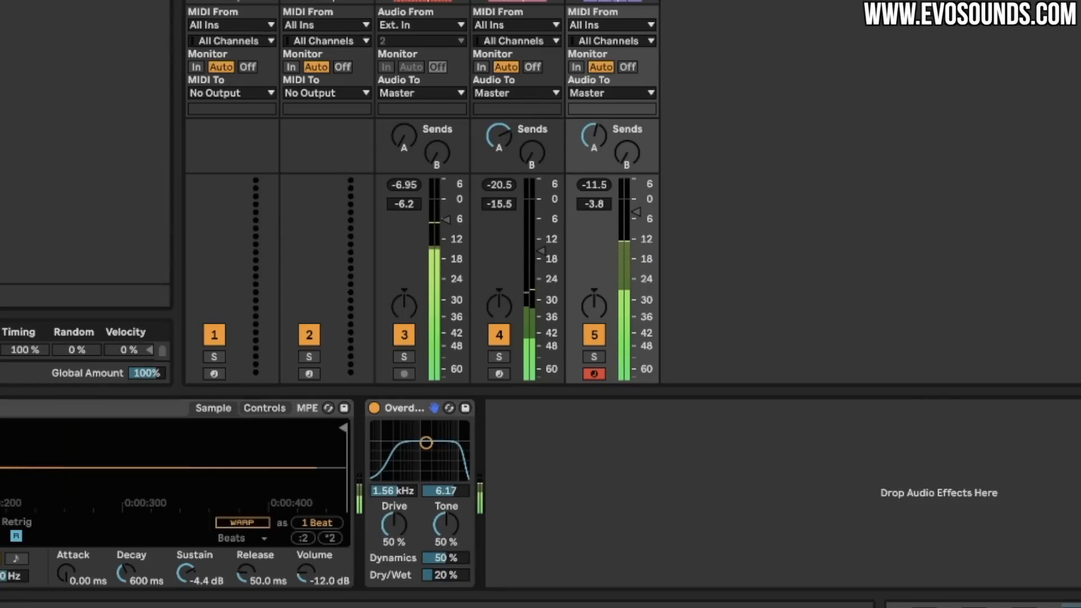
# Add an EQ Eight after the open hats' Overdrive and make band 3 a low cut at 194 Hz.
pyautogui.moveTo(599, 449); pyautogui.dragTo(629, 481)
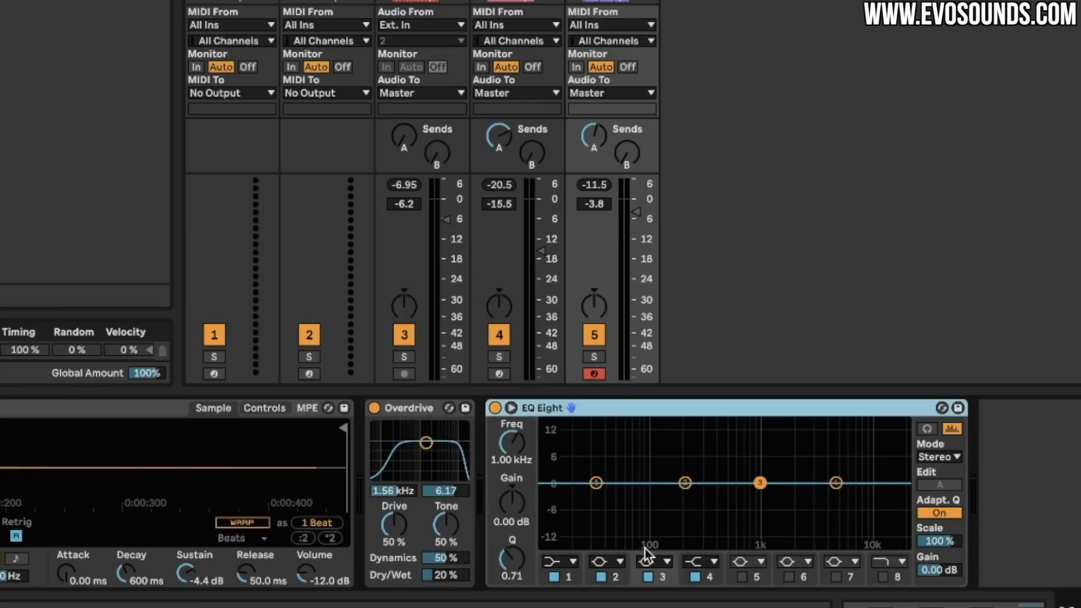
pyautogui.click(662, 561)
pyautogui.click(653, 456)
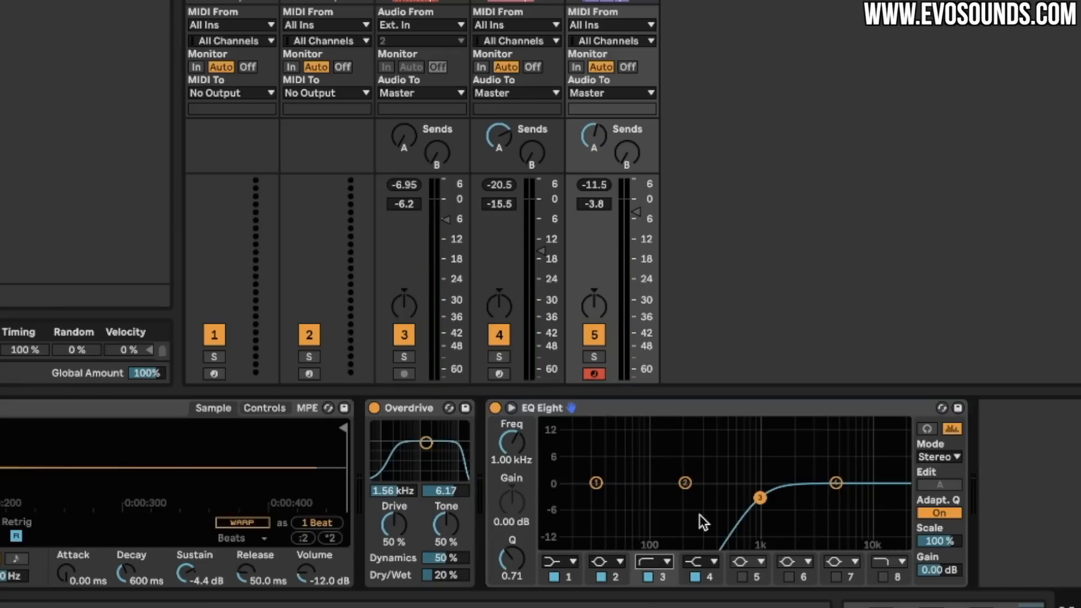
pyautogui.moveTo(775, 511); pyautogui.dragTo(682, 499)
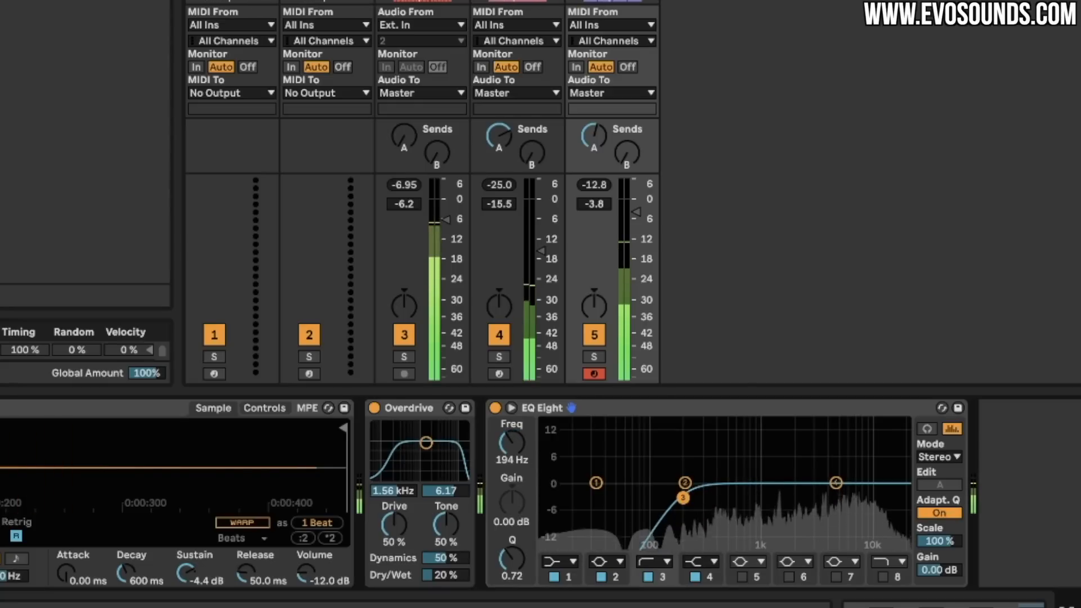
# Insert a MIDI track named rEESE beneath the kick track in the arrangement and load Serum on it.
pyautogui.press('Tab')
pyautogui.press('space')
pyautogui.click(923, 219)
pyautogui.press('super+shift+t')
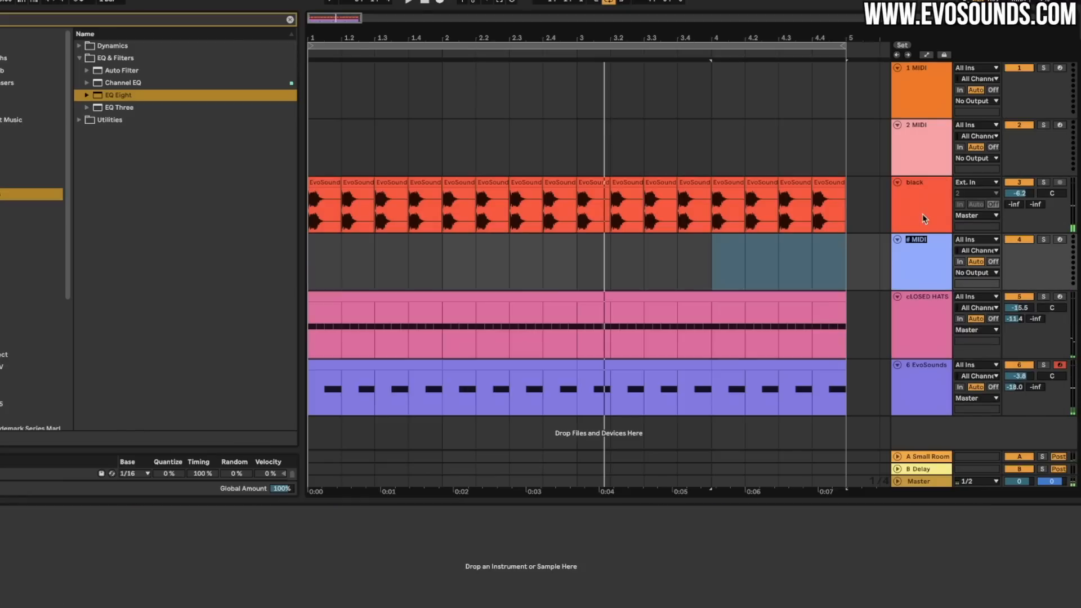
pyautogui.click(18, 232)
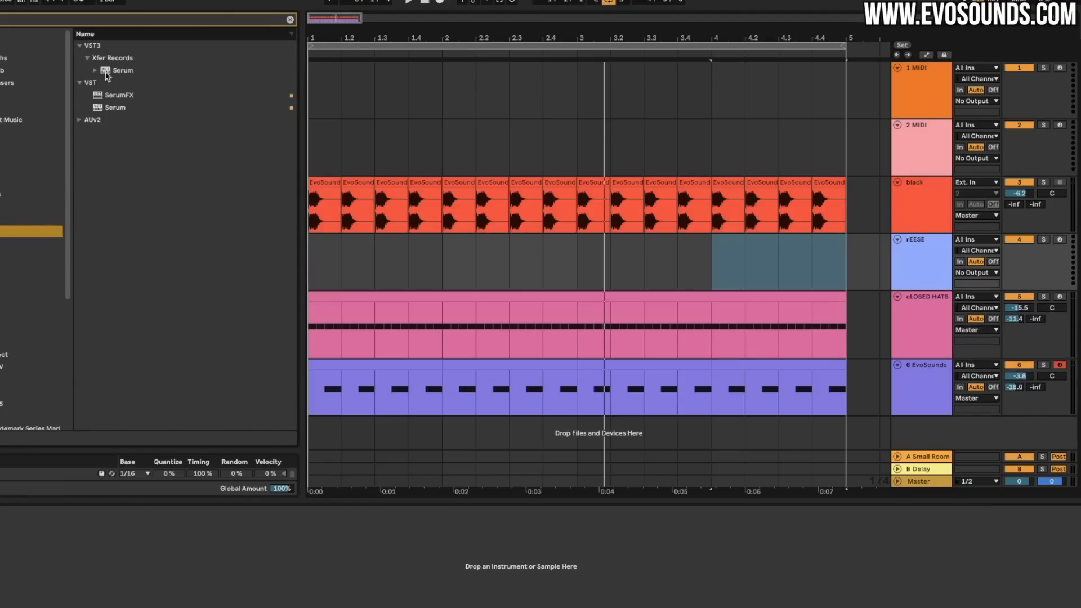
pyautogui.moveTo(122, 70); pyautogui.dragTo(819, 321)
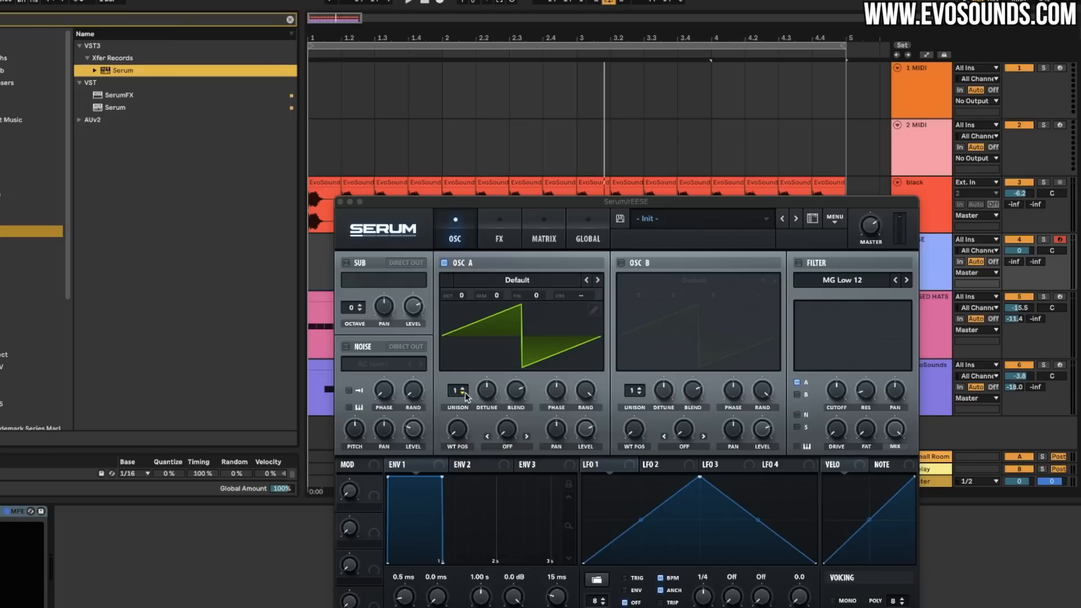
# Enable Serum's oscillator B, fine-tune oscillator A to -44 and B to 30, and set both octaves to -3.
pyautogui.moveTo(465, 393); pyautogui.dragTo(469, 376)
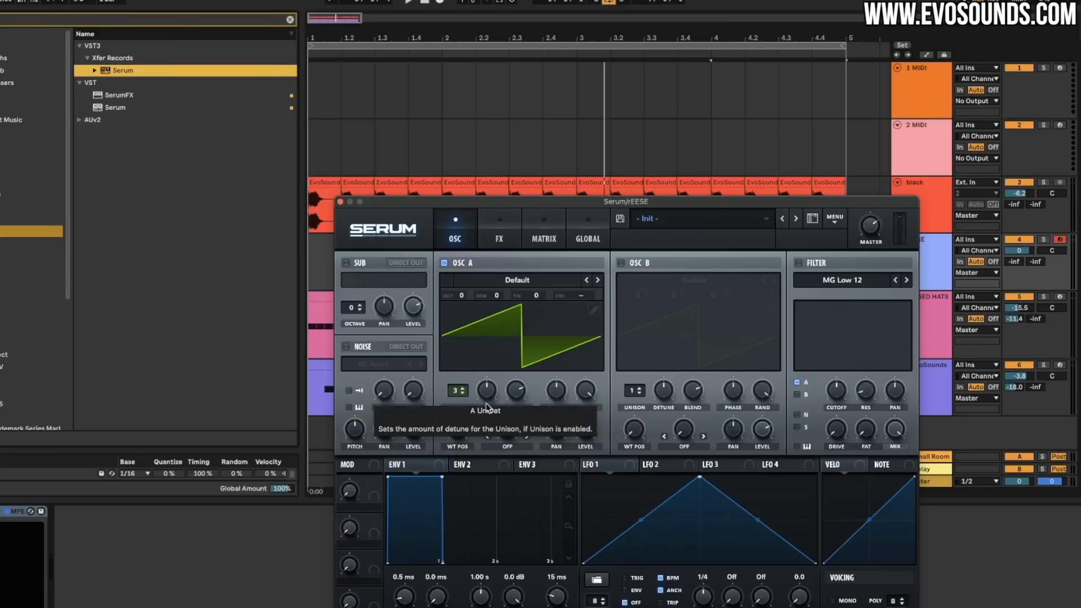
pyautogui.doubleClick(460, 397)
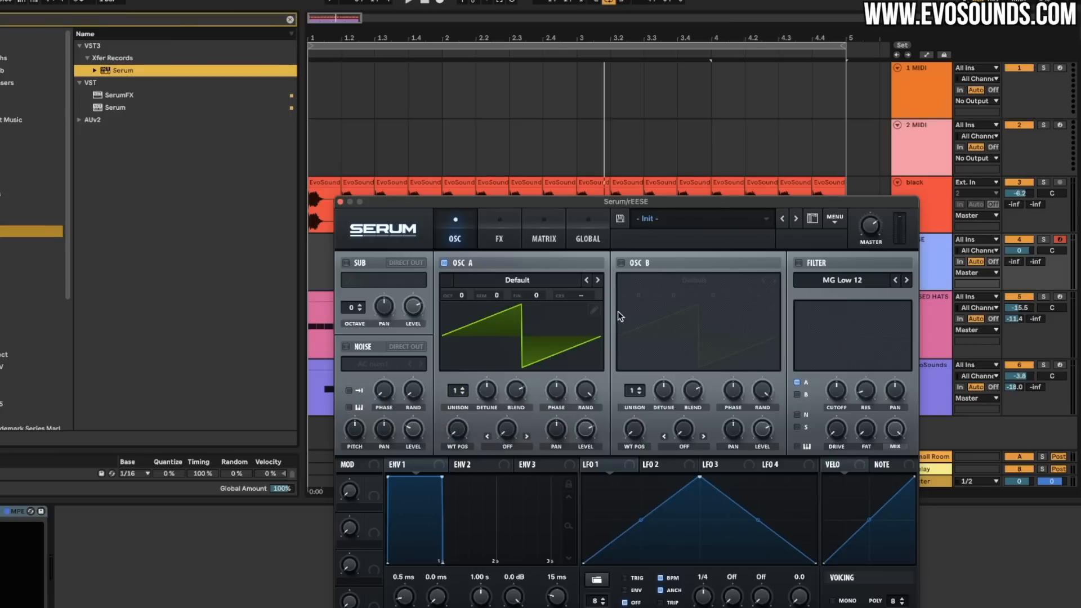
pyautogui.click(646, 263)
pyautogui.moveTo(712, 296); pyautogui.dragTo(712, 279)
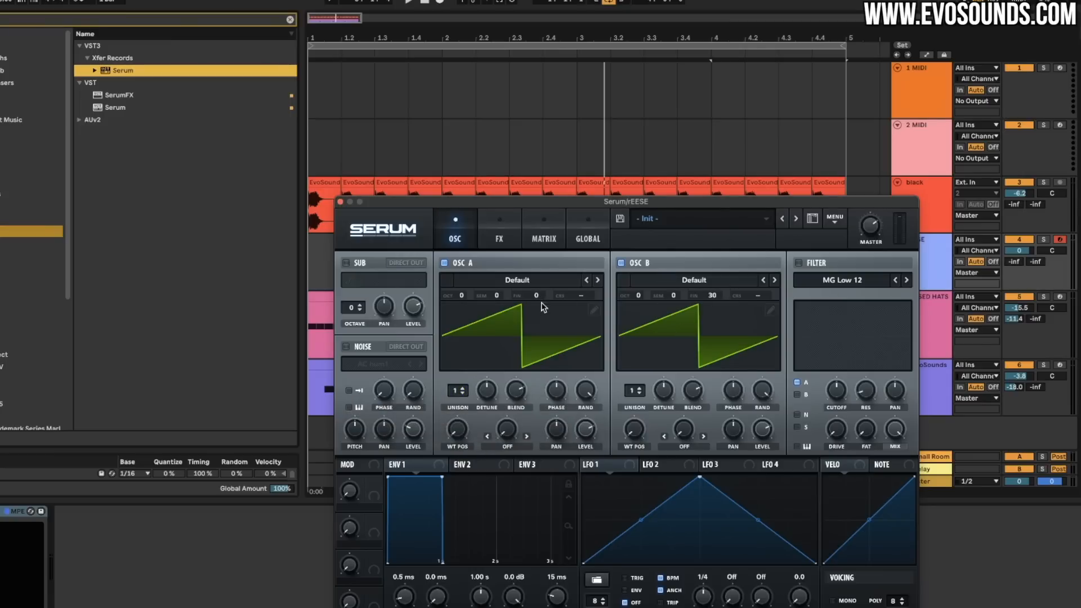
pyautogui.moveTo(545, 297); pyautogui.dragTo(474, 345)
pyautogui.moveTo(637, 291); pyautogui.dragTo(621, 344)
# Create a four-bar MIDI clip with one sustained note spanning its length and place it on the rEESE track.
pyautogui.moveTo(840, 144); pyautogui.dragTo(317, 143)
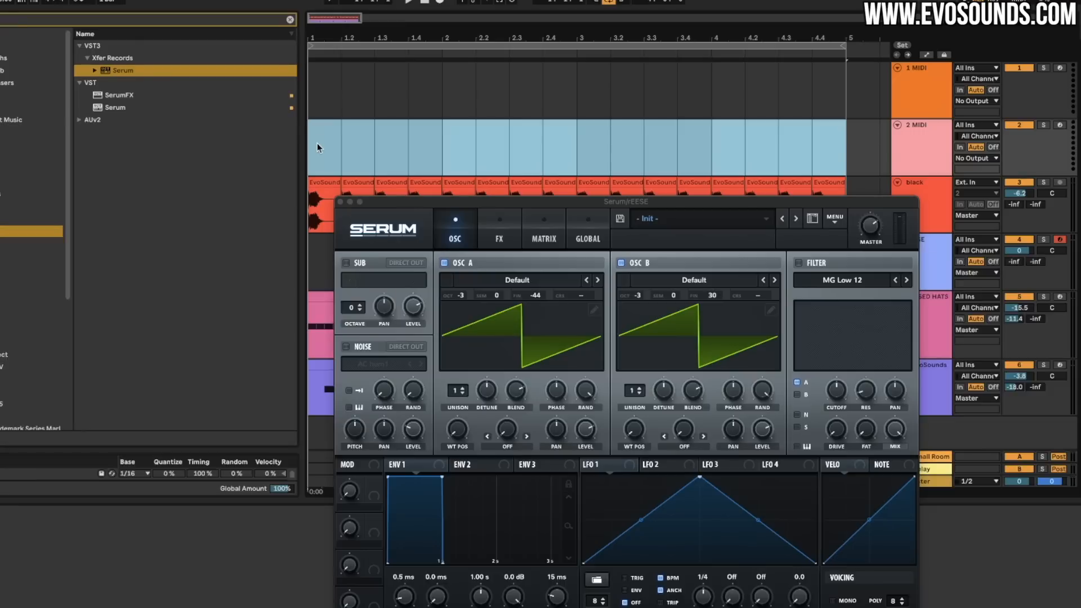
pyautogui.press('super+shift+m')
pyautogui.doubleClick(138, 492)
pyautogui.moveTo(142, 490); pyautogui.dragTo(1080, 501)
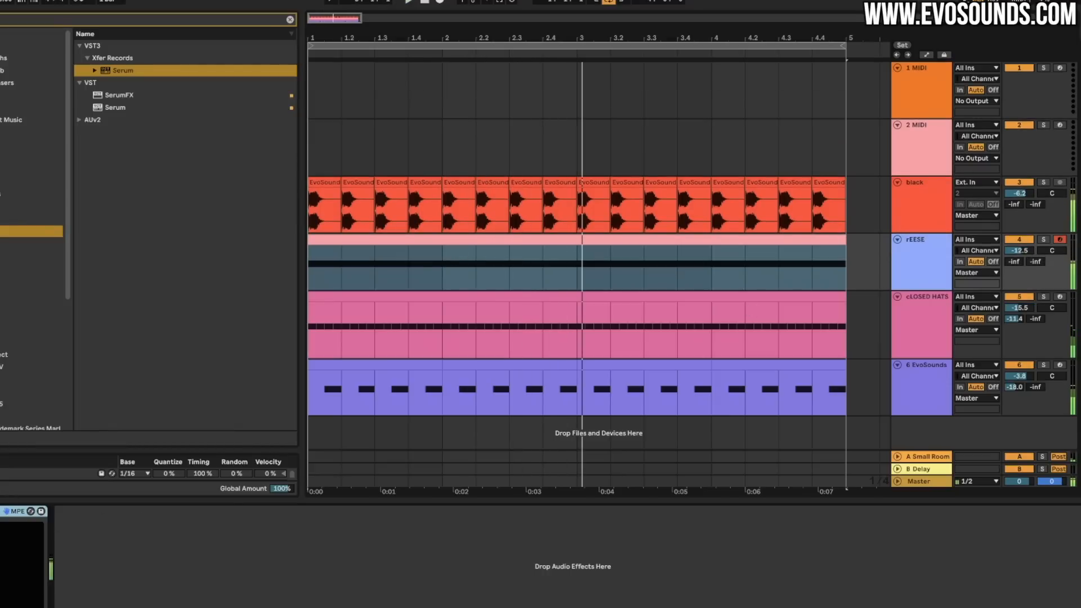
# Reopen Serum, filter oscillators A and B with MG Low 24, and close the plug-in window.
pyautogui.click(1, 511)
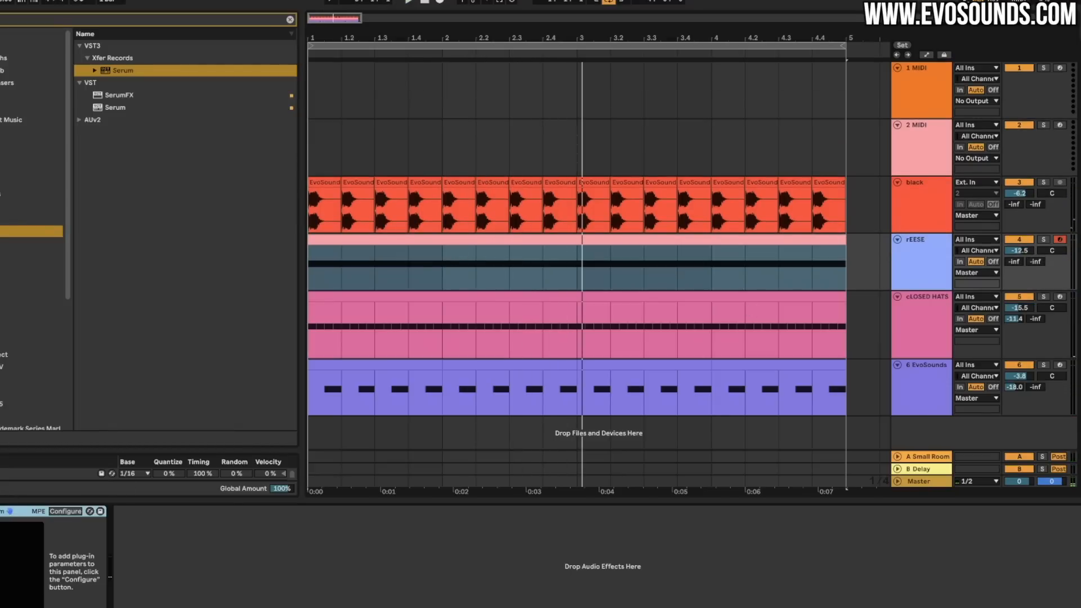
pyautogui.click(0, 511)
pyautogui.moveTo(833, 205); pyautogui.dragTo(792, 45)
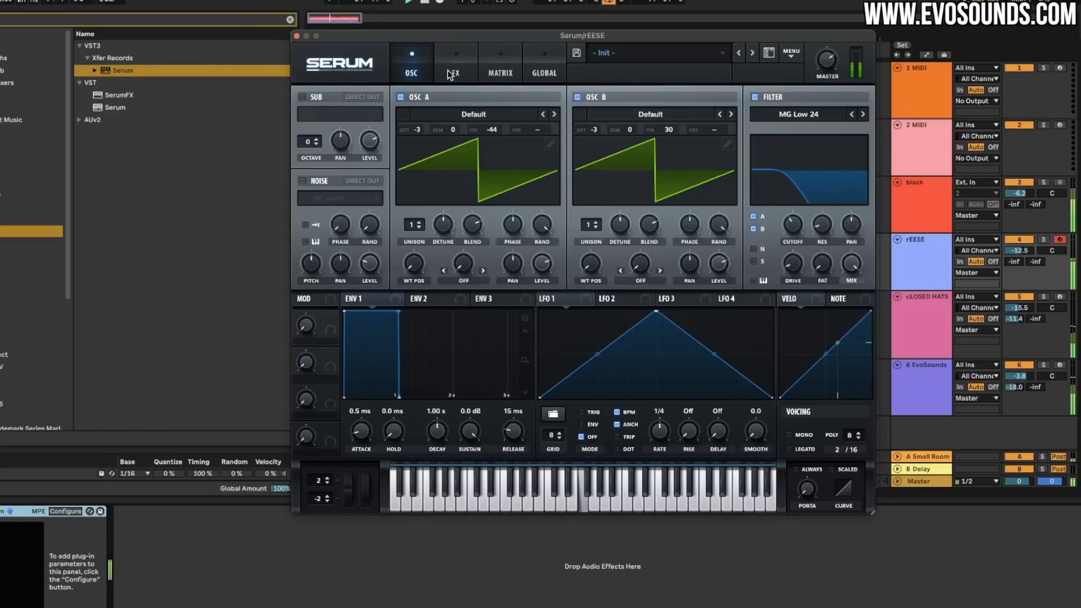
pyautogui.click(296, 36)
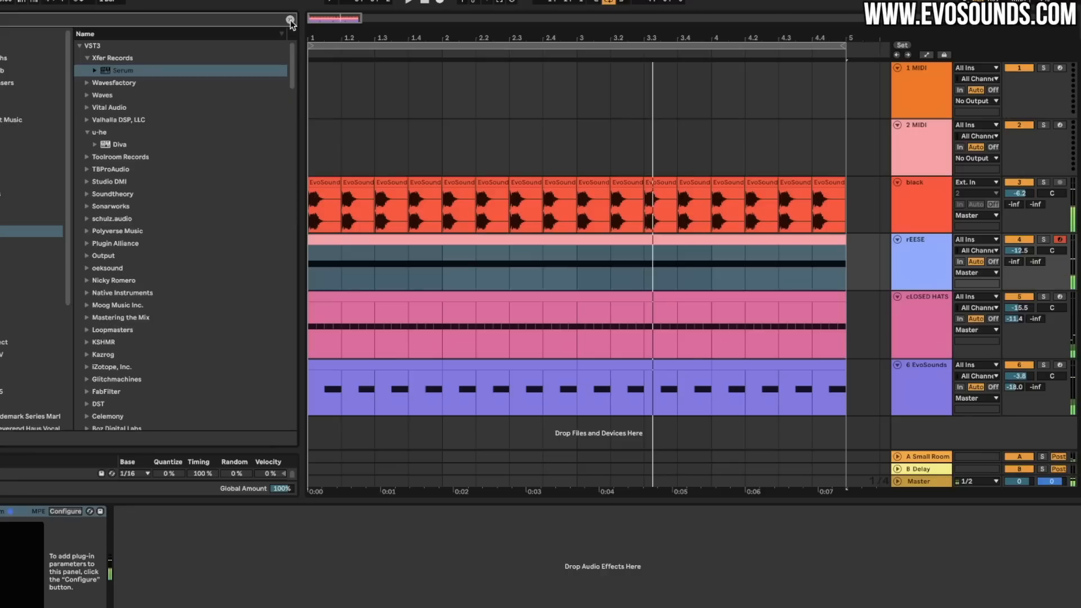
# Find Compressor in the Dynamics audio effects and add it after Serum on the rEESE track.
pyautogui.click(2, 195)
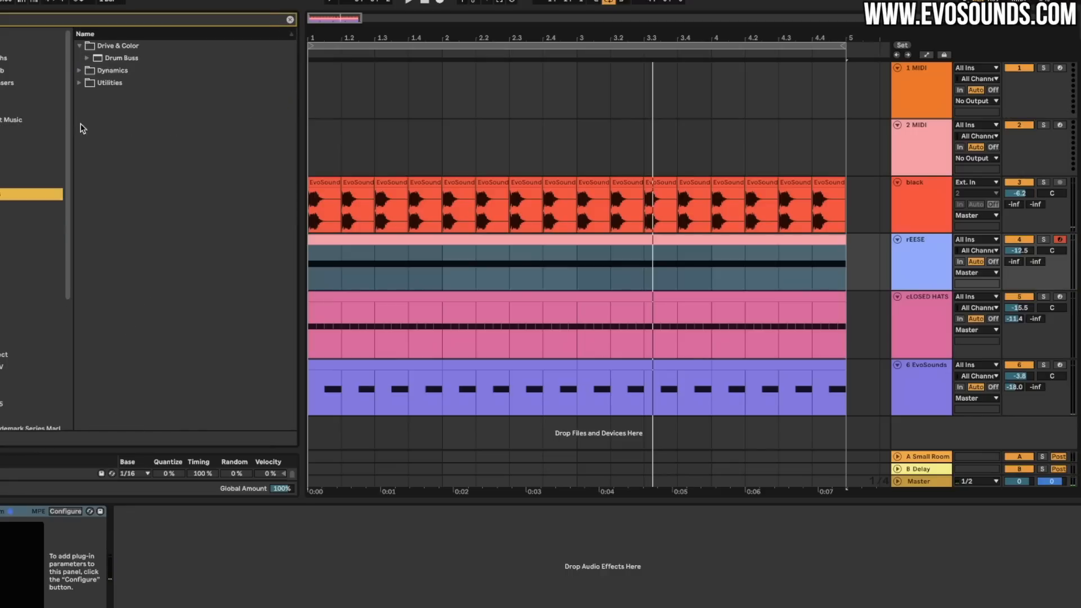
pyautogui.click(80, 71)
pyautogui.moveTo(116, 71); pyautogui.dragTo(178, 558)
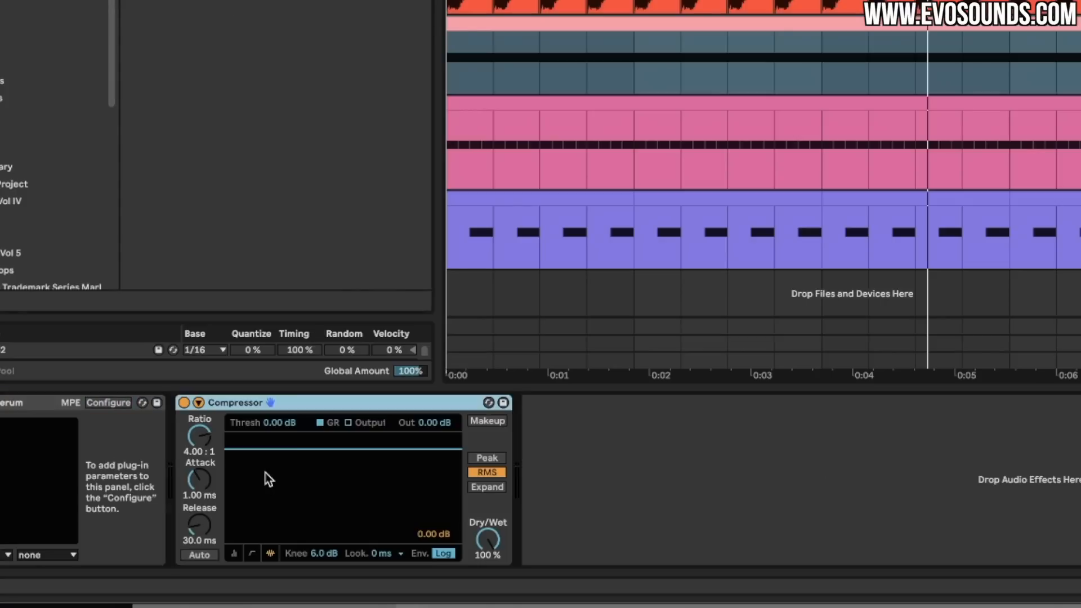
# Enable the Compressor's sidechain and use the black kick track as its audio source.
pyautogui.click(198, 402)
pyautogui.click(235, 425)
pyautogui.click(228, 445)
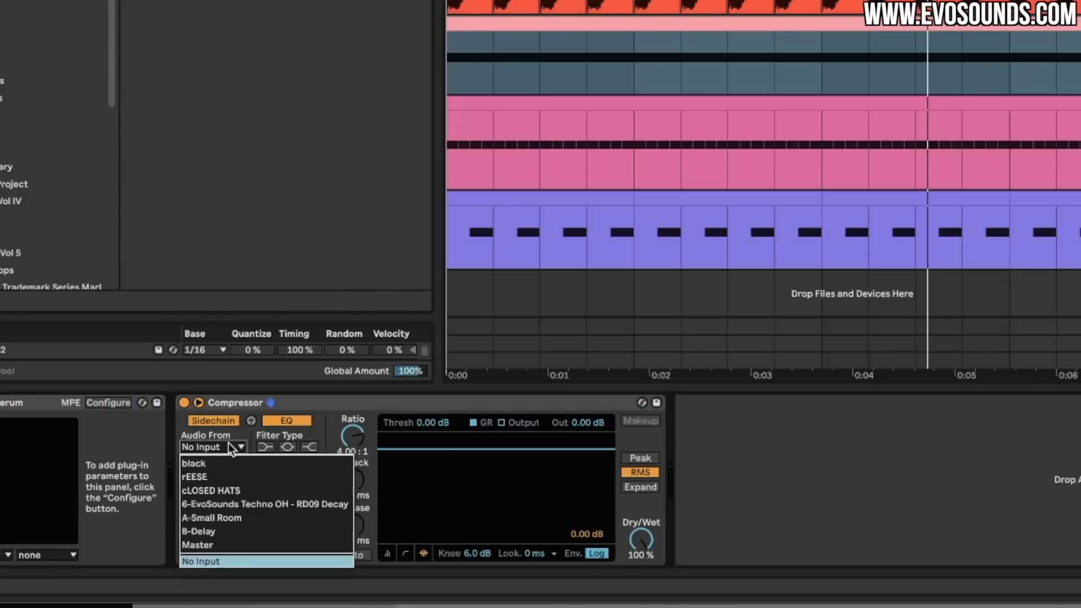
pyautogui.click(237, 504)
pyautogui.click(223, 447)
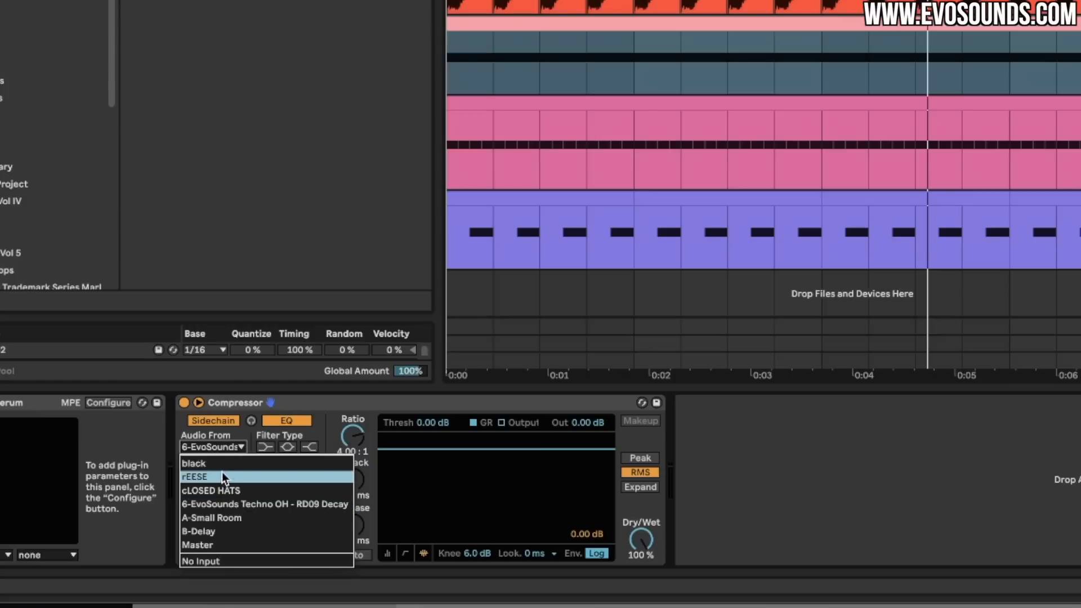
pyautogui.click(221, 466)
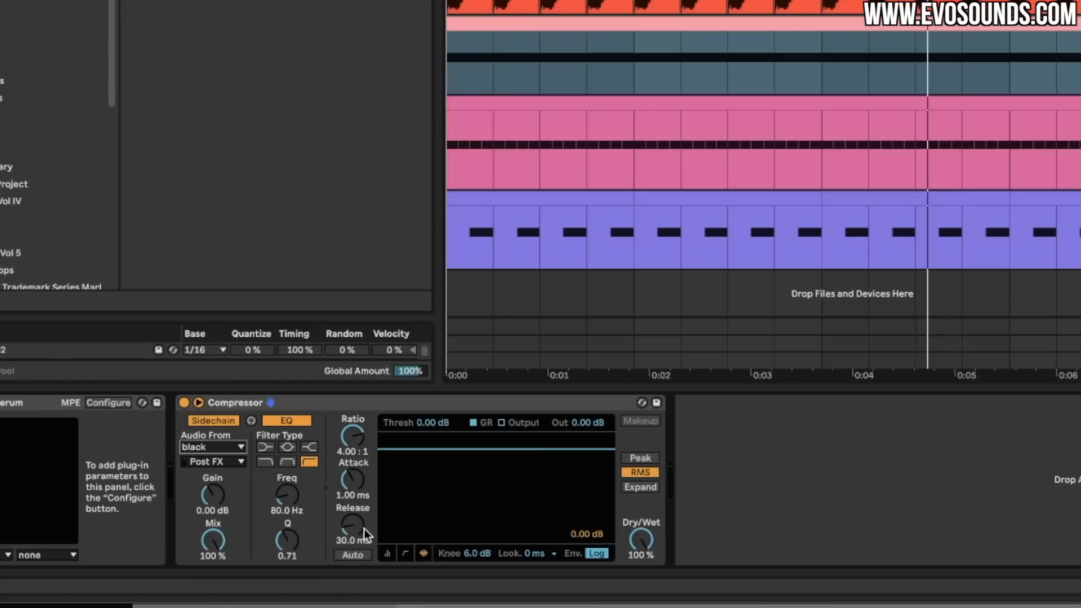
# Set the sidechain Compressor's ratio to 5.48:1 and its threshold to -26.3 dB during playback.
pyautogui.click(386, 555)
pyautogui.press('space')
pyautogui.moveTo(358, 439); pyautogui.dragTo(358, 429)
pyautogui.moveTo(411, 502); pyautogui.dragTo(411, 501)
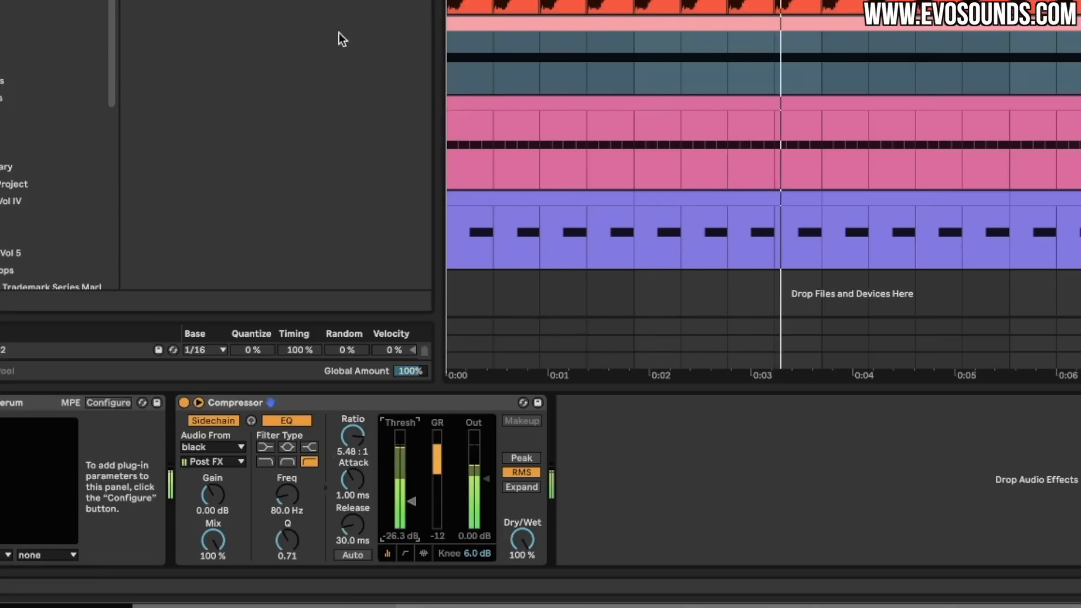
# Add an EQ after the Compressor on the rEESE track and move one of its bands to a lower frequency.
pyautogui.moveTo(191, 1); pyautogui.dragTo(593, 442)
pyautogui.click(916, 555)
pyautogui.moveTo(927, 484); pyautogui.dragTo(707, 477)
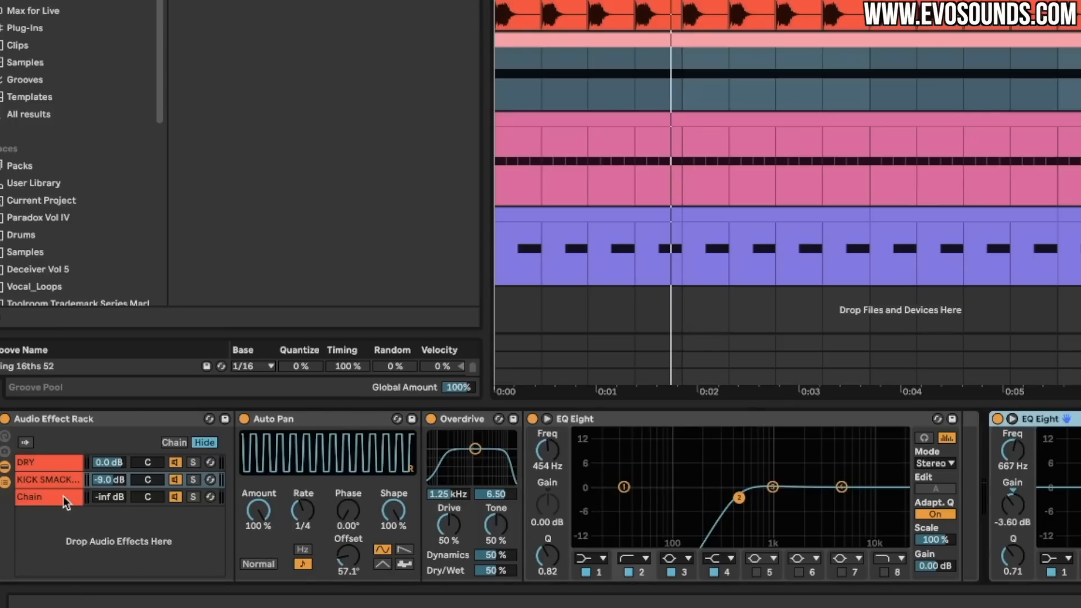
# Add Hybrid Reverb to the new third chain of the kick's effect rack, with Dry/Wet at 100% and Blend at 100/0.
pyautogui.click(63, 495)
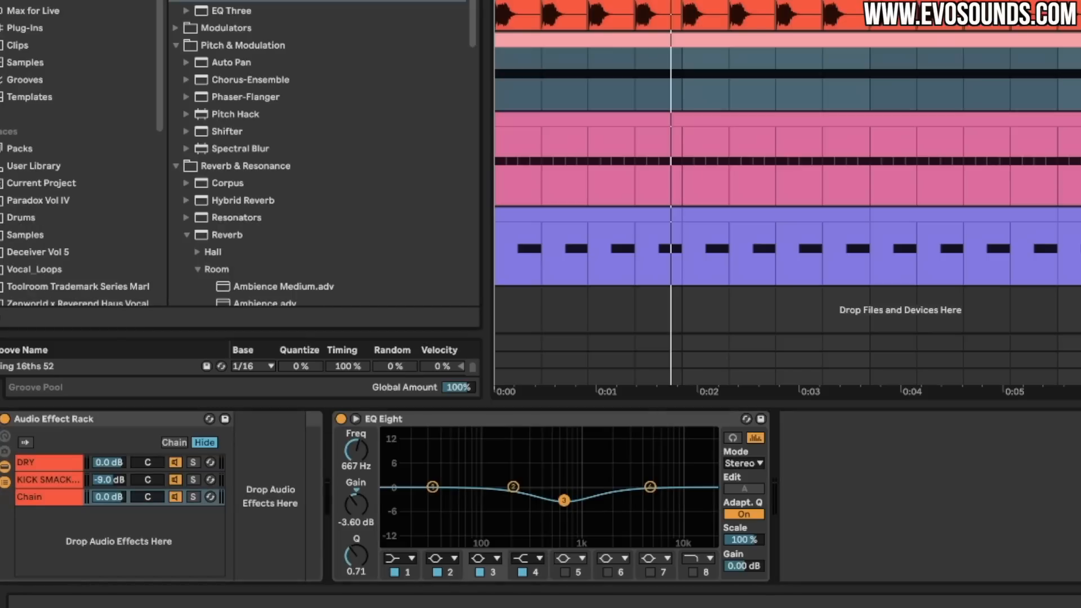
pyautogui.hotkey('ctrl', 'f')
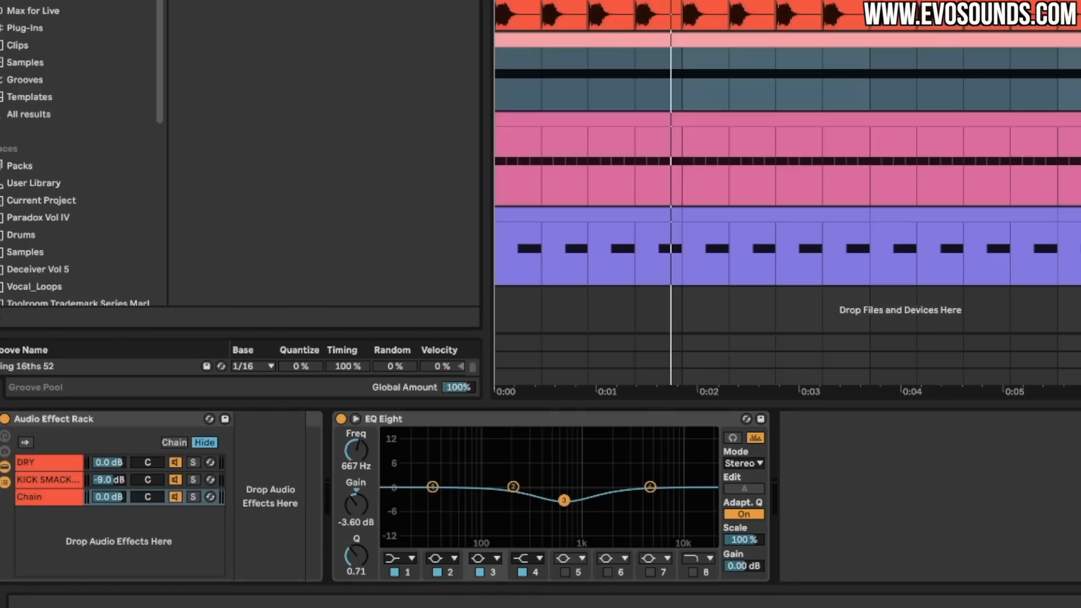
pyautogui.moveTo(214, 1); pyautogui.dragTo(62, 501)
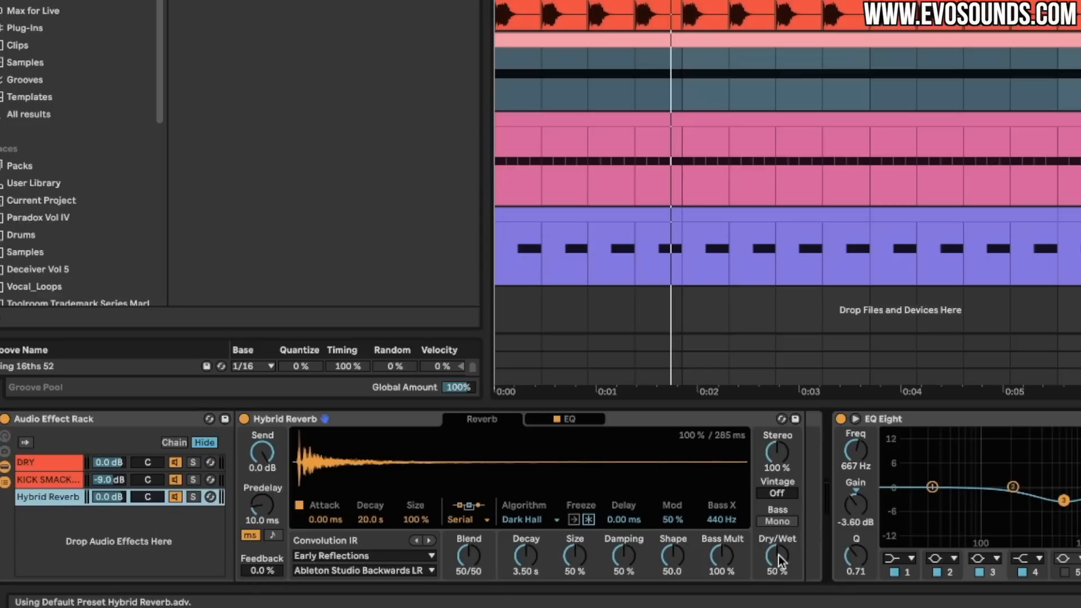
pyautogui.moveTo(779, 555); pyautogui.dragTo(778, 524)
pyautogui.moveTo(469, 557); pyautogui.dragTo(469, 586)
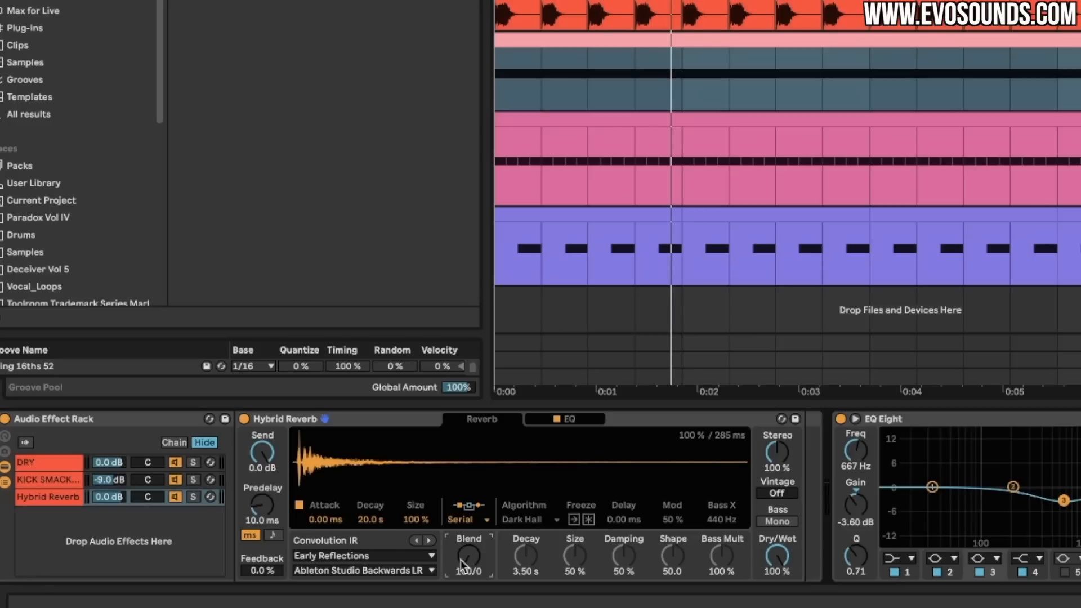
# Load the Concrete Hall LR impulse response from the Real Places category in Hybrid Reverb.
pyautogui.click(370, 555)
pyautogui.click(340, 433)
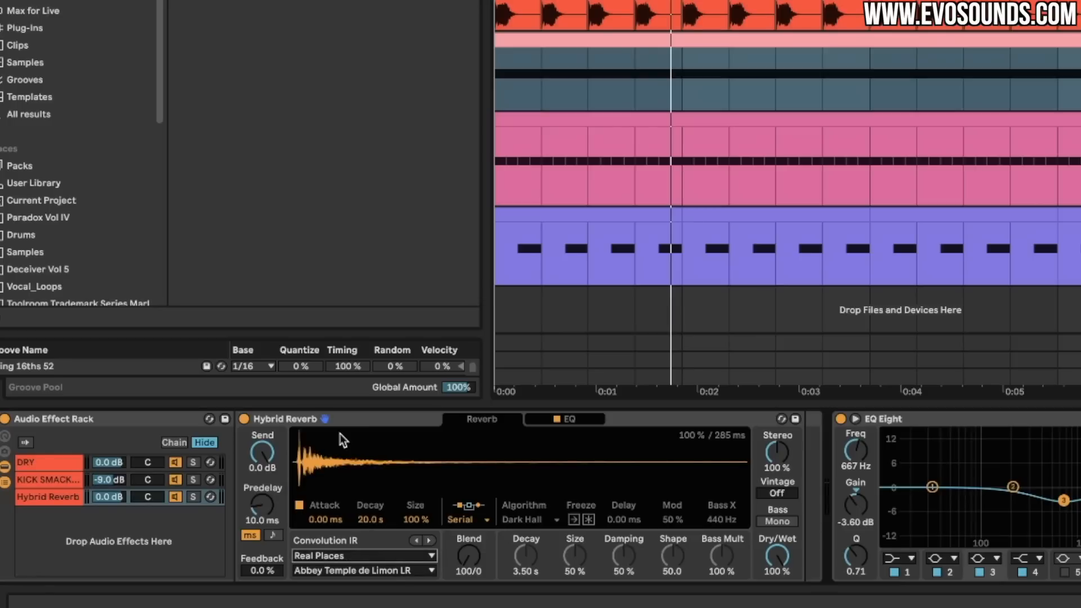
pyautogui.click(332, 570)
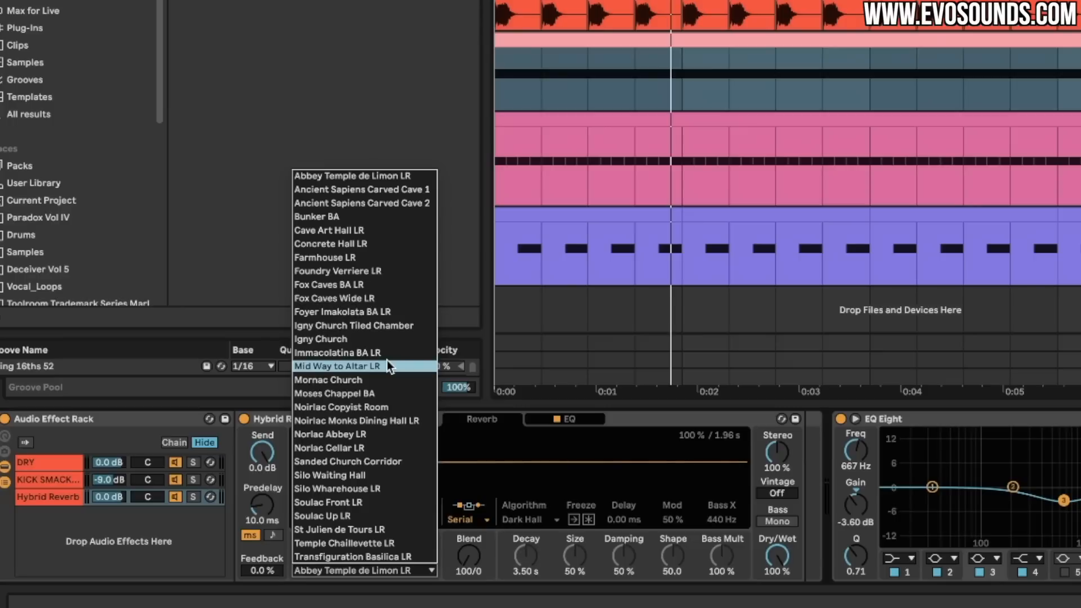
pyautogui.click(374, 243)
pyautogui.press('space')
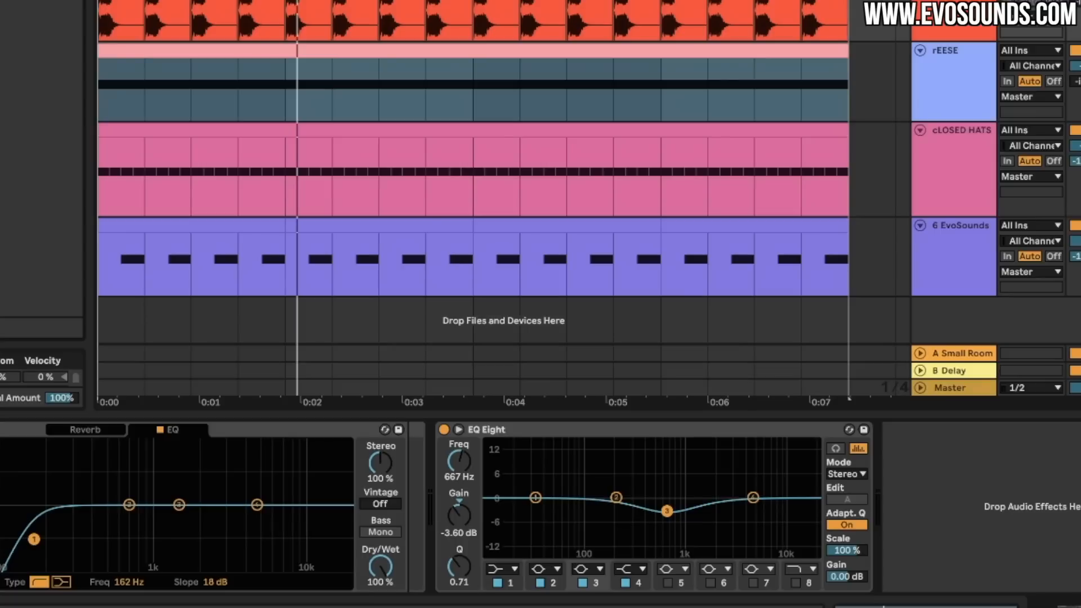
# Add EQ Eight after Hybrid Reverb, with a low cut at 121 Hz and a high cut at 147 Hz.
pyautogui.moveTo(1, 338); pyautogui.dragTo(411, 514)
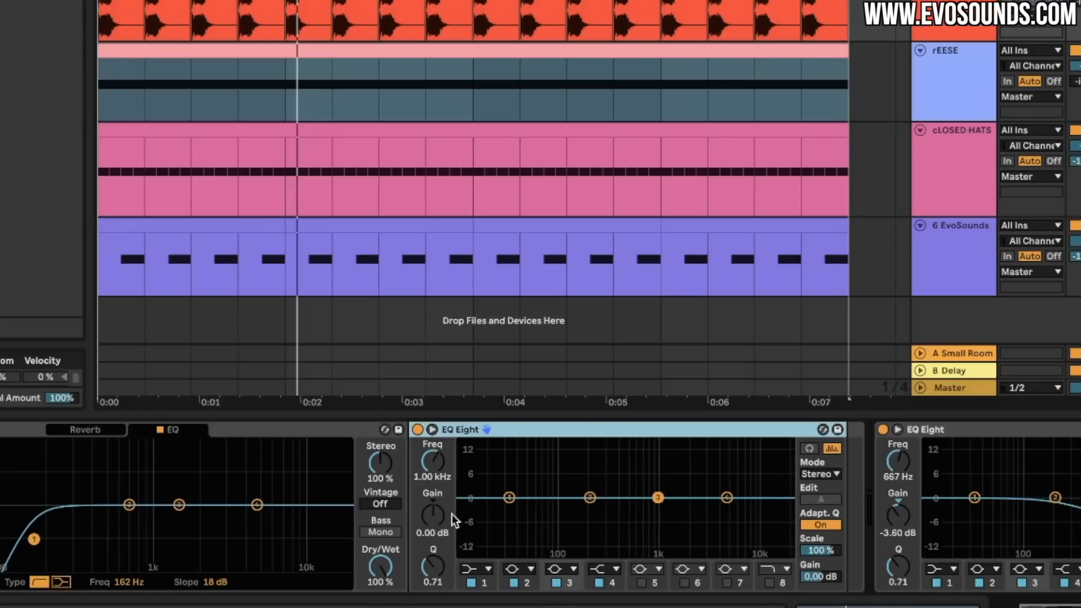
pyautogui.click(529, 570)
pyautogui.click(519, 474)
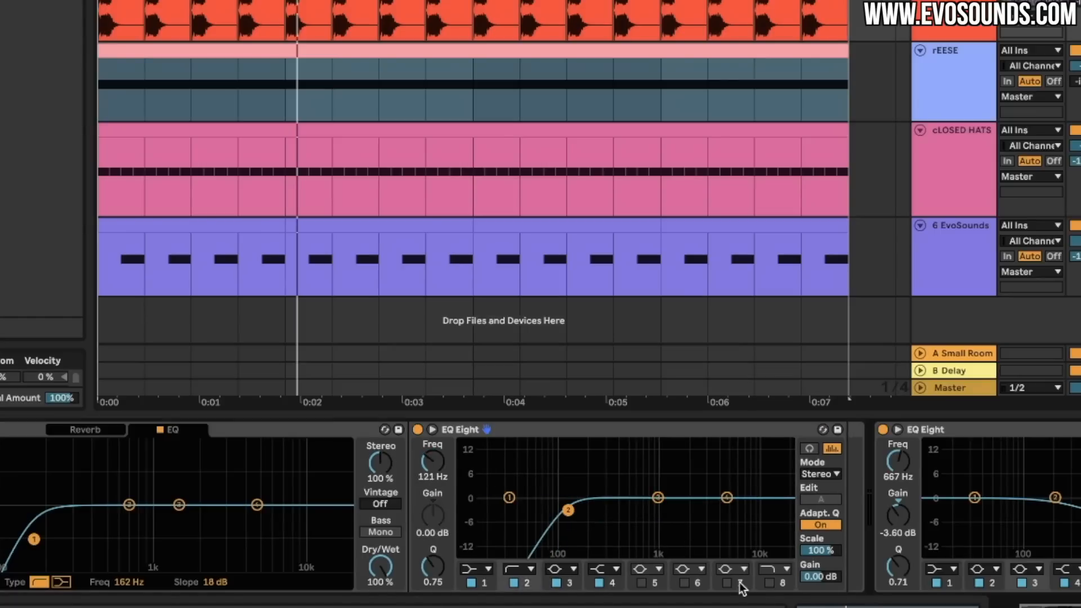
pyautogui.press('space')
pyautogui.moveTo(660, 507); pyautogui.dragTo(577, 500)
# Set Hybrid Reverb's convolution size to 247% and the reverb chain's volume to -7.4 dB.
pyautogui.click(85, 430)
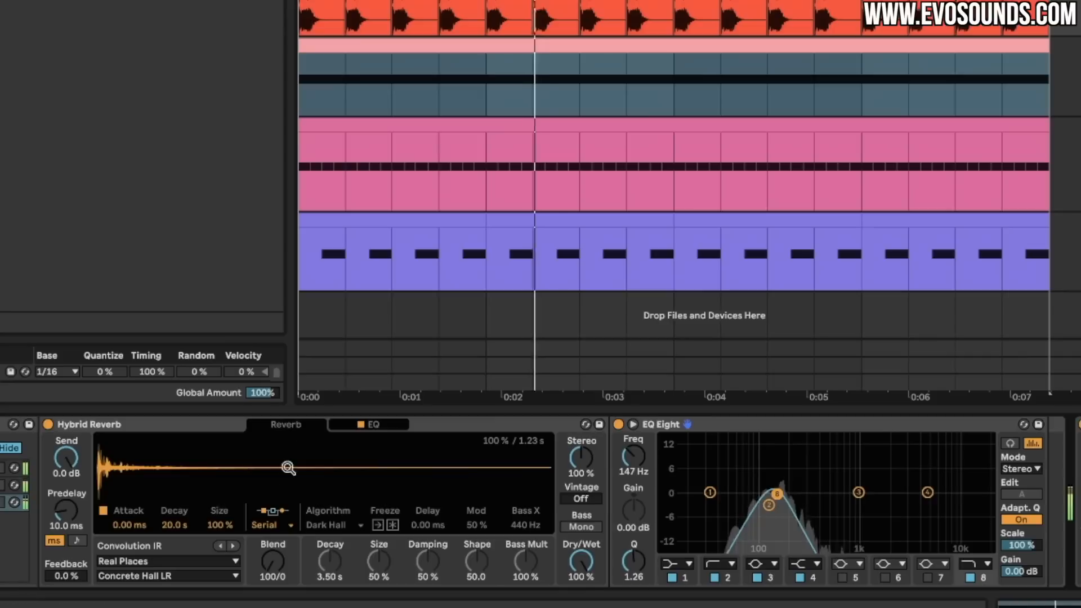
pyautogui.moveTo(220, 526); pyautogui.dragTo(220, 512)
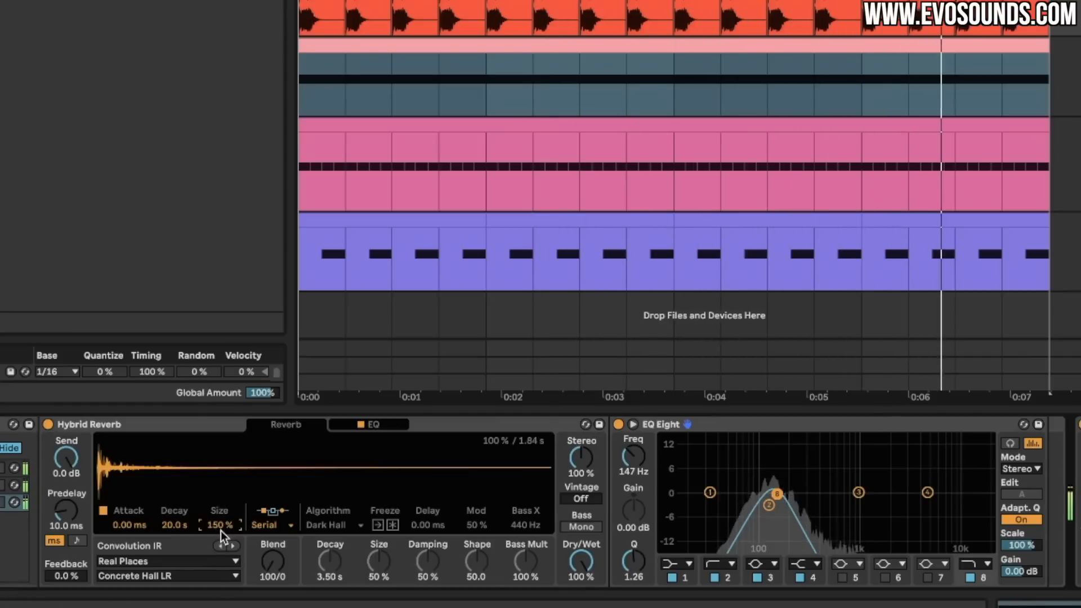
pyautogui.moveTo(222, 528); pyautogui.dragTo(489, 490)
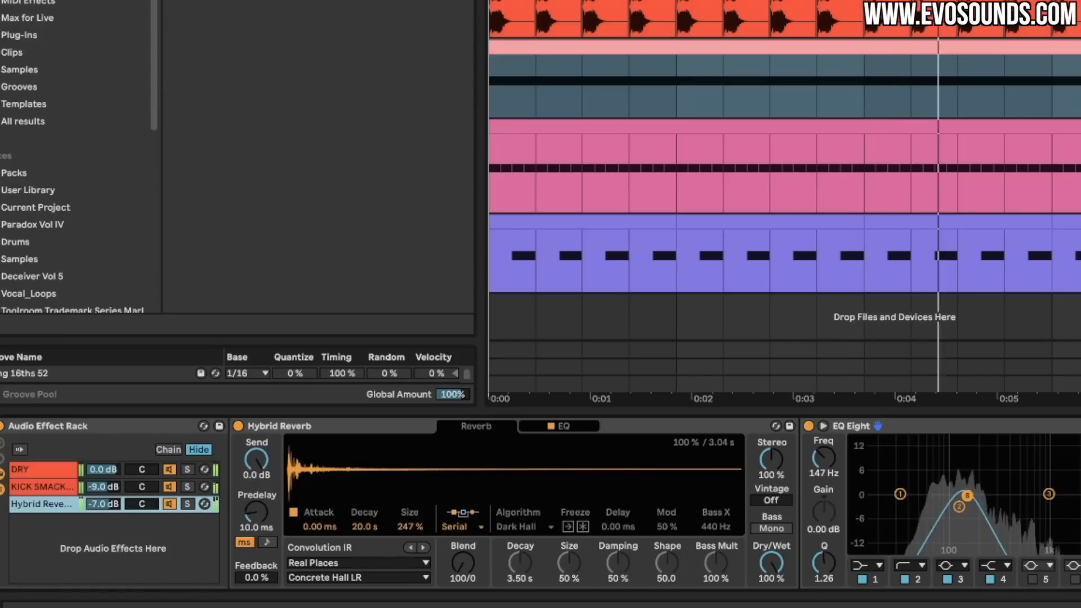
pyautogui.moveTo(103, 503); pyautogui.dragTo(103, 506)
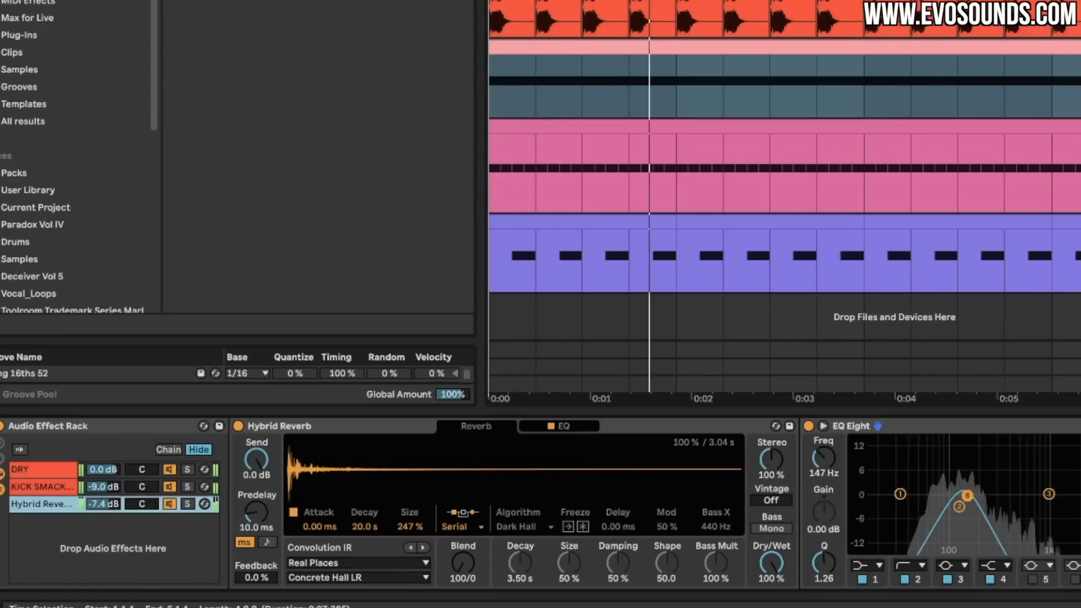
# Insert Overdrive between Hybrid Reverb and EQ Eight at 597 Hz, bandwidth 3.69 and 100% Dry/Wet, and raise the EQ's cut frequencies.
pyautogui.click(464, 1)
pyautogui.write('c')
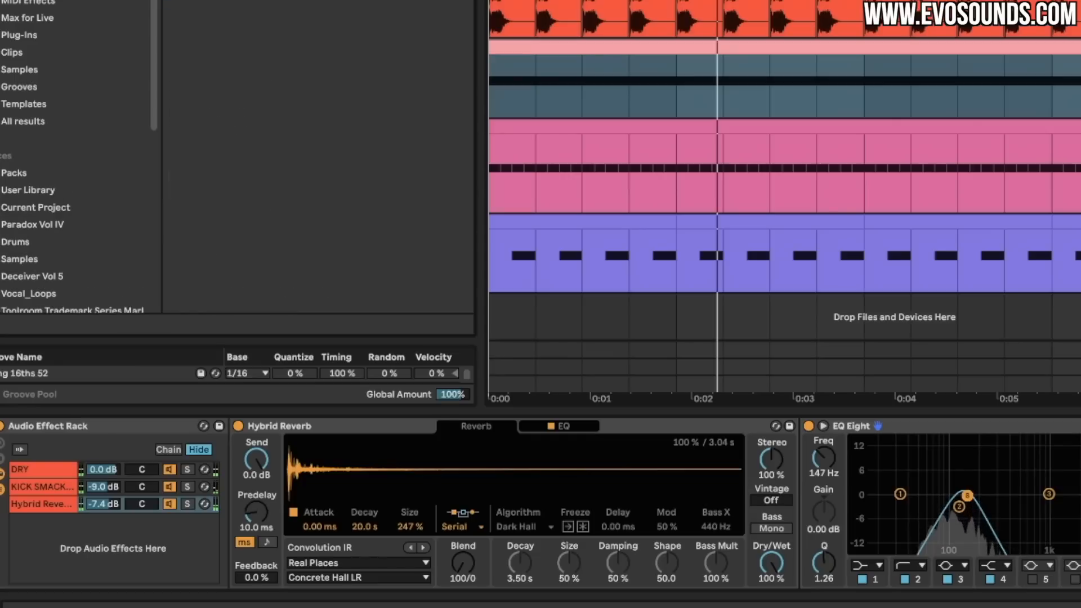
pyautogui.moveTo(225, 1); pyautogui.dragTo(839, 487)
pyautogui.press('space')
pyautogui.moveTo(873, 577); pyautogui.dragTo(873, 534)
pyautogui.moveTo(853, 456); pyautogui.dragTo(843, 470)
pyautogui.moveTo(1077, 479); pyautogui.dragTo(1034, 532)
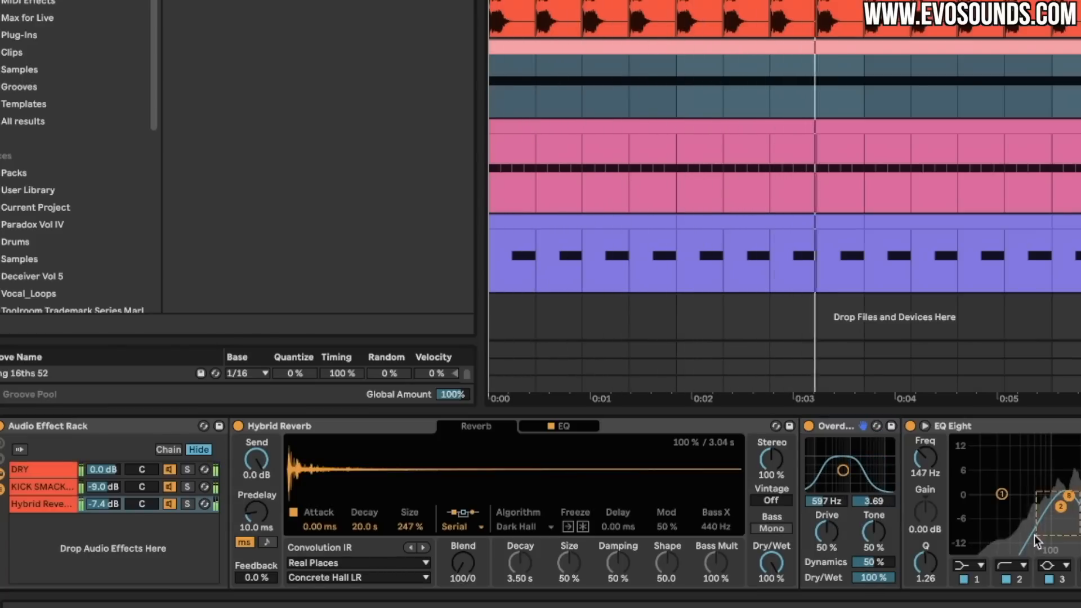
pyautogui.moveTo(927, 459); pyautogui.dragTo(928, 448)
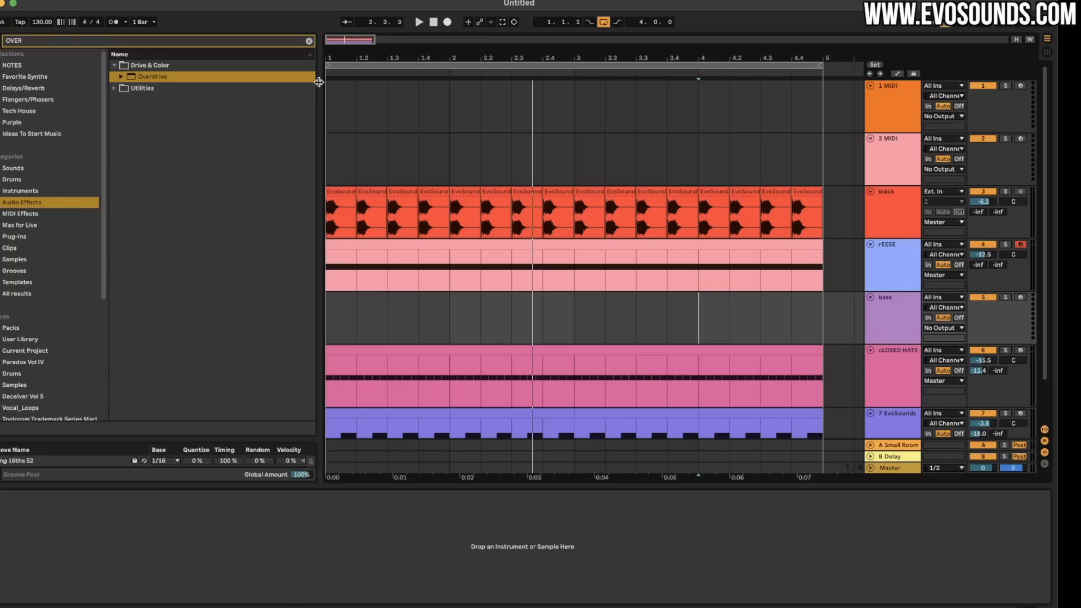
# Find the Serum plug-in and load it on the bass track.
pyautogui.click(309, 41)
pyautogui.write('ser')
pyautogui.click(15, 237)
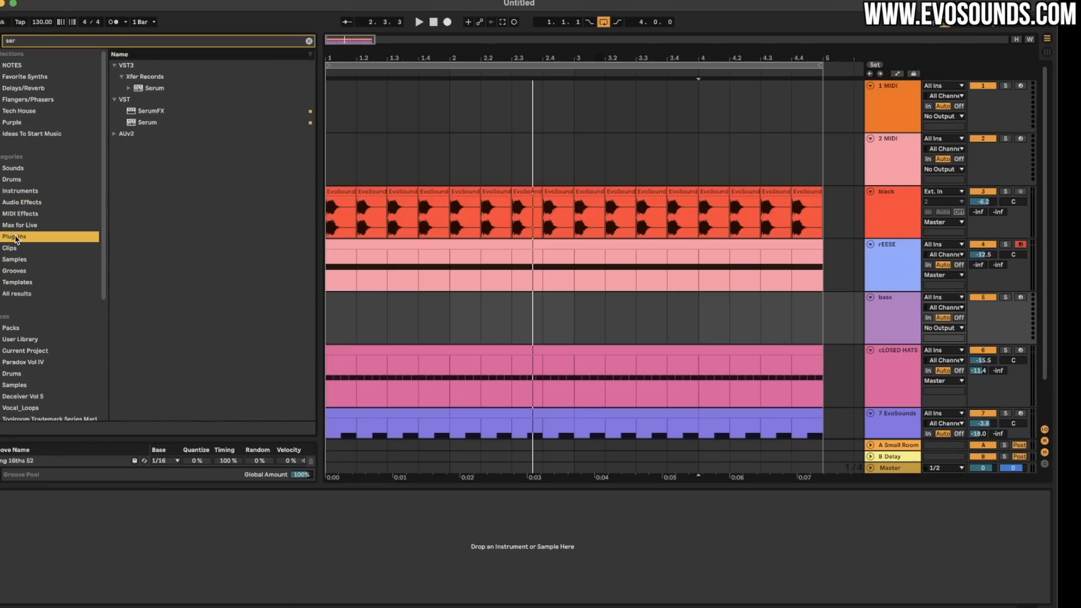
pyautogui.moveTo(147, 119); pyautogui.dragTo(821, 346)
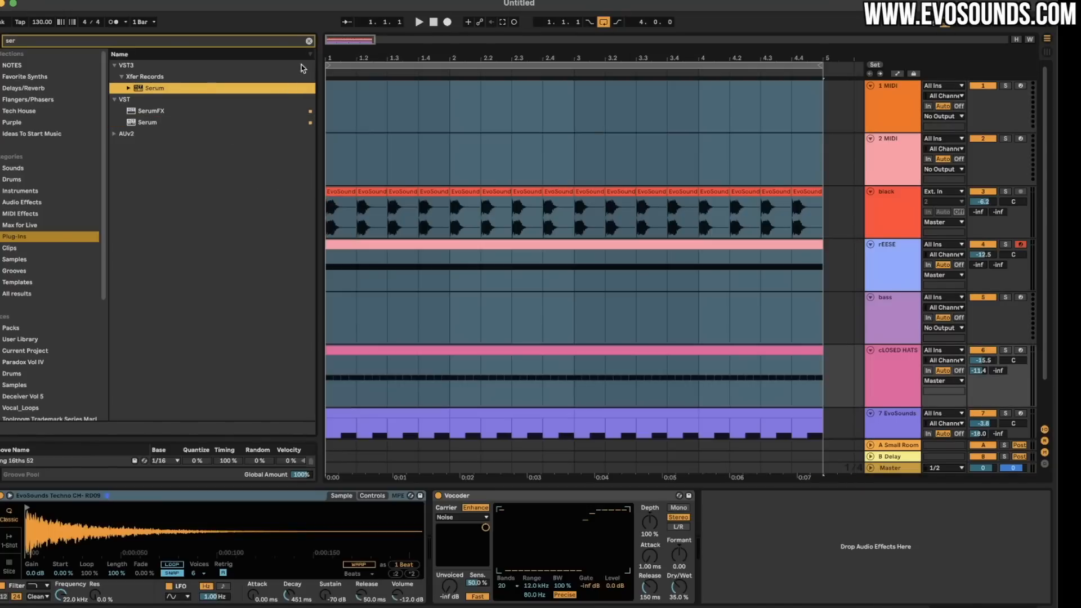
pyautogui.click(884, 302)
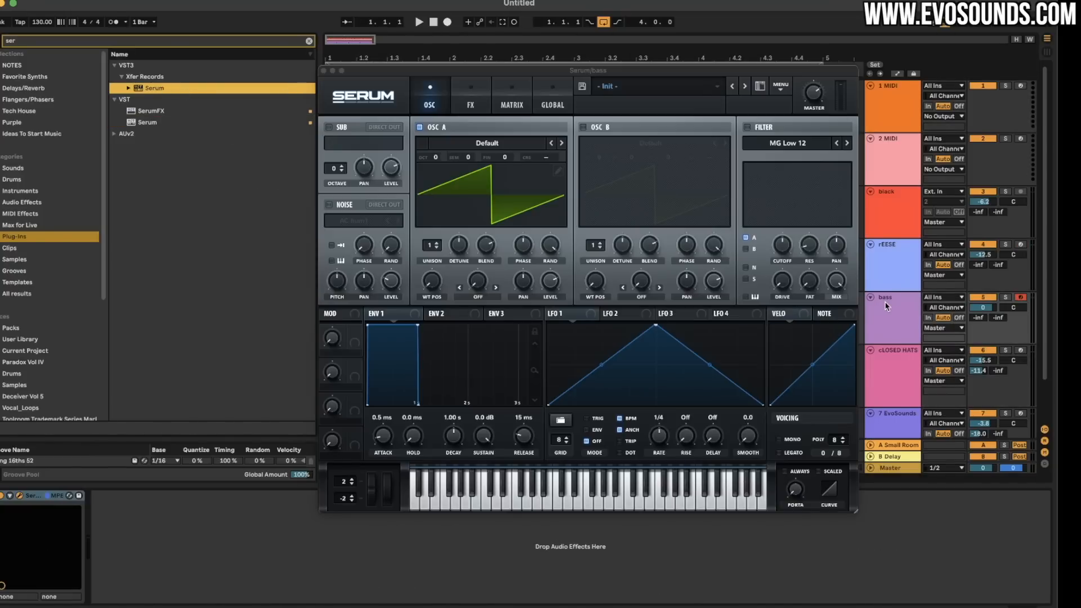
# Load the preset BA - Top - Infamous from the Paradox Vol 4 bank in Serum and close the plug-in window.
pyautogui.click(719, 87)
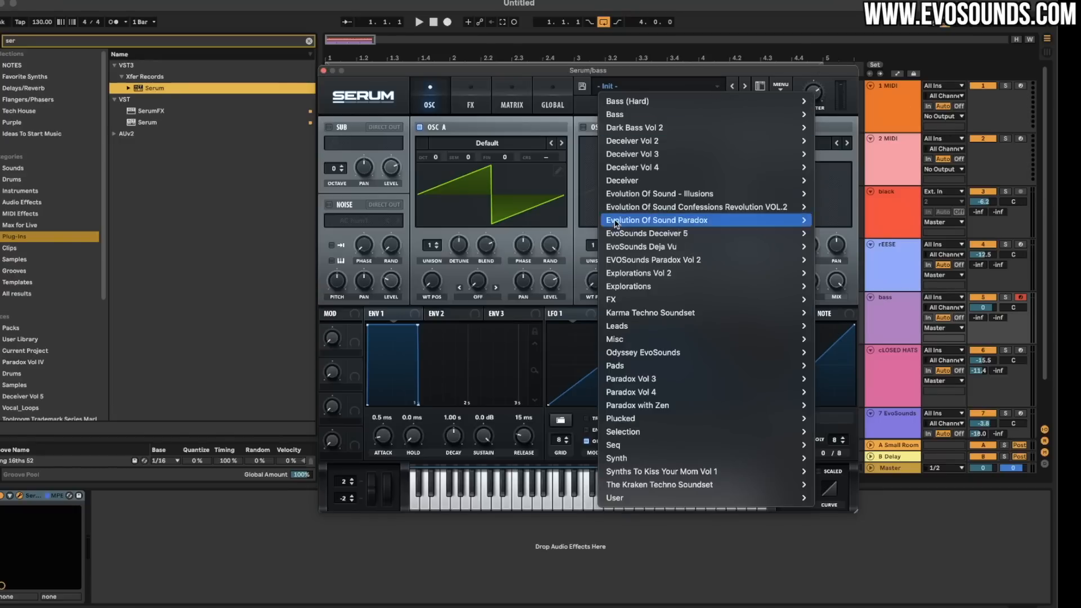
pyautogui.moveTo(634, 391)
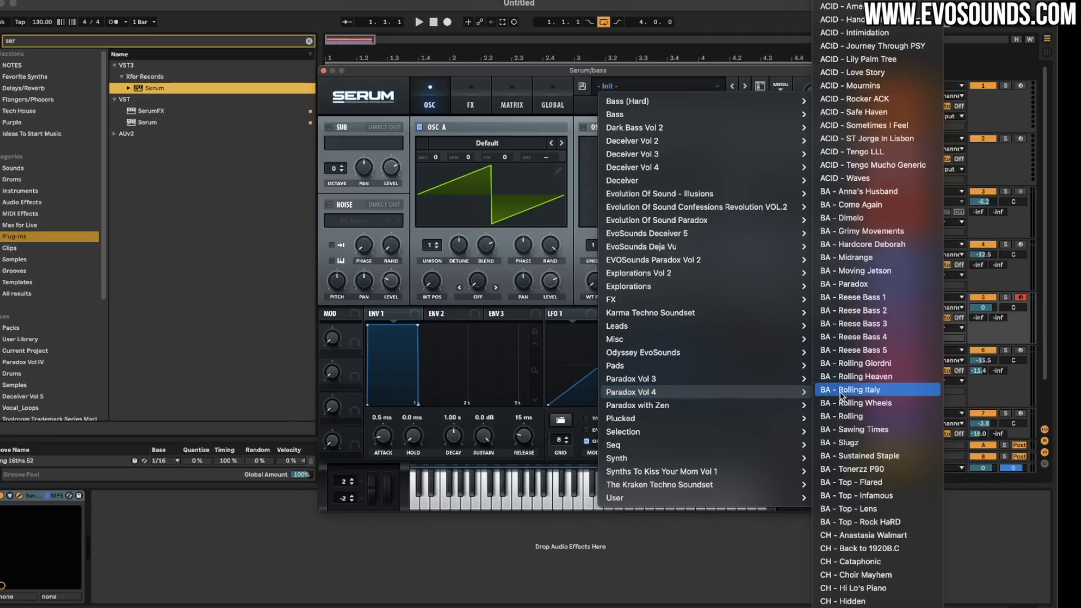
pyautogui.scroll(-10, 842, 396)
pyautogui.scroll(-5, 840, 395)
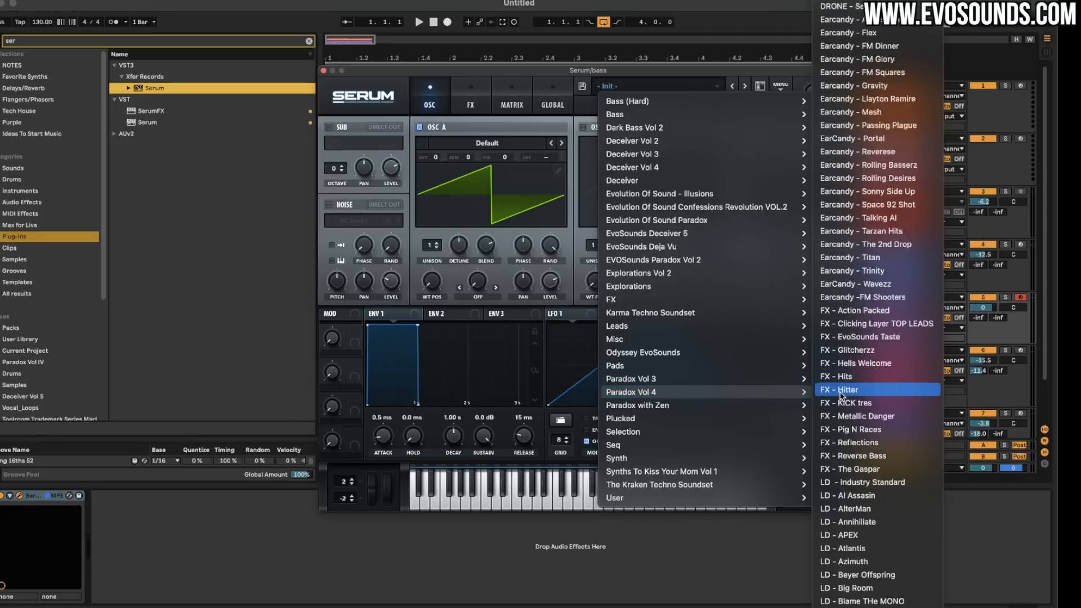
pyautogui.scroll(8, 840, 342)
pyautogui.scroll(3, 864, 233)
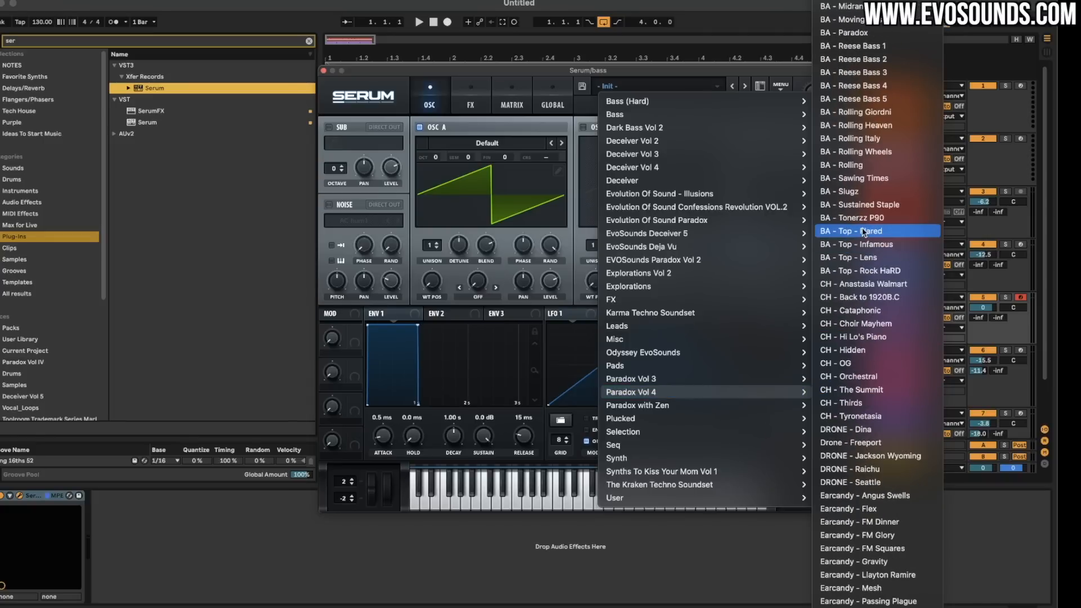
pyautogui.click(864, 244)
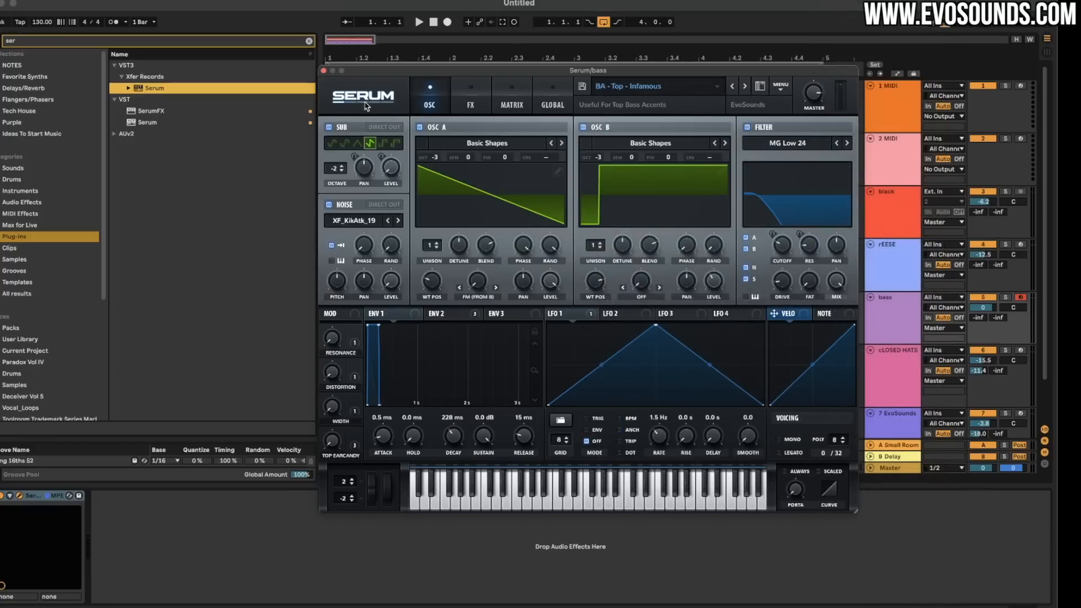
pyautogui.click(325, 70)
# Create a four-bar MIDI clip on the bass track and add three consecutive F3 sixteenth notes after the first downbeat.
pyautogui.scroll(-2, 591, 295)
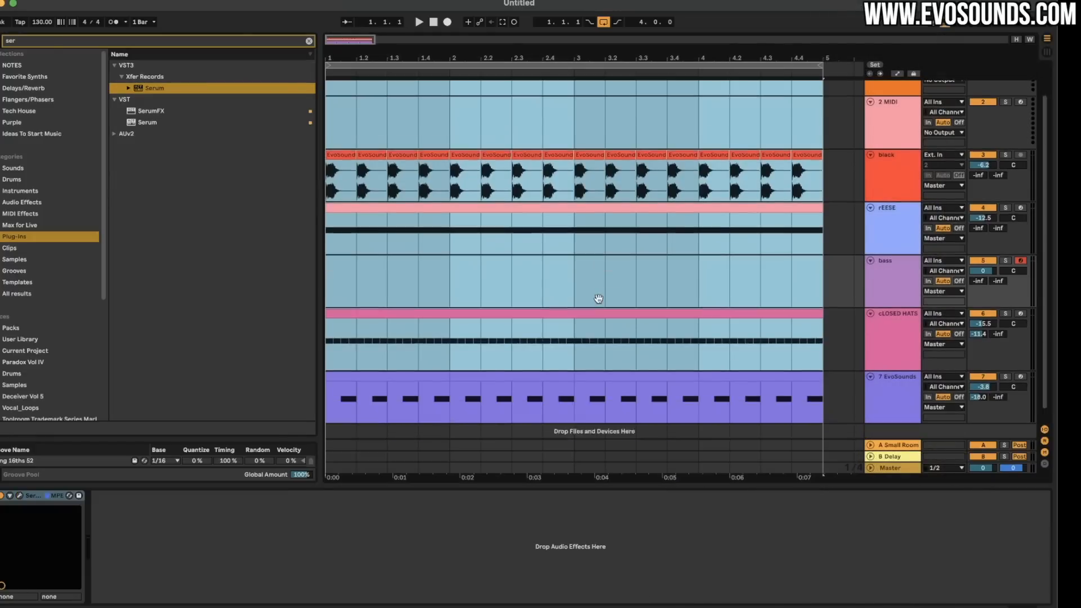
pyautogui.hotkey('shift', 'Tab')
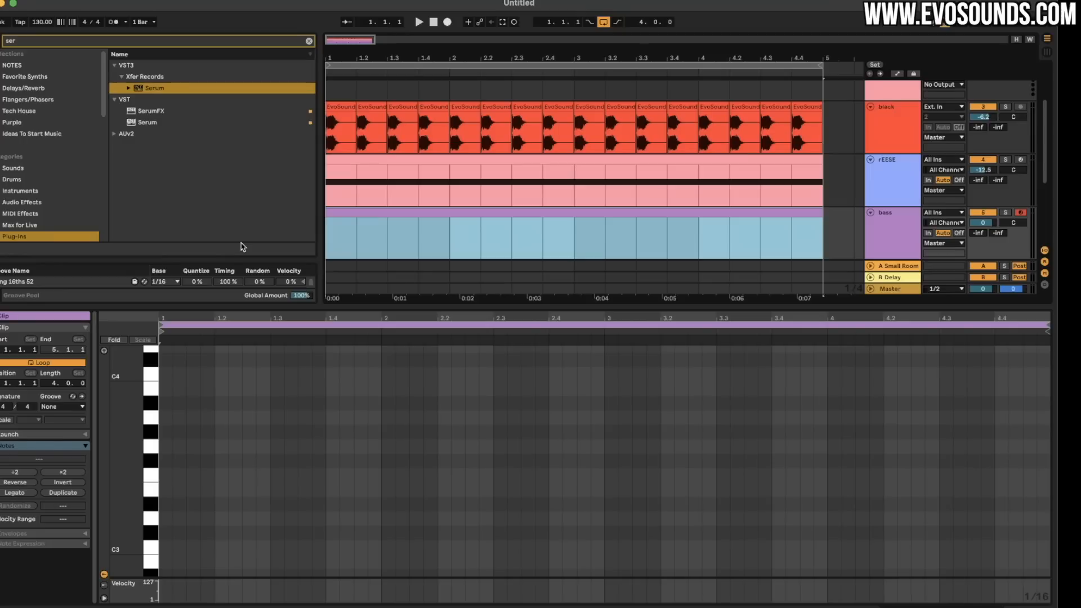
pyautogui.click(190, 476)
pyautogui.doubleClick(181, 476)
pyautogui.rightClick(186, 477)
pyautogui.click(191, 478)
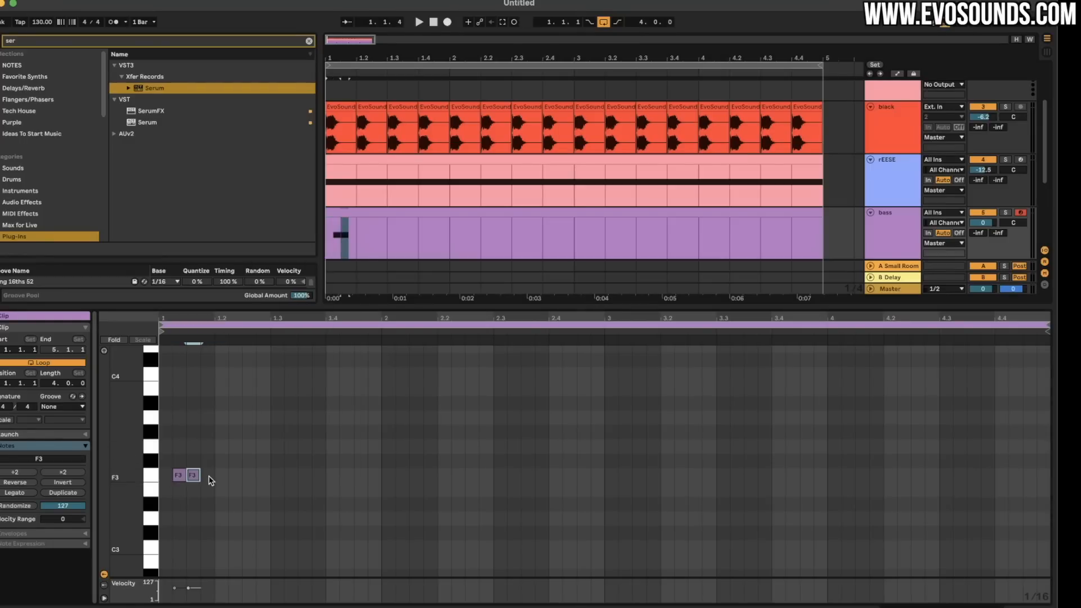
# Duplicate the three-note F3 group onto the remaining three beats of the first bar and start playback.
pyautogui.moveTo(212, 491); pyautogui.dragTo(161, 462)
pyautogui.press('super+d')
pyautogui.press('super+d')
pyautogui.press('super+d')
pyautogui.press('space')
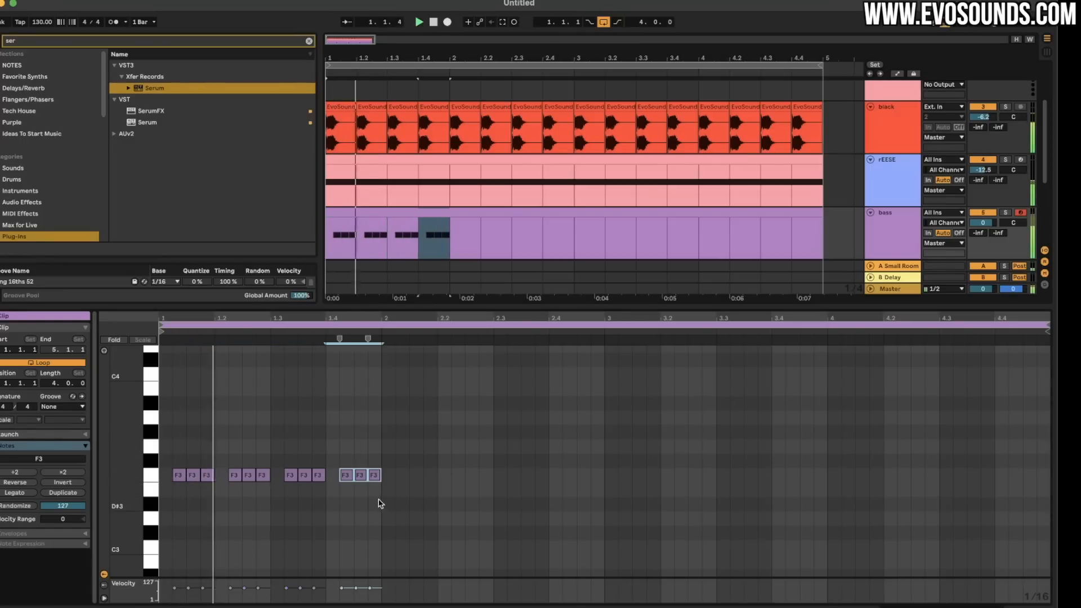
# Repeat the first bar of F3 notes through all four bars and set the bass track's volume to -12.7 dB.
pyautogui.moveTo(379, 500); pyautogui.dragTo(163, 444)
pyautogui.press('super+d')
pyautogui.press('super+d')
pyautogui.press('super+d')
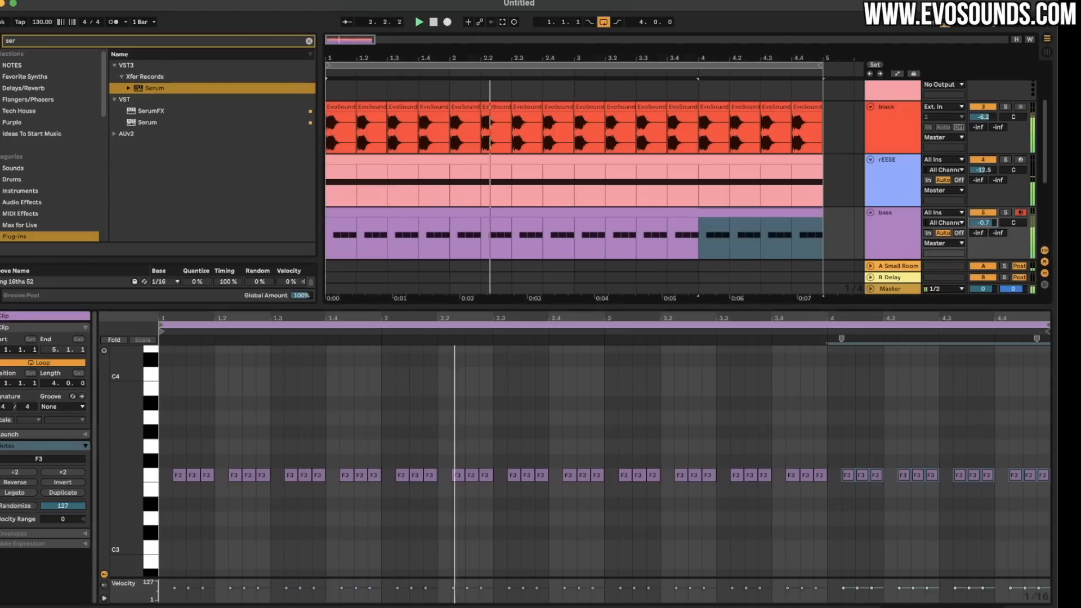
pyautogui.moveTo(983, 224); pyautogui.dragTo(982, 227)
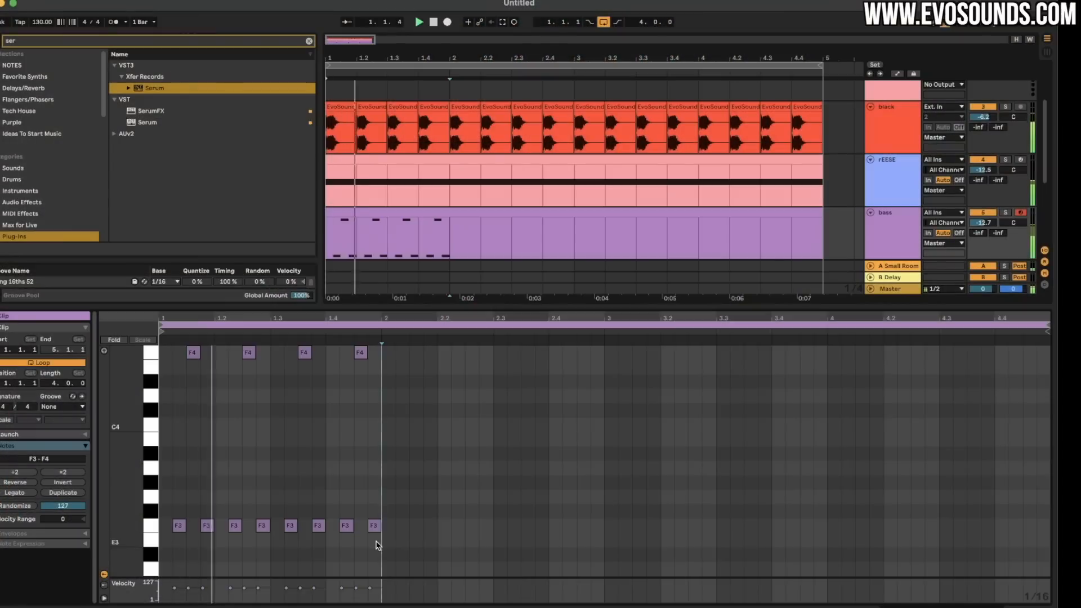
# Duplicate the one-bar F3 and F4 pattern across the four-bar clip and set the bass track's volume to -16.3 dB.
pyautogui.hotkey('ctrl', 'd')
pyautogui.hotkey('ctrl', 'd')
pyautogui.hotkey('ctrl', 'd')
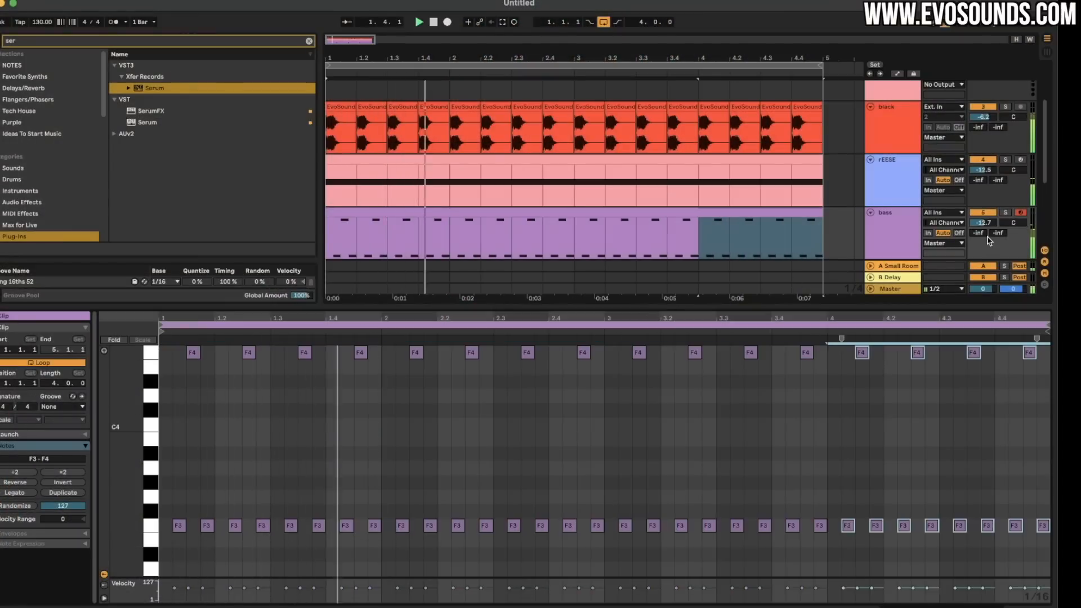
pyautogui.moveTo(979, 225); pyautogui.dragTo(979, 235)
# Raise the Resonance, Distortion and Width macros of Serum on the bass track during playback.
pyautogui.hotkey('shift', 'Tab')
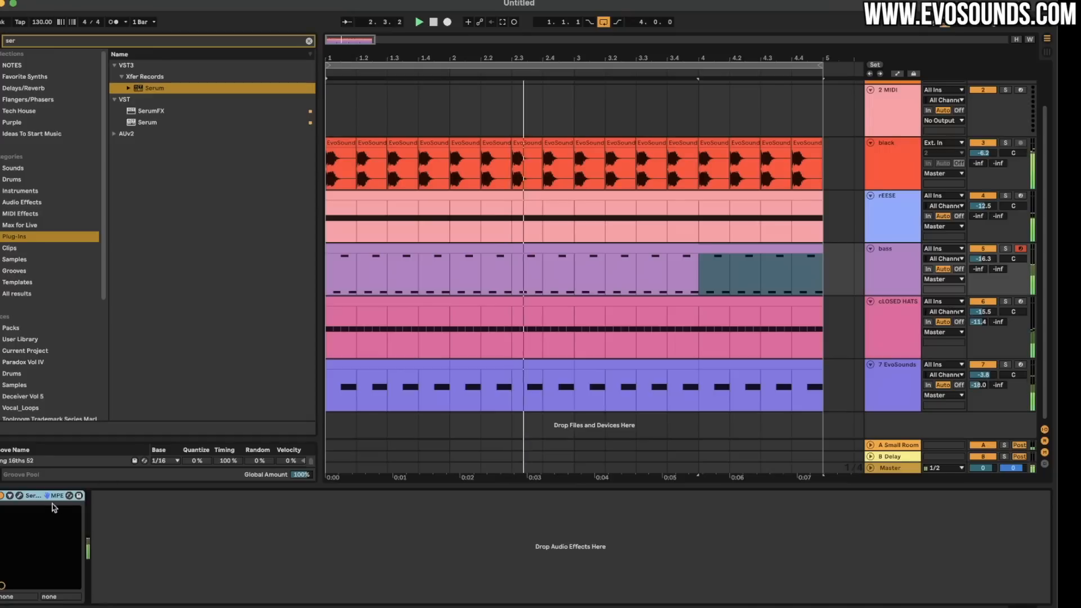
pyautogui.click(20, 495)
pyautogui.click(330, 346)
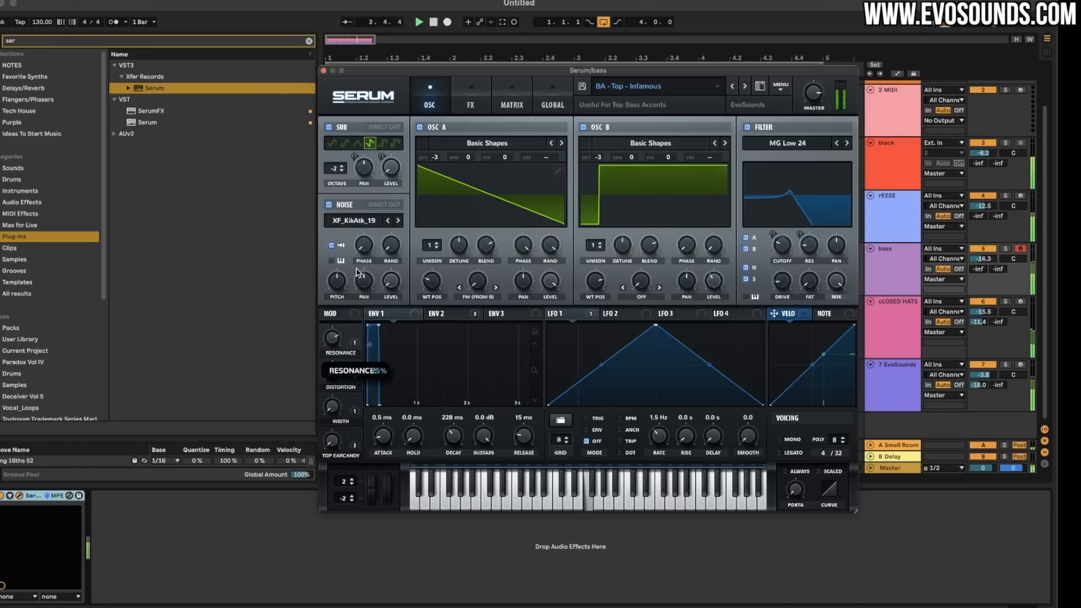
pyautogui.moveTo(335, 372); pyautogui.dragTo(342, 326)
pyautogui.moveTo(335, 406); pyautogui.dragTo(370, 299)
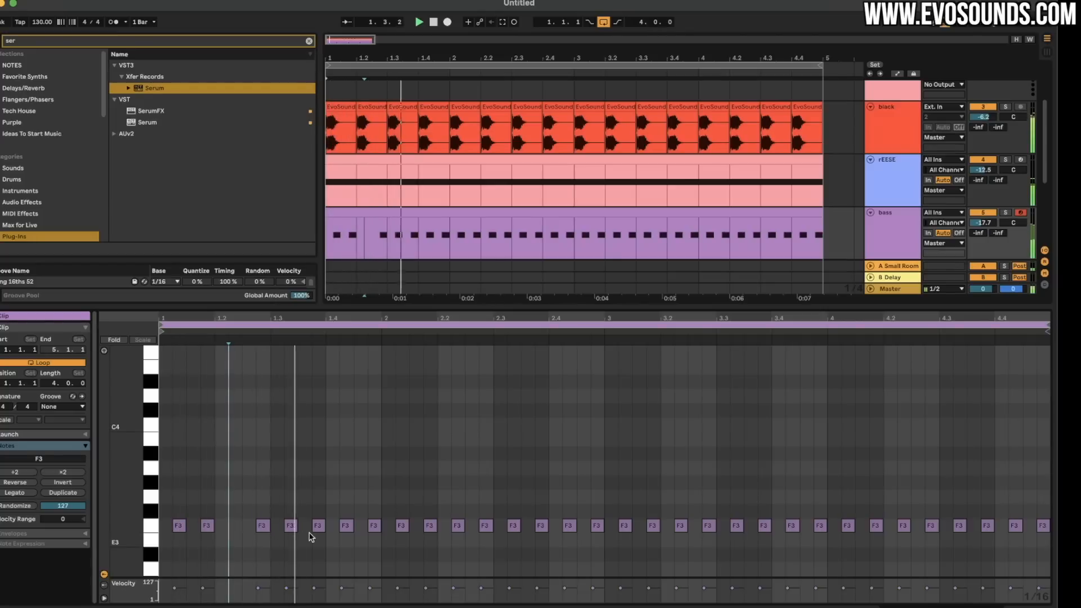
# Move the third remaining F3 note one sixteenth earlier and delete all the bass notes after it.
pyautogui.moveTo(262, 525); pyautogui.dragTo(245, 526)
pyautogui.moveTo(262, 436); pyautogui.dragTo(1047, 542)
pyautogui.press('Delete')
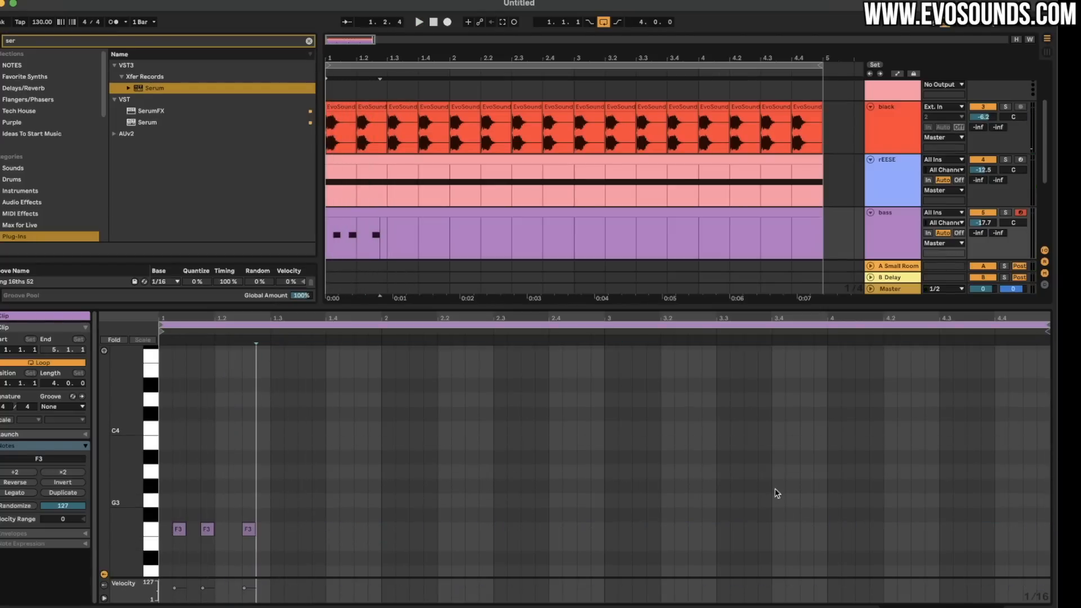
# Repeat the three-note F3 pattern through the whole four-bar bass clip and set the bass track's volume to -20.1 dB.
pyautogui.hotkey('ctrl', 'a')
pyautogui.hotkey('ctrl', 'd')
pyautogui.hotkey('ctrl', 'd')
pyautogui.hotkey('ctrl', 'd')
pyautogui.hotkey('ctrl', 'd')
pyautogui.hotkey('ctrl', 'd')
pyautogui.hotkey('ctrl', 'd')
pyautogui.hotkey('ctrl', 'd')
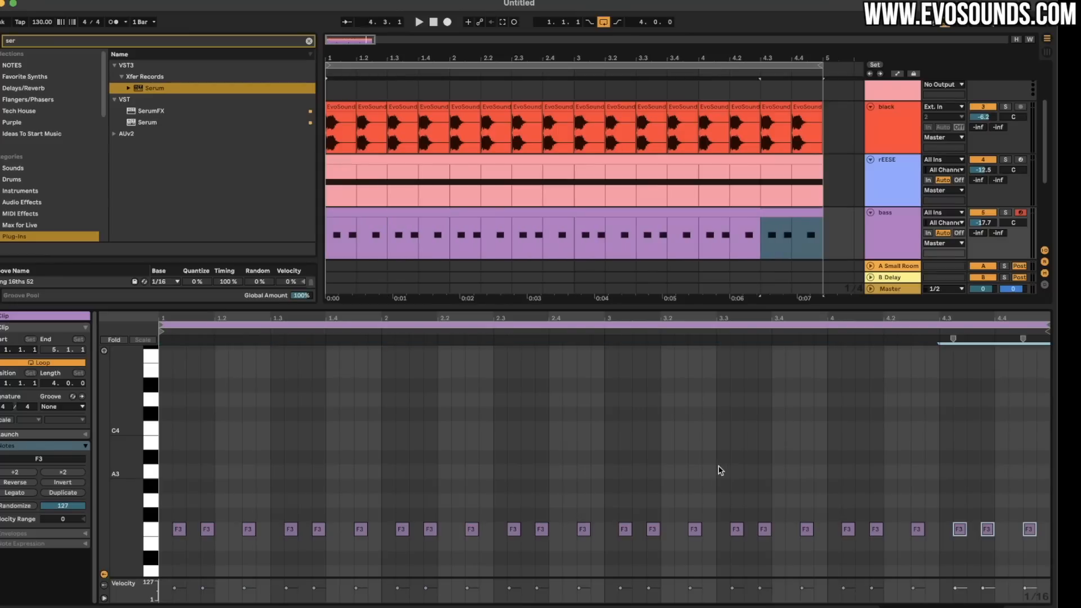
pyautogui.click(719, 467)
pyautogui.press('space')
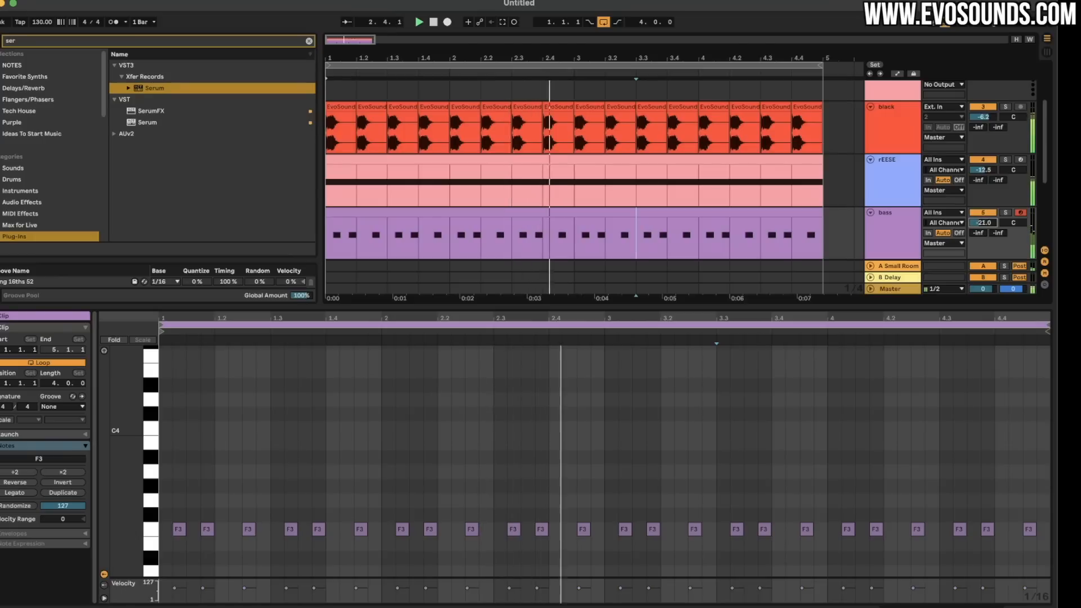
# Duplicate the bass track as open bass, keeping only each bar's last note, and set its volume to -18.7 dB.
pyautogui.click(912, 231)
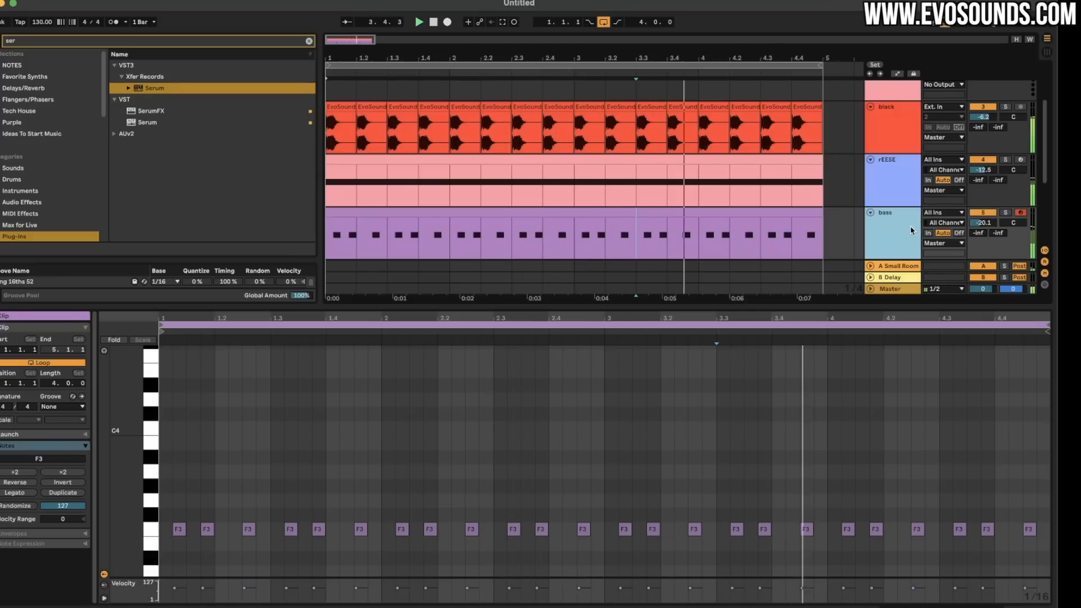
pyautogui.press('super+d')
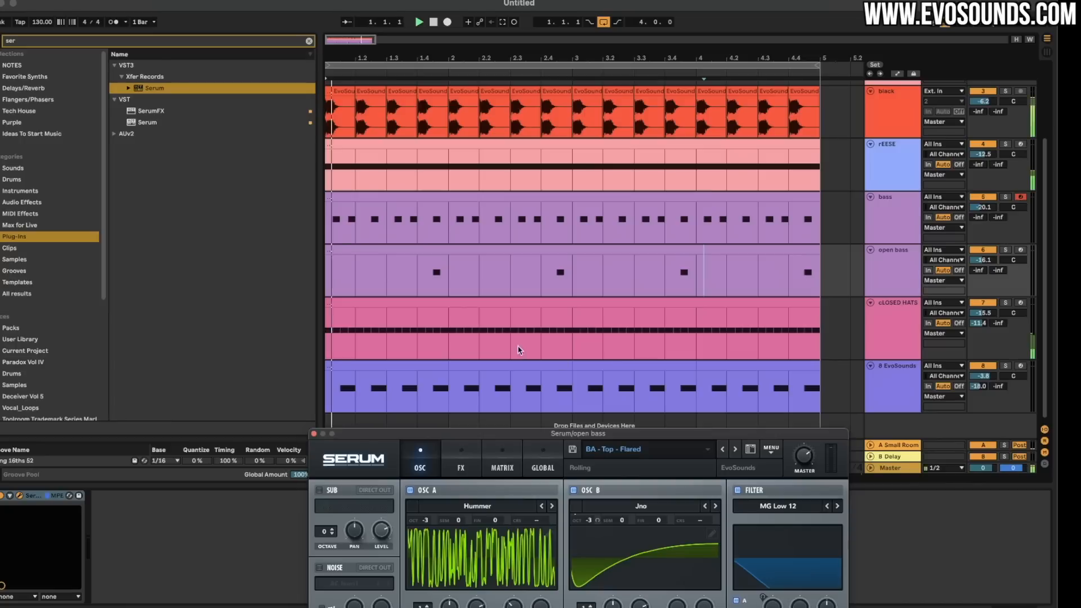
pyautogui.moveTo(987, 258)
pyautogui.mouseDown()
pyautogui.moveTo(987, 242)
pyautogui.moveTo(984, 265)
pyautogui.mouseUp()
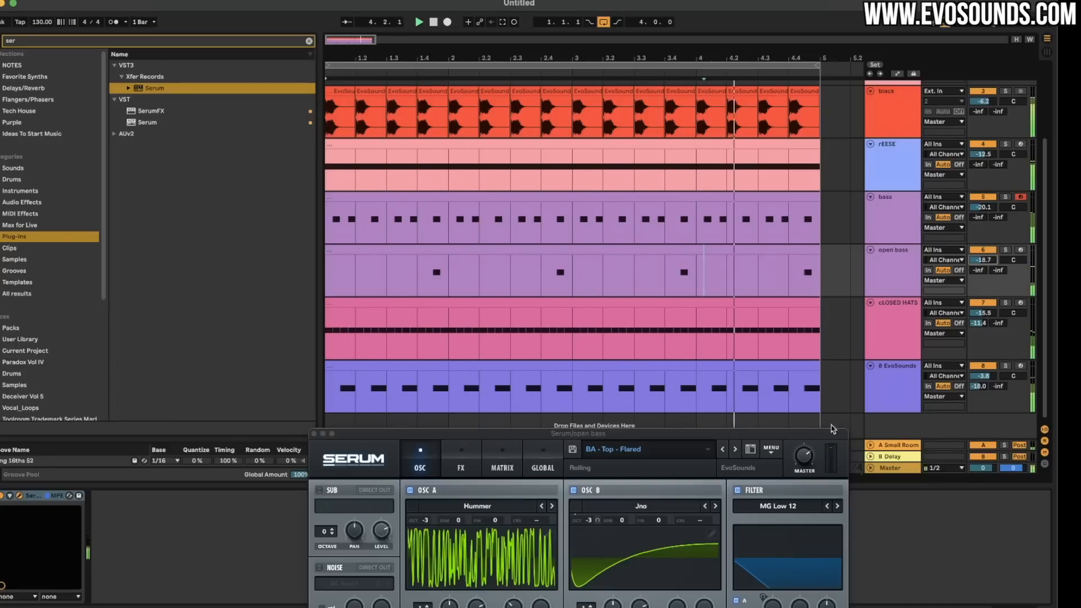
# Audition Serum presets on the open bass track, load BA - Rolling Wheels and set the track's volume to -13.8 dB.
pyautogui.click(734, 450)
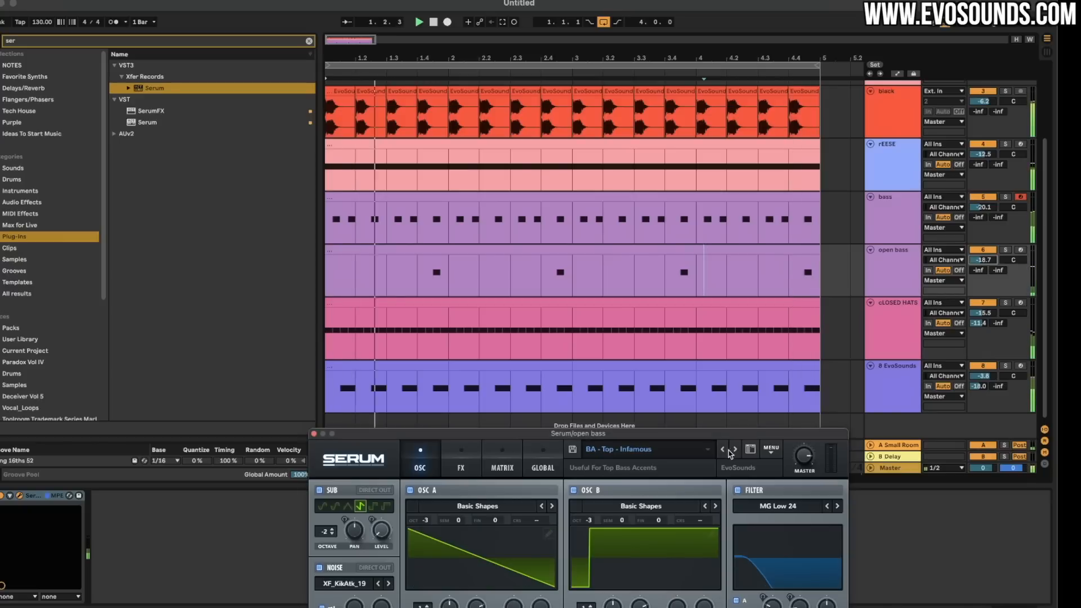
pyautogui.click(734, 449)
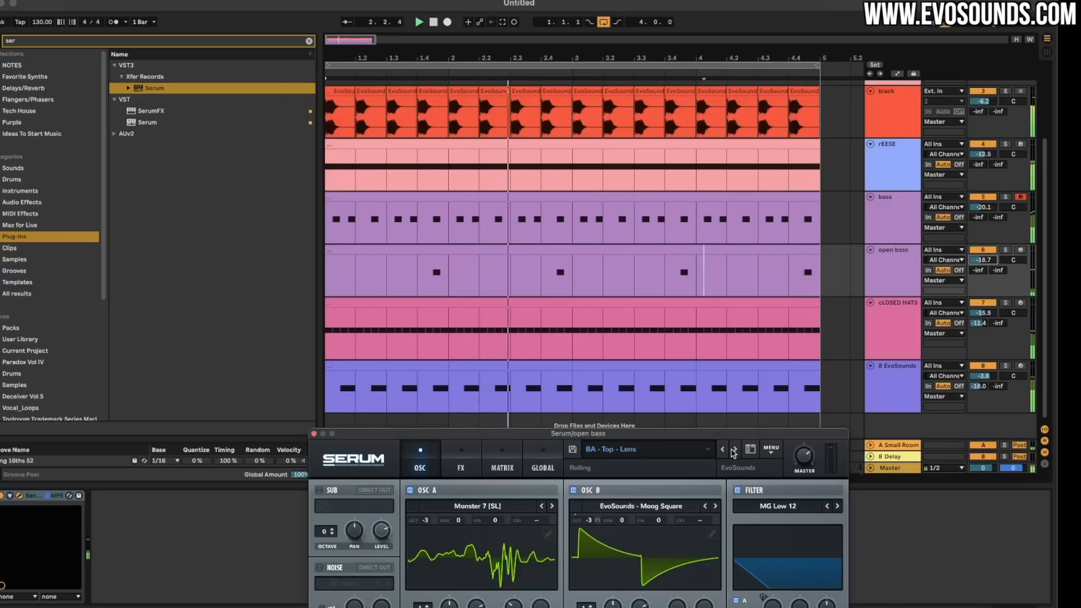
pyautogui.click(734, 449)
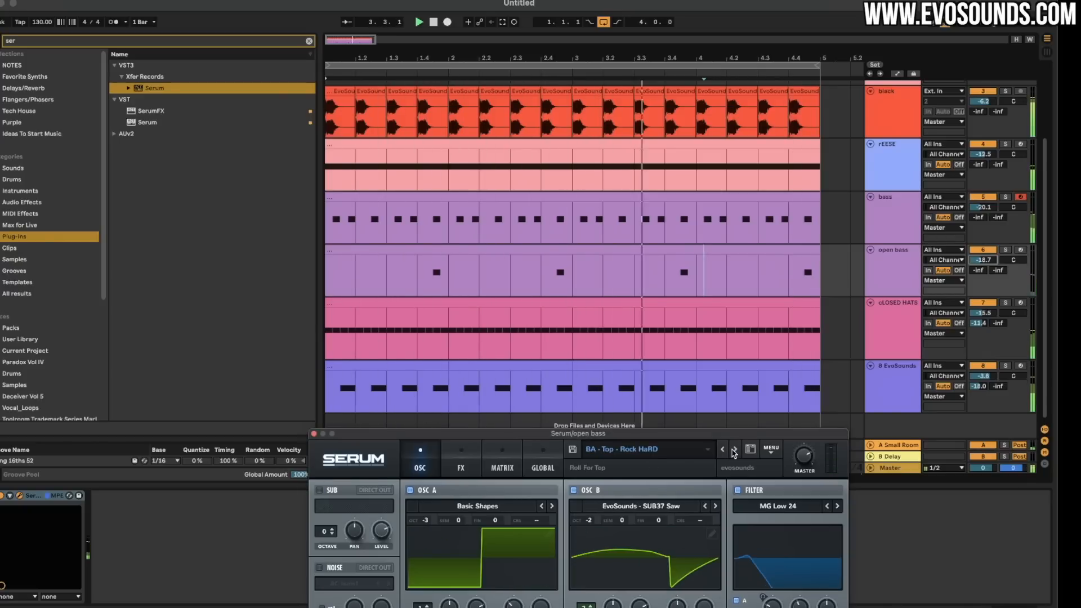
pyautogui.click(734, 449)
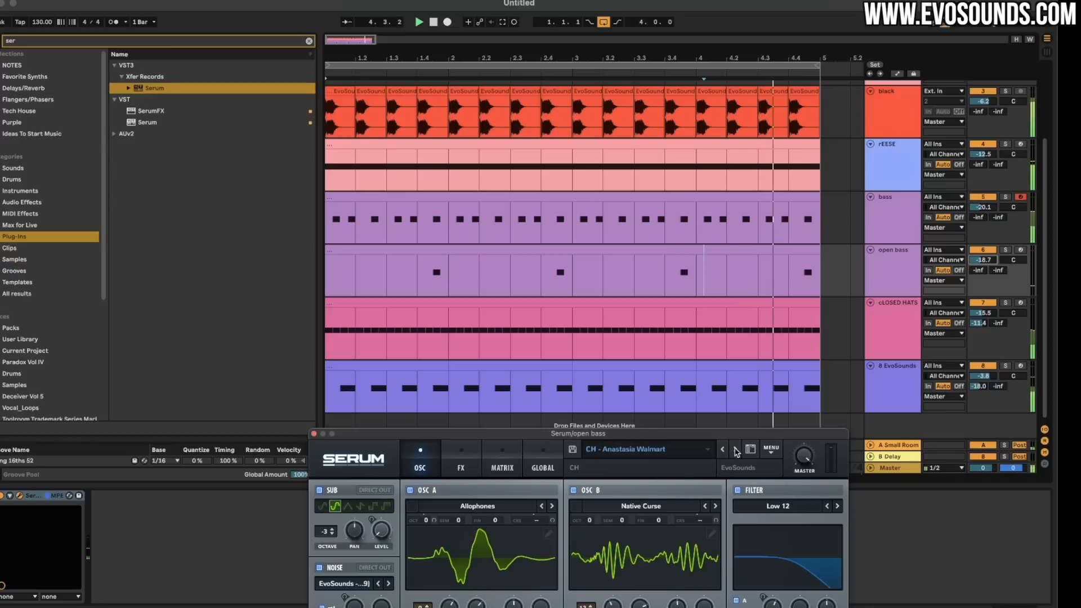
pyautogui.click(730, 451)
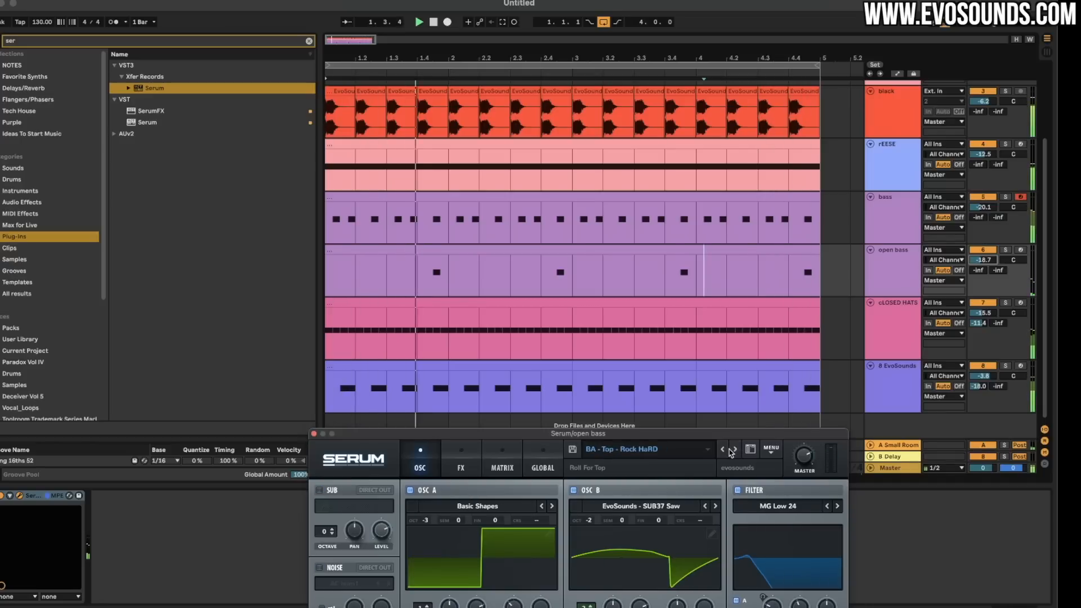
pyautogui.click(724, 451)
pyautogui.click(723, 450)
pyautogui.click(723, 449)
pyautogui.click(723, 450)
pyautogui.click(722, 451)
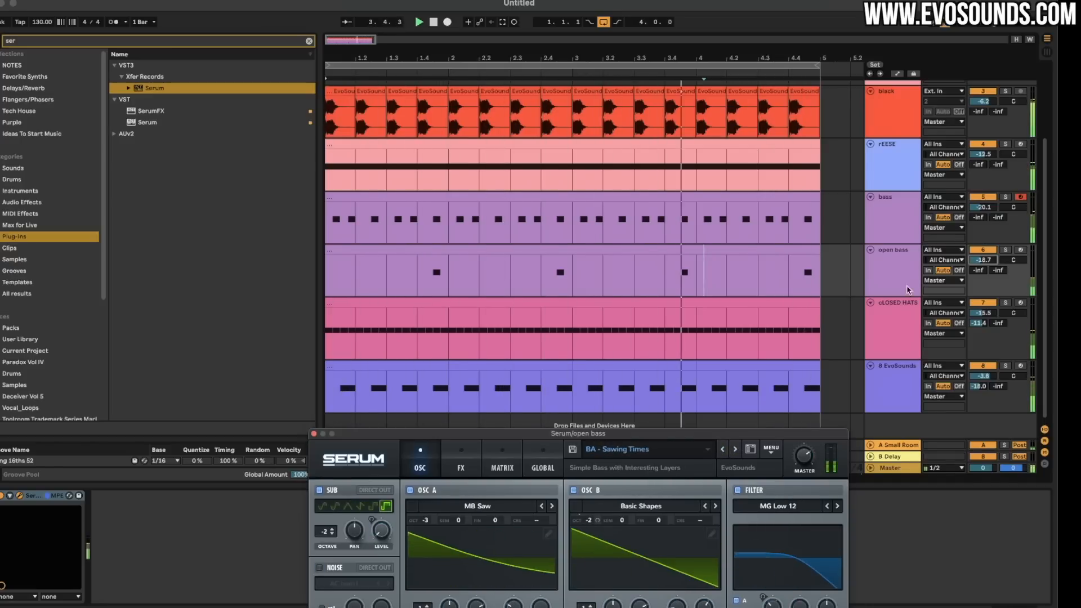
pyautogui.moveTo(983, 260); pyautogui.dragTo(983, 249)
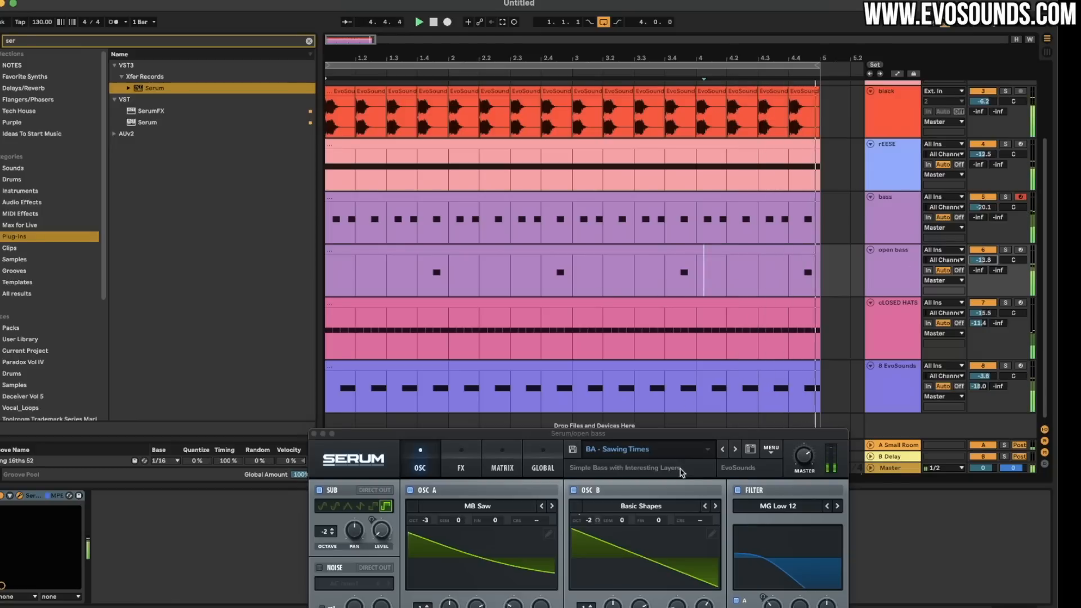
pyautogui.click(723, 451)
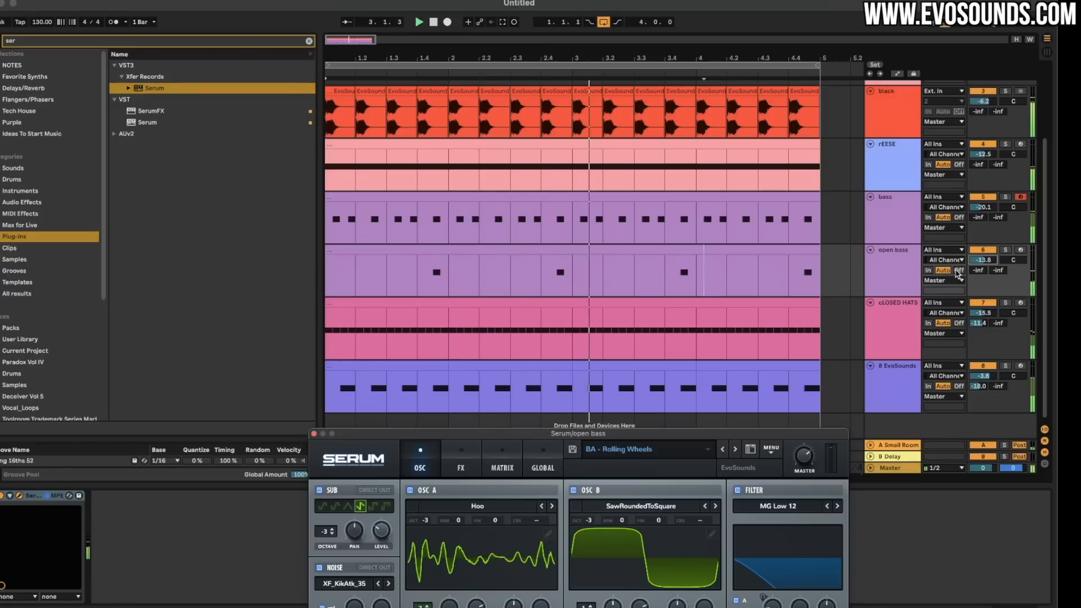
# Lengthen all the F3 notes in the open bass clip to the end of their bars and set the track's volume to -8.1 dB.
pyautogui.doubleClick(559, 248)
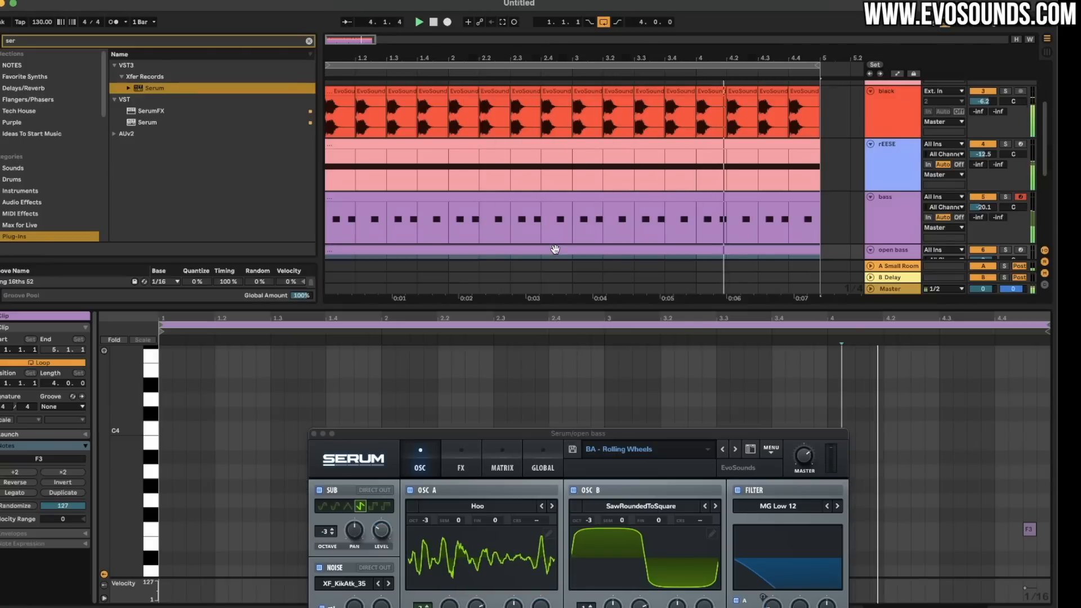
pyautogui.moveTo(417, 433); pyautogui.dragTo(424, 571)
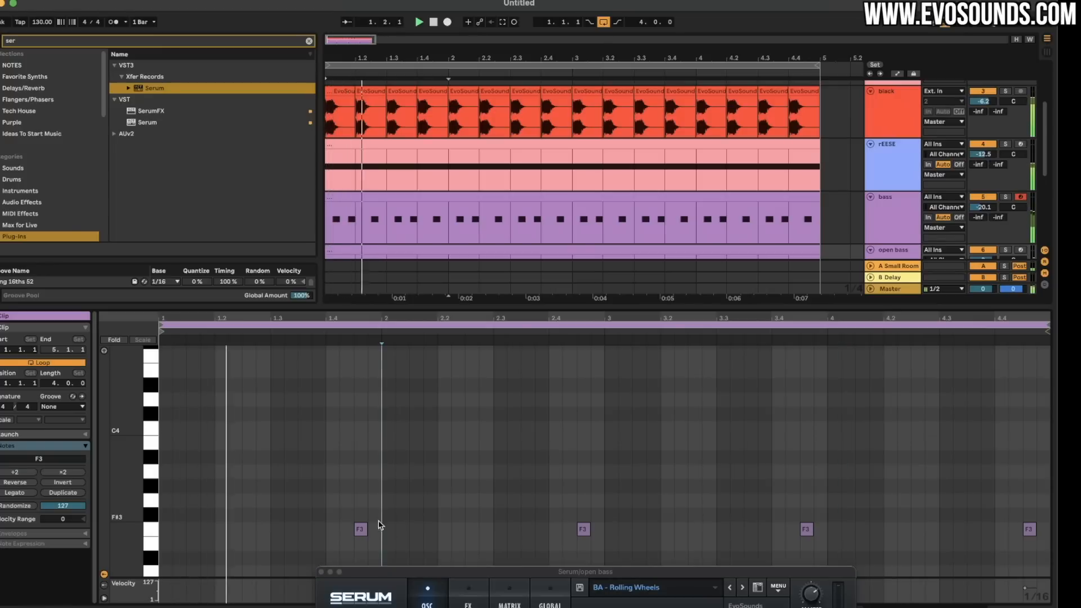
pyautogui.hotkey('ctrl', 'a')
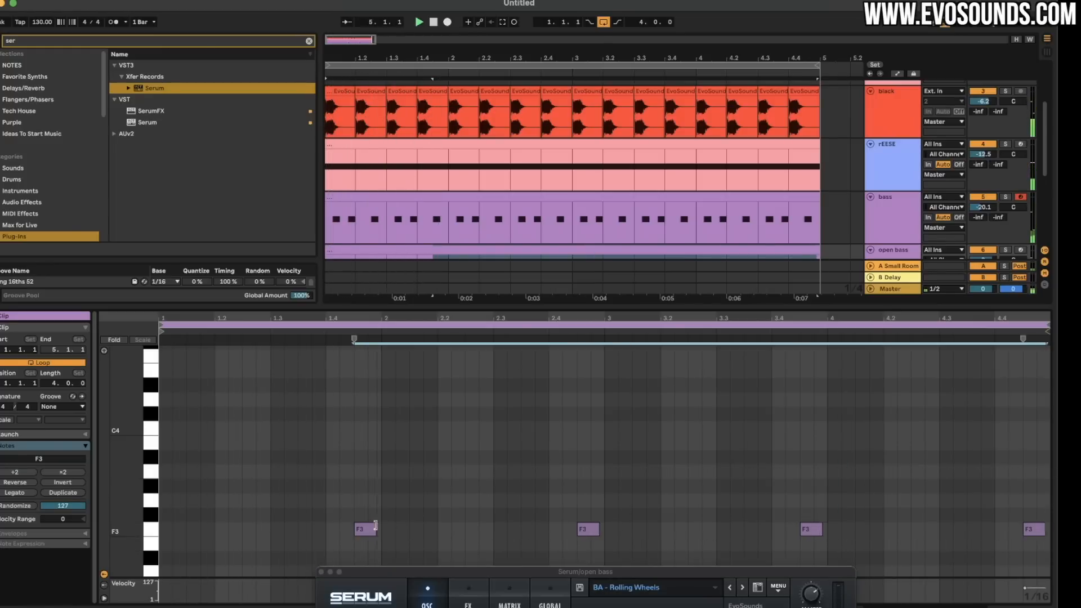
pyautogui.scroll(-1, 777, 233)
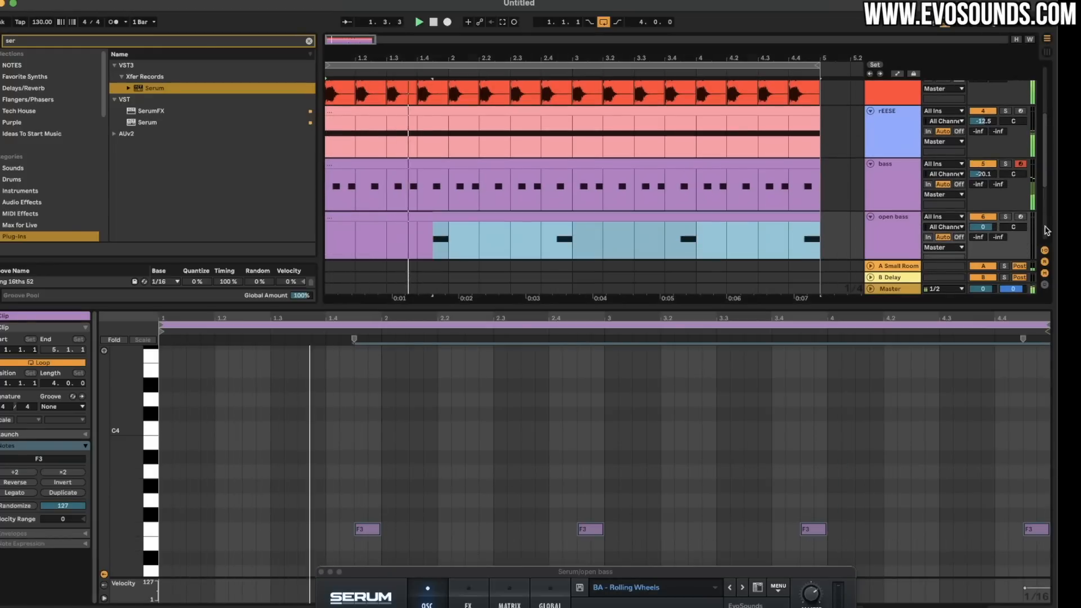
pyautogui.moveTo(984, 229)
pyautogui.mouseDown()
pyautogui.moveTo(984, 251)
pyautogui.moveTo(984, 229)
pyautogui.mouseUp()
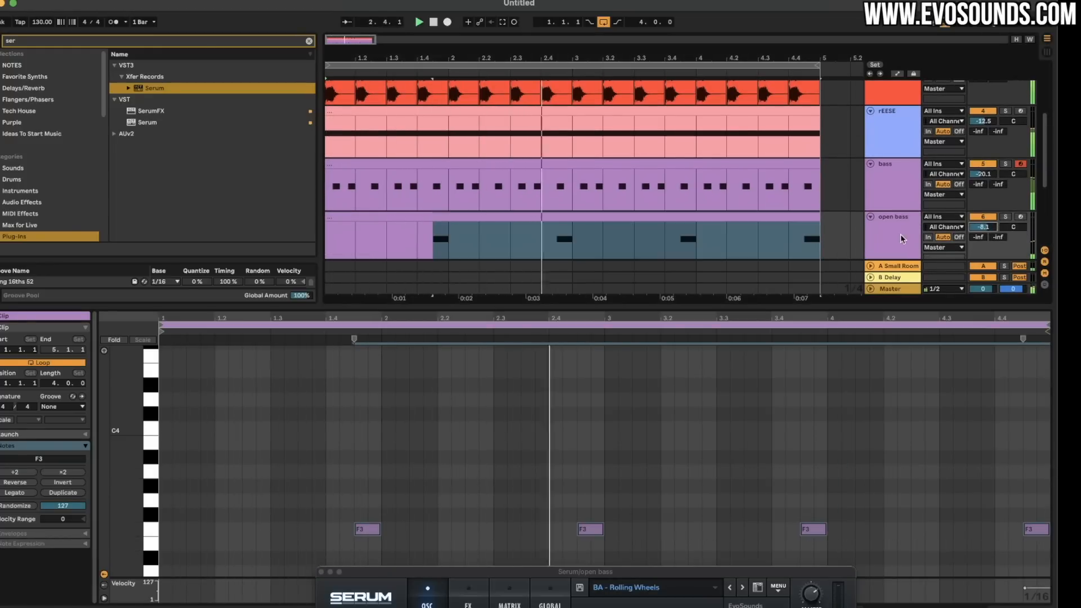
# Add EQ Eight to the open bass track and apply a low cut at 255 Hz on band 2.
pyautogui.click(902, 236)
pyautogui.click(309, 41)
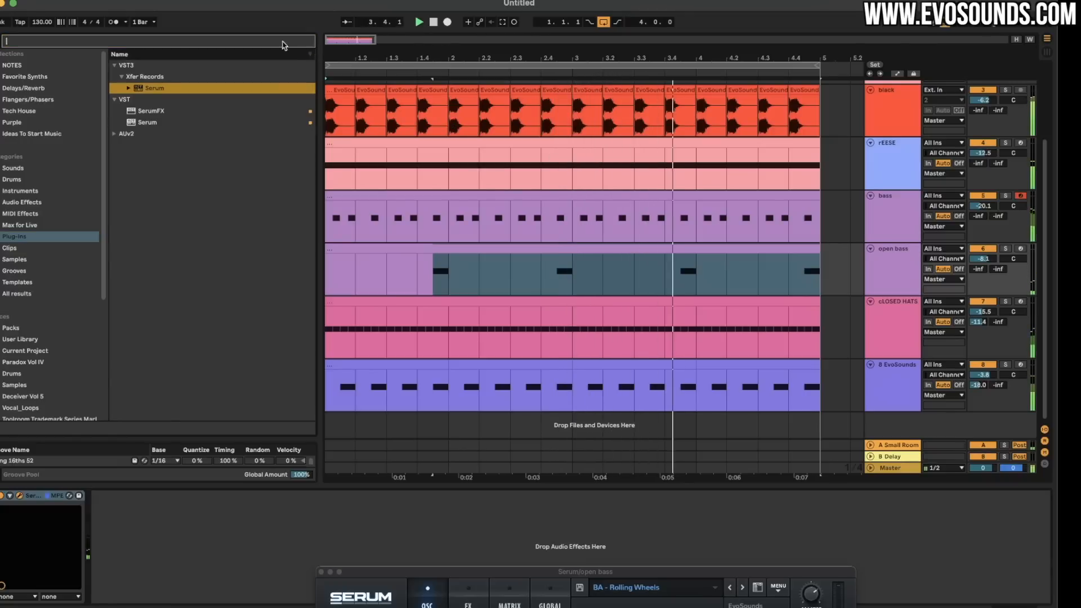
pyautogui.write('eq')
pyautogui.click(22, 202)
pyautogui.click(142, 124)
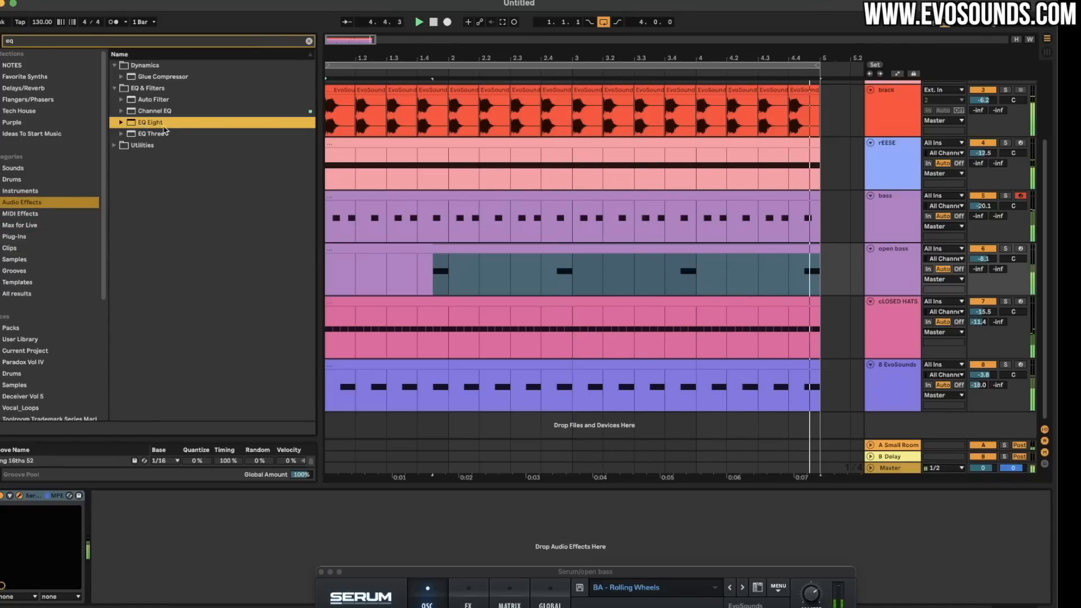
pyautogui.moveTo(812, 293); pyautogui.dragTo(813, 292)
pyautogui.click(164, 588)
pyautogui.click(171, 520)
pyautogui.moveTo(209, 553); pyautogui.dragTo(217, 551)
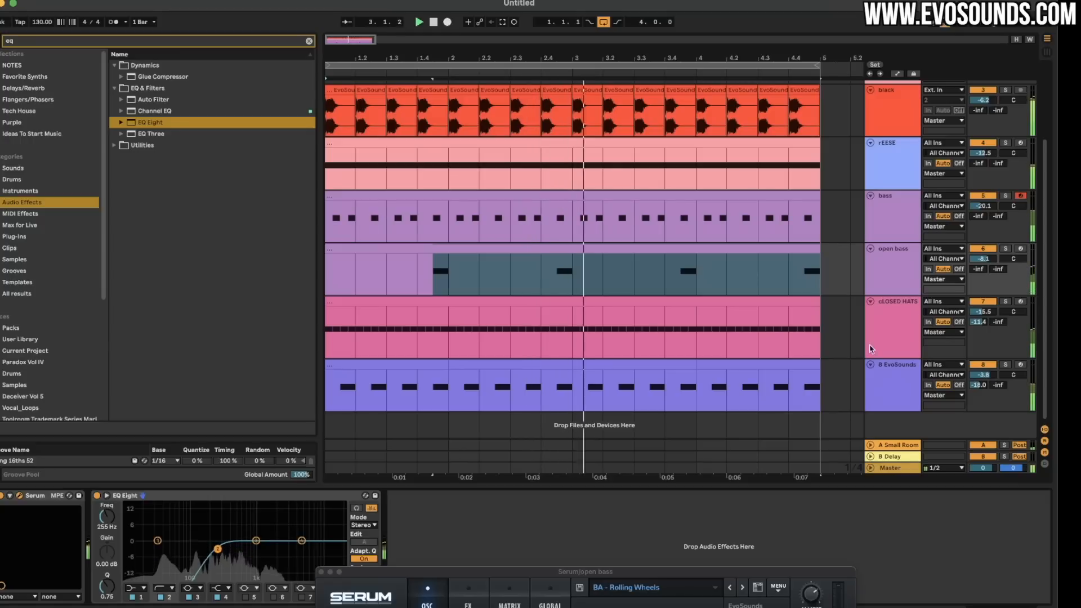
pyautogui.moveTo(354, 572); pyautogui.dragTo(451, 568)
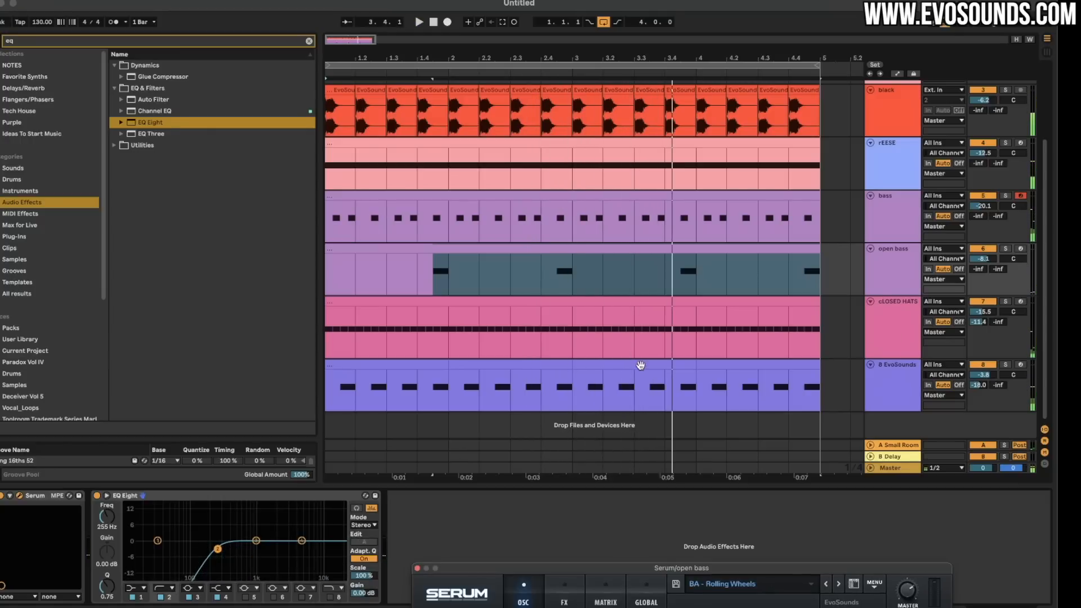
# Add EQ Eight to the bass track and narrow its sound around 255 Hz with a high cut and a low cut.
pyautogui.click(915, 237)
pyautogui.doubleClick(152, 125)
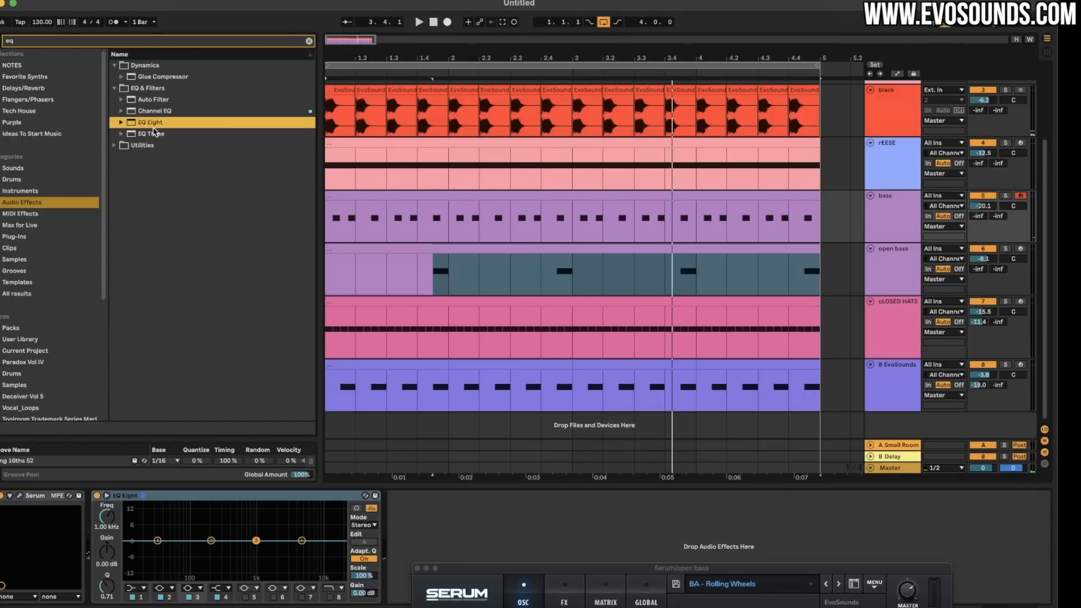
pyautogui.click(330, 598)
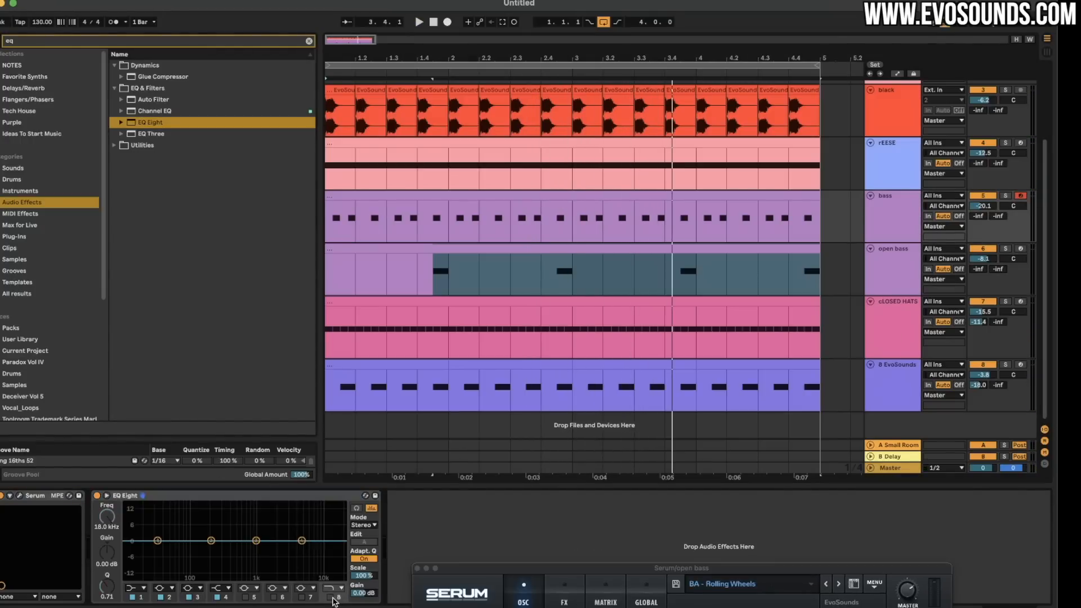
pyautogui.moveTo(324, 549); pyautogui.dragTo(240, 545)
pyautogui.press('space')
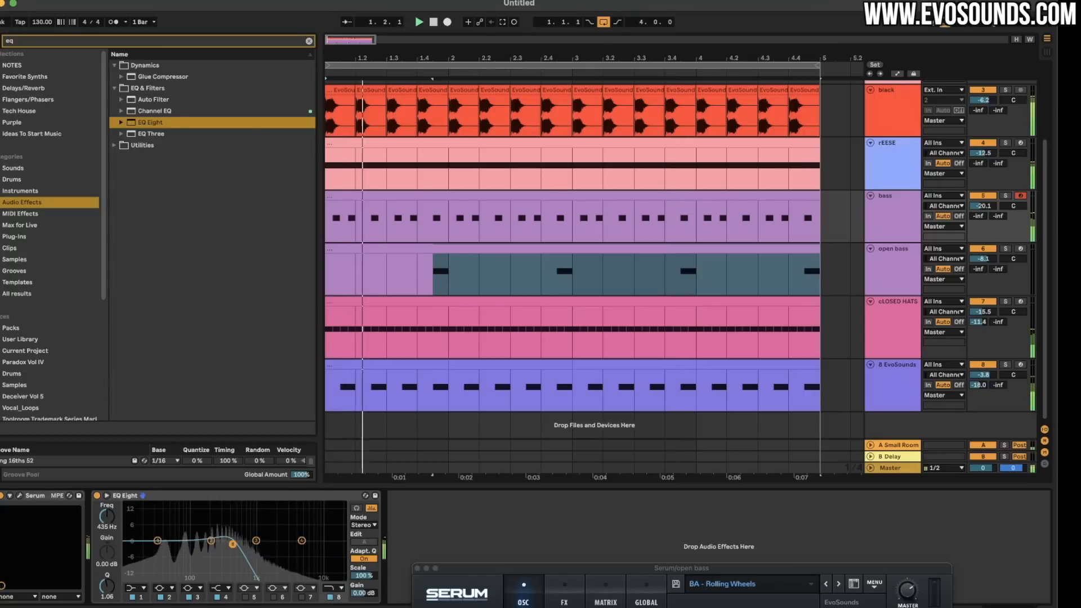
pyautogui.click(164, 588)
pyautogui.click(163, 525)
pyautogui.moveTo(241, 547); pyautogui.dragTo(237, 546)
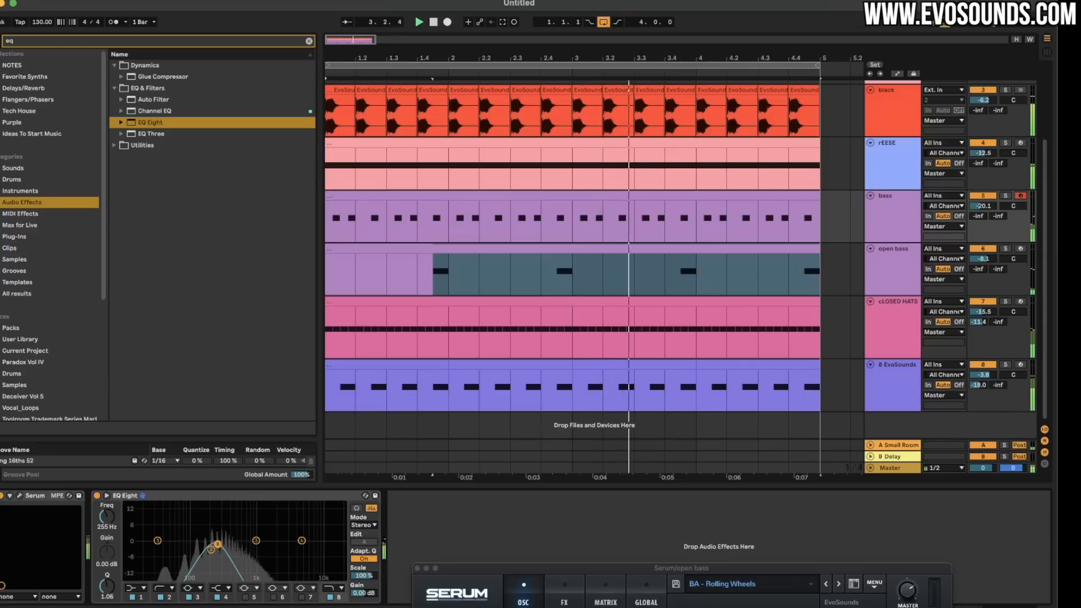
# Raise the open bass low cut to 454 Hz and set the track to 0 dB volume with send B at -2.8 dB.
pyautogui.click(917, 256)
pyautogui.moveTo(217, 549); pyautogui.dragTo(235, 549)
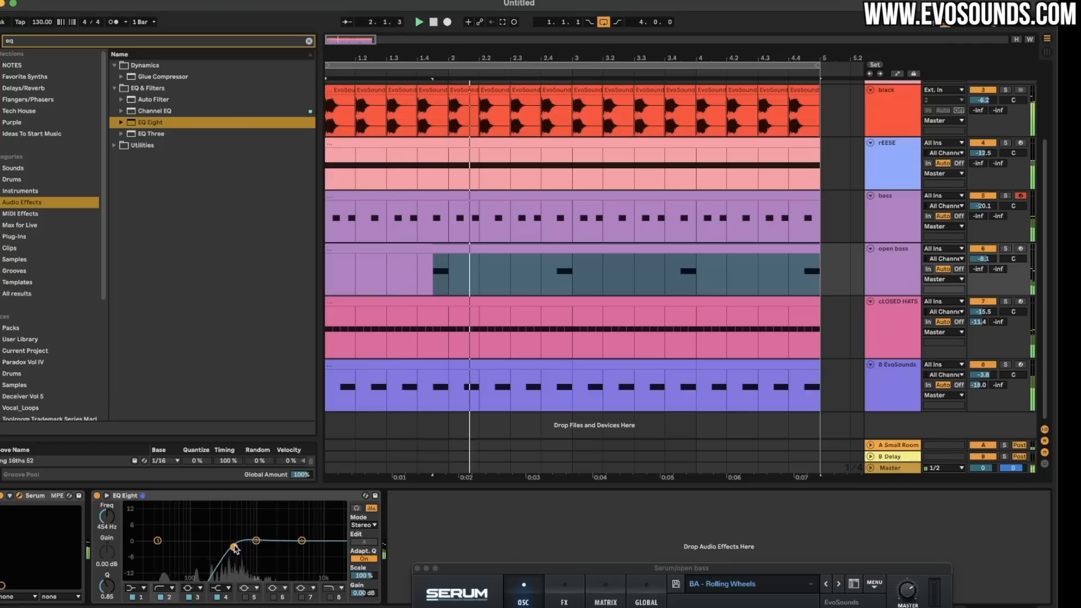
pyautogui.doubleClick(973, 259)
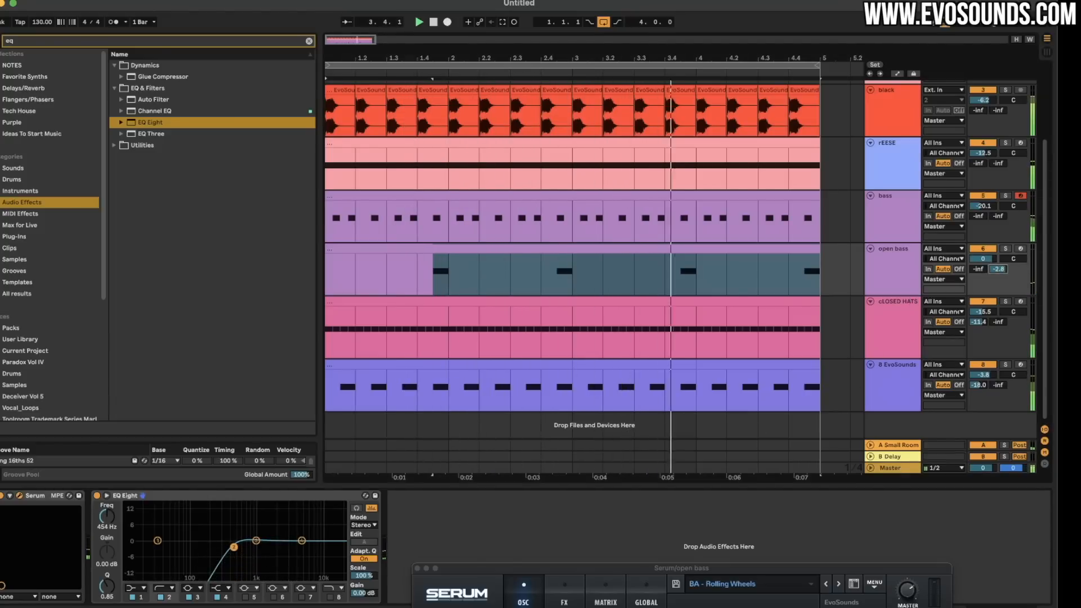
# Replace the delay on return track B with Echo, using synced 1/8 dotted times, 50% Feedback and 98% Dry/Wet.
pyautogui.press('Tab')
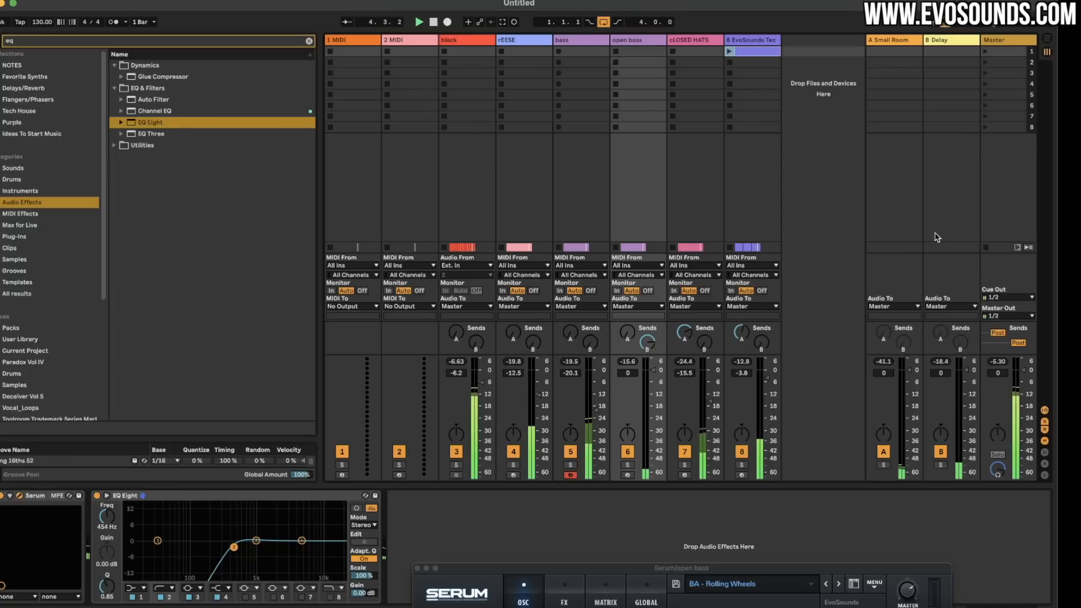
pyautogui.click(936, 45)
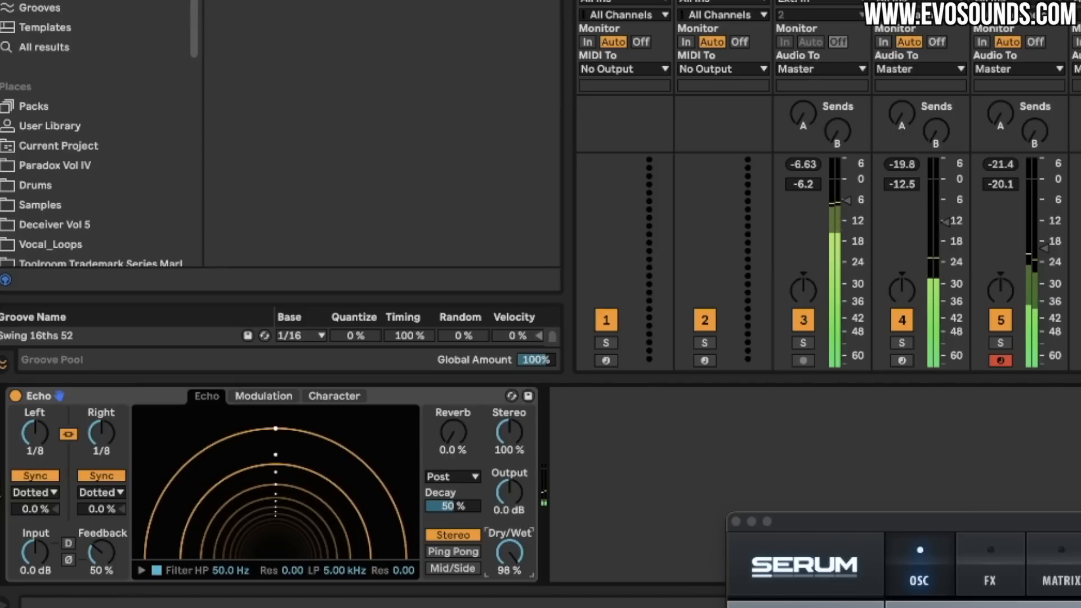
pyautogui.click(733, 520)
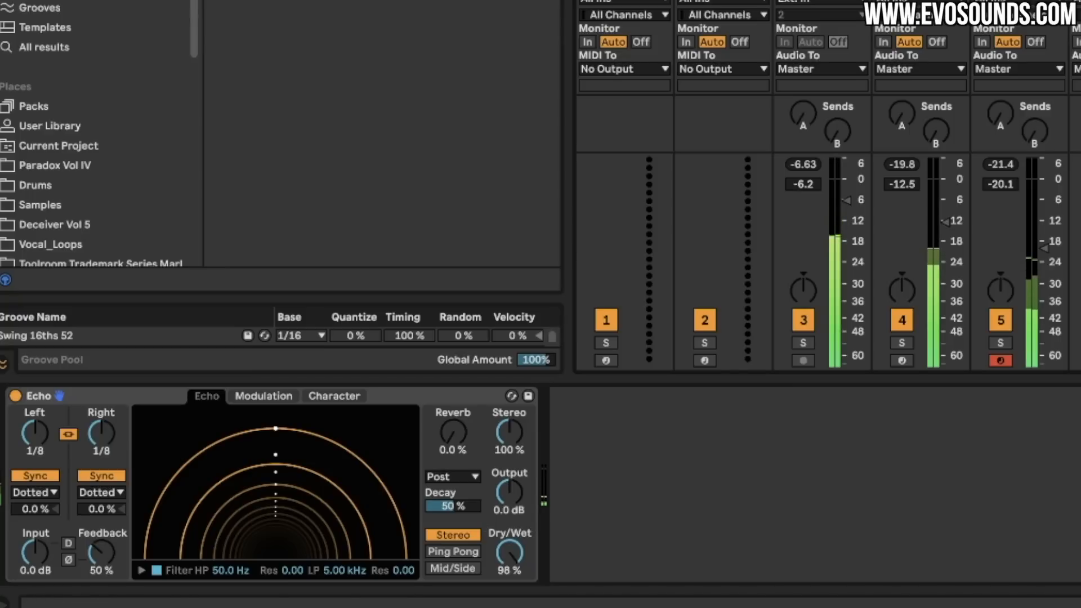
pyautogui.press('Tab')
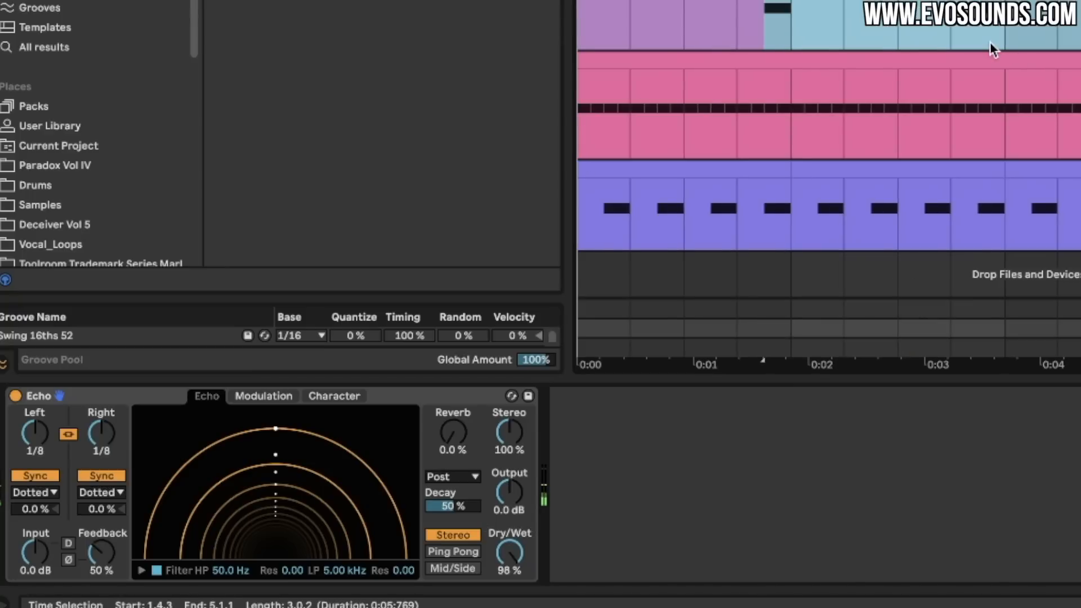
# Name the new MIDI track LEAD, find Serum among the plug-ins and load it onto that track.
pyautogui.scroll(-5, 989, 43)
pyautogui.write('LEAD')
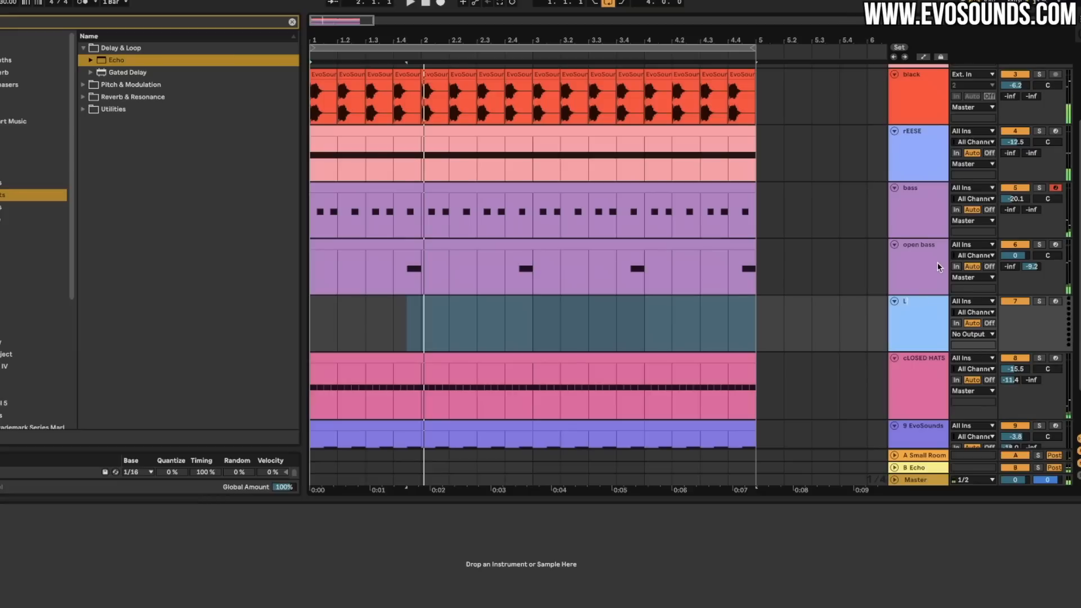
pyautogui.click(17, 232)
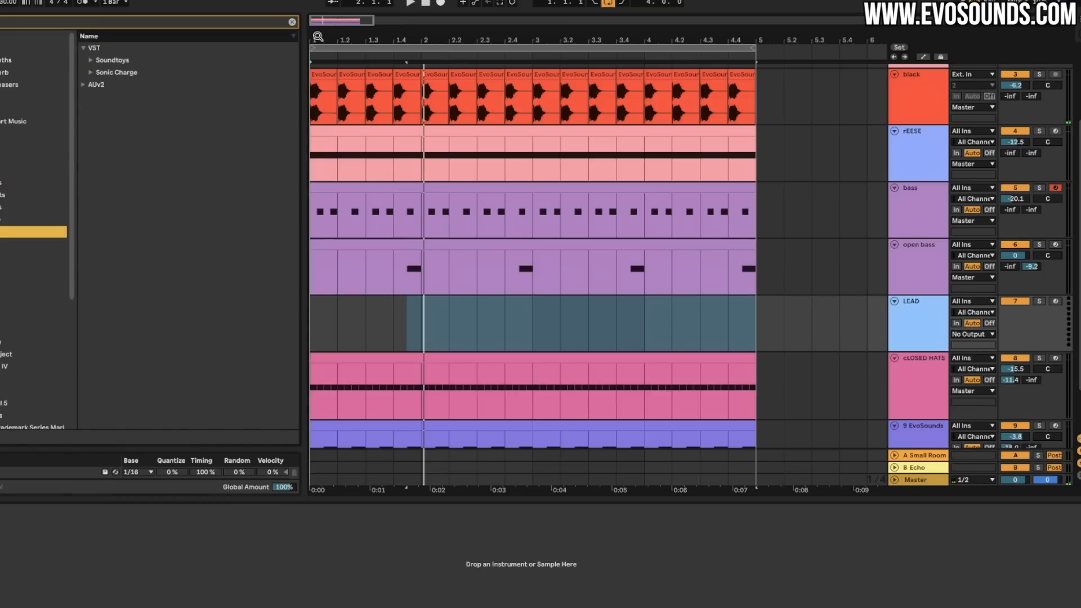
pyautogui.click(292, 22)
pyautogui.write('serum')
pyautogui.click(148, 73)
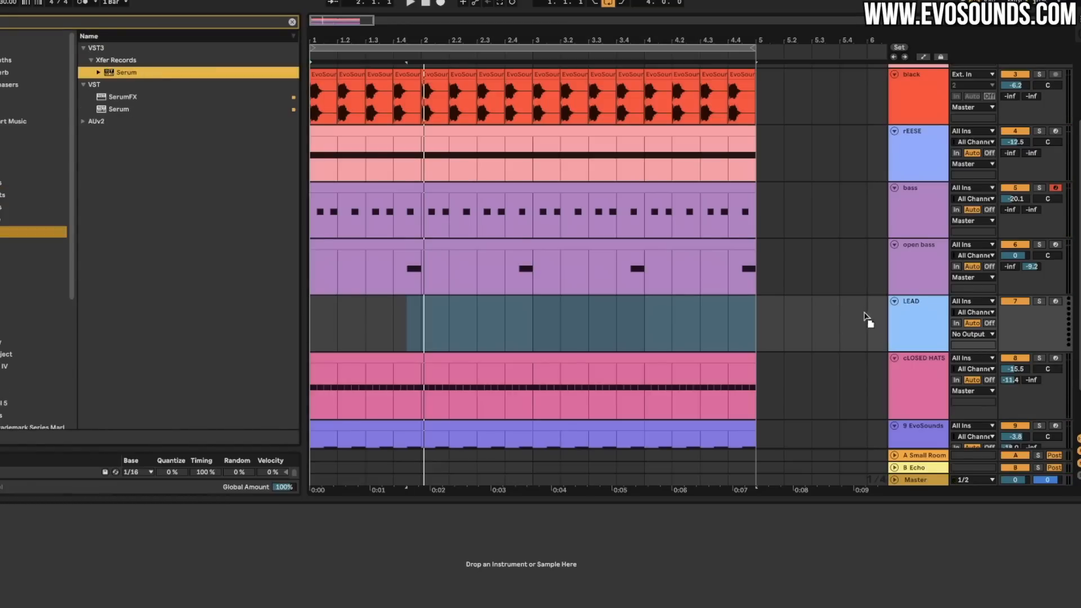
pyautogui.moveTo(868, 316); pyautogui.dragTo(869, 316)
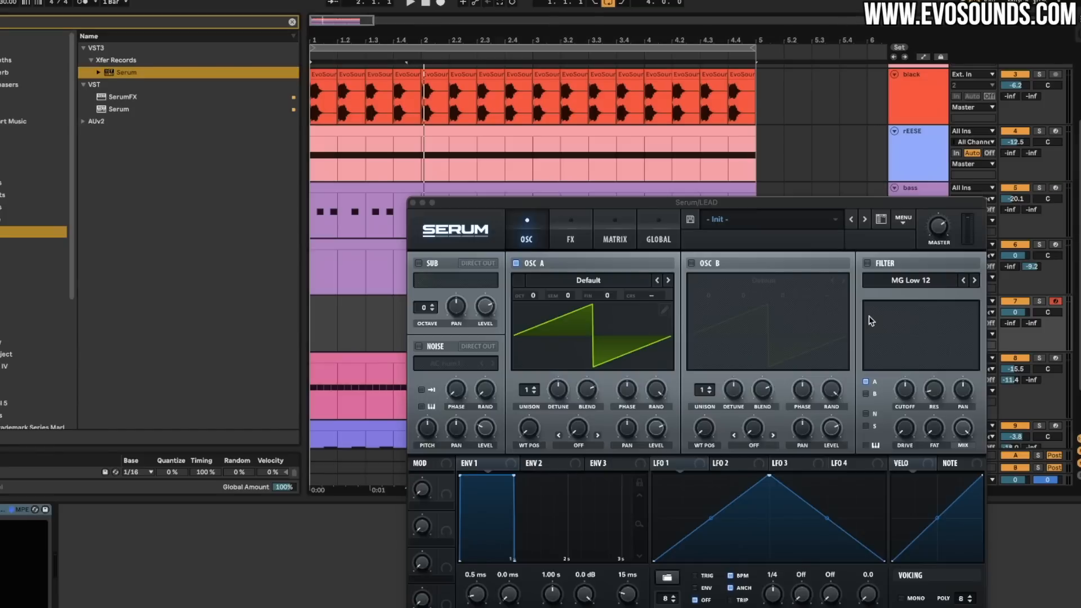
# Load an Earcandy preset from the Paradox Vol 4 bank into the LEAD track's Serum.
pyautogui.click(788, 220)
pyautogui.moveTo(752, 353)
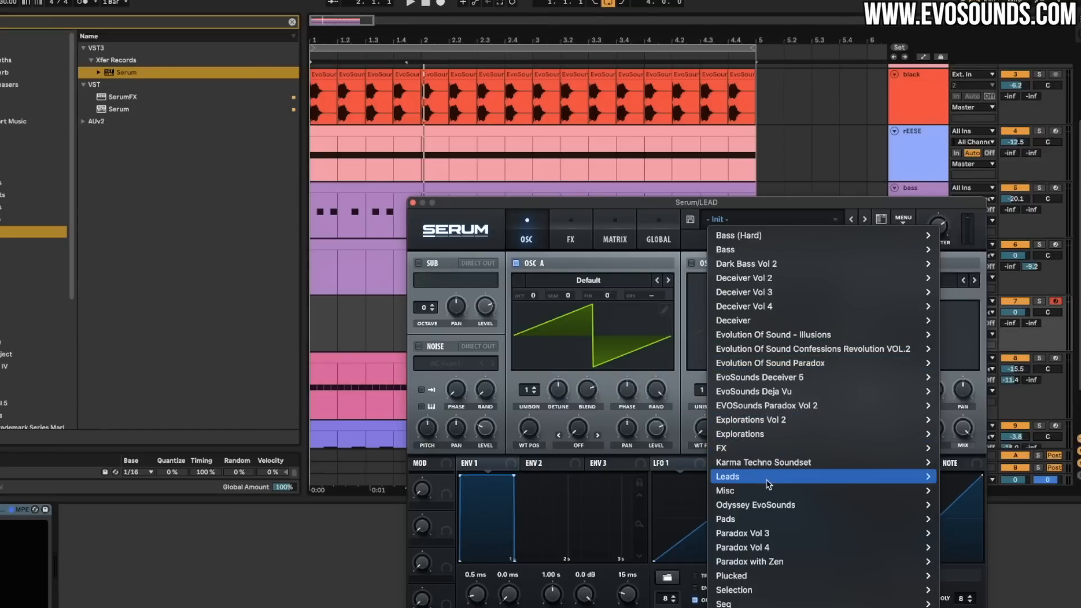
pyautogui.moveTo(769, 533)
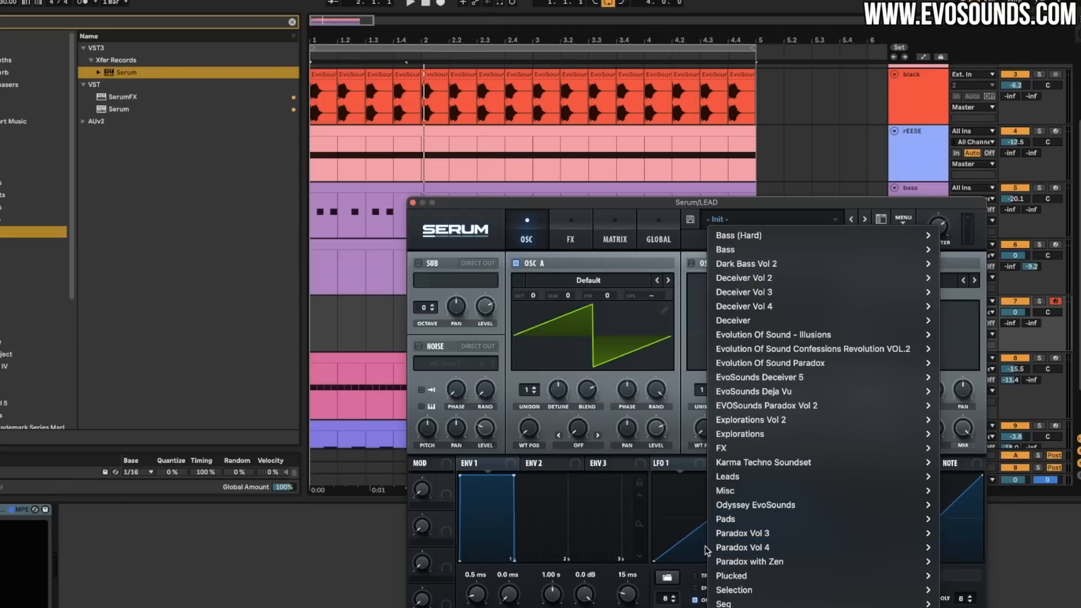
pyautogui.moveTo(843, 547)
pyautogui.scroll(-5, 1034, 590)
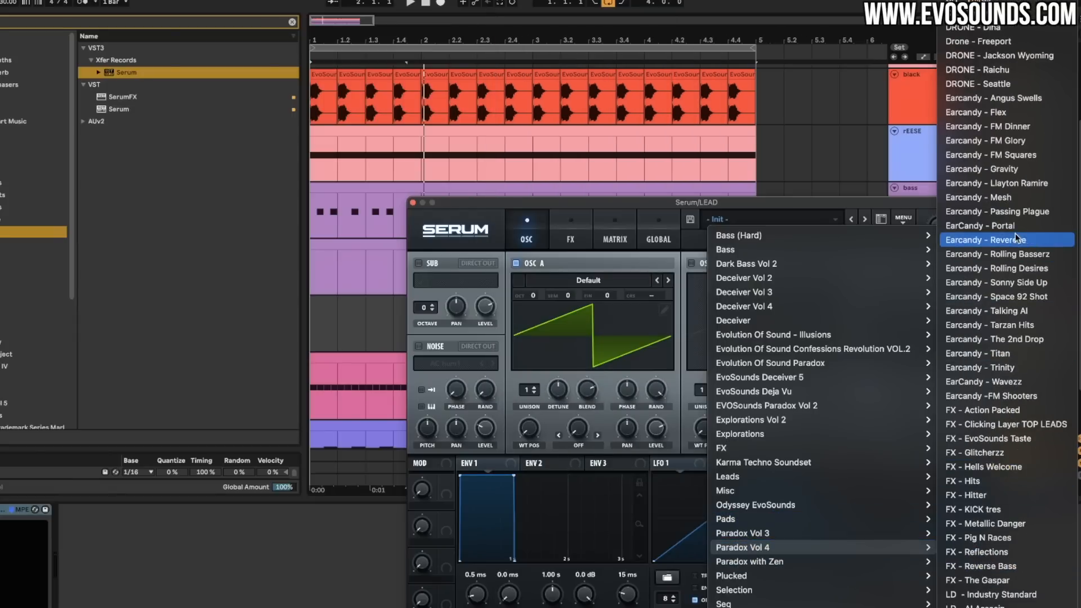
pyautogui.click(1002, 225)
pyautogui.click(412, 202)
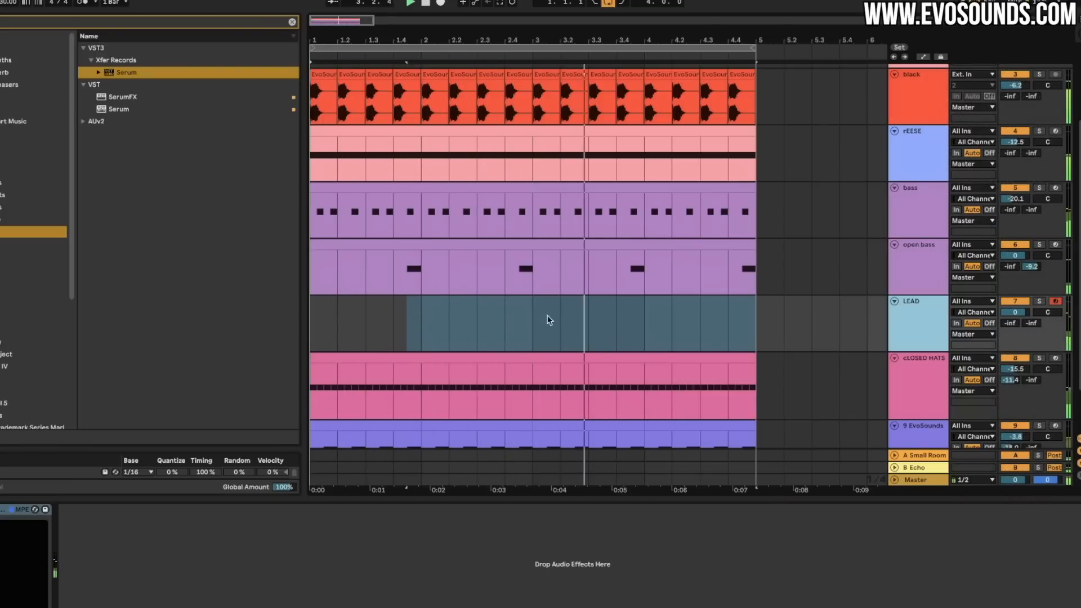
# Step the LEAD track's Serum forward through the Earcandy presets to Earcandy -FM Shooters.
pyautogui.scroll(-1, 702, 333)
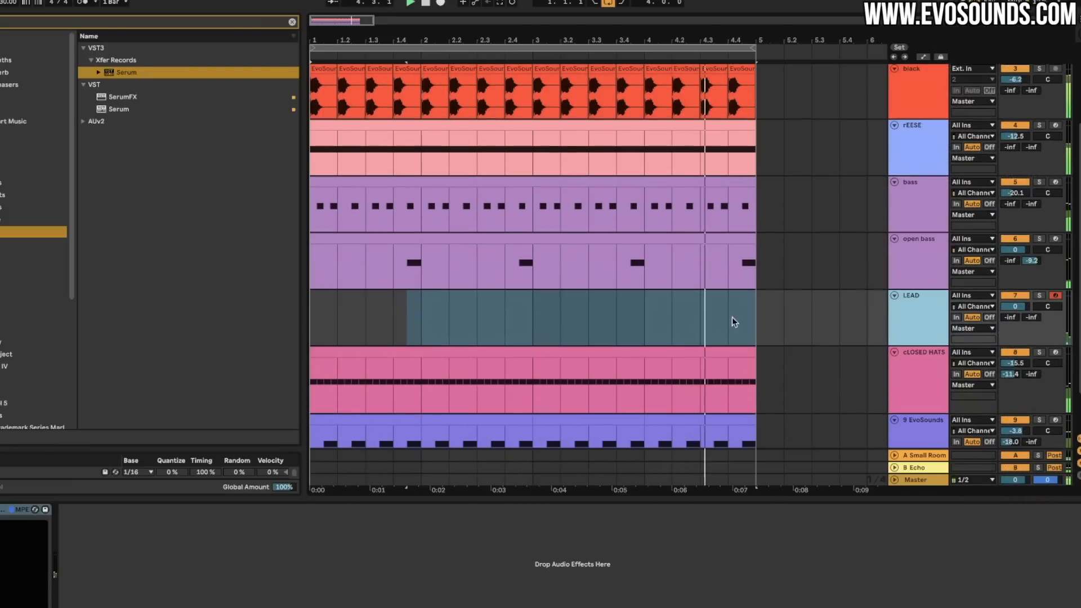
pyautogui.click(725, 323)
pyautogui.hscroll(1, 751, 309)
pyautogui.hscroll(-1, 743, 310)
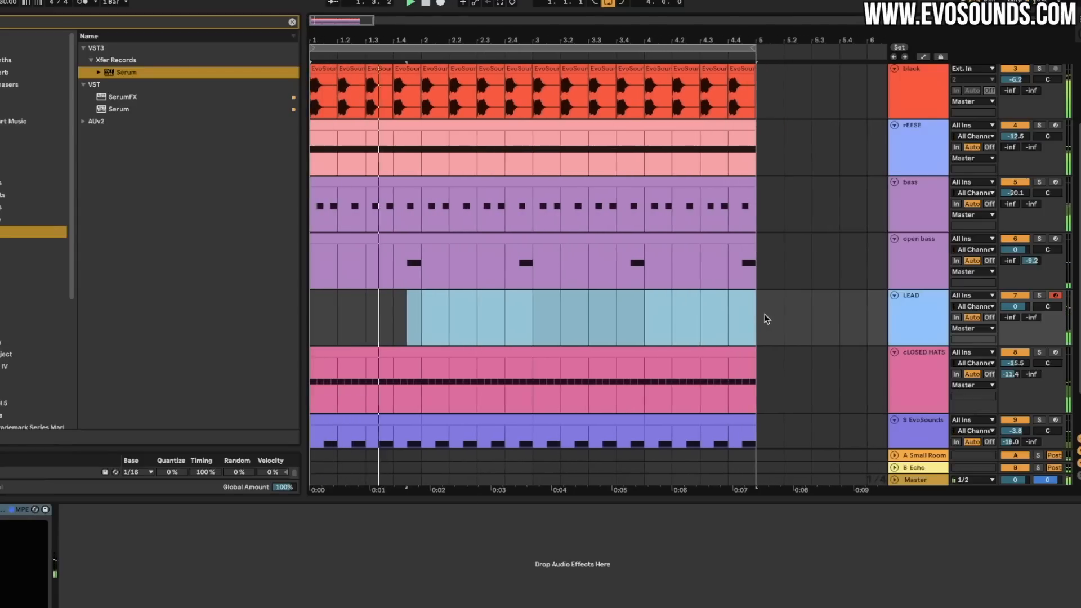
pyautogui.click(898, 313)
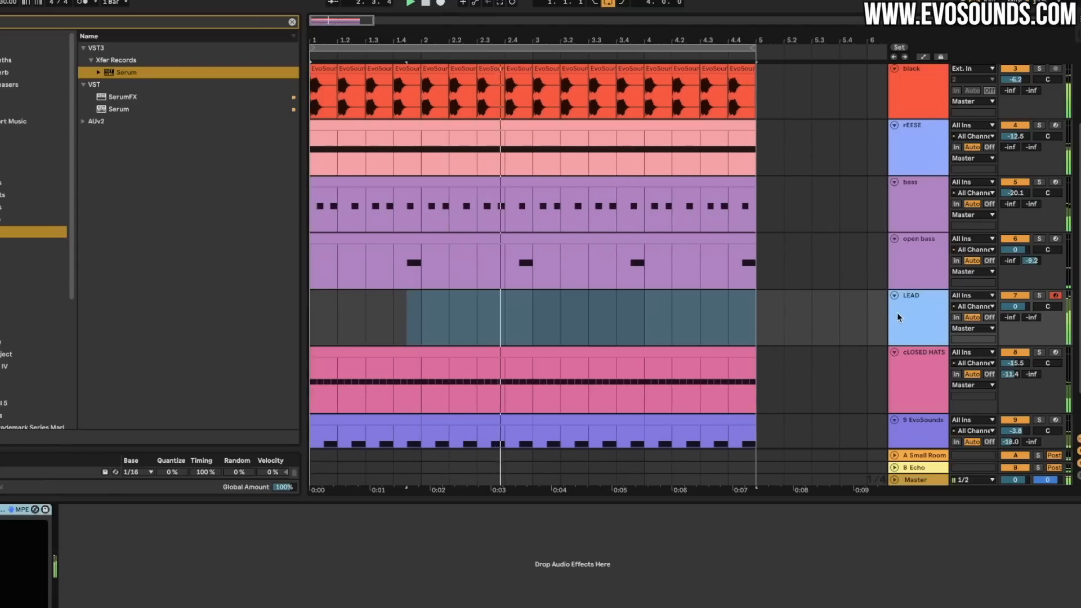
pyautogui.click(45, 509)
pyautogui.click(865, 219)
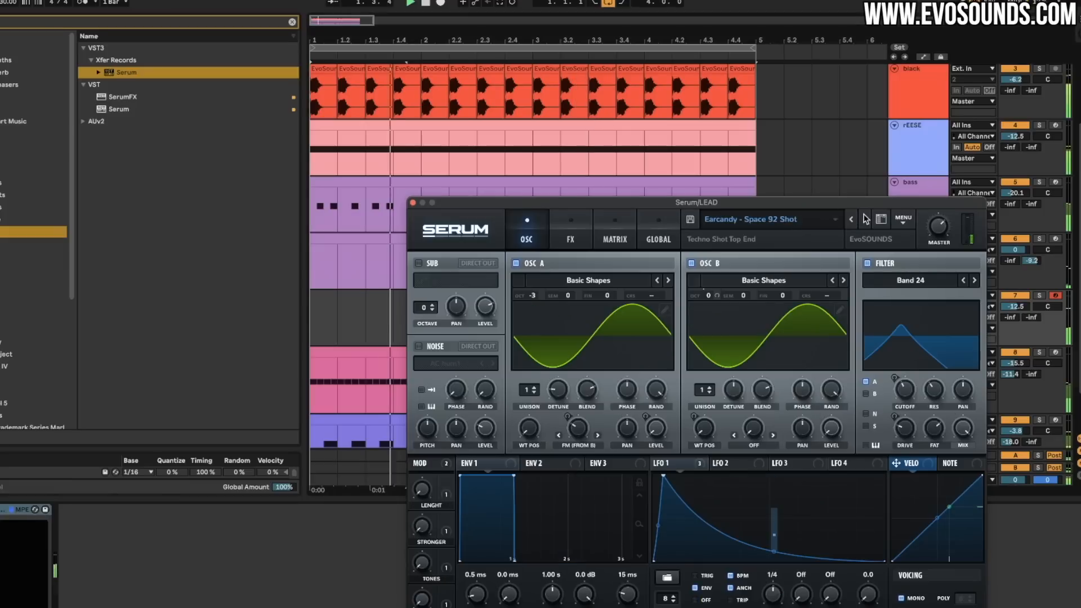
pyautogui.click(866, 219)
pyautogui.click(864, 219)
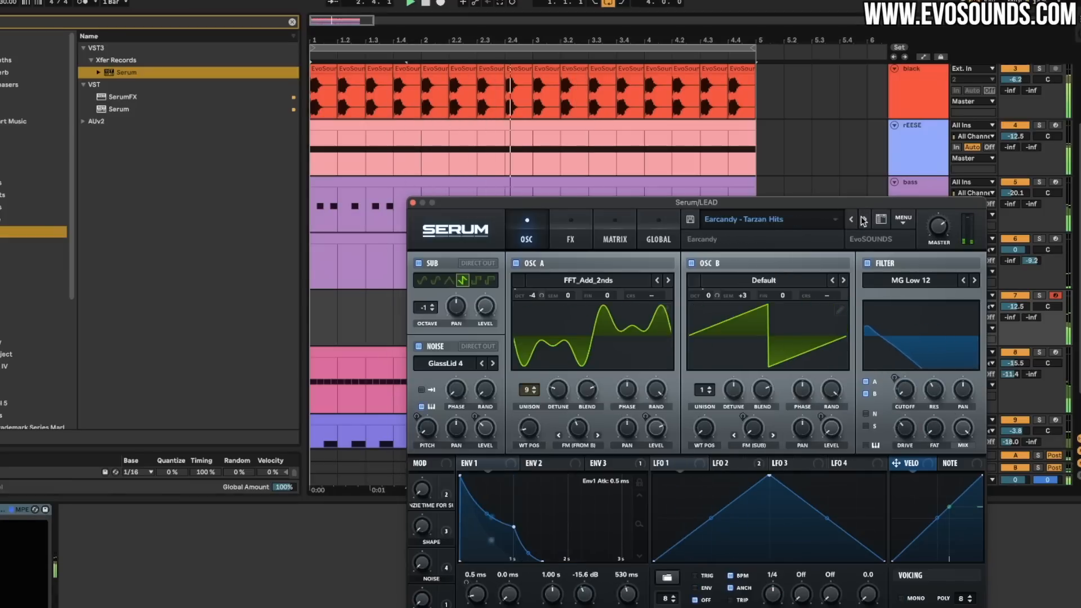
pyautogui.click(413, 203)
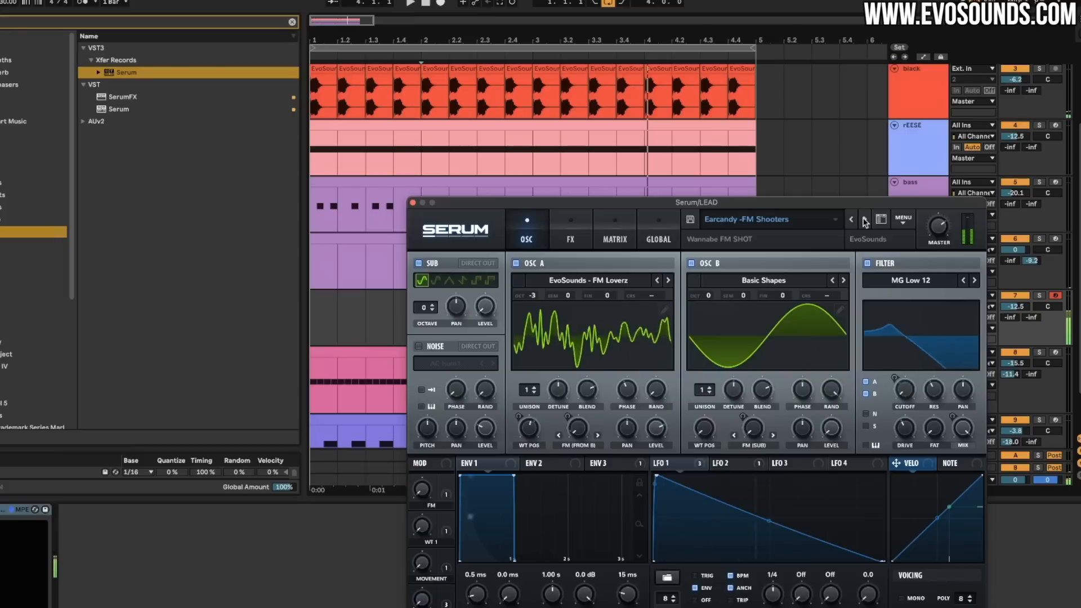
# Set the LEAD volume to -15.6 dB and switch its Serum to the FX - Hells Welcome preset.
pyautogui.moveTo(1016, 306); pyautogui.dragTo(1016, 332)
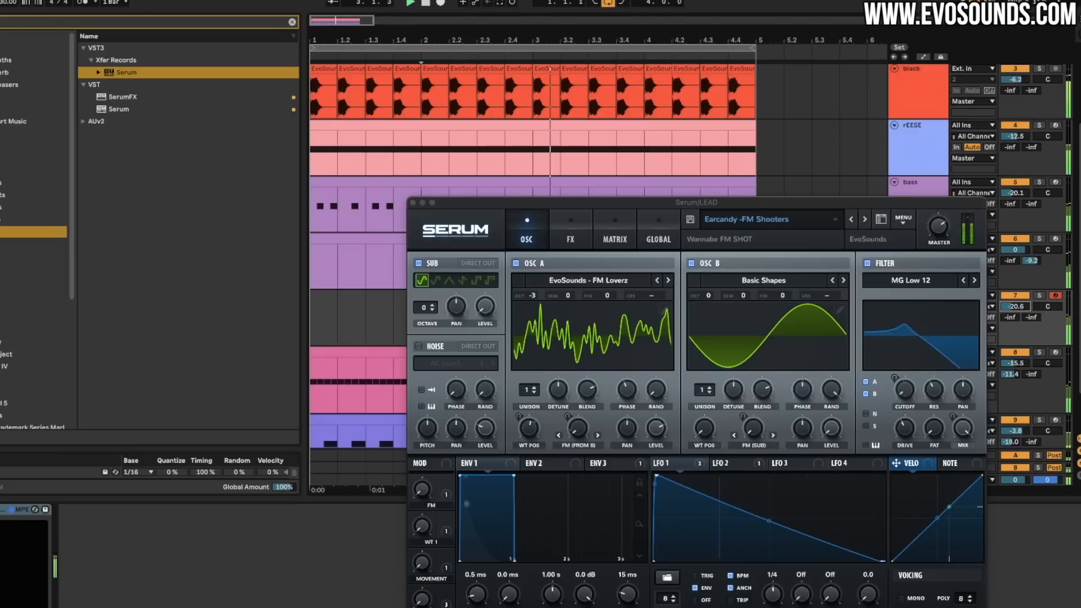
pyautogui.click(413, 203)
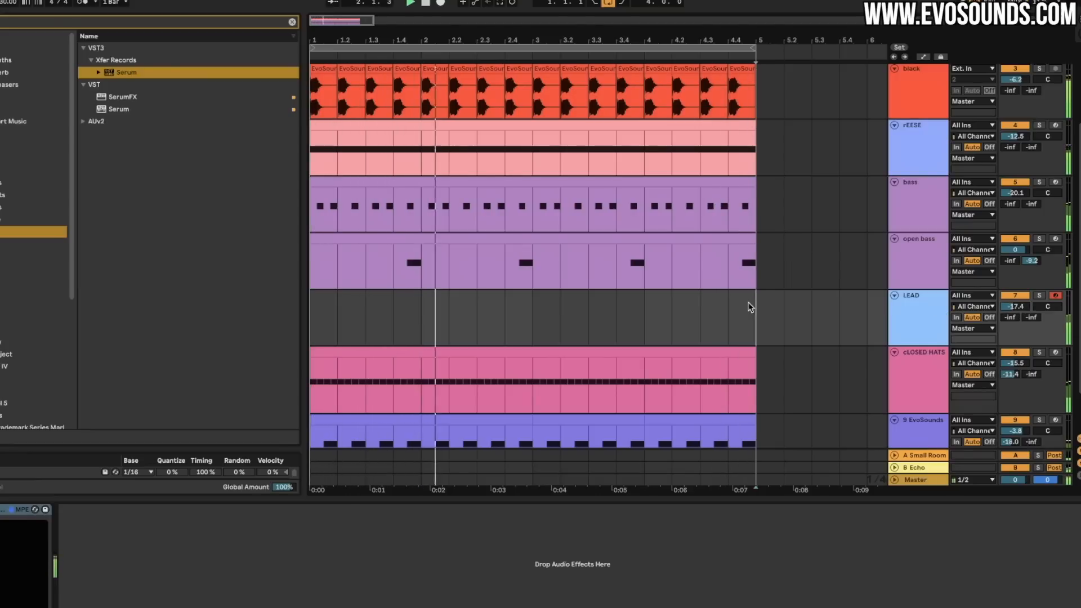
pyautogui.moveTo(748, 303); pyautogui.dragTo(272, 286)
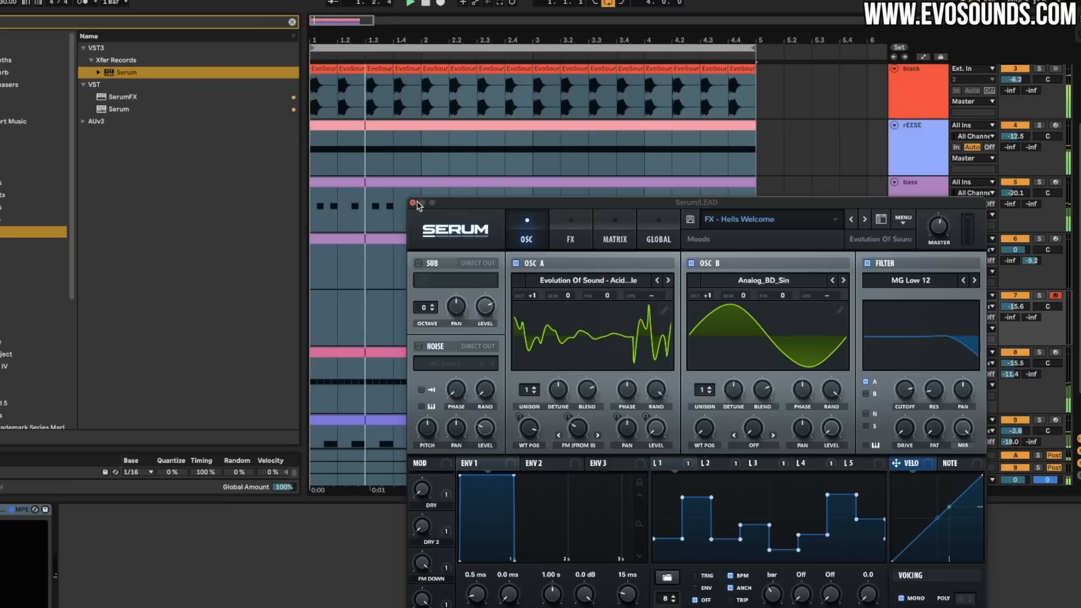
pyautogui.click(413, 203)
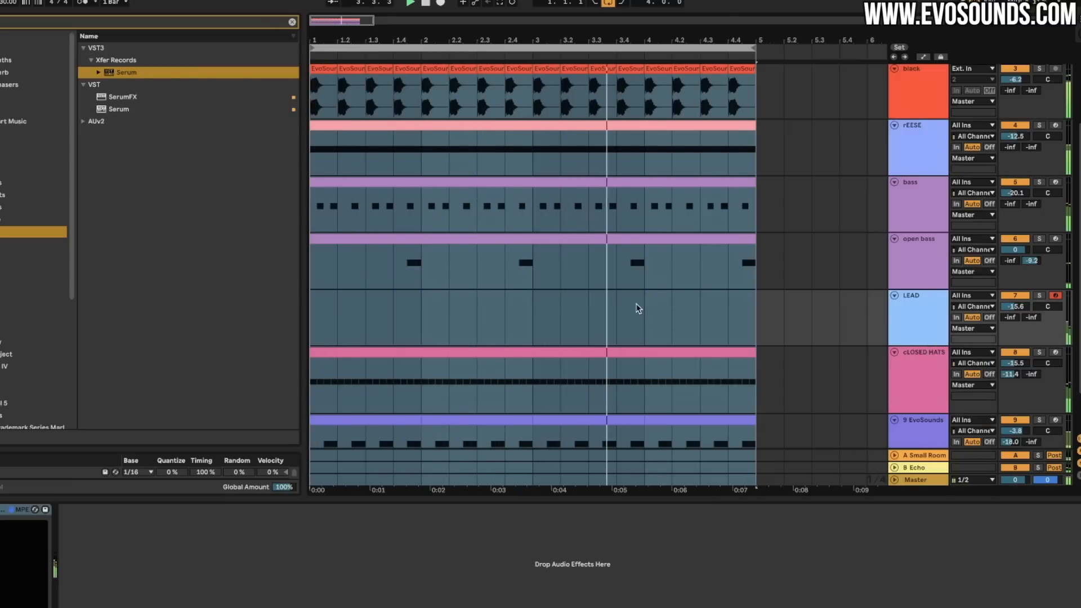
# Record two long F3 notes on the LEAD track and fit the clip to the four-bar loop.
pyautogui.click(441, 3)
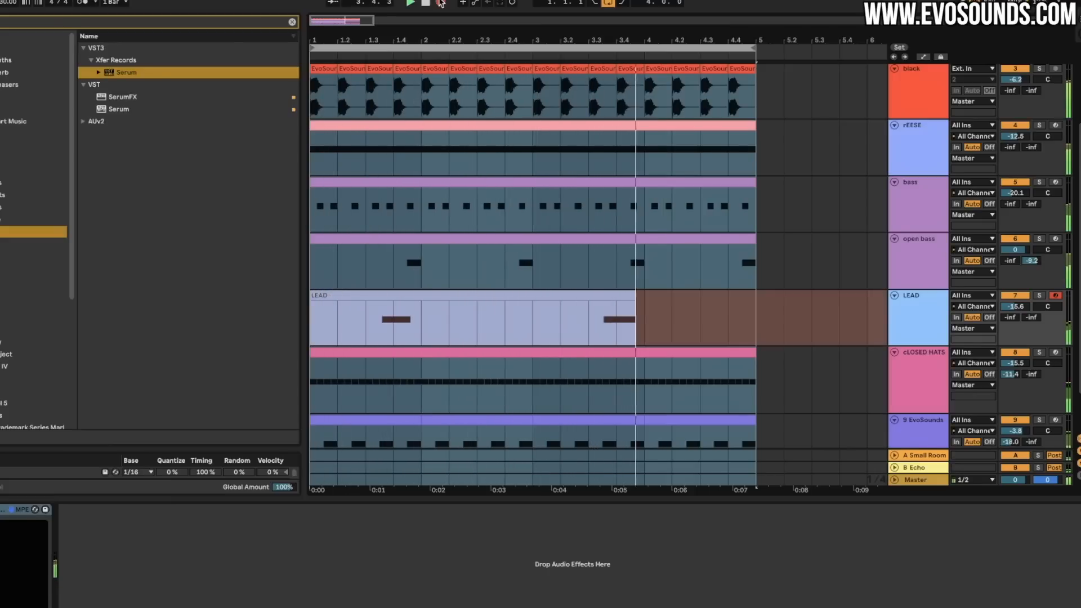
pyautogui.click(441, 3)
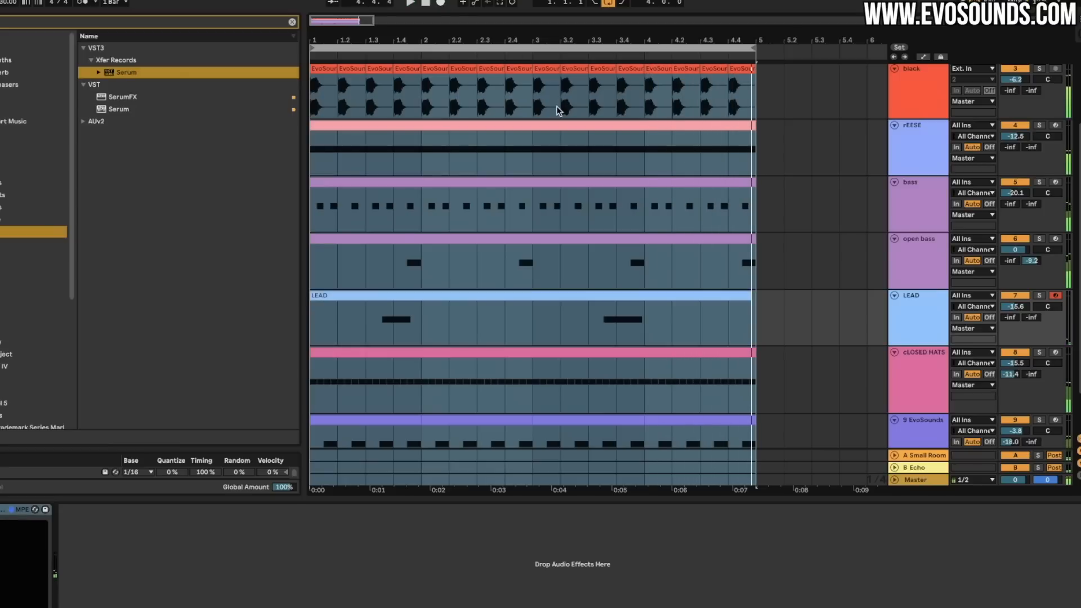
pyautogui.moveTo(751, 295); pyautogui.dragTo(115, 304)
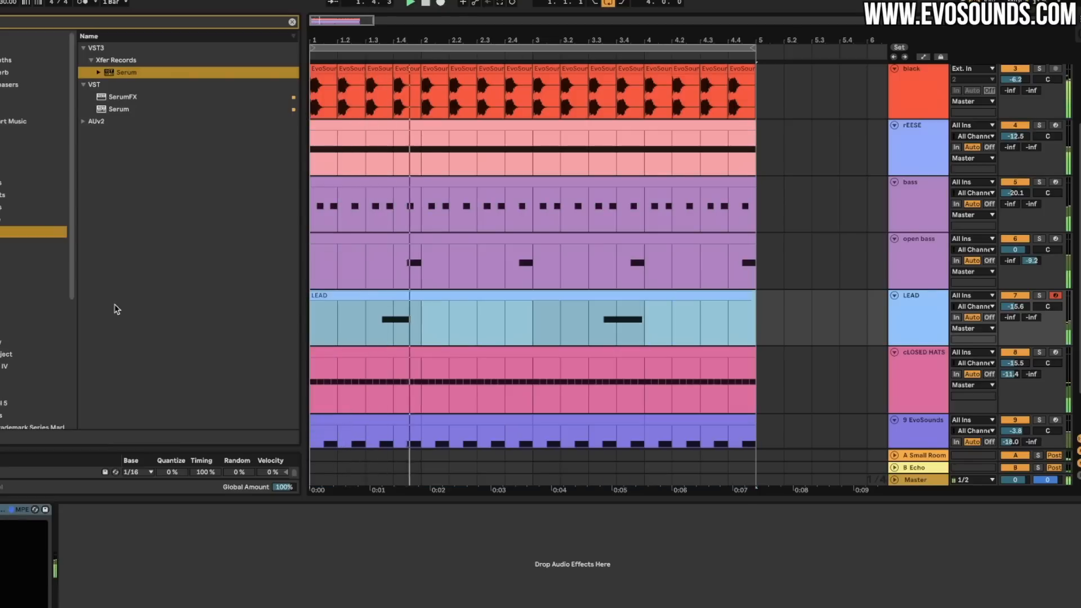
# Open the recorded LEAD clip and examine the placement and timing of its F3 notes.
pyautogui.doubleClick(352, 294)
pyautogui.press('space')
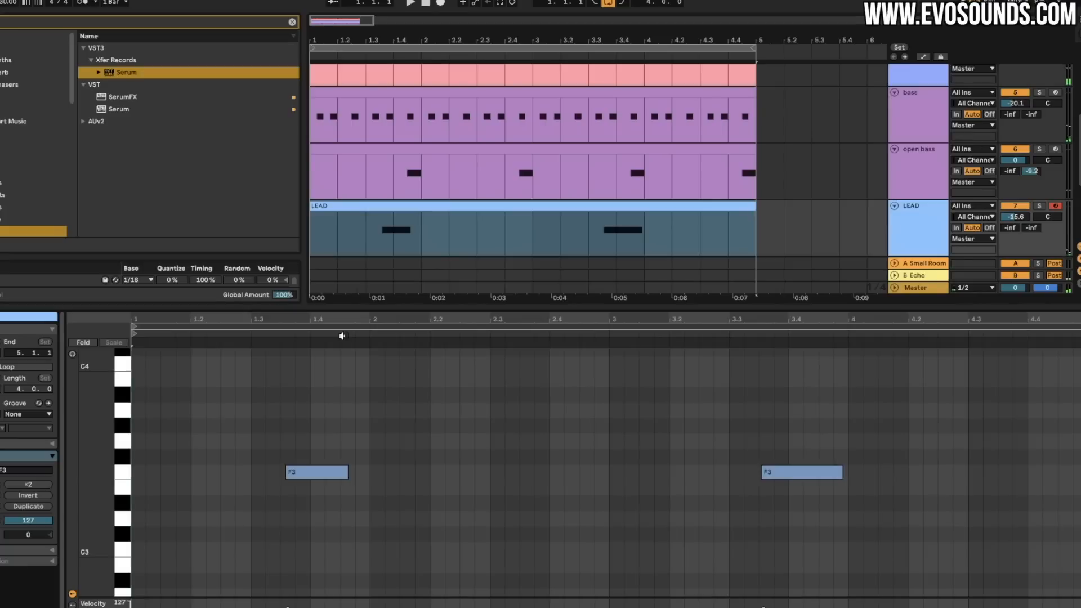
pyautogui.moveTo(255, 503); pyautogui.dragTo(918, 455)
pyautogui.scroll(5, 328, 474)
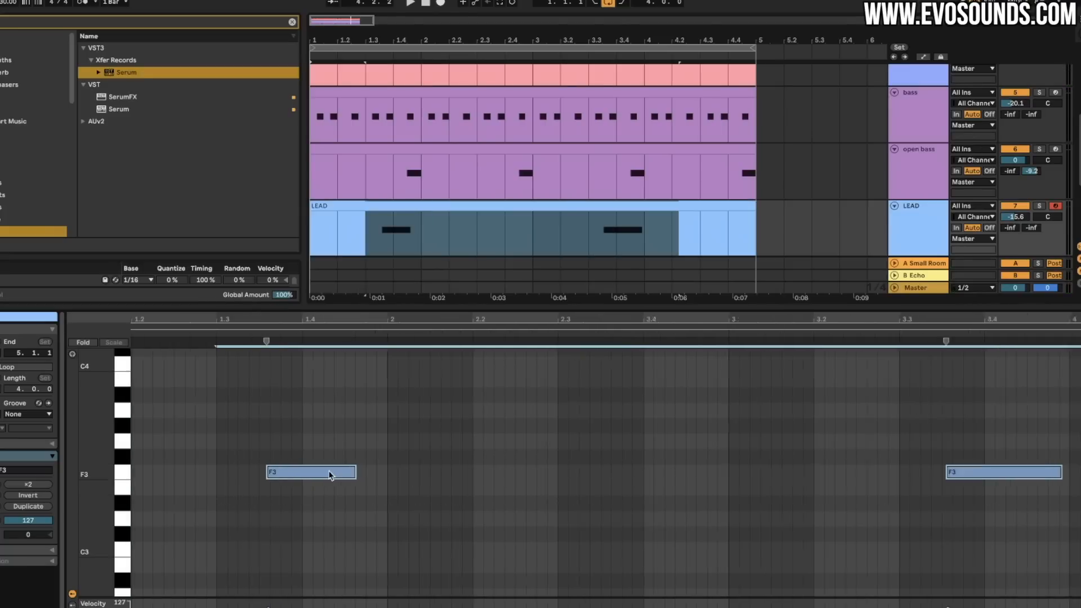
pyautogui.click(223, 495)
pyautogui.moveTo(229, 475); pyautogui.dragTo(213, 479)
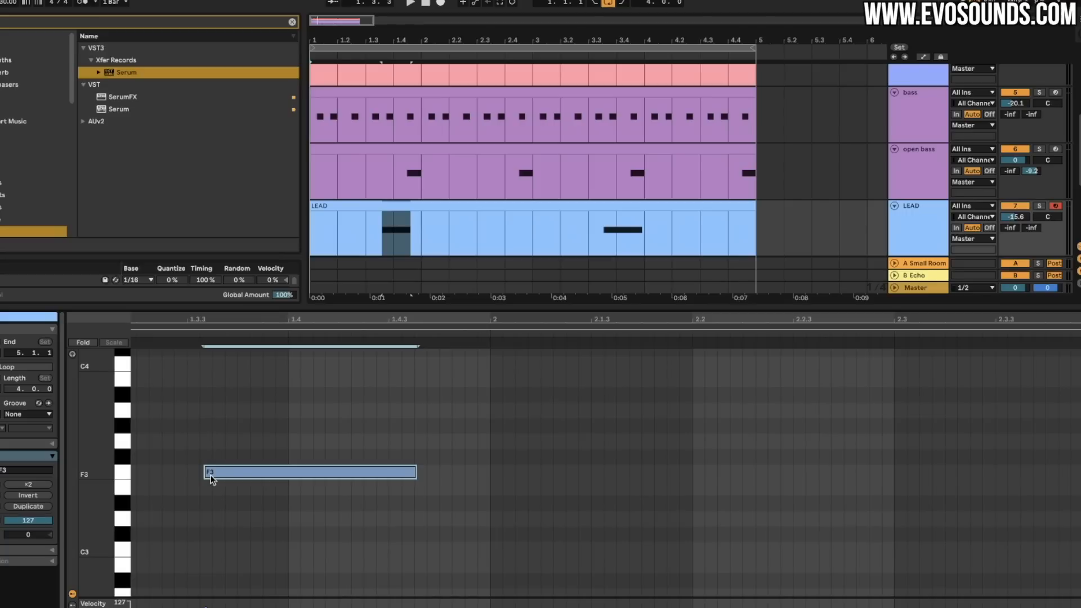
pyautogui.doubleClick(903, 227)
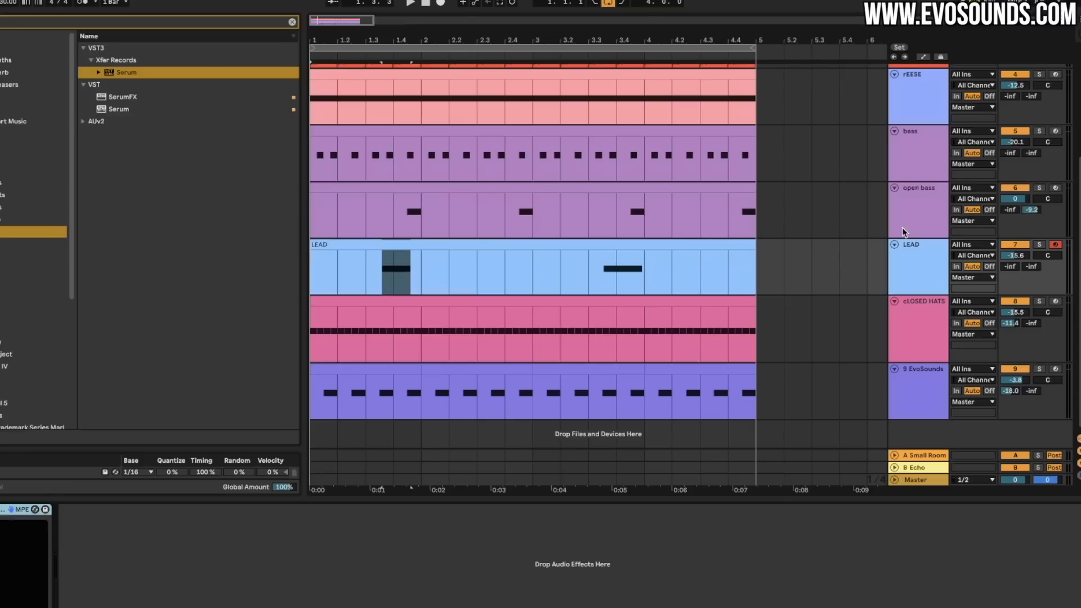
# Set the LEAD track volume to -18.4 dB and its send B to -7.8 dB.
pyautogui.click(933, 379)
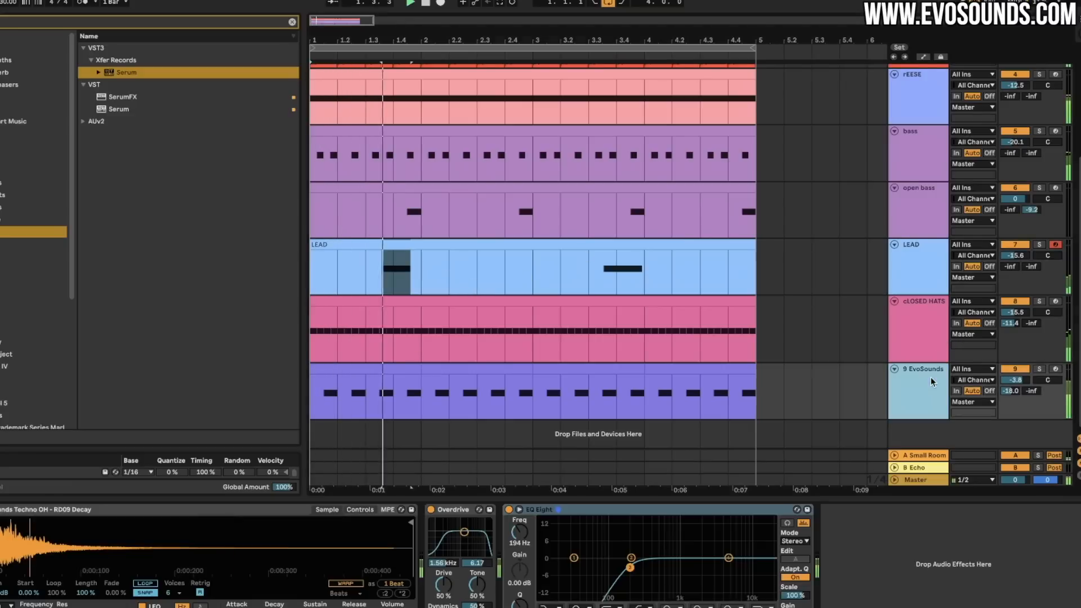
pyautogui.moveTo(1016, 255)
pyautogui.mouseDown()
pyautogui.moveTo(1017, 266)
pyautogui.moveTo(1030, 245)
pyautogui.moveTo(1030, 257)
pyautogui.mouseUp()
pyautogui.hscroll(1, 805, 266)
pyautogui.hscroll(-1, 861, 278)
pyautogui.click(919, 327)
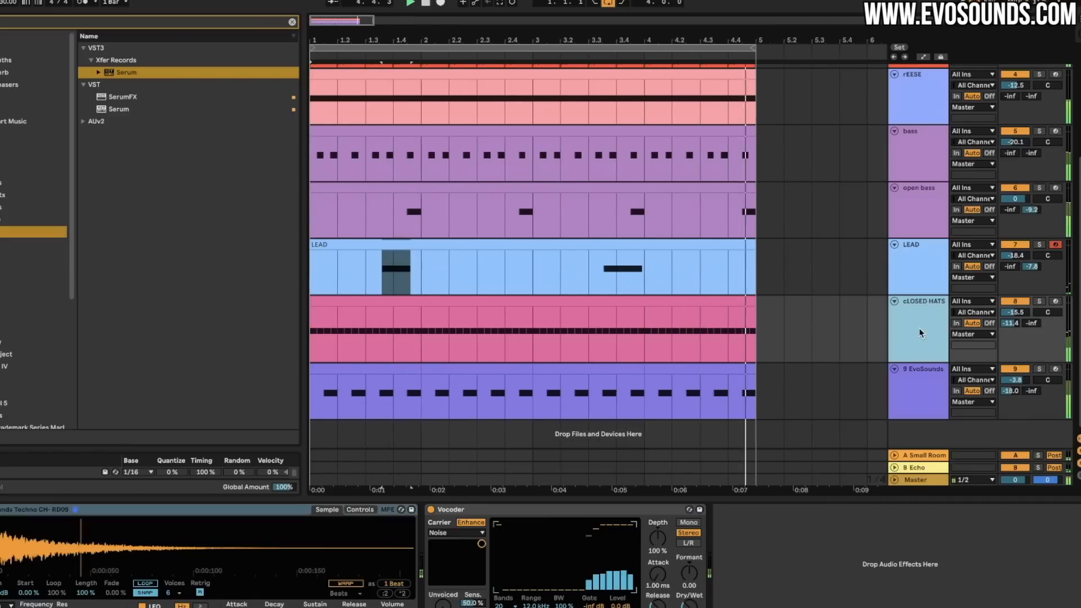
# Add an audio track below the EvoSounds open hat track and name it rIDES.
pyautogui.click(920, 398)
pyautogui.press('super+t')
pyautogui.press('super+r')
pyautogui.write('rIDES')
pyautogui.press('Return')
# Audition the ride one-shots in Paradox Vol IV and place the WIDE - Dean Master ride repeatedly on the rIDES track.
pyautogui.click(52, 366)
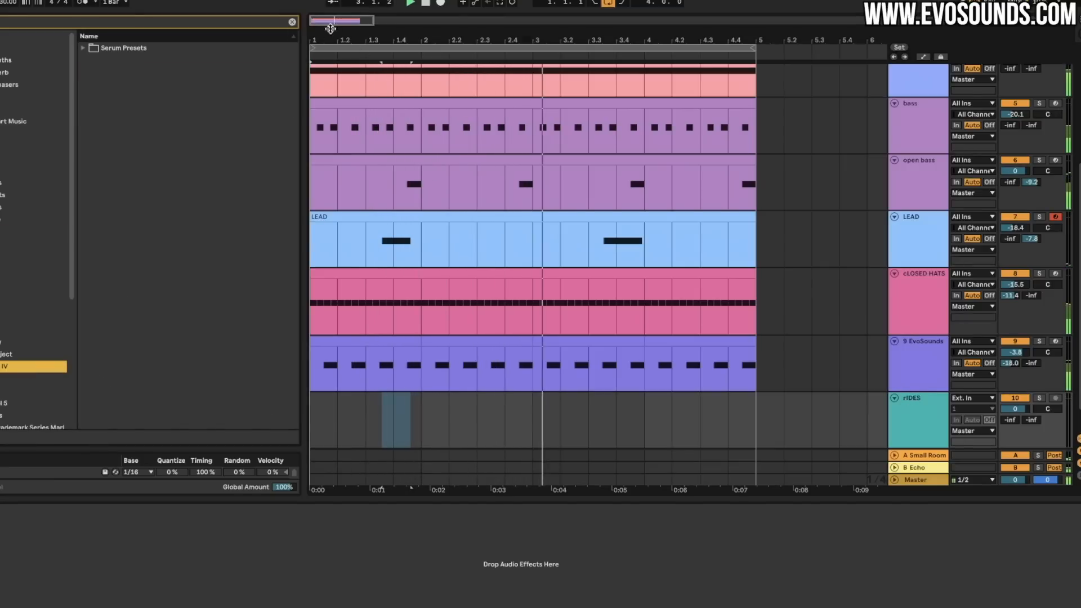
pyautogui.click(99, 121)
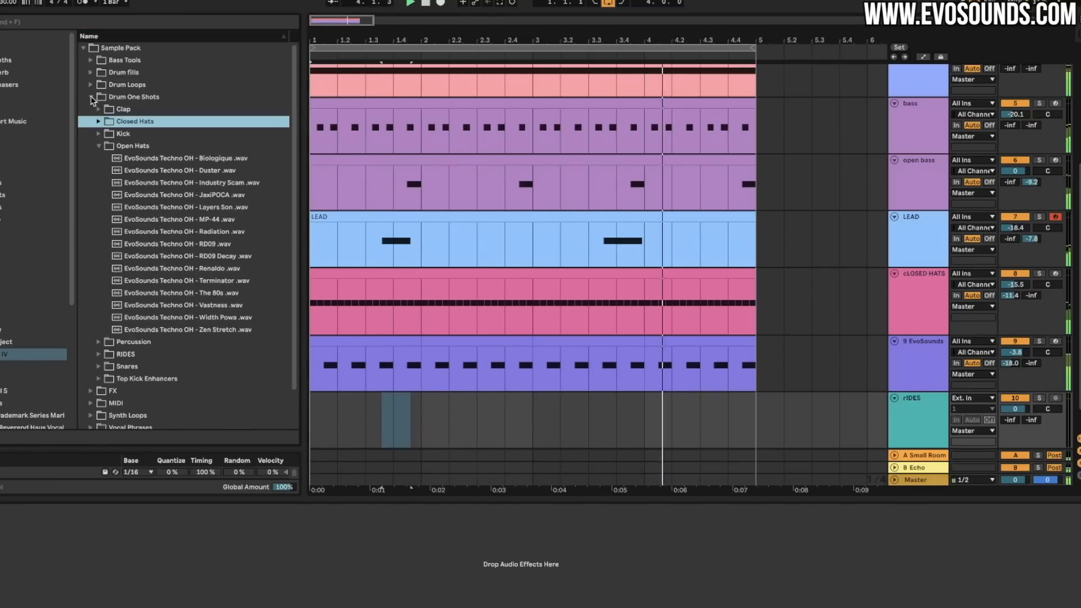
pyautogui.click(92, 97)
pyautogui.click(92, 97)
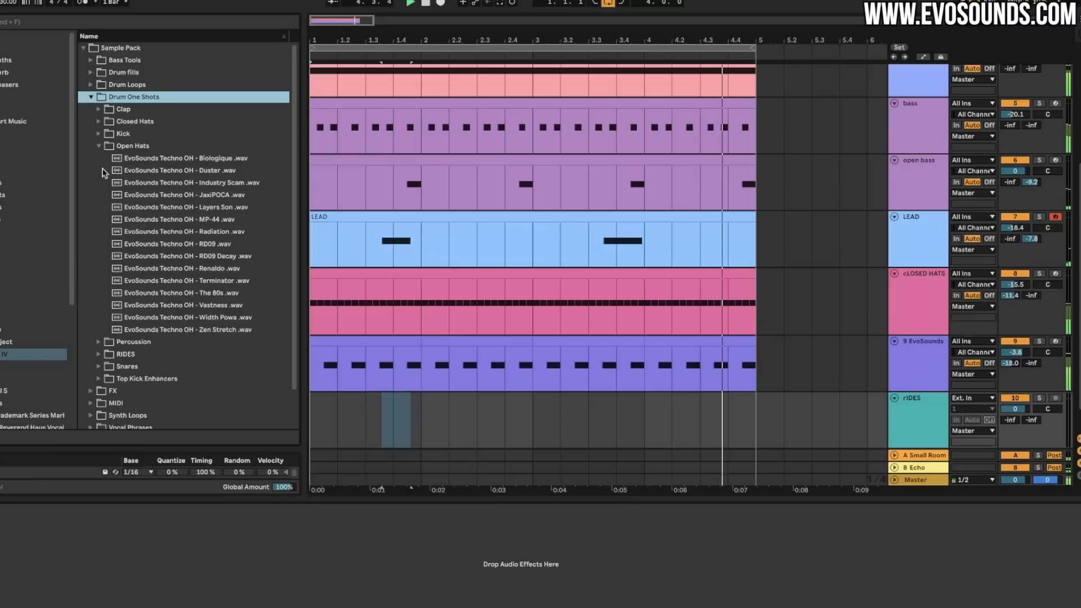
pyautogui.click(98, 343)
pyautogui.click(99, 370)
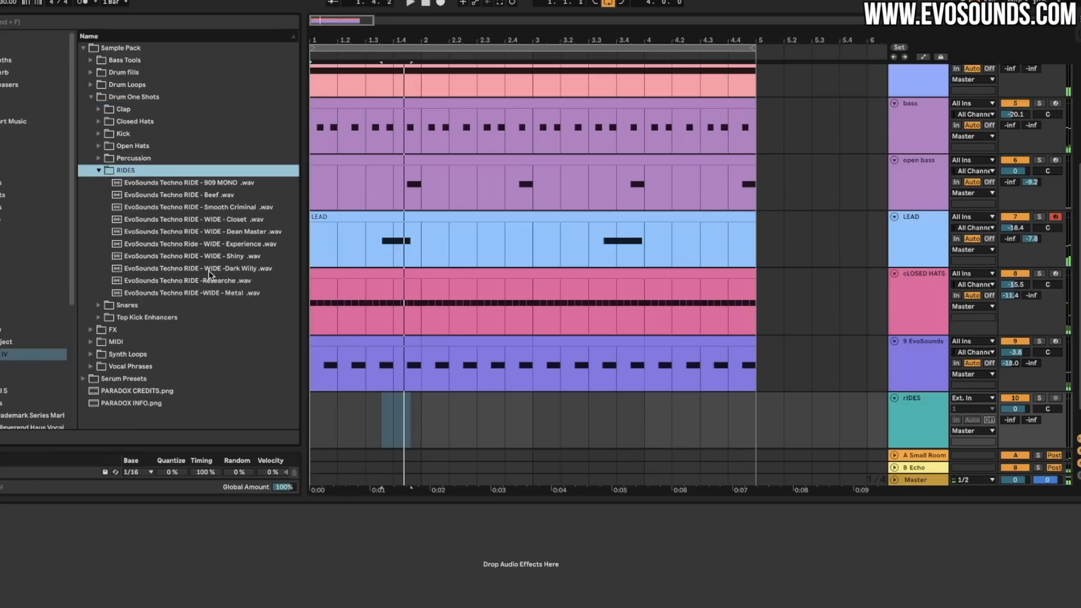
pyautogui.click(215, 198)
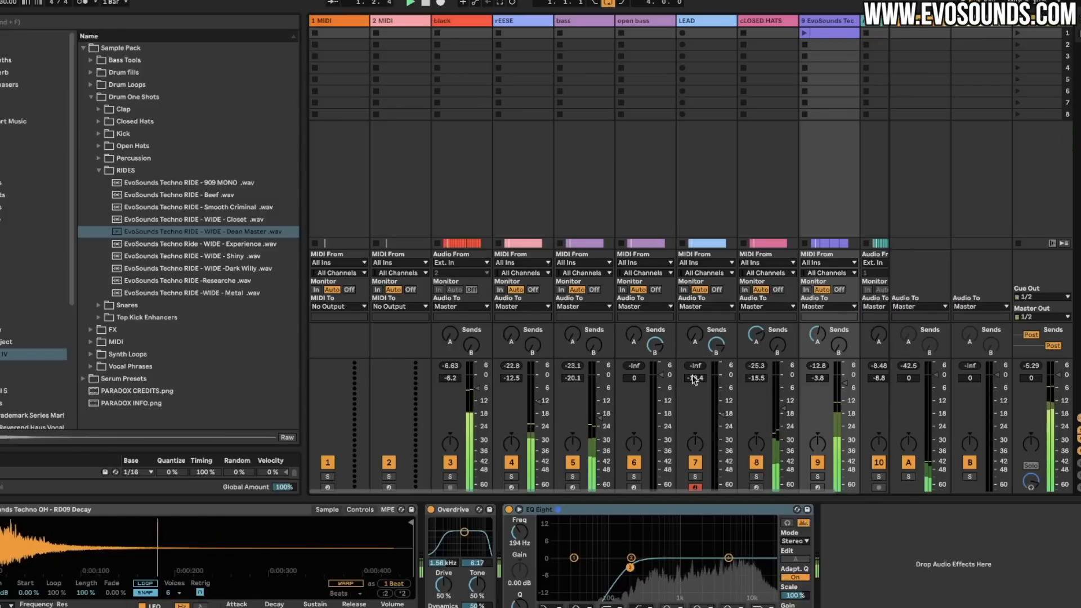
# Lower the rIDES track volume to -25.3 dB and raise its send A.
pyautogui.hscroll(2, 819, 393)
pyautogui.moveTo(818, 393); pyautogui.dragTo(819, 413)
pyautogui.press('space')
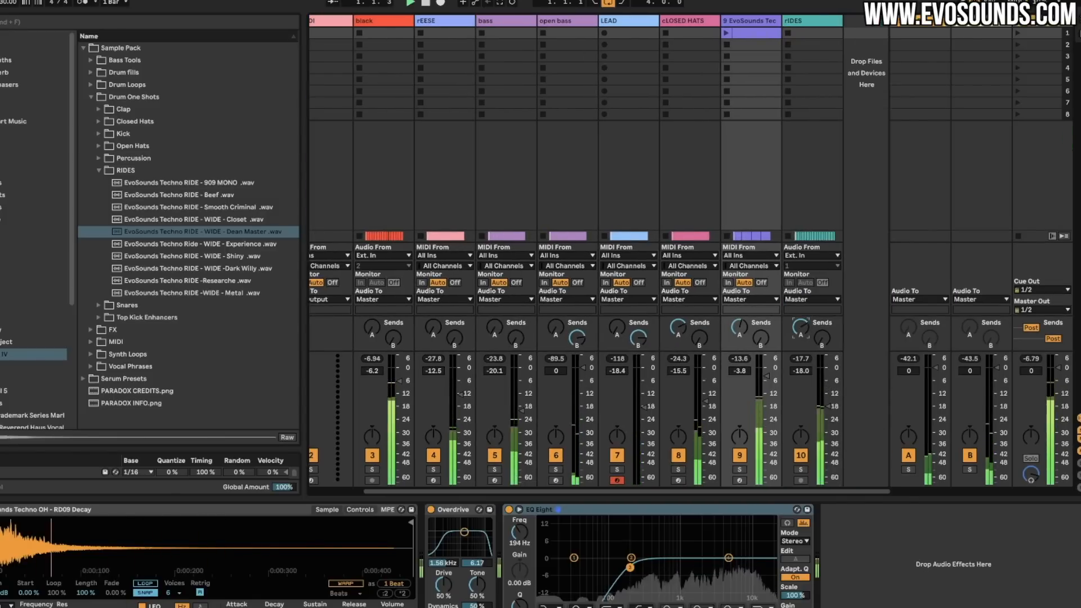
pyautogui.moveTo(827, 406); pyautogui.dragTo(828, 422)
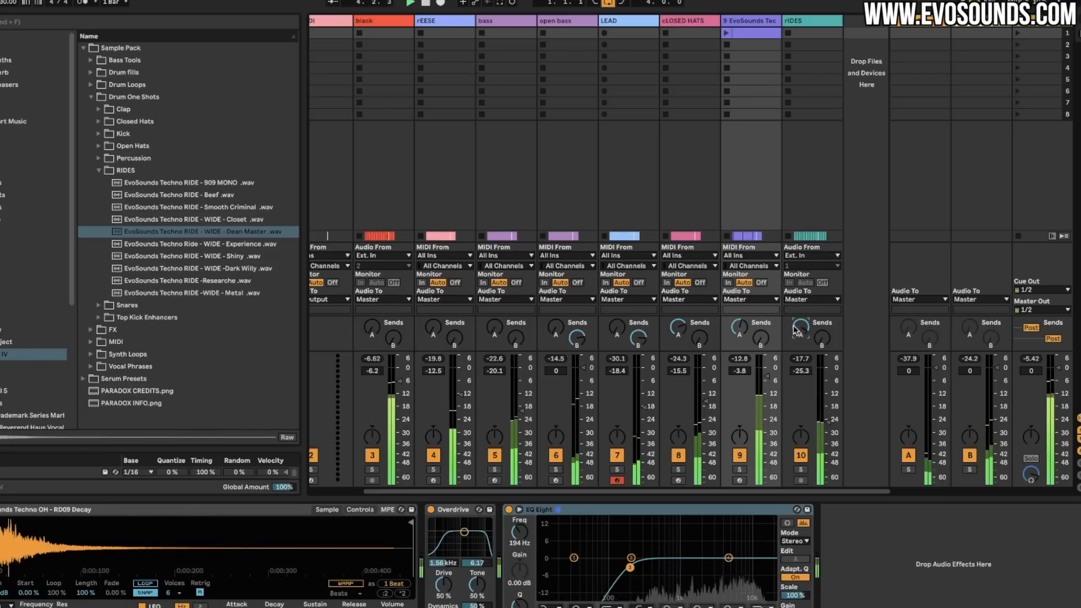
# Find EQ Eight among the audio effects and add it to the rIDES track.
pyautogui.click(816, 22)
pyautogui.click(17, 195)
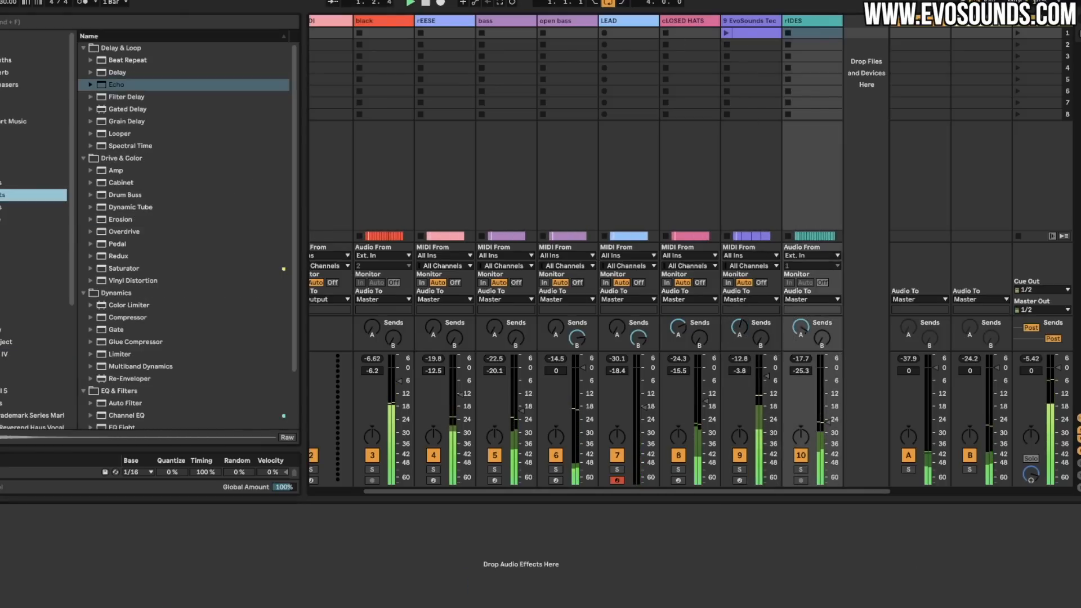
pyautogui.click(14, 23)
pyautogui.write('eq')
pyautogui.moveTo(114, 115); pyautogui.dragTo(816, 25)
# Shape the rIDES EQ Eight with a low cut around 1 kHz and a high cut around 7 kHz.
pyautogui.click(64, 606)
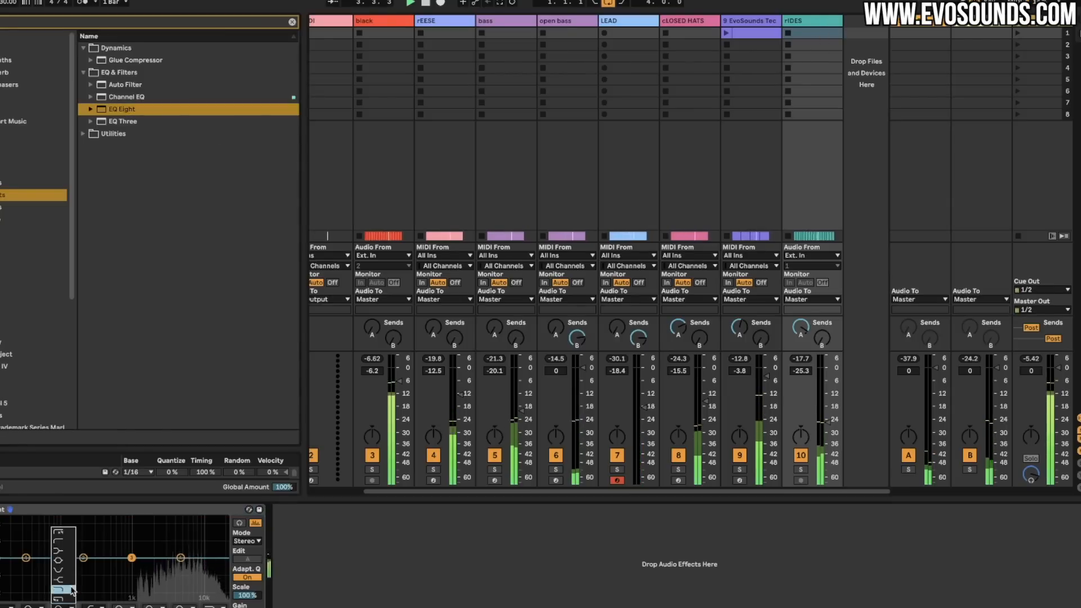
pyautogui.click(69, 540)
pyautogui.click(209, 607)
pyautogui.moveTo(220, 567); pyautogui.dragTo(208, 567)
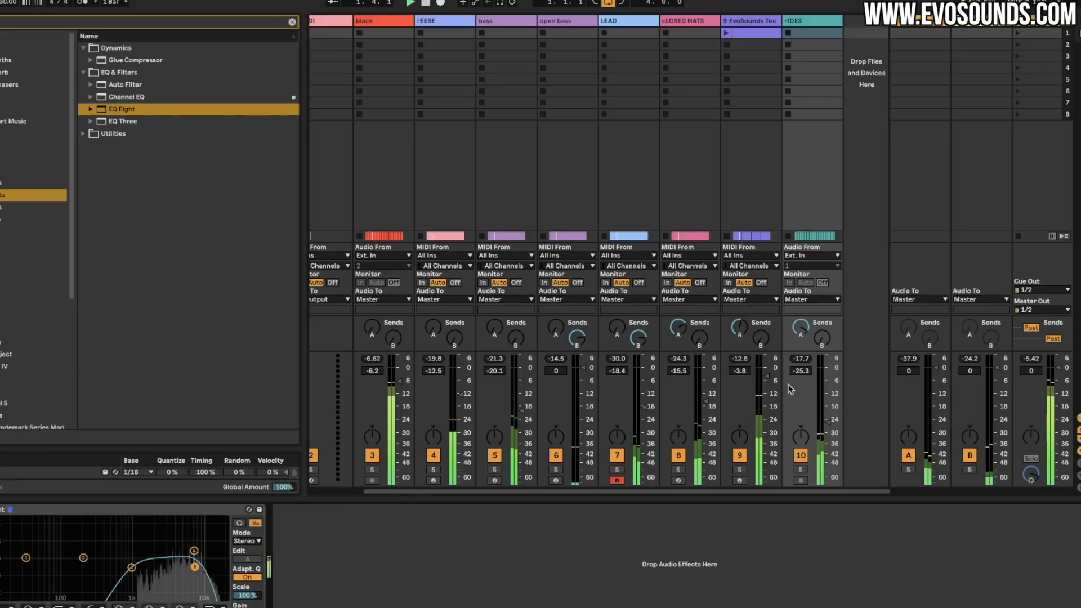
# Insert a new return track directly after return A.
pyautogui.click(917, 25)
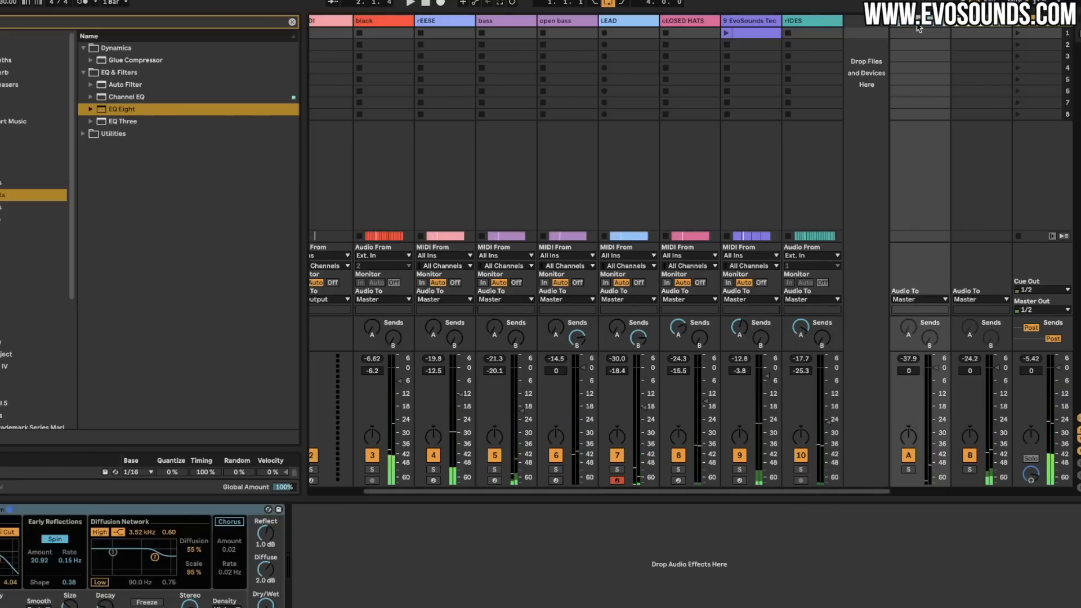
pyautogui.rightClick(917, 25)
pyautogui.click(1008, 90)
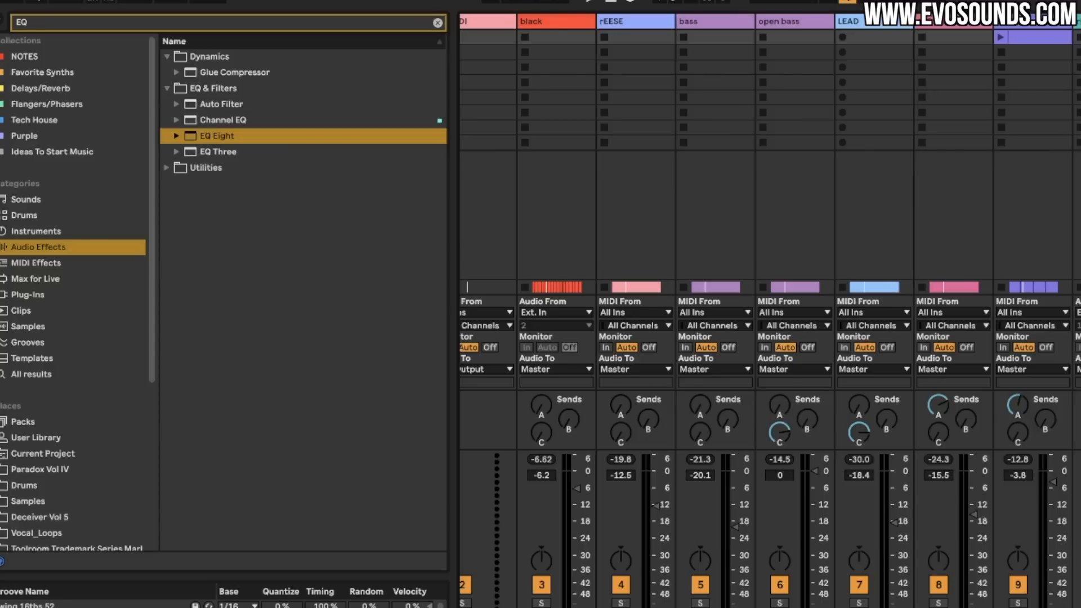
# Search the audio effects for reverb and load the Dark Hall preset from Reverb's Hall folder on return B.
pyautogui.click(56, 292)
pyautogui.click(435, 22)
pyautogui.write('REVER')
pyautogui.click(39, 246)
pyautogui.click(177, 73)
pyautogui.click(168, 58)
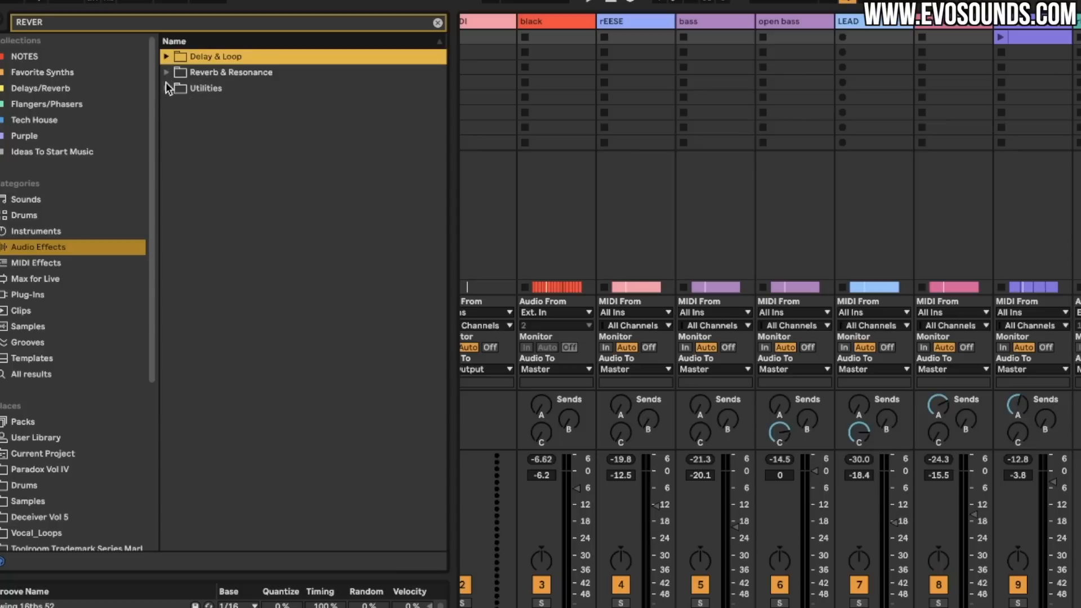
pyautogui.click(165, 74)
pyautogui.scroll(-3, 225, 189)
pyautogui.click(186, 88)
pyautogui.click(187, 151)
pyautogui.click(255, 233)
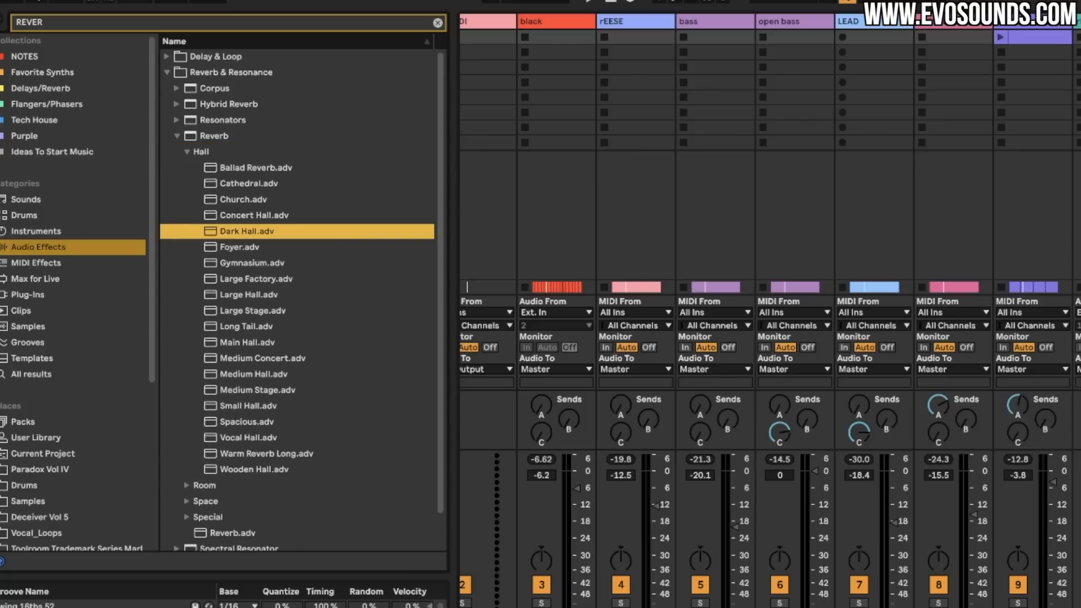
# Play the groove, raise the rIDES track's send B and turn its send A fully down.
pyautogui.press('space')
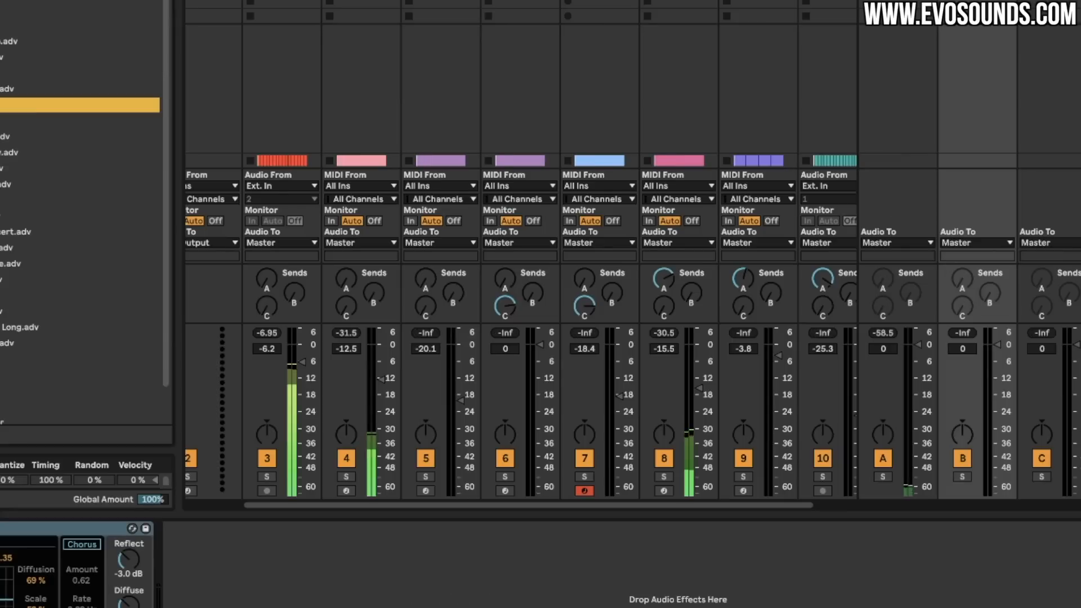
pyautogui.hscroll(3, 811, 352)
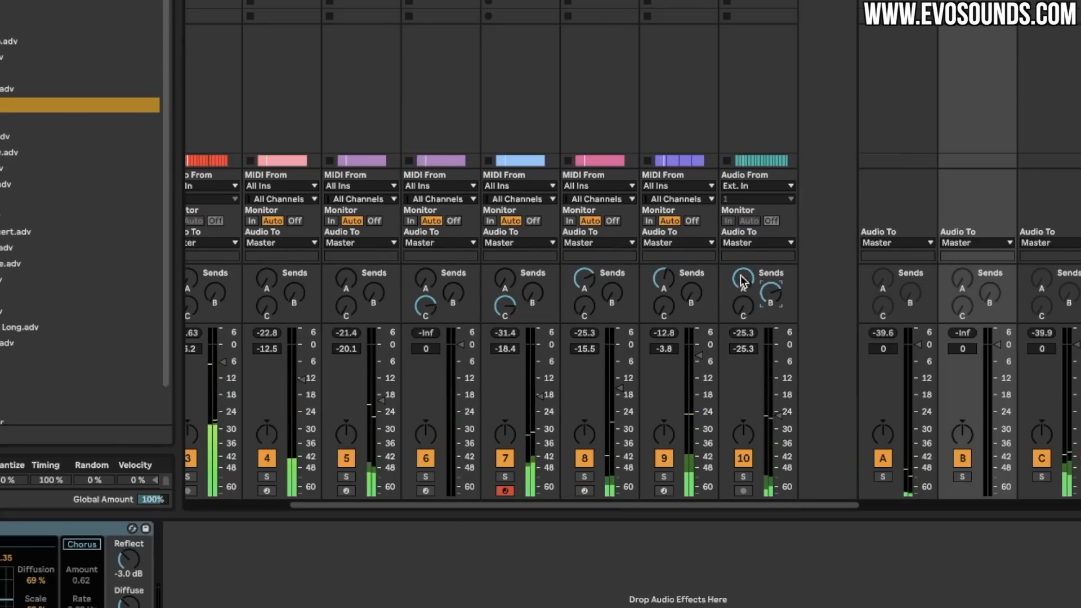
pyautogui.moveTo(770, 293); pyautogui.dragTo(770, 278)
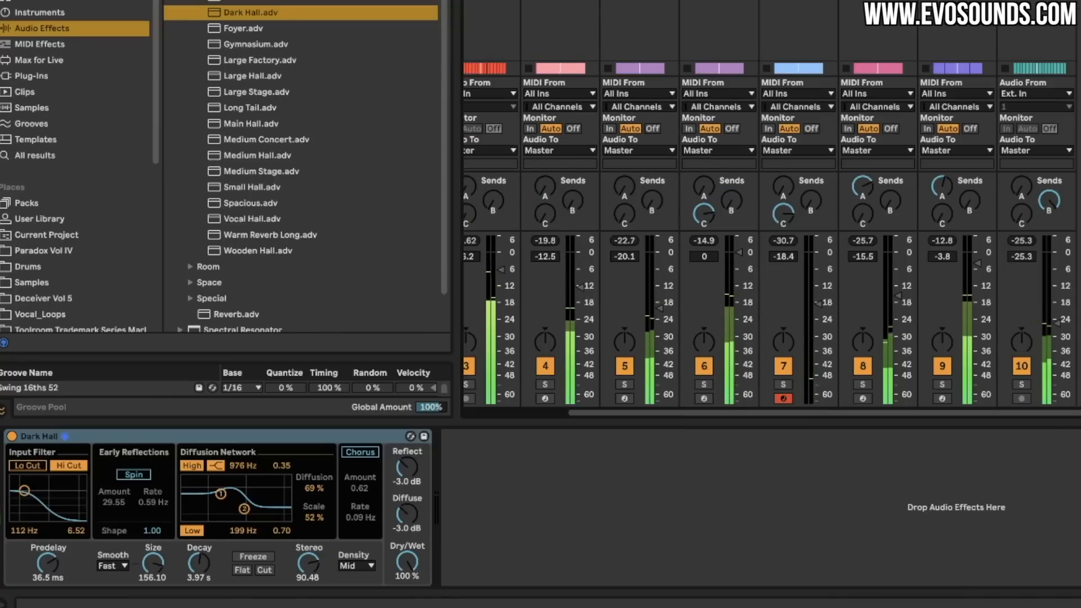
# Set Dark Hall's input filter to 4.37 kHz and its high diffusion filter to 9.12 kHz, and raise the rIDES volume to -25.0 dB.
pyautogui.moveTo(12, 535); pyautogui.dragTo(66, 487)
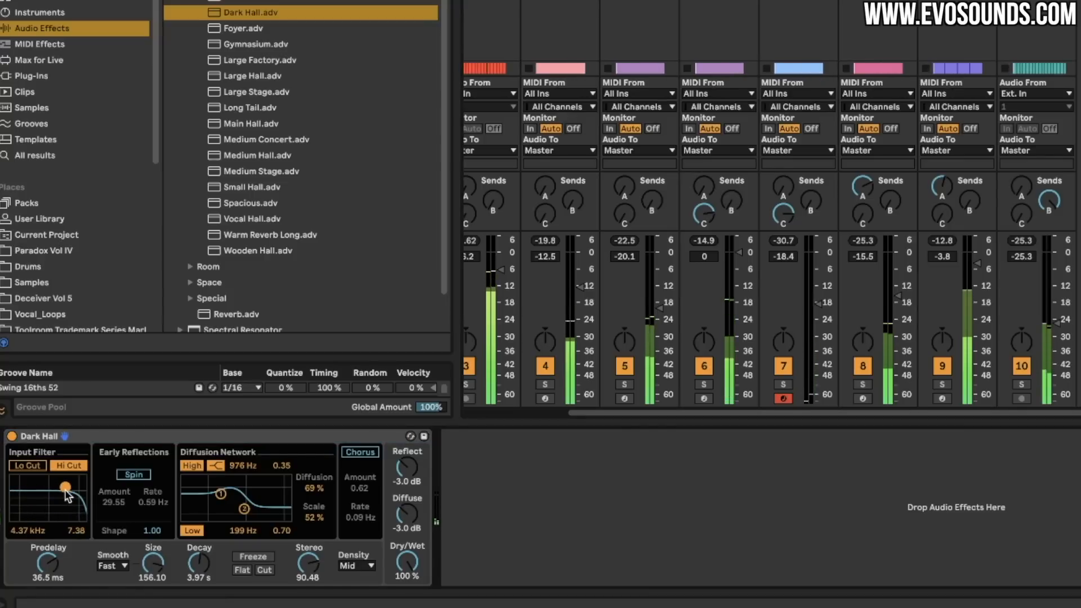
pyautogui.moveTo(244, 509); pyautogui.dragTo(278, 494)
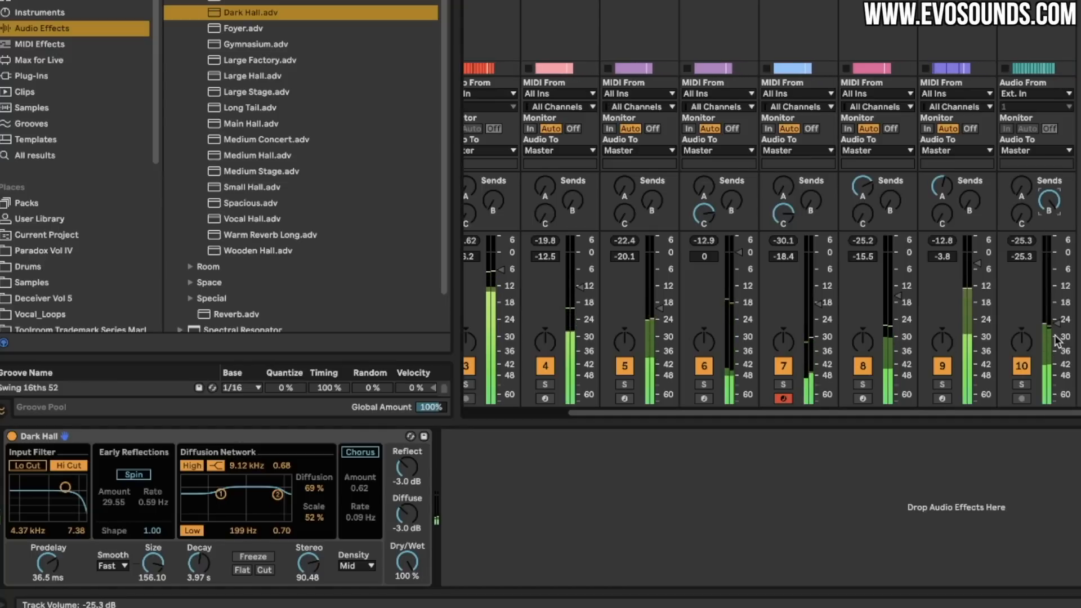
pyautogui.moveTo(1056, 334); pyautogui.dragTo(1056, 328)
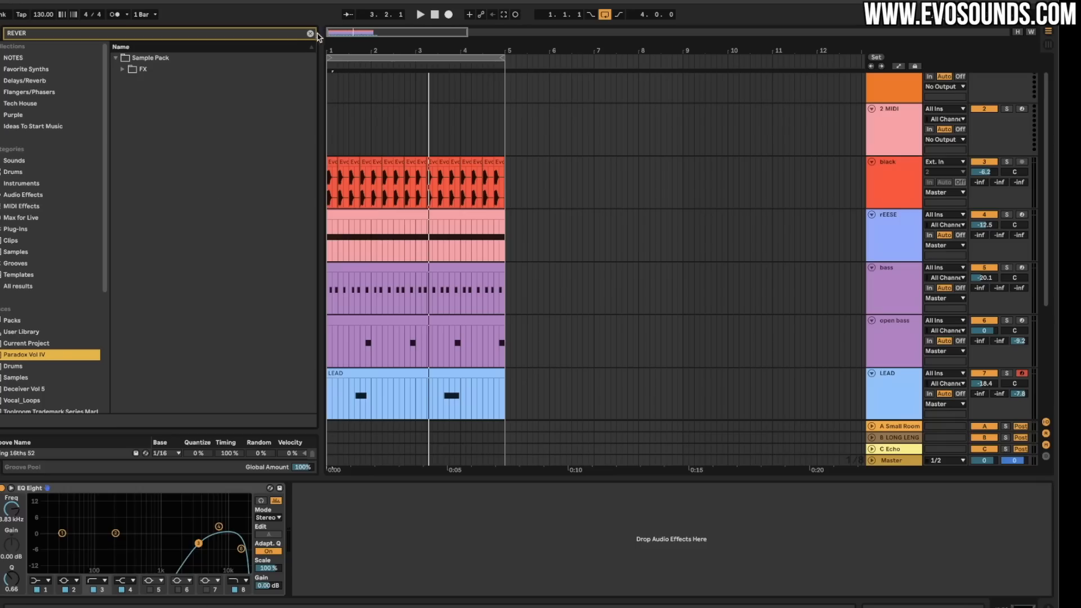
# Clear the browser search and audition the percussion loops in Paradox Vol IV's Drum Loops folder.
pyautogui.click(310, 33)
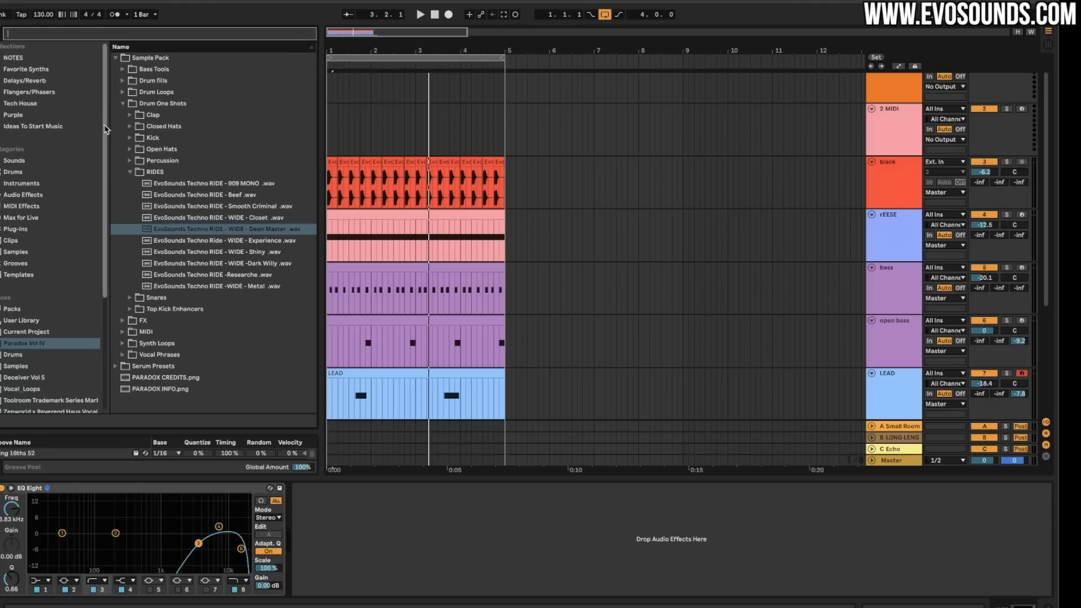
pyautogui.click(122, 104)
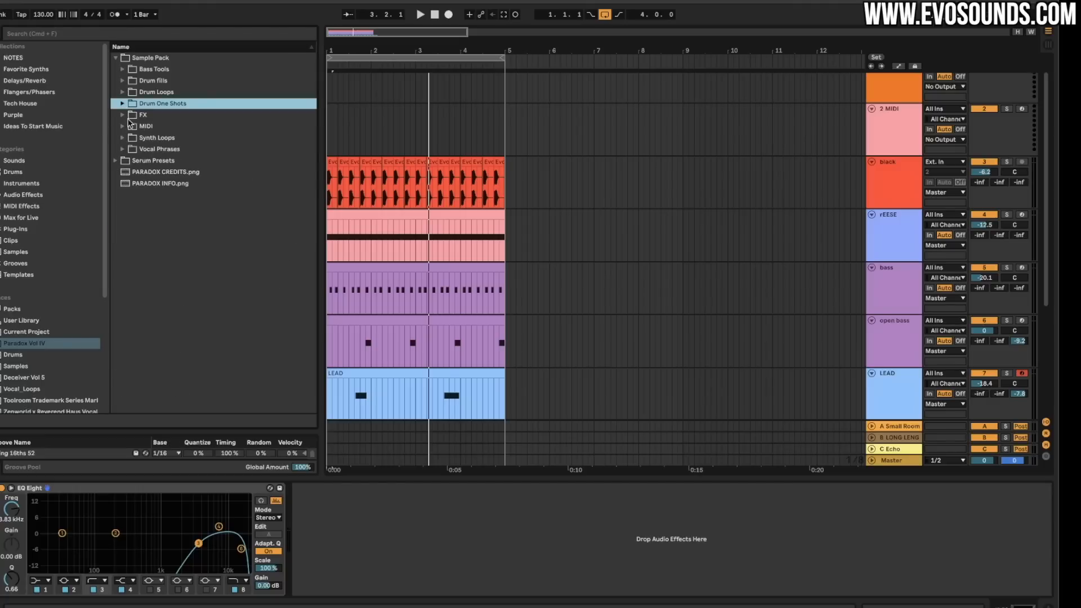
pyautogui.click(122, 92)
pyautogui.click(130, 126)
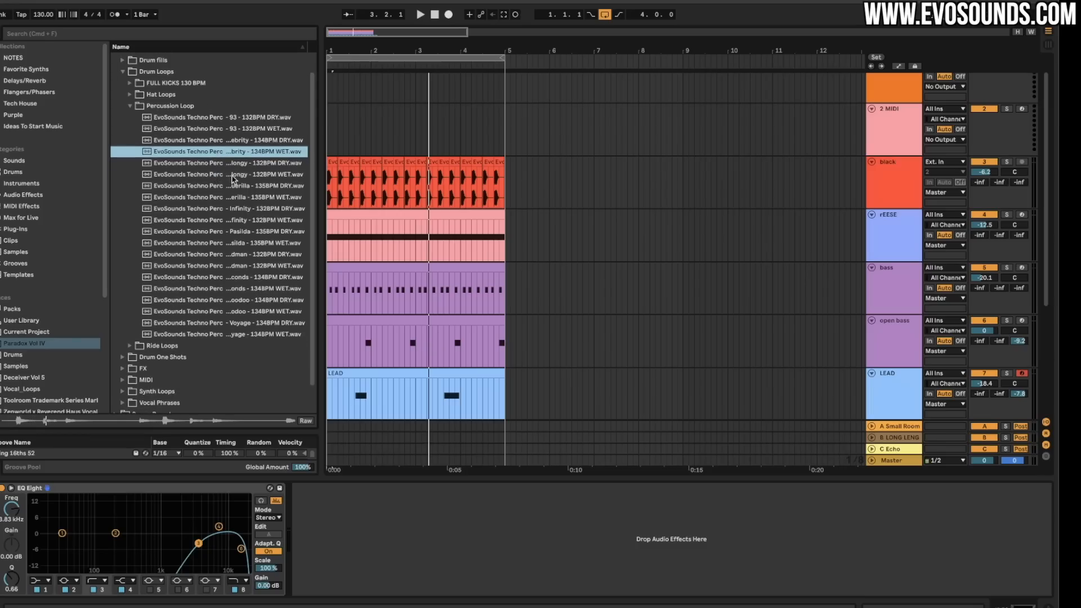
pyautogui.click(247, 186)
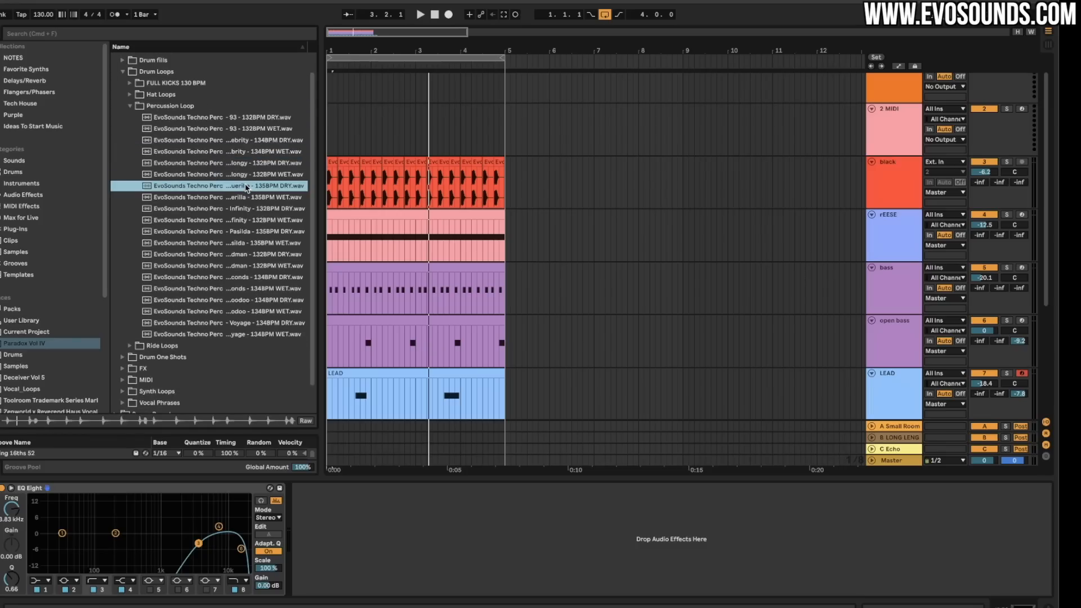
pyautogui.scroll(-2, 246, 186)
pyautogui.click(250, 175)
pyautogui.click(256, 191)
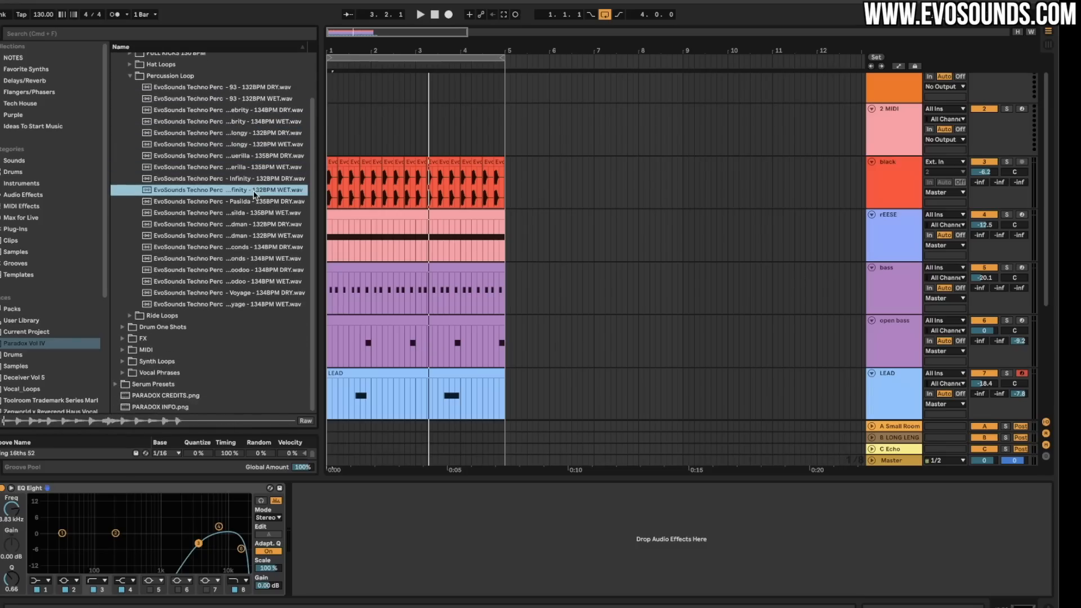
# Place the Infinity 132BPM WET percussion loop on a new audio track below rIDES and set the track volume to -12.5 dB.
pyautogui.scroll(-3, 366, 280)
pyautogui.moveTo(253, 191); pyautogui.dragTo(349, 405)
pyautogui.press('space')
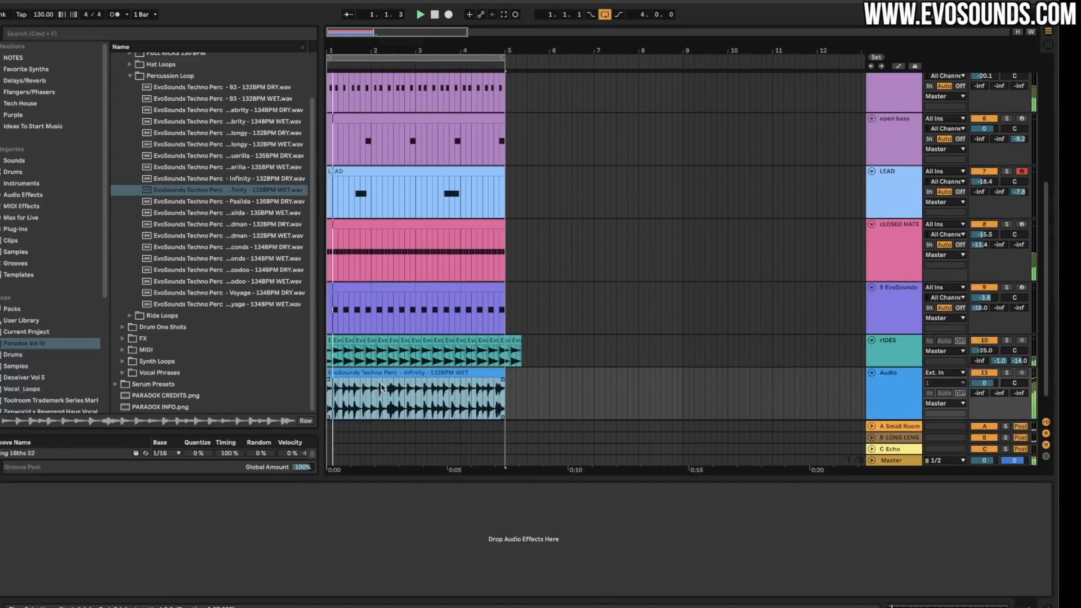
pyautogui.click(984, 355)
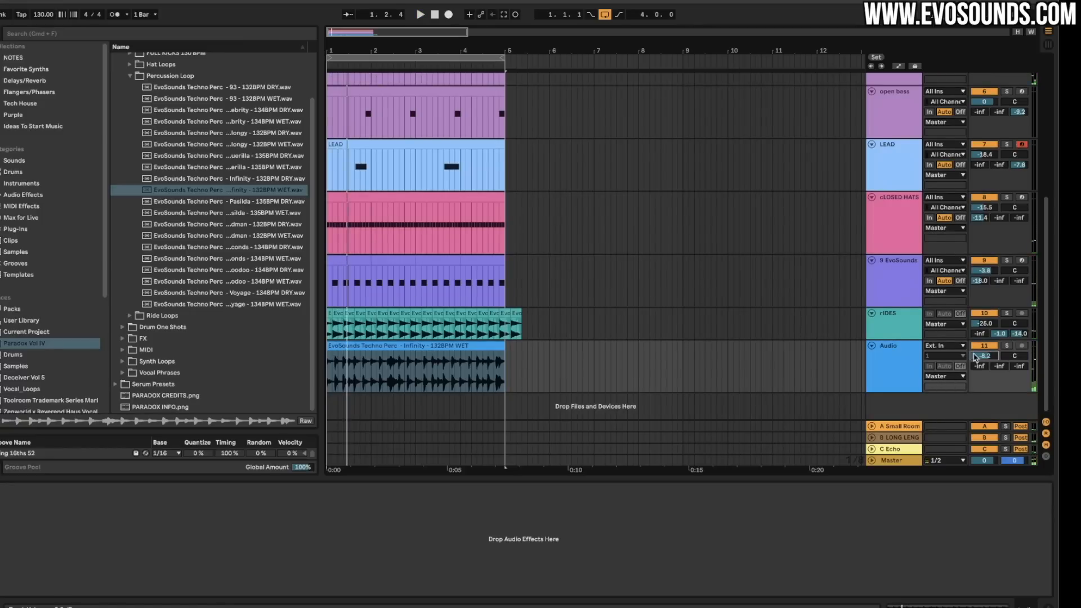
# Cut the Infinity percussion loop down to short isolated hits and audition them with the groove.
pyautogui.click(417, 367)
pyautogui.press('z')
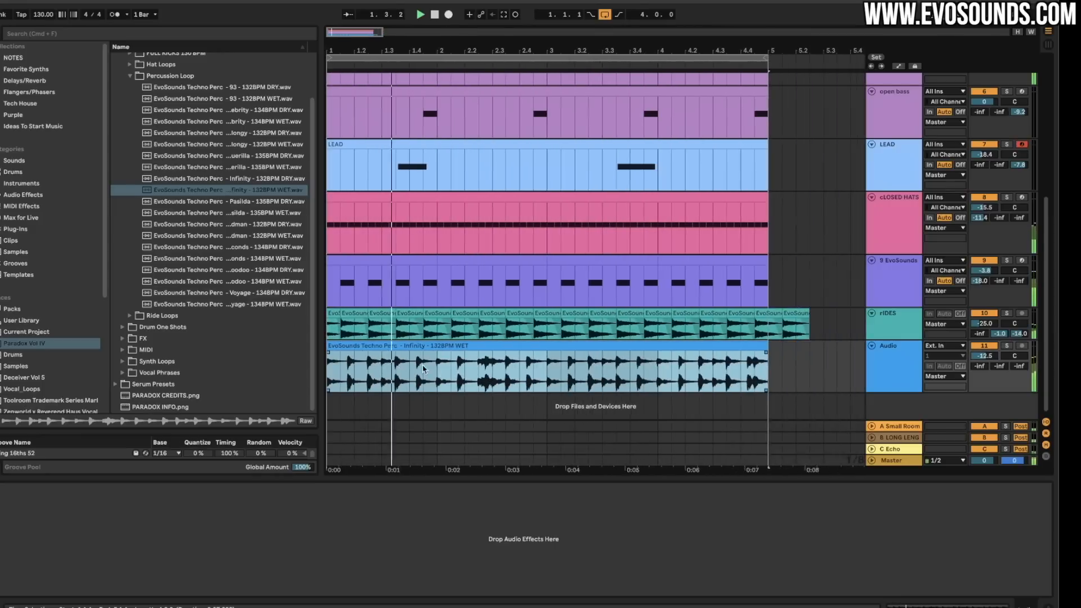
pyautogui.moveTo(329, 355); pyautogui.dragTo(781, 360)
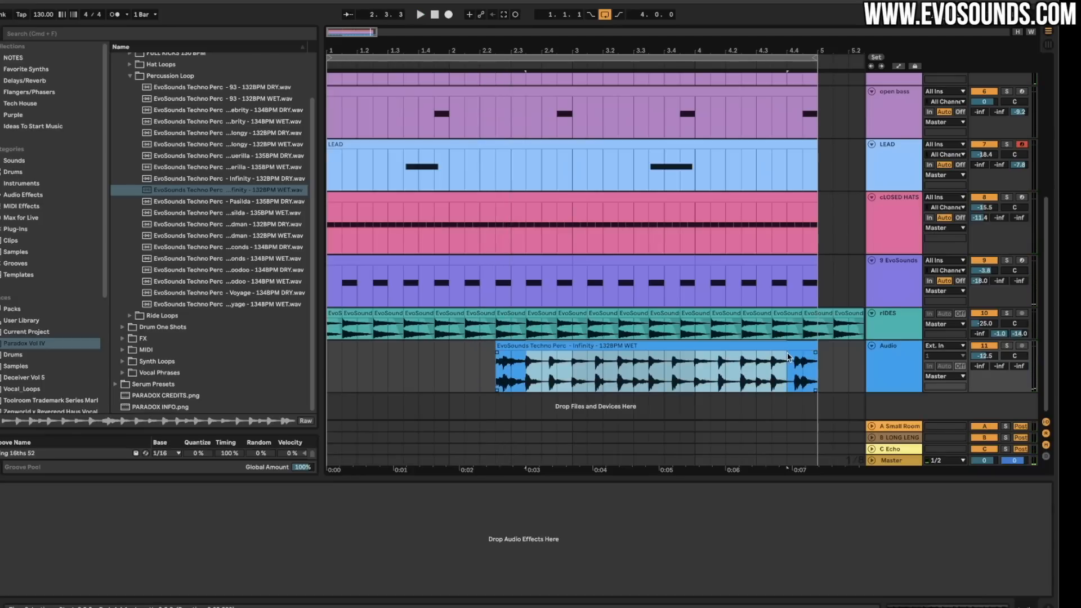
pyautogui.press('Delete')
pyautogui.press('space')
pyautogui.hscroll(1, 550, 362)
pyautogui.click(498, 344)
pyautogui.press('space')
pyautogui.press('space')
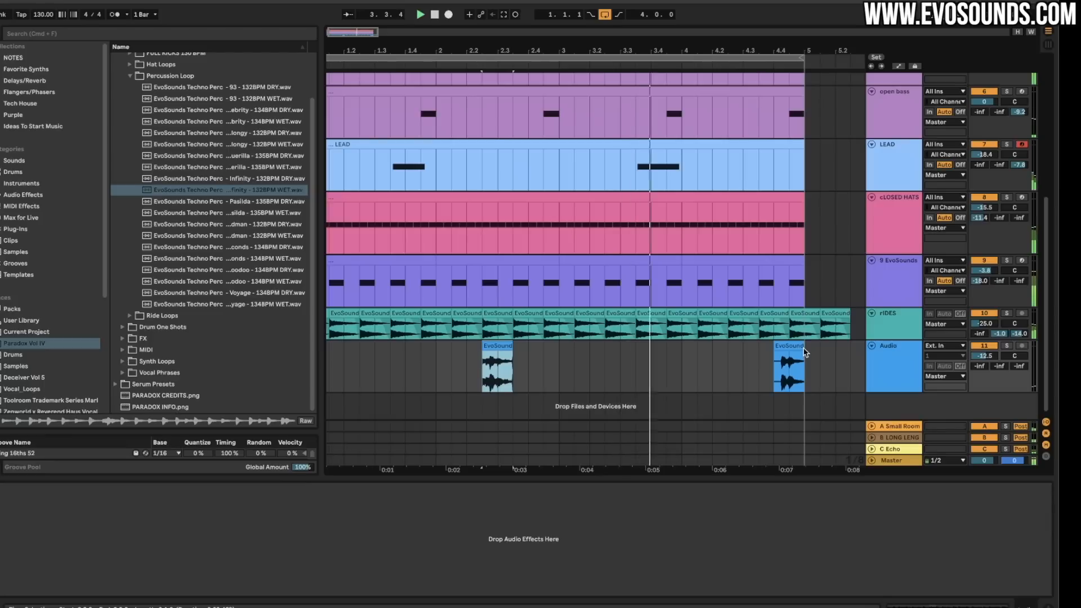
pyautogui.click(783, 356)
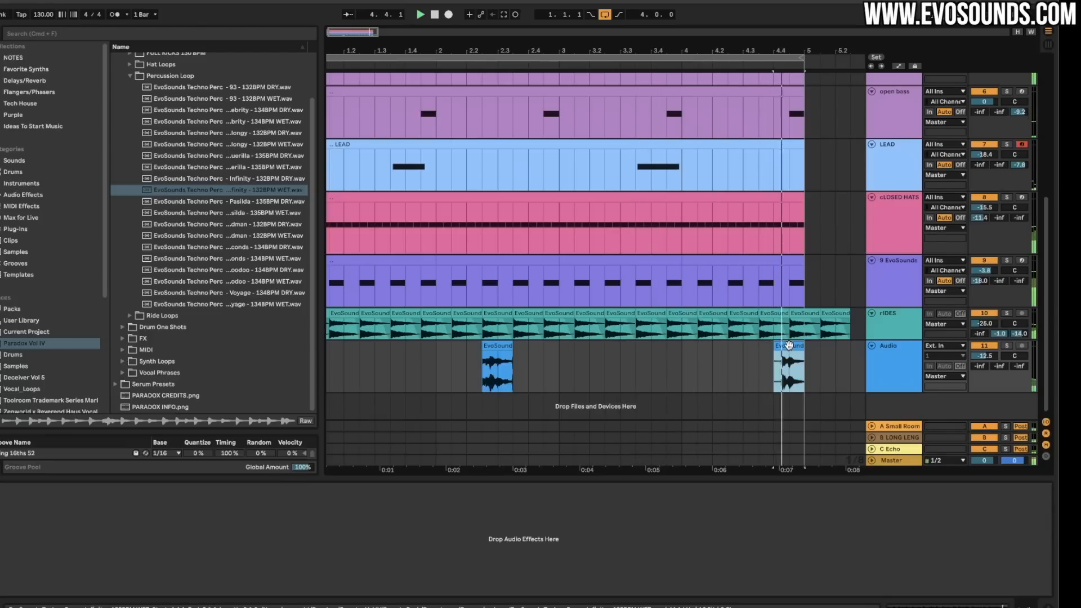
pyautogui.moveTo(774, 348)
pyautogui.mouseDown()
pyautogui.moveTo(728, 348)
pyautogui.moveTo(779, 347)
pyautogui.mouseUp()
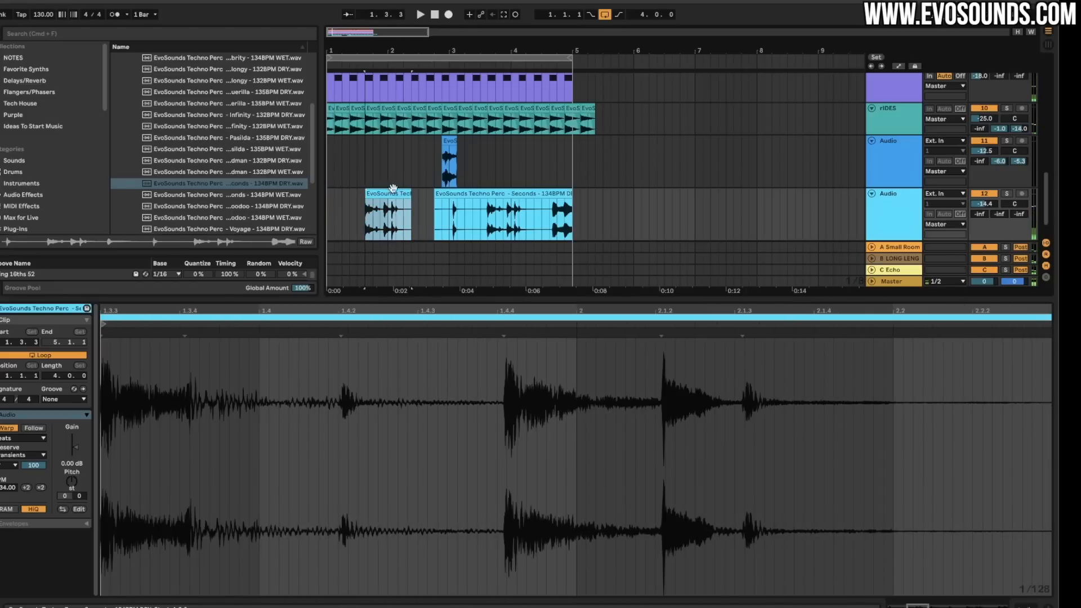
# Trim the Seconds percussion loop to one short hit ending at bar 2, then duplicate its first two bars into bars 3 and 4.
pyautogui.moveTo(404, 195); pyautogui.dragTo(388, 196)
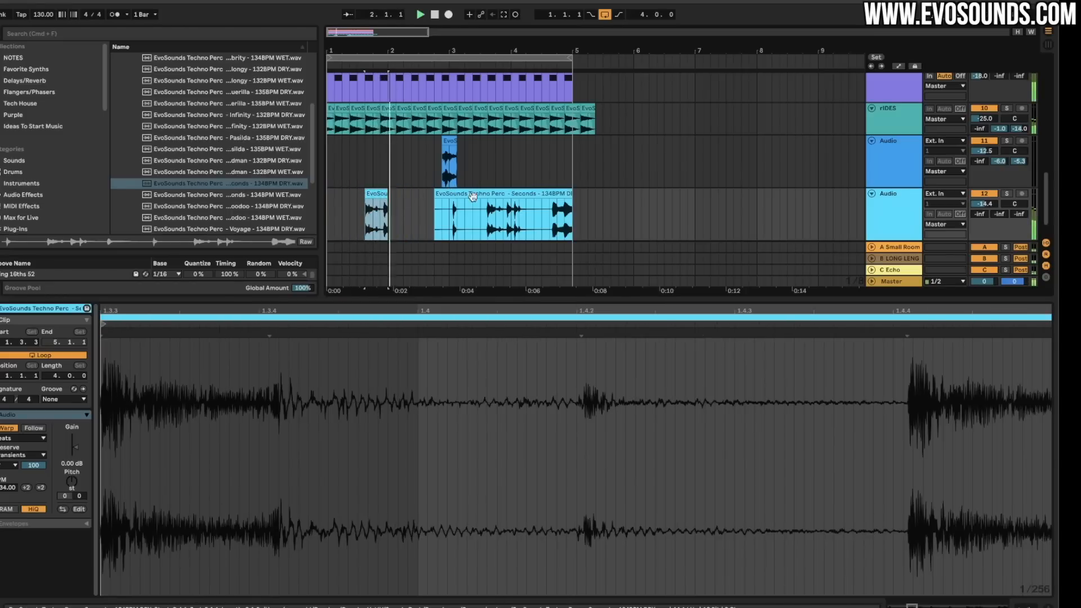
pyautogui.click(489, 196)
pyautogui.press('Delete')
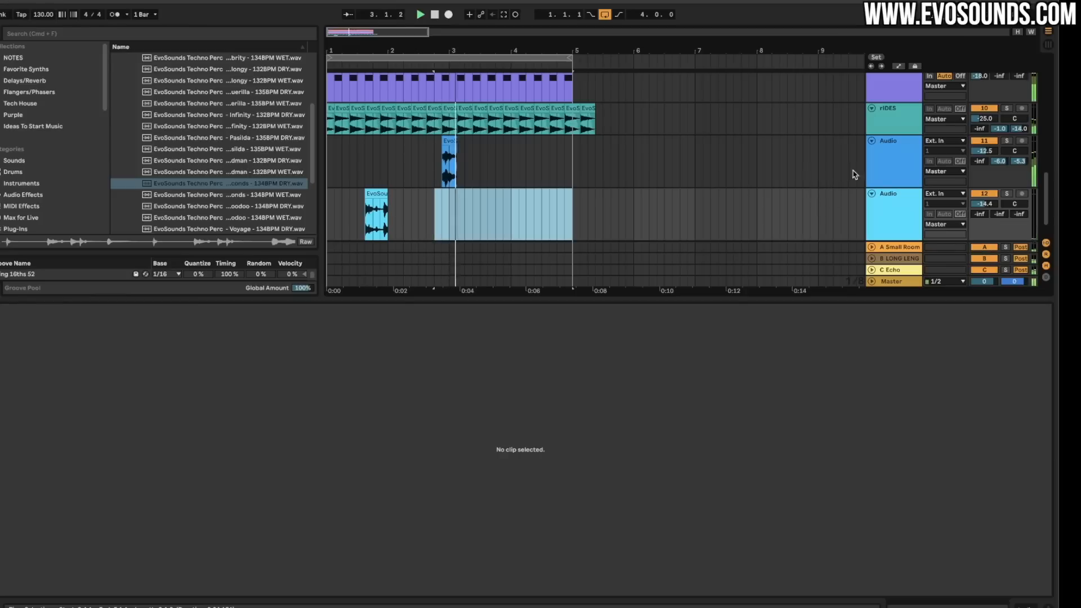
pyautogui.moveTo(449, 203); pyautogui.dragTo(286, 233)
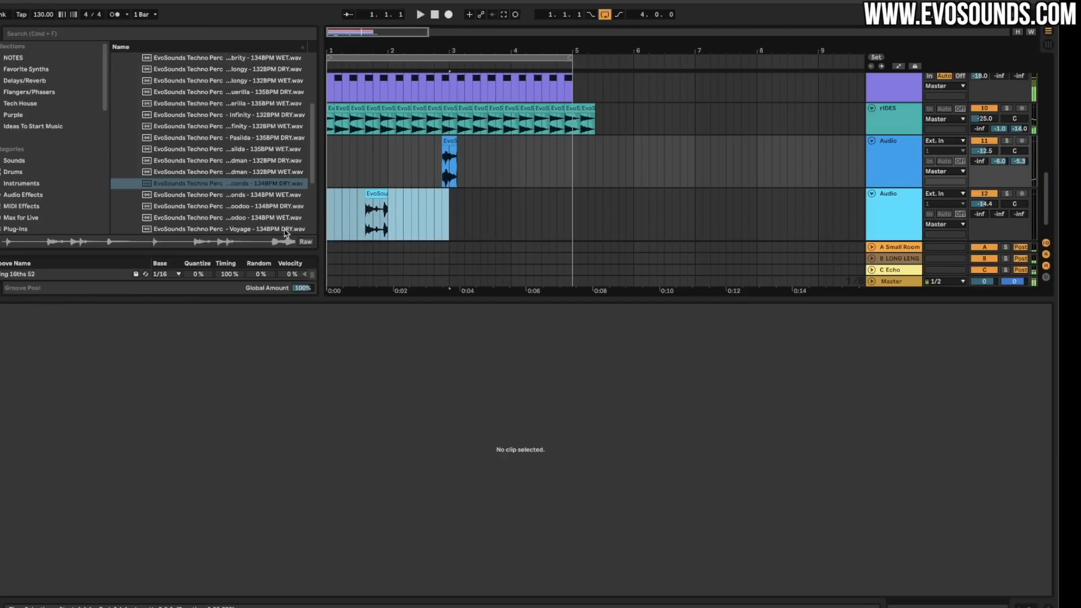
pyautogui.press('super+d')
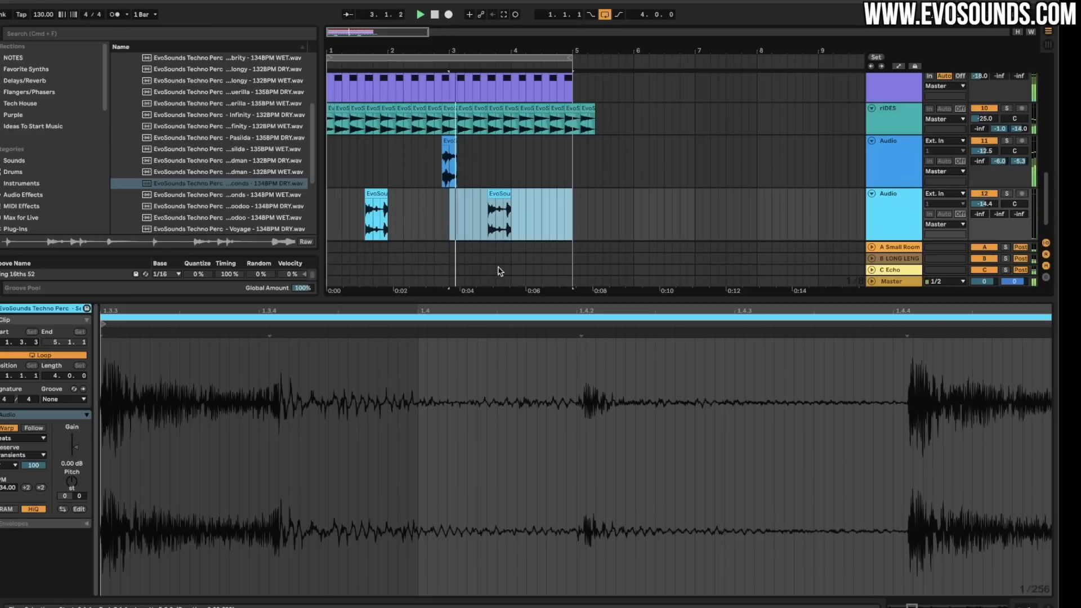
# Set the Seconds percussion track's volume to -16.7 dB, send B to -11.6 dB and send C to -15.6 dB, and fold the track.
pyautogui.scroll(-2, 841, 228)
pyautogui.moveTo(984, 177); pyautogui.dragTo(984, 184)
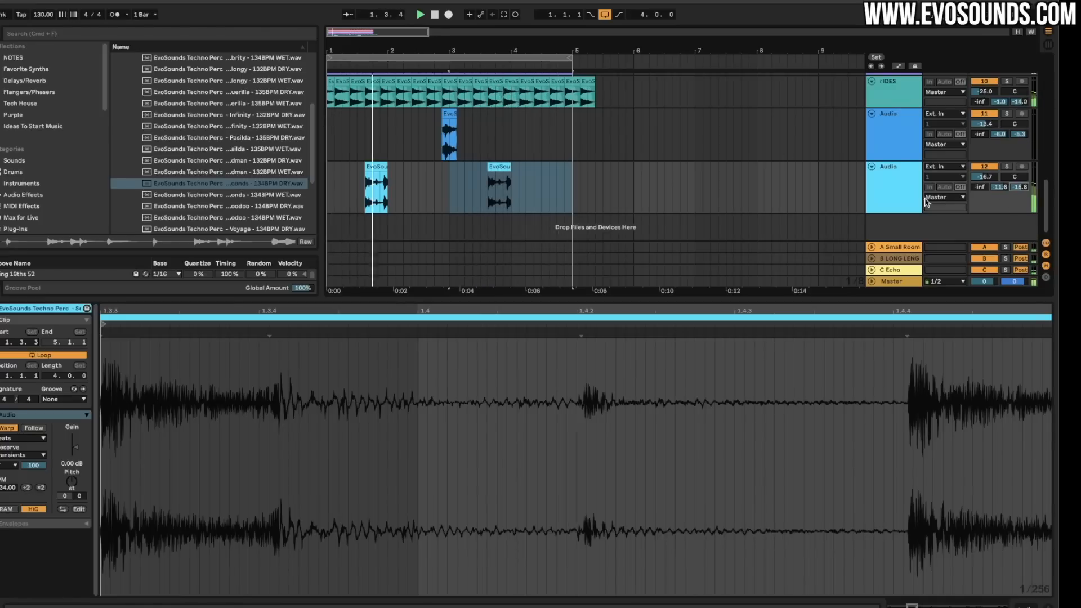
pyautogui.press('super+alt+l')
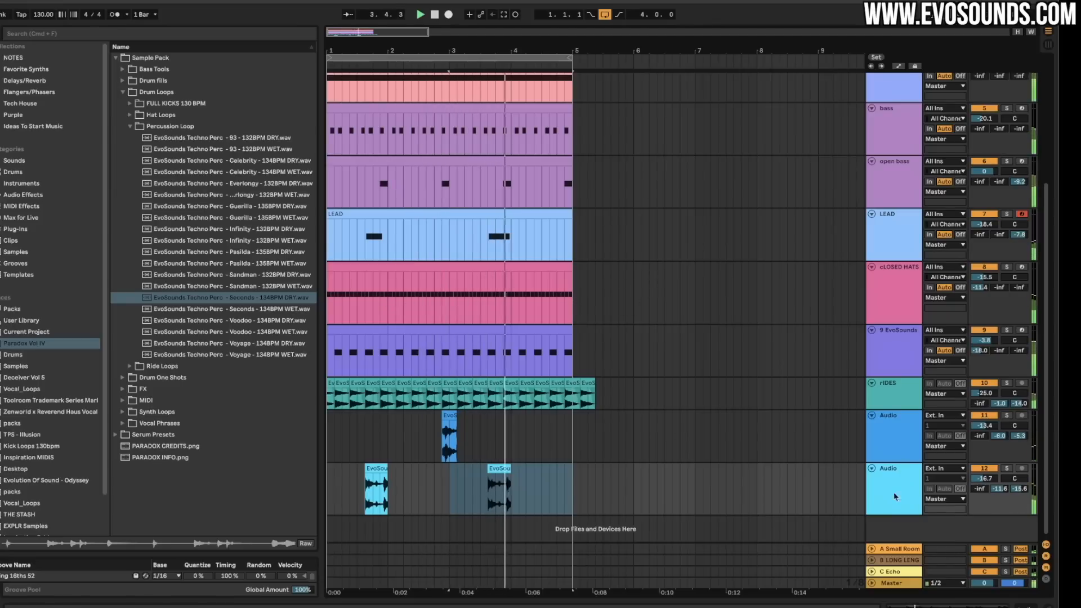
pyautogui.click(872, 466)
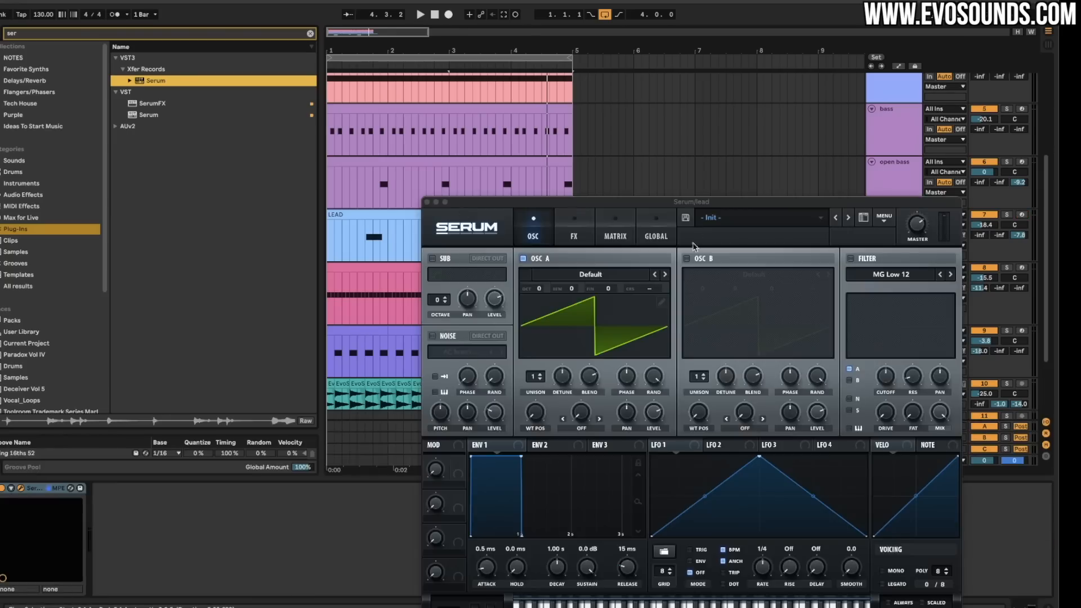
# Load the LD - Atlantis preset from Paradox Vol 4 into the new lead track's Serum and play the groove.
pyautogui.moveTo(701, 202); pyautogui.dragTo(613, 140)
pyautogui.click(630, 155)
pyautogui.moveTo(663, 389)
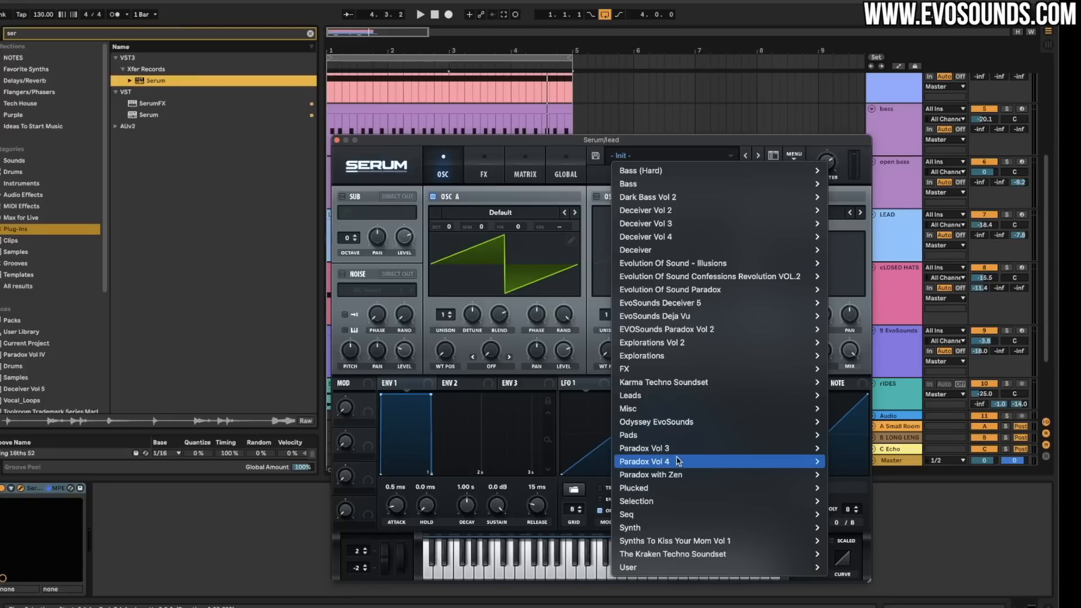
pyautogui.moveTo(678, 463)
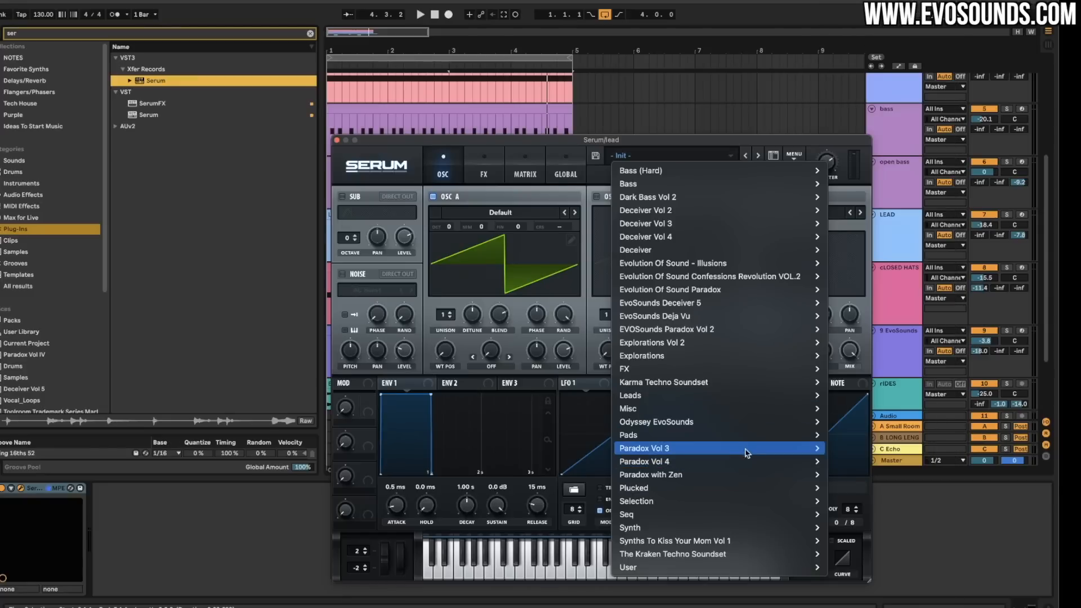
pyautogui.scroll(-10, 884, 473)
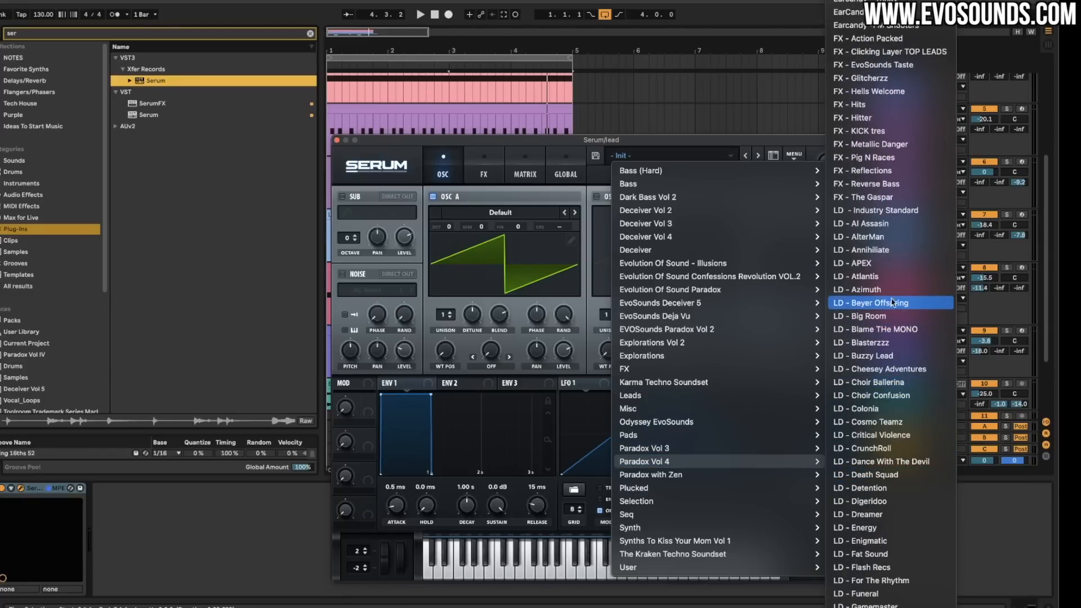
pyautogui.click(893, 281)
pyautogui.press('space')
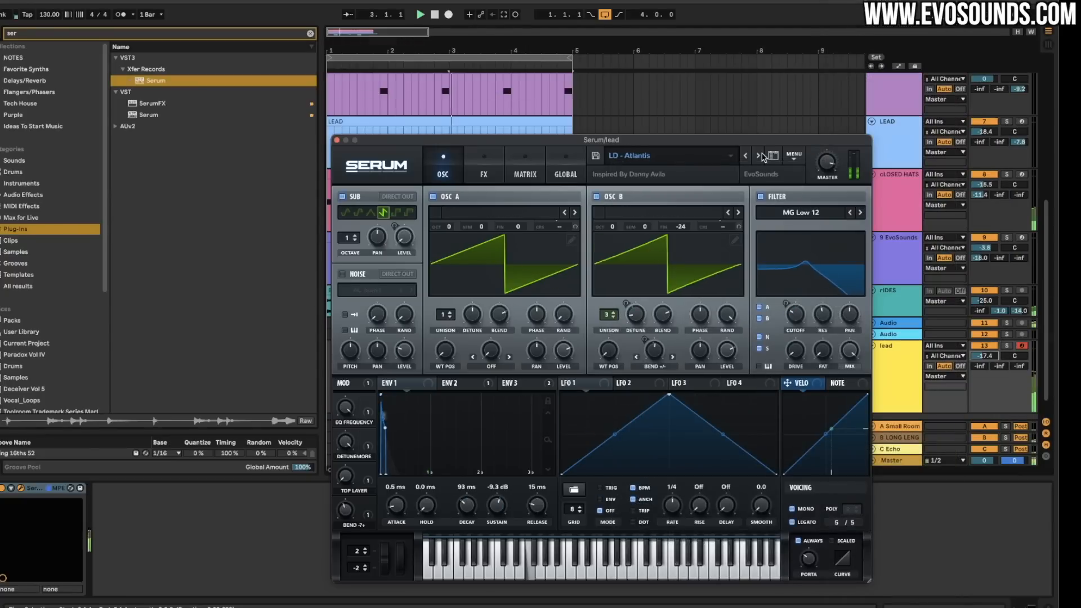
# Balance the lead track's volume and send, and audition the following Serum presets until LD - Choir Ballerina is loaded.
pyautogui.moveTo(971, 359); pyautogui.dragTo(971, 323)
pyautogui.moveTo(987, 367); pyautogui.dragTo(987, 334)
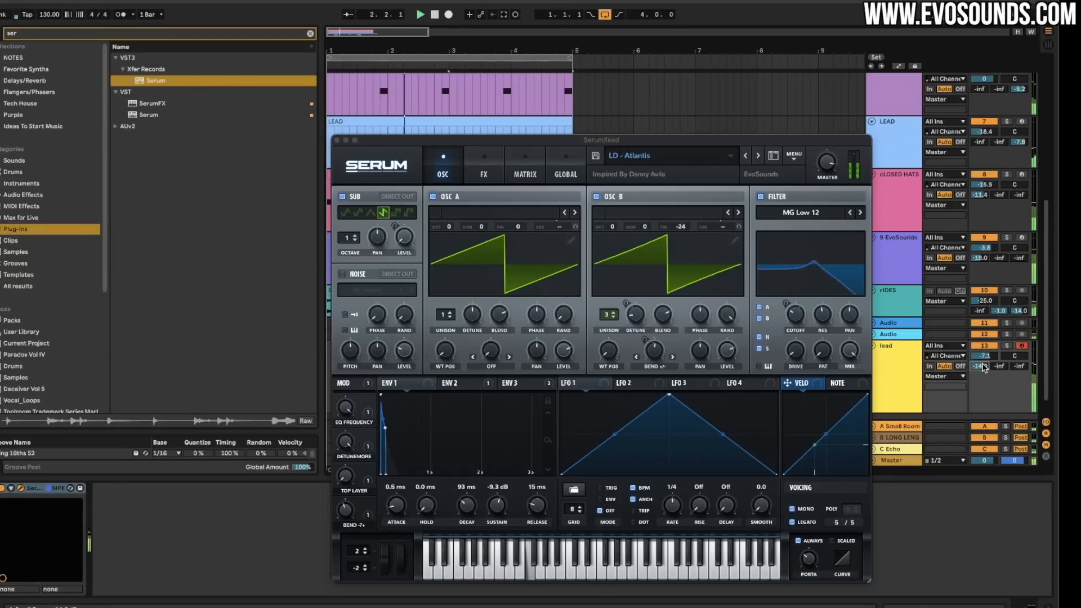
pyautogui.click(759, 156)
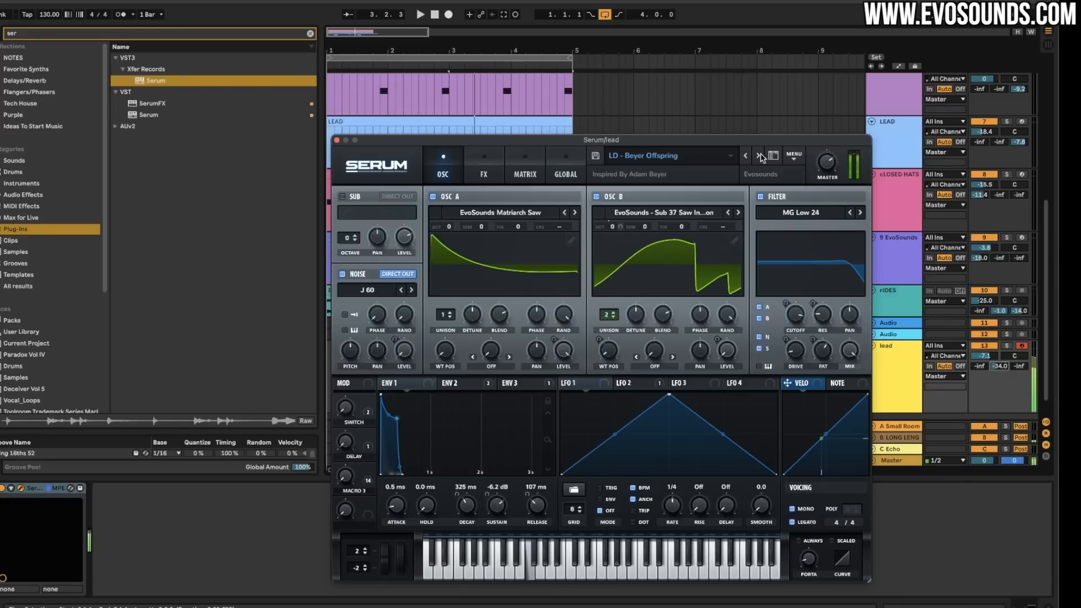
pyautogui.click(760, 156)
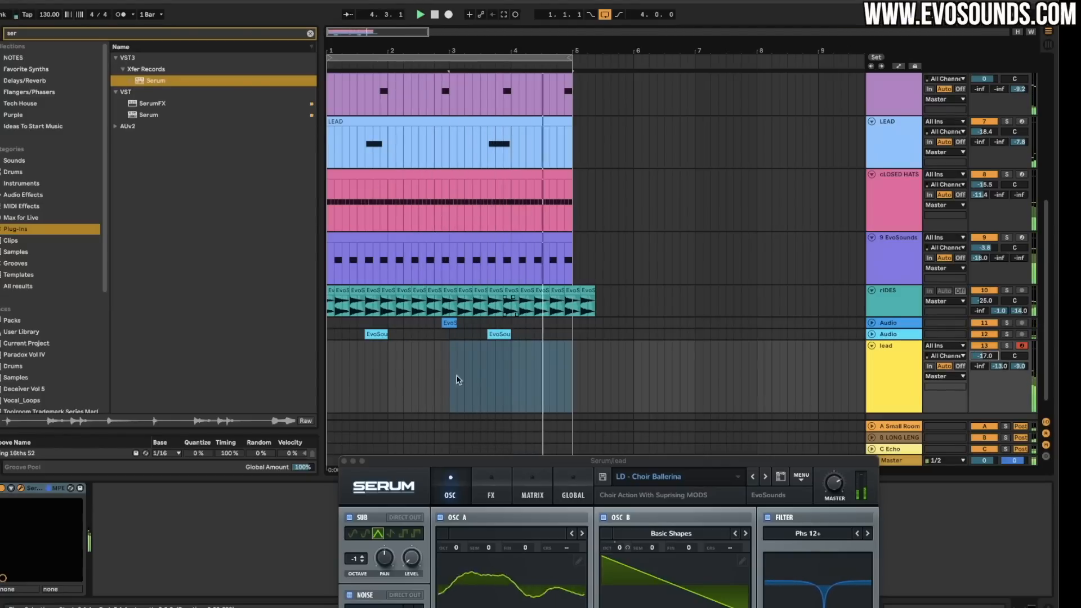
# Record a MIDI lead phrase over bars 1 to 4 on the lead track and play it back.
pyautogui.moveTo(329, 372); pyautogui.dragTo(579, 371)
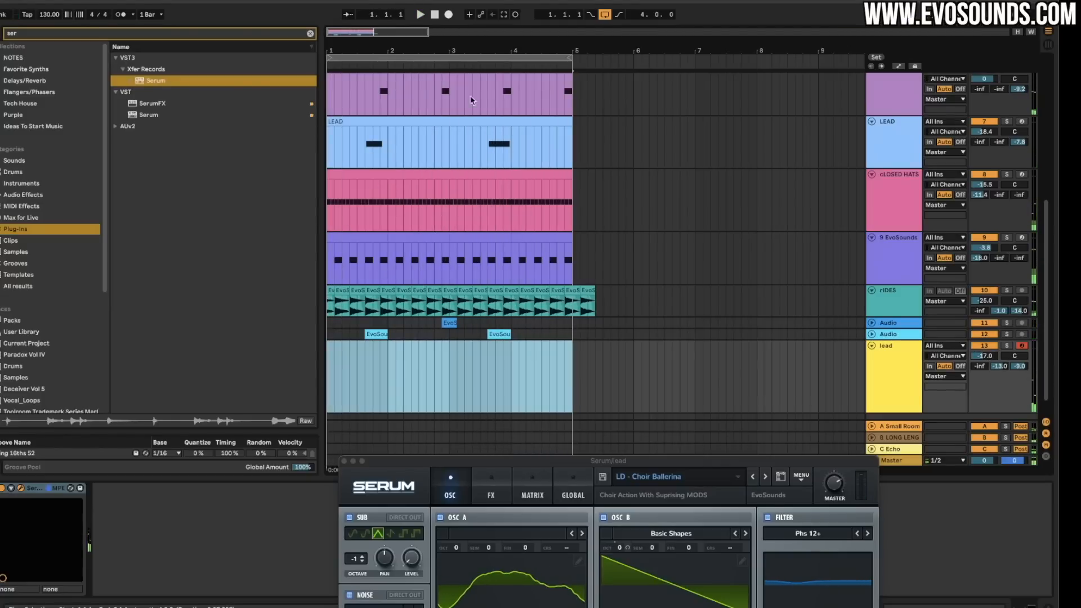
pyautogui.click(449, 14)
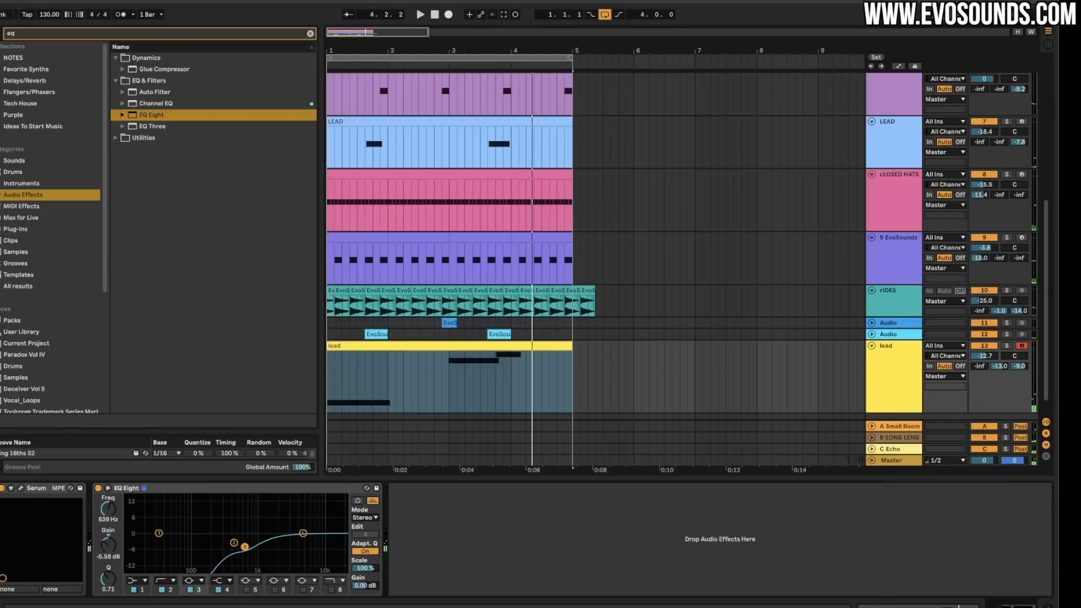
pyautogui.press('space')
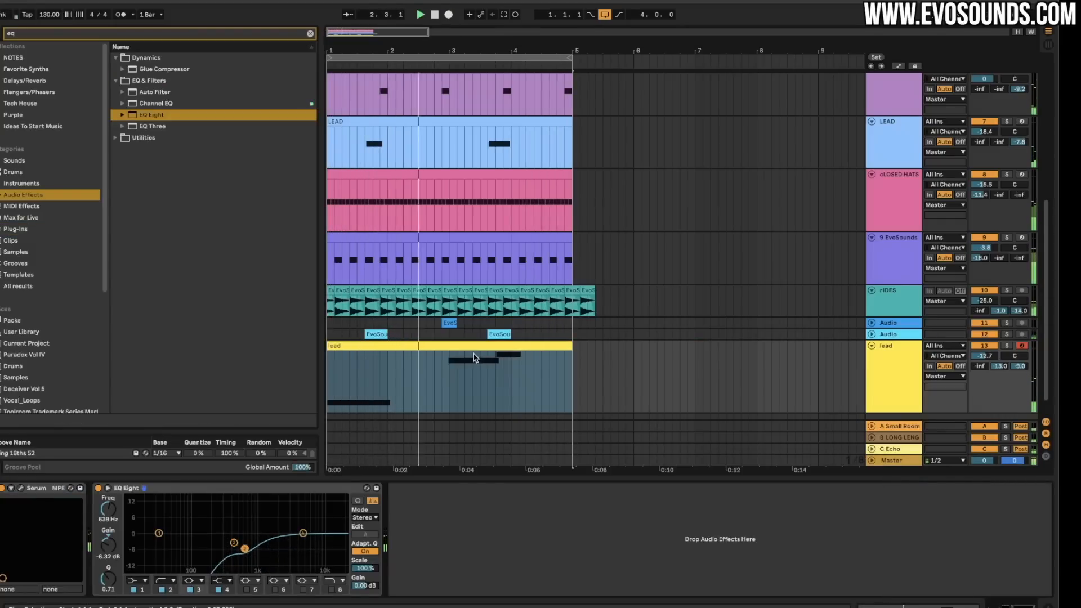
# Open the recorded lead clip, select its notes from bar 3 onward, and set the lead track's volume to -12.6 dB.
pyautogui.doubleClick(456, 376)
pyautogui.moveTo(677, 543); pyautogui.dragTo(932, 509)
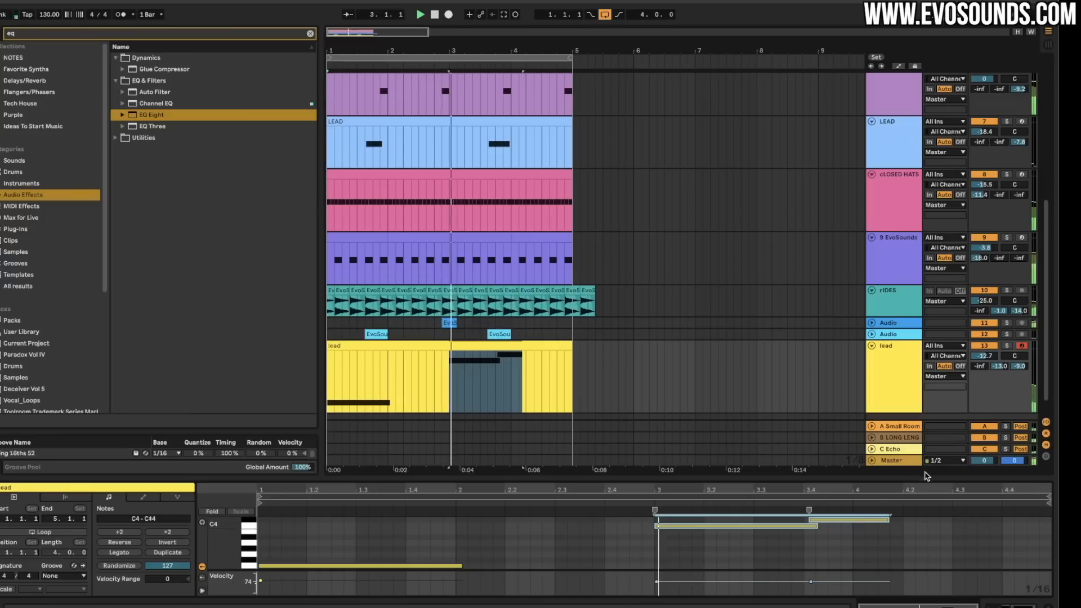
pyautogui.moveTo(983, 357); pyautogui.dragTo(984, 363)
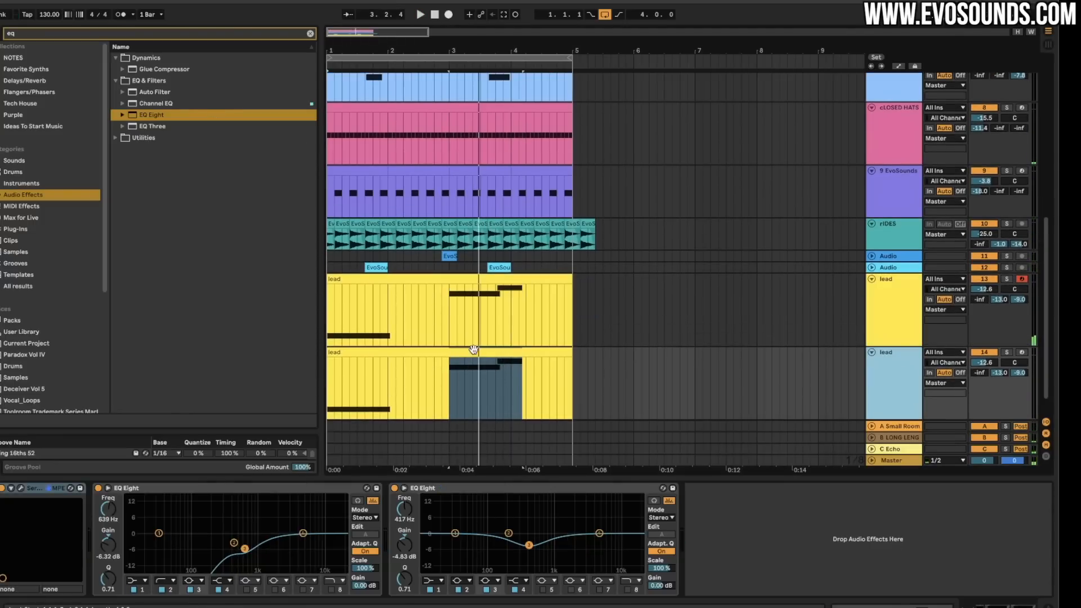
# Remove the first EQ Eight from the duplicated lead track and make band 3 of the remaining one a low cut at 316 Hz.
pyautogui.click(268, 489)
pyautogui.press('Delete')
pyautogui.click(193, 581)
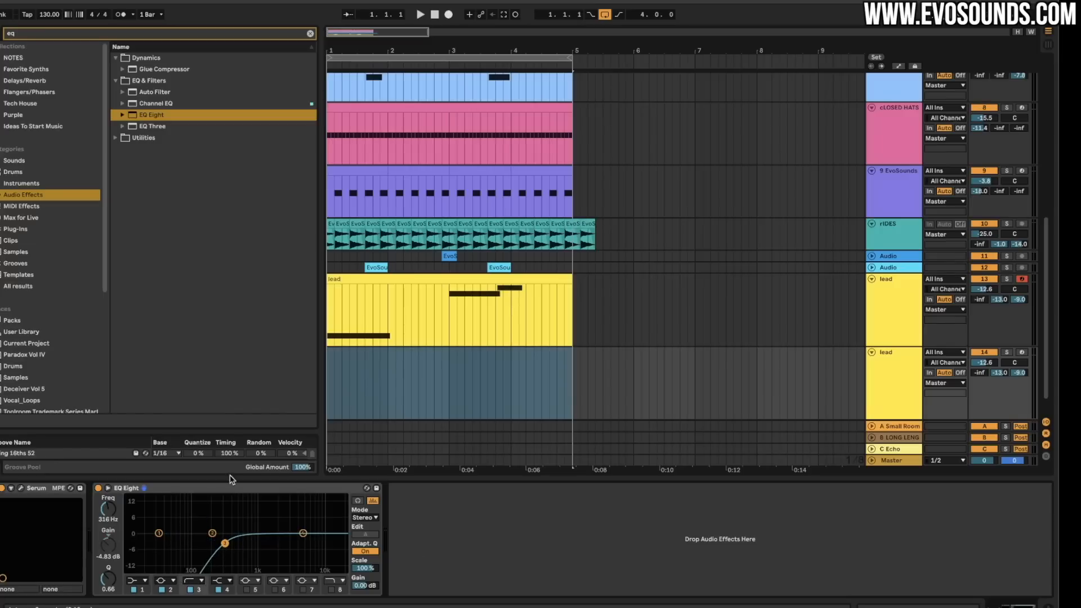
# Load LD - Funeral from Paradox Vol 4 into the duplicated lead's Serum and audition lead presets with the groove.
pyautogui.click(720, 218)
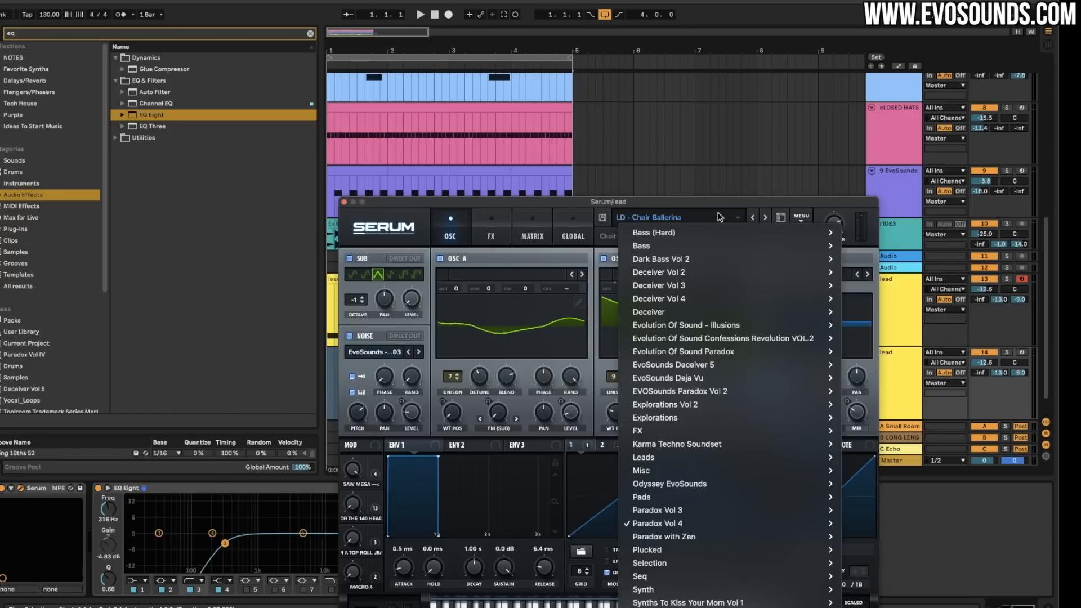
pyautogui.moveTo(722, 529)
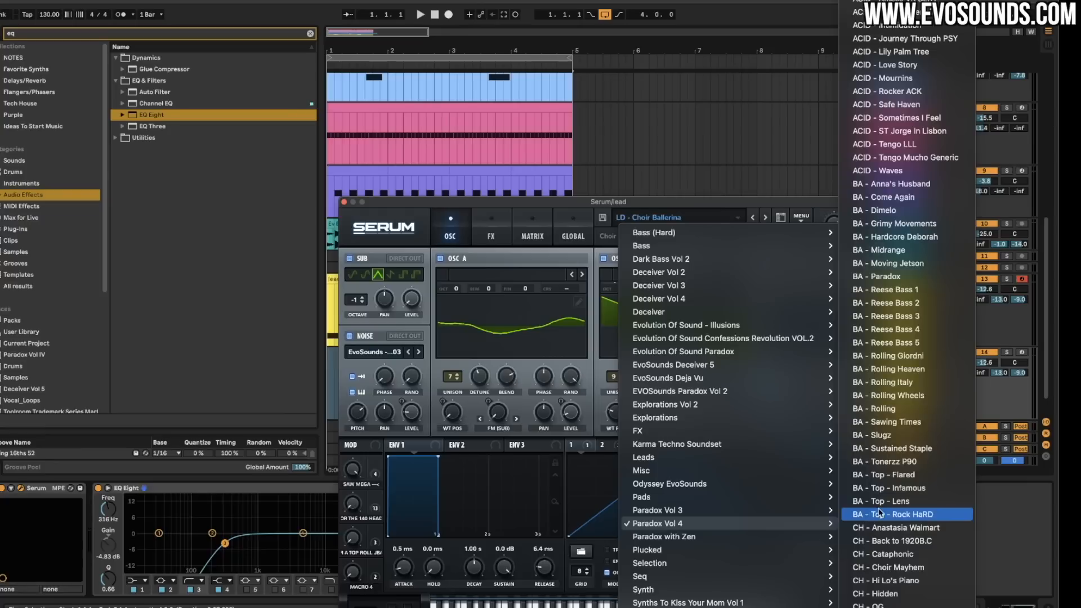
pyautogui.scroll(-20, 878, 513)
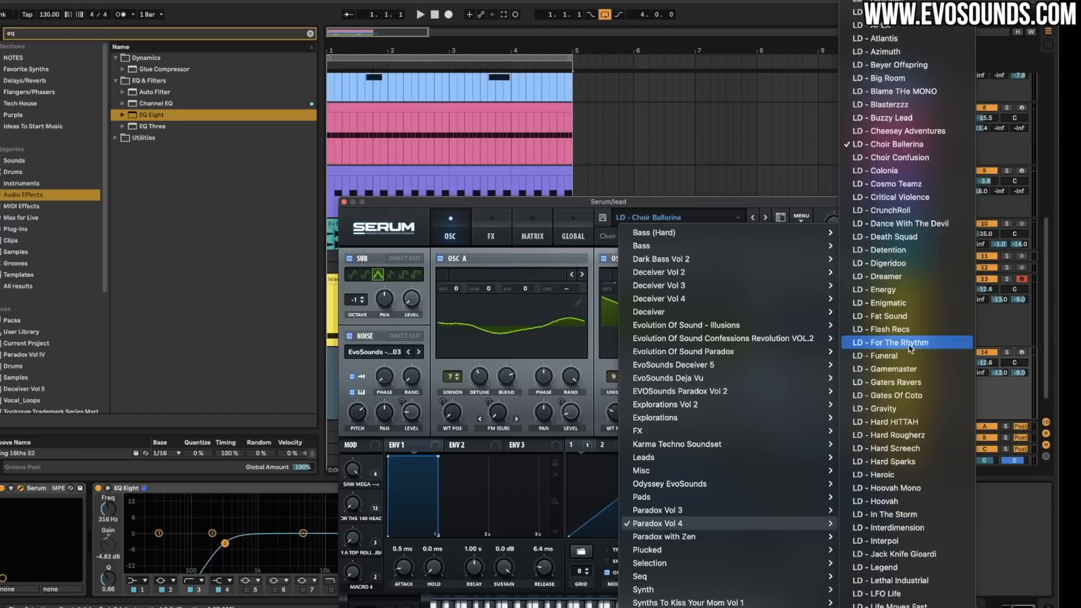
pyautogui.click(907, 358)
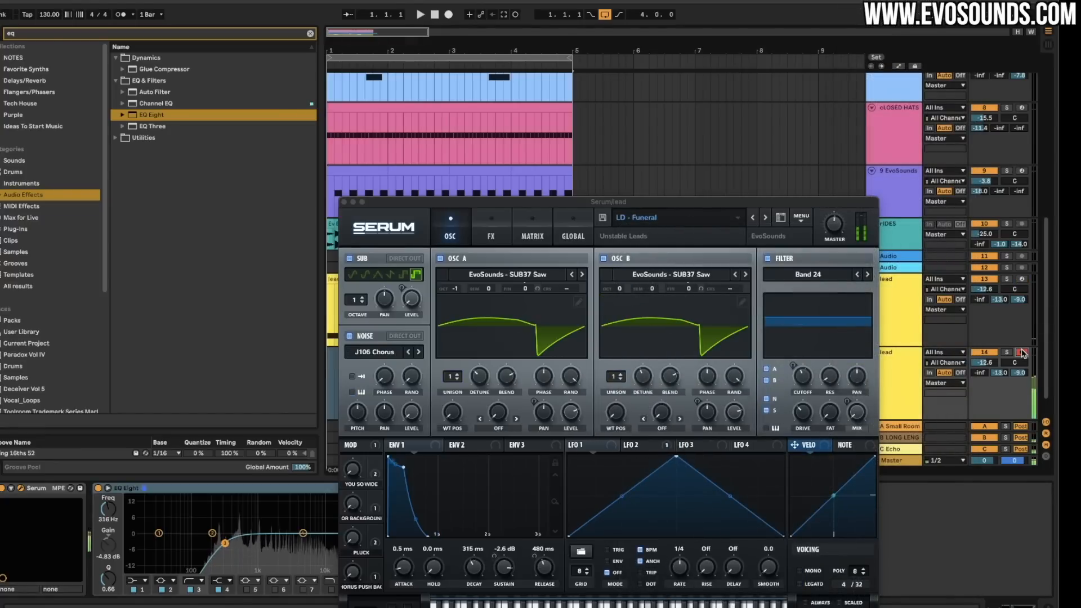
pyautogui.press('space')
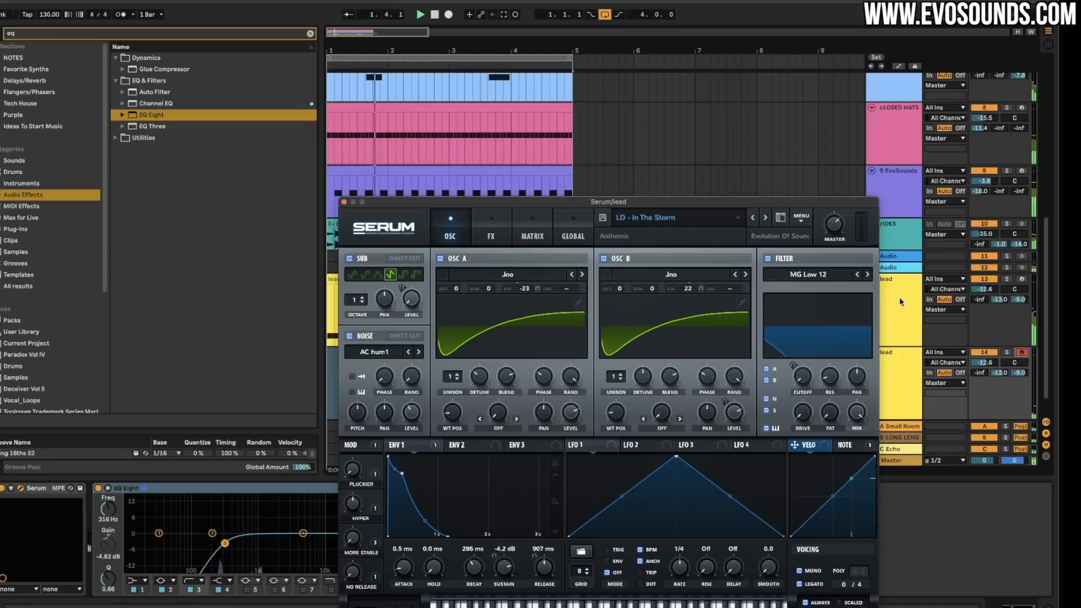
pyautogui.click(981, 352)
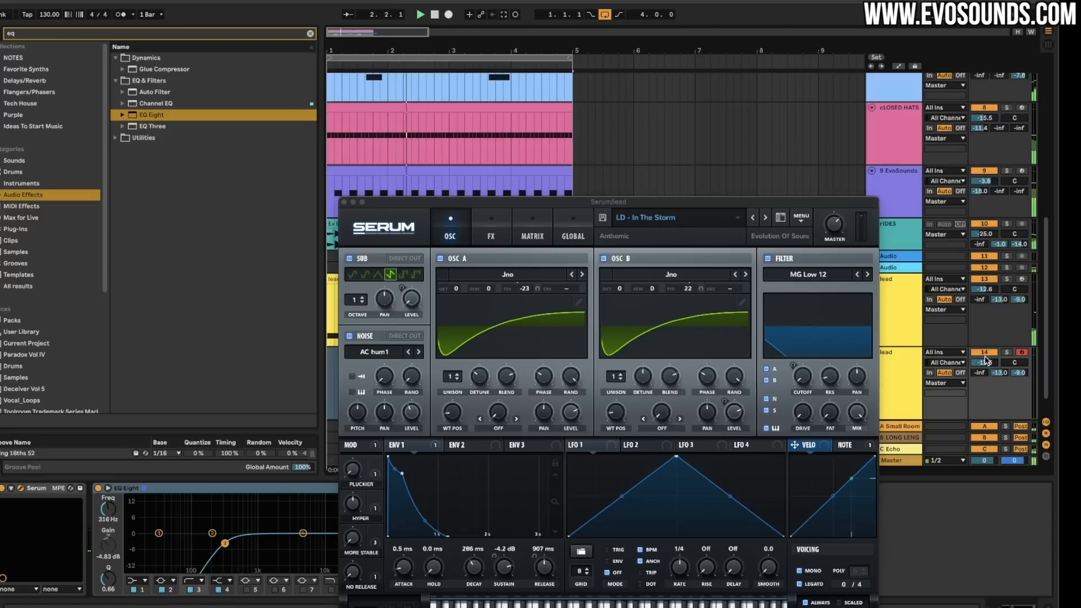
# Add Ozone 9 to the master with the High Detail Compressed preset, play the groove and close the plug-in windows.
pyautogui.click(909, 461)
pyautogui.click(32, 230)
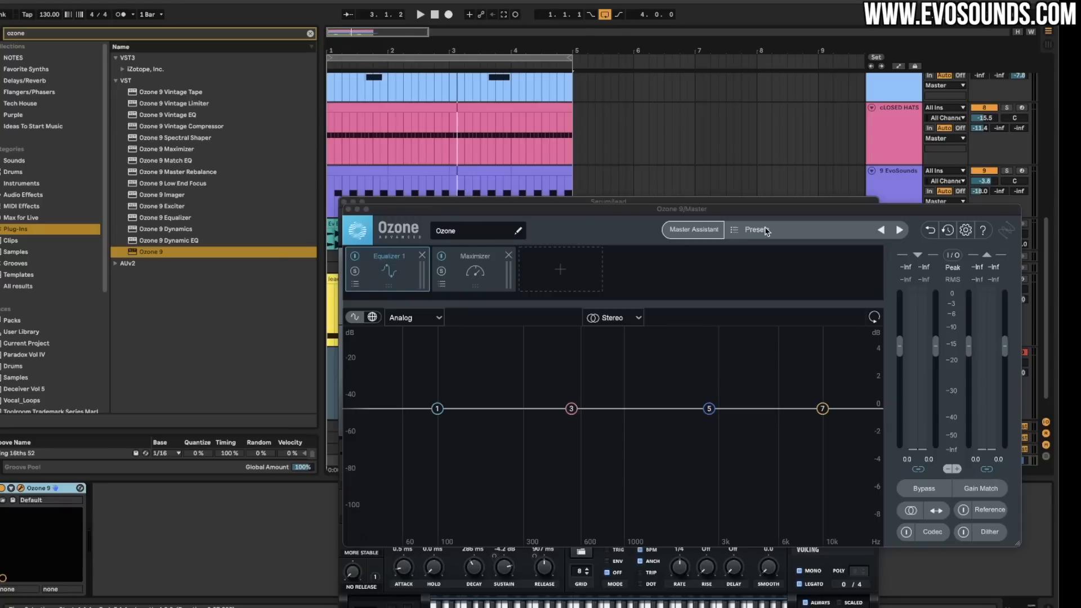
pyautogui.click(764, 230)
pyautogui.click(327, 105)
pyautogui.click(378, 139)
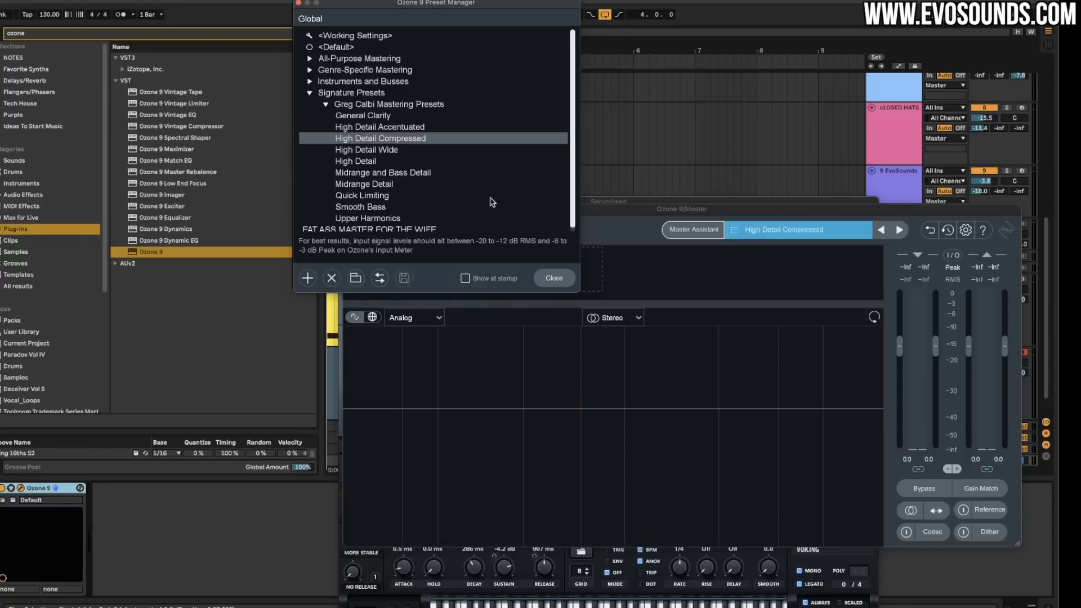
pyautogui.click(551, 277)
pyautogui.press('space')
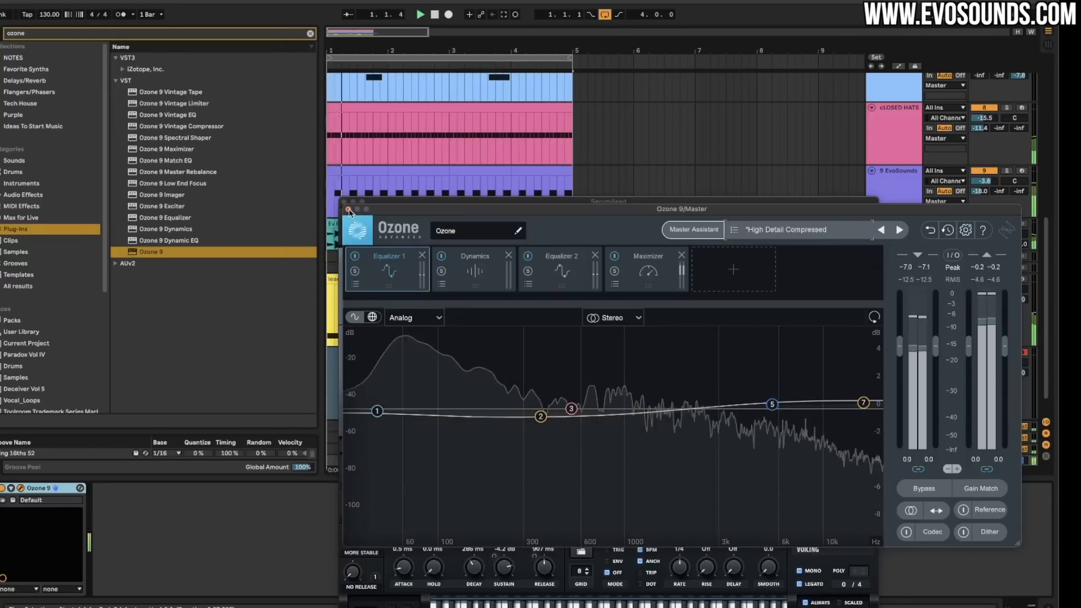
pyautogui.click(347, 209)
pyautogui.click(343, 203)
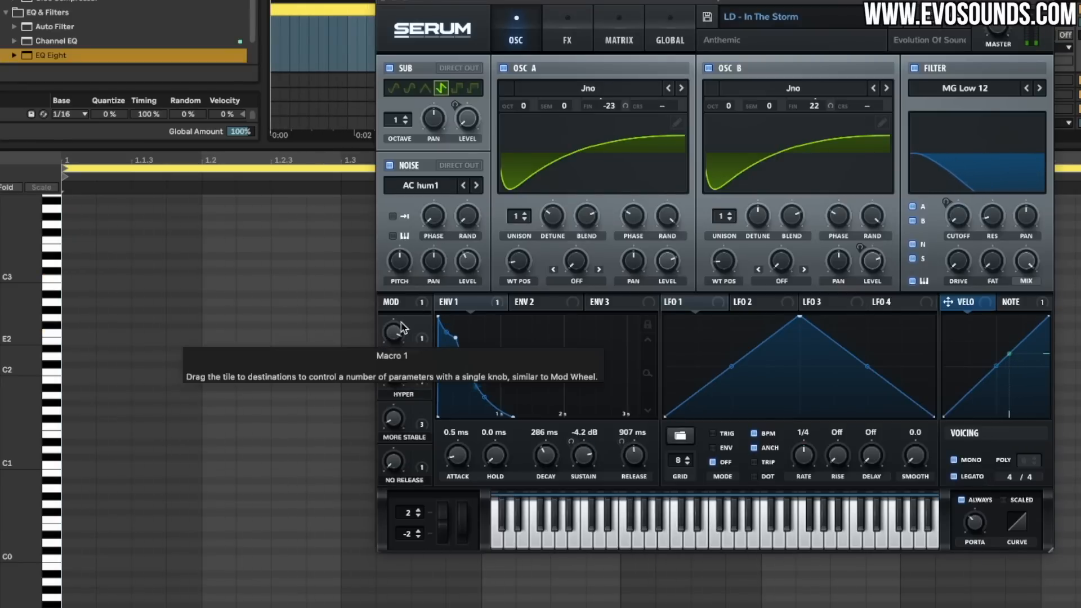
# Turn up the Hyper macro of LD - In The Storm and ride its Pluckier macro between 27% and 14% while playing.
pyautogui.moveTo(406, 329); pyautogui.dragTo(398, 361)
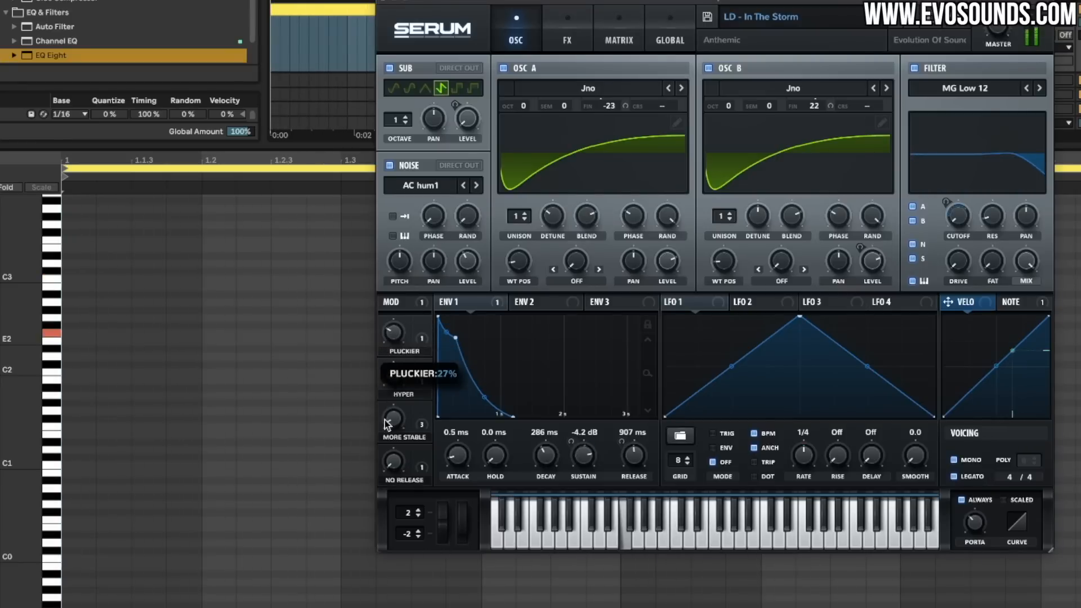
pyautogui.moveTo(385, 445); pyautogui.dragTo(369, 386)
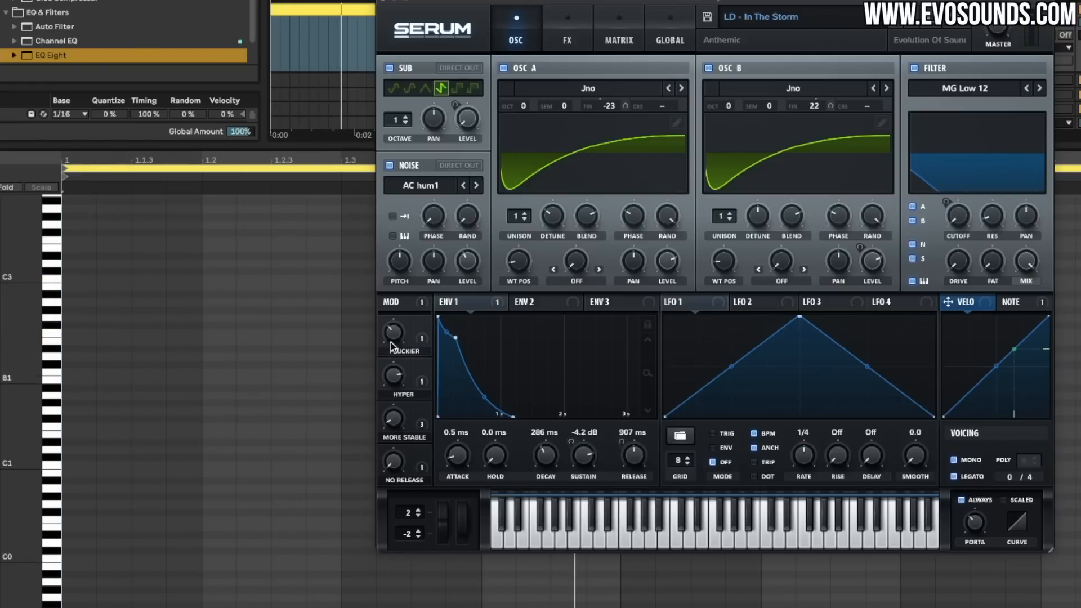
pyautogui.moveTo(391, 339); pyautogui.dragTo(385, 337)
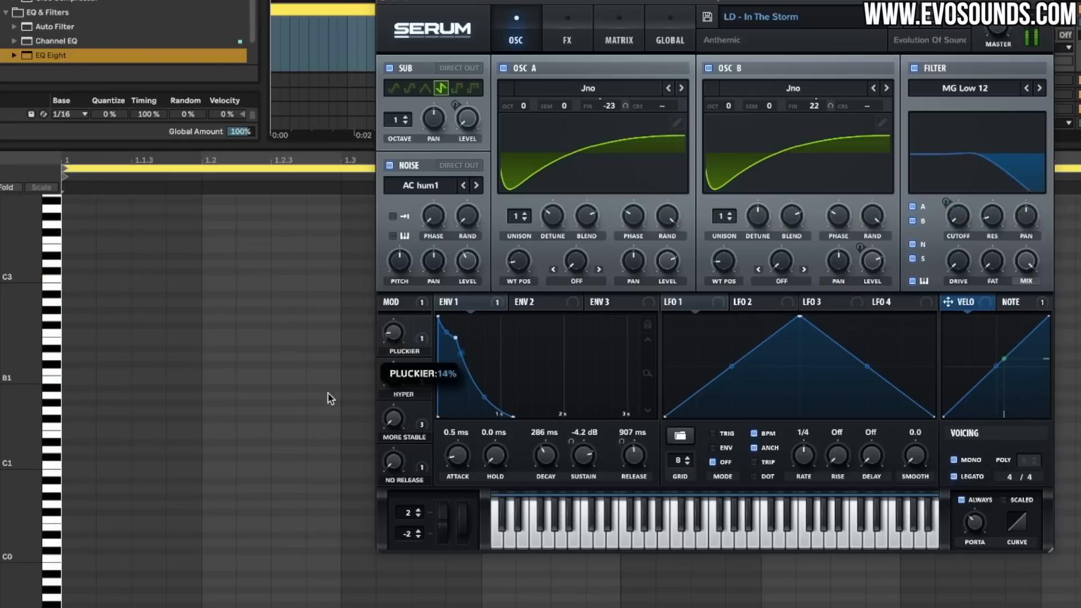
pyautogui.moveTo(356, 338); pyautogui.dragTo(339, 365)
pyautogui.moveTo(326, 408)
pyautogui.mouseDown()
pyautogui.moveTo(338, 374)
pyautogui.moveTo(319, 404)
pyautogui.mouseUp()
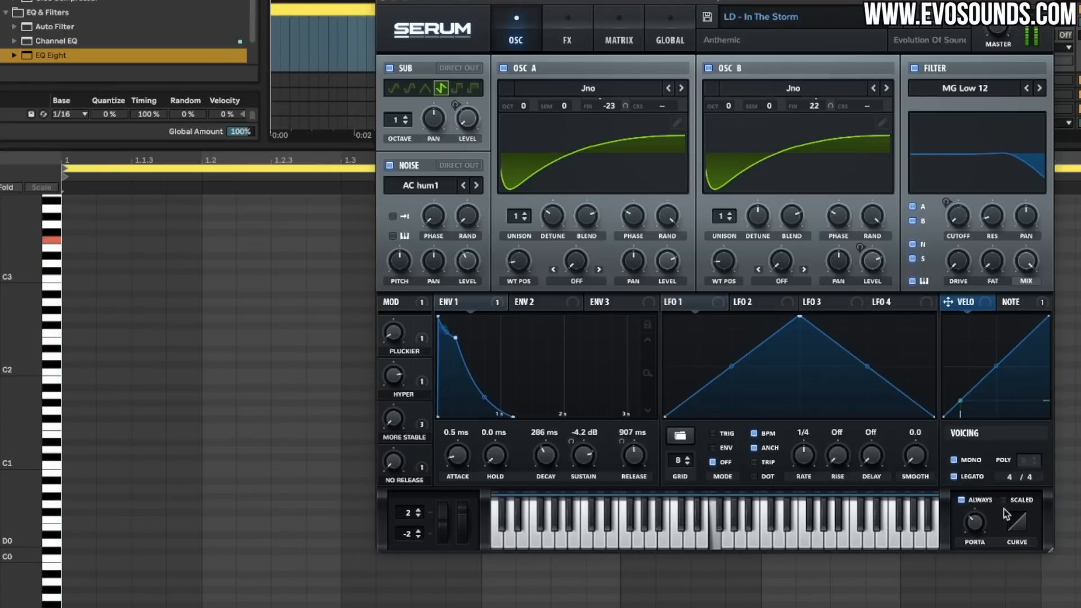
# Move the Serum window aside and sweep the low-cut band of the master's EQ Eight up through the spectrum.
pyautogui.moveTo(745, 2); pyautogui.dragTo(594, 165)
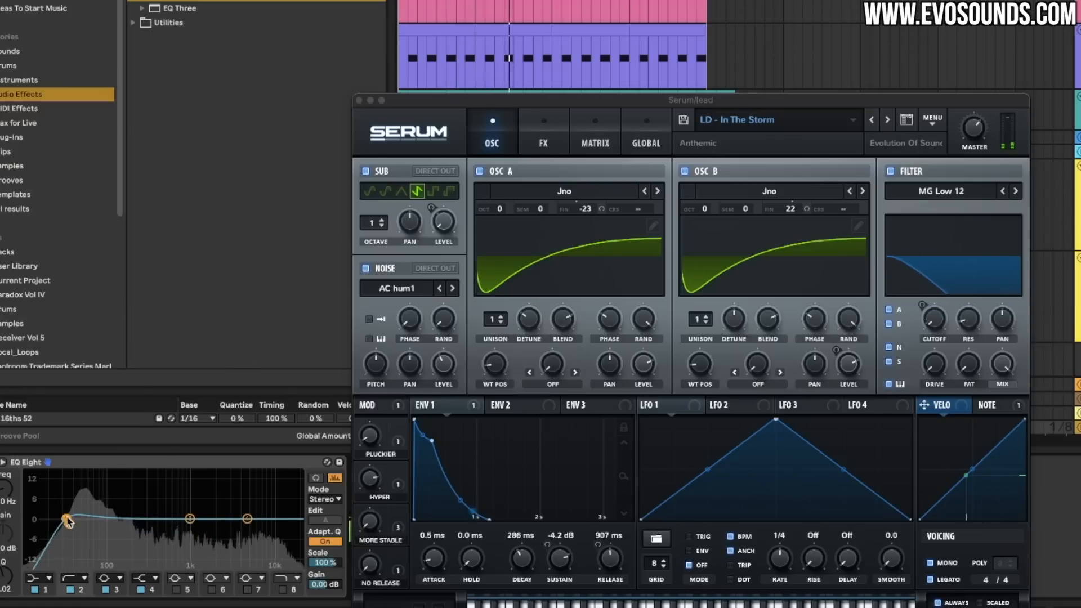
pyautogui.click(66, 519)
pyautogui.moveTo(133, 508); pyautogui.dragTo(278, 495)
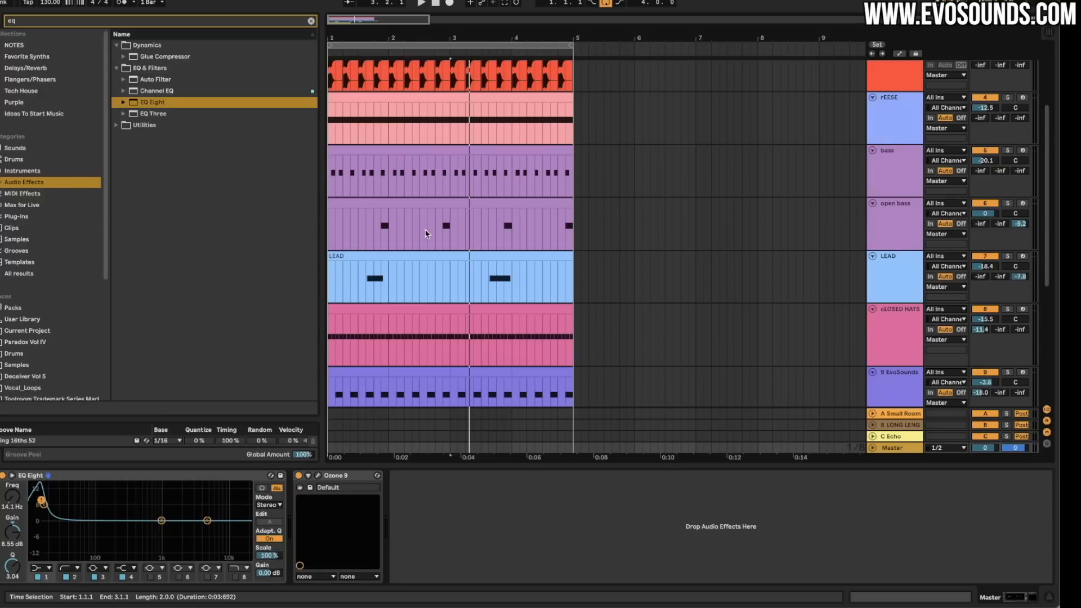
# Deactivate the rEESE track.
pyautogui.scroll(-8, 426, 233)
pyautogui.scroll(12, 603, 337)
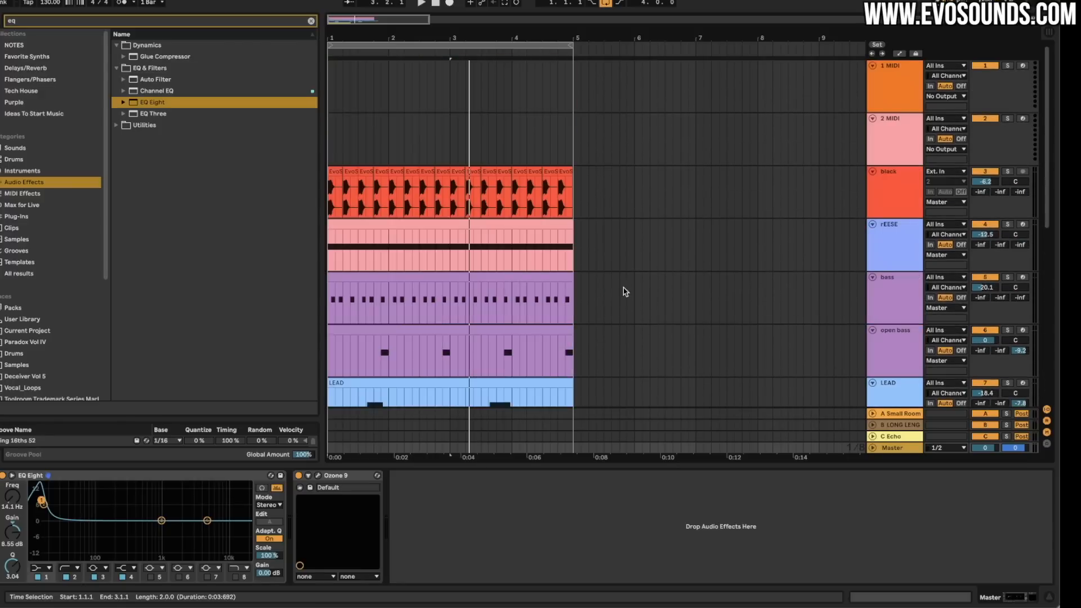
pyautogui.click(894, 228)
pyautogui.scroll(-2, 929, 208)
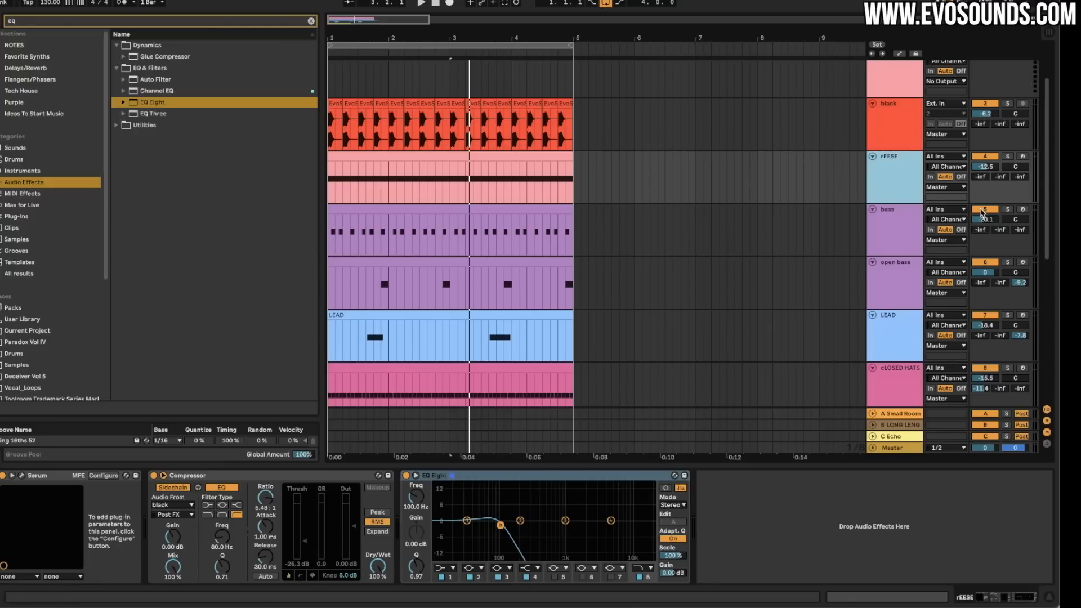
pyautogui.click(983, 157)
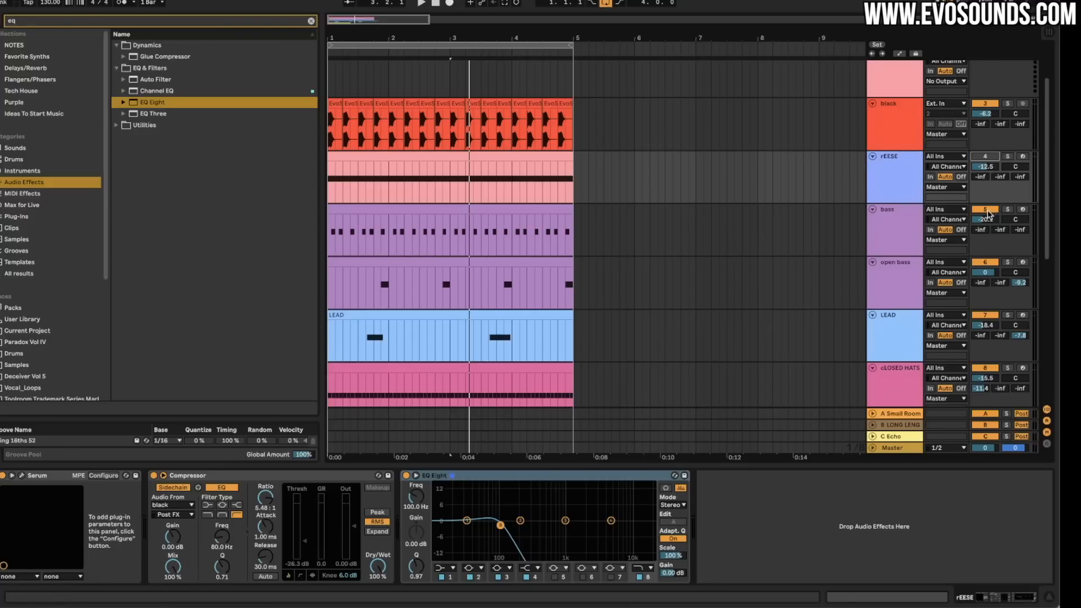
# On the master's EQ Eight, move band 1 to 63.9 Hz at 1.36 dB and the low cut to 230 Hz, and play the groove.
pyautogui.scroll(-10, 983, 281)
pyautogui.click(922, 449)
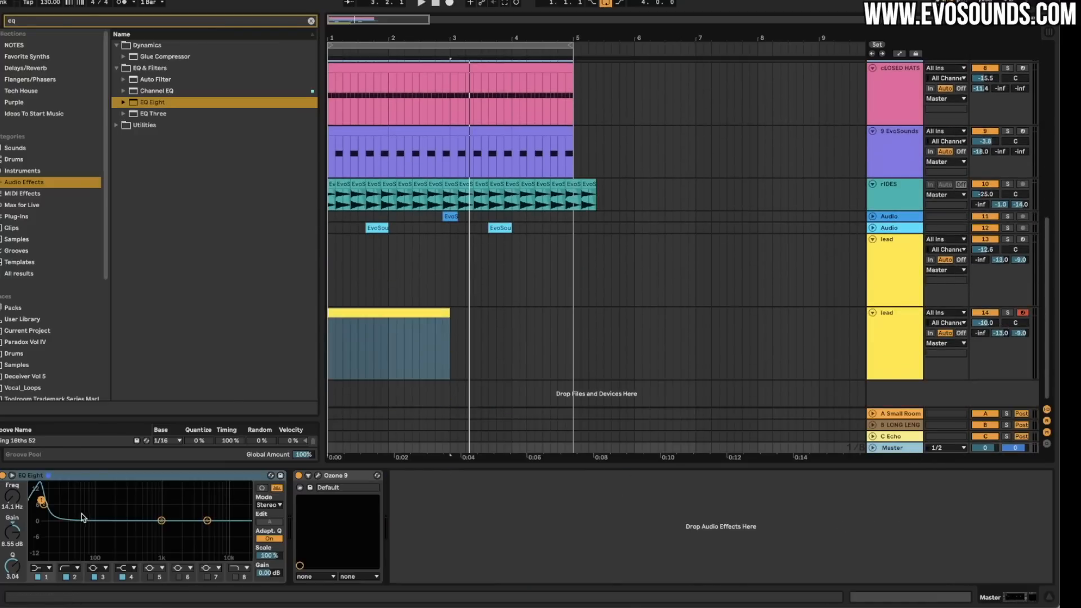
pyautogui.moveTo(39, 500); pyautogui.dragTo(78, 522)
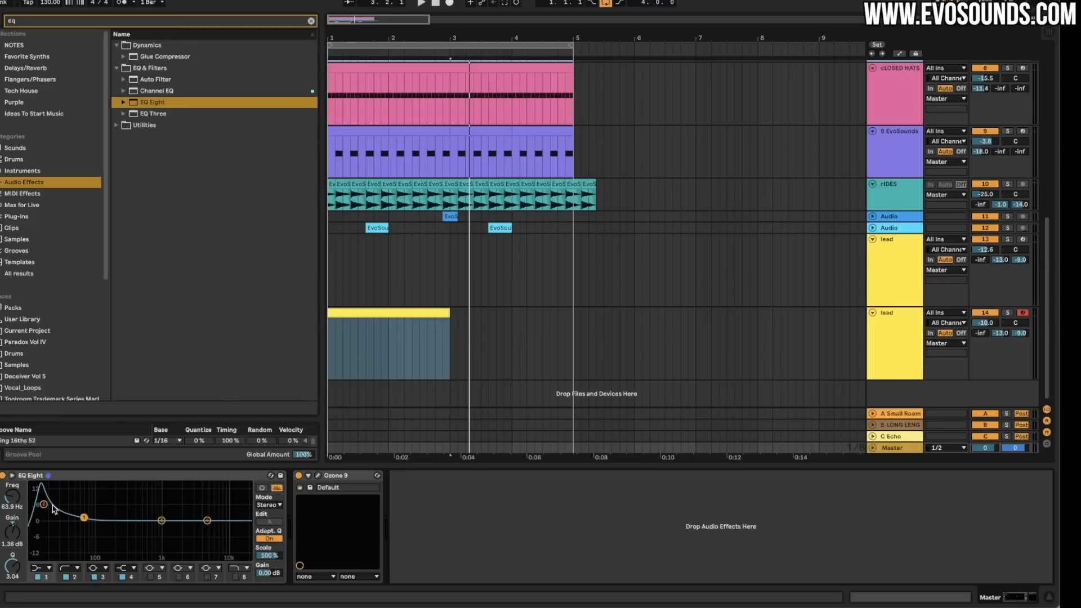
pyautogui.press('space')
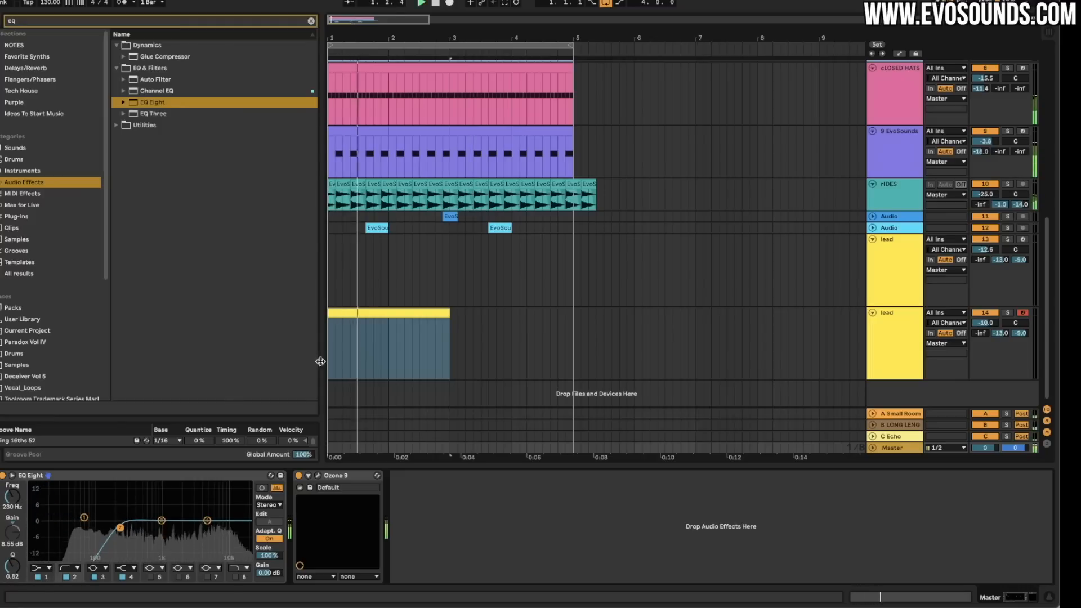
# Deactivate the bass, open bass, LEAD, cLOSED HATS, 9 EvoSounds and rIDES tracks one after another while playing the groove.
pyautogui.scroll(10, 951, 234)
pyautogui.press('space')
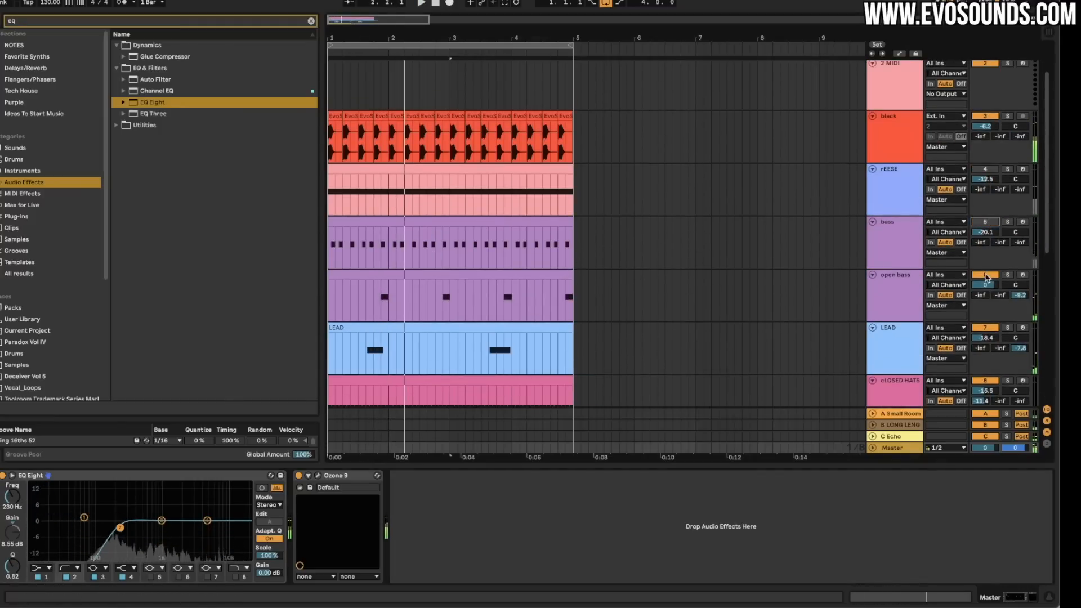
pyautogui.scroll(-3, 982, 276)
pyautogui.press('space')
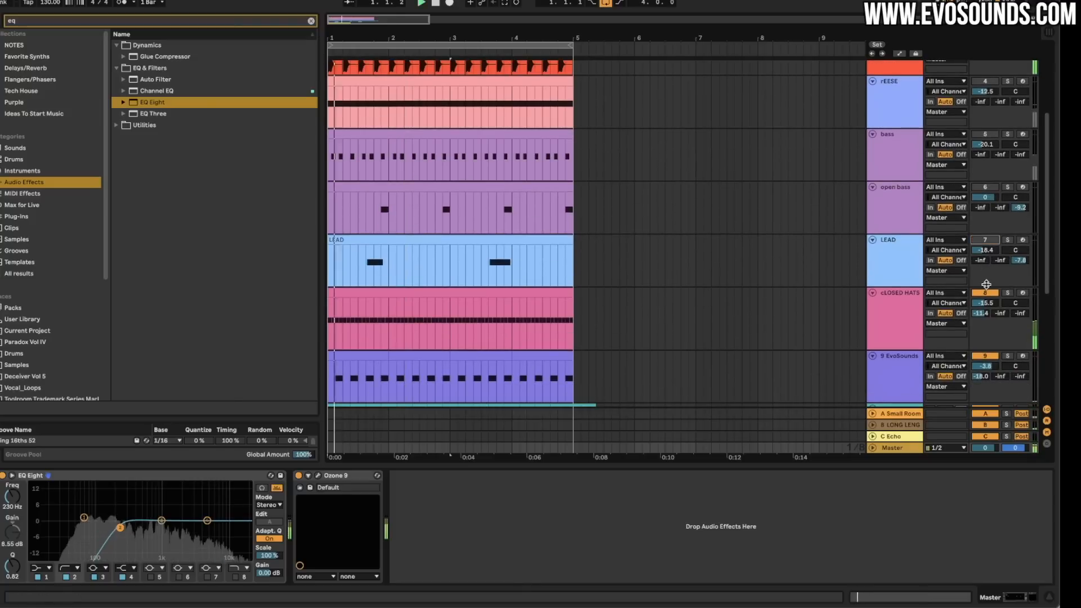
pyautogui.scroll(-2, 982, 274)
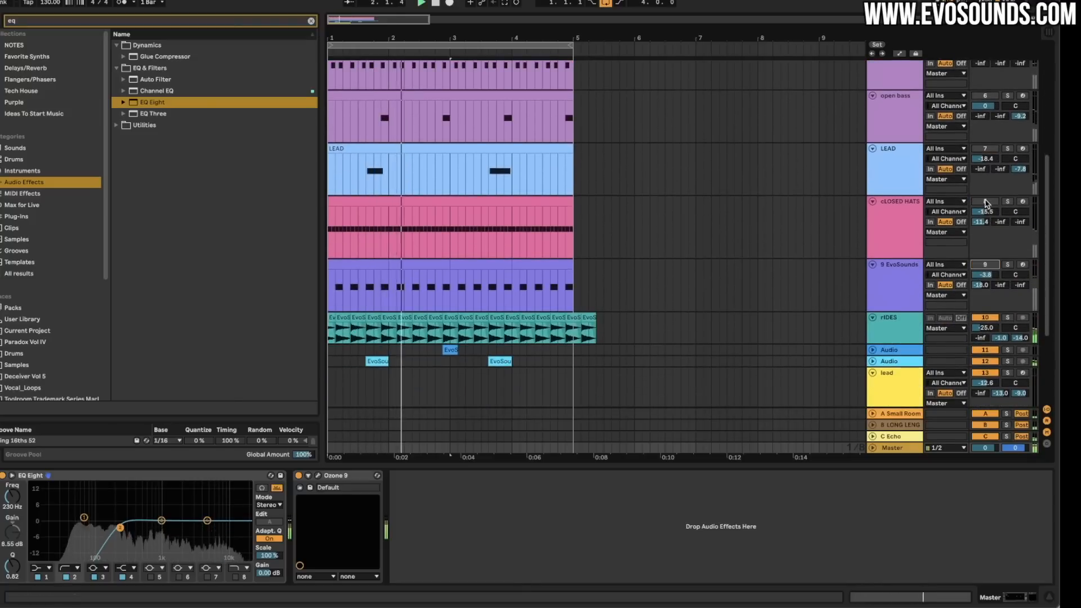
pyautogui.scroll(3, 957, 307)
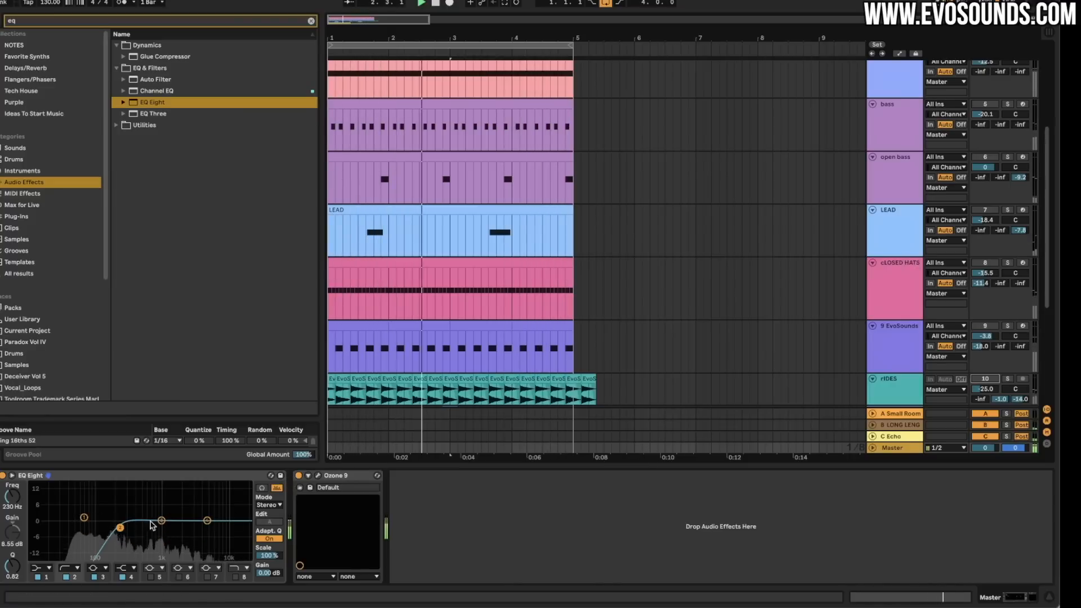
# Reactivate the bass track, set its volume to -19.0 dB and show the open bass track's devices.
pyautogui.scroll(-4, 725, 303)
pyautogui.scroll(10, 745, 234)
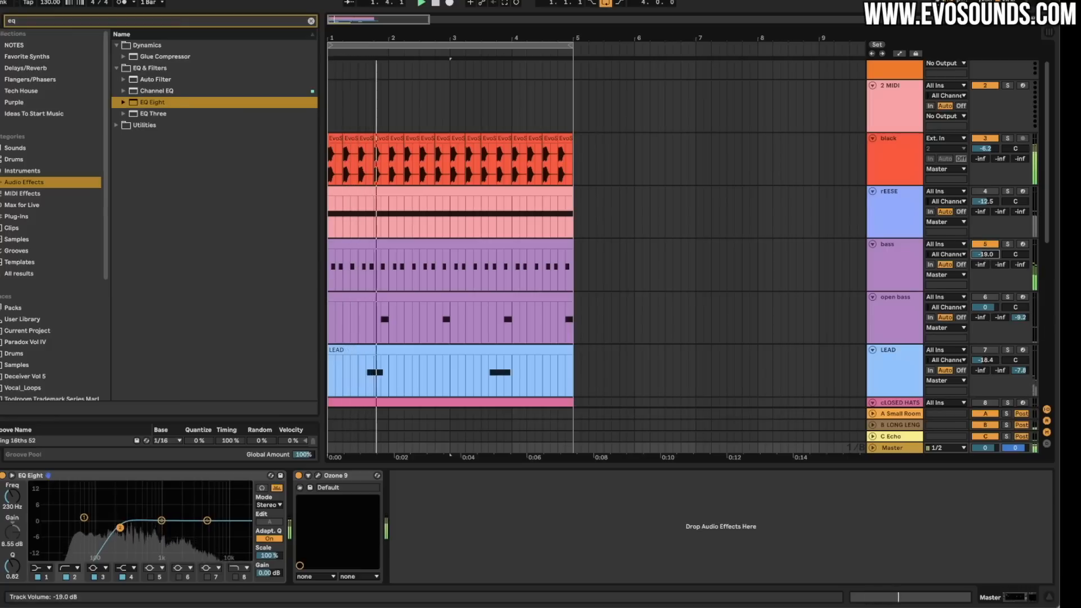
pyautogui.click(902, 304)
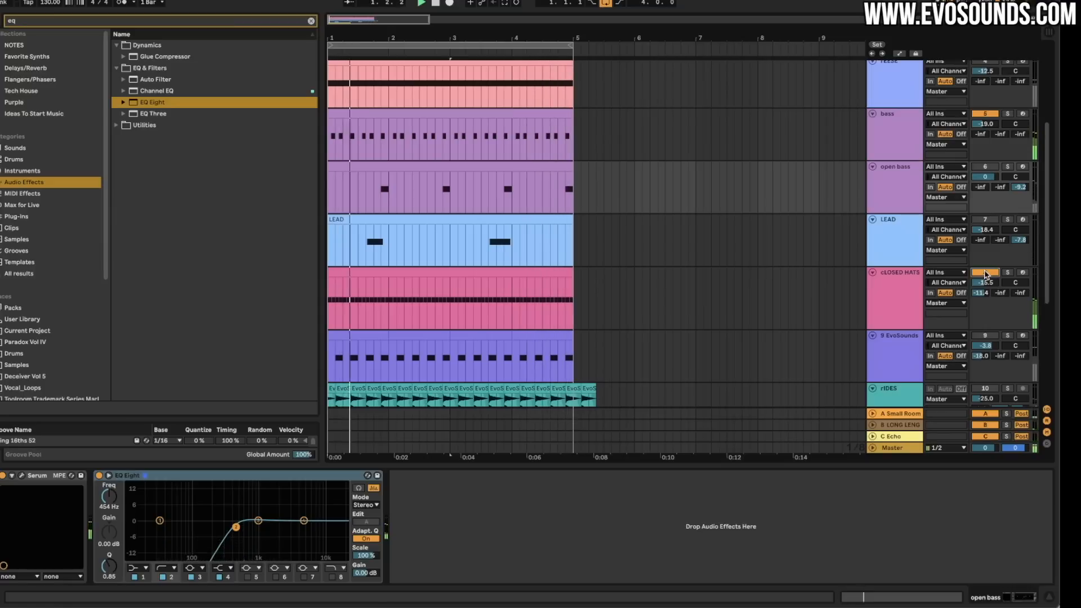
# Raise the Dry/Wet of the Vocoder on the reactivated cLOSED HATS track to 38.3%.
pyautogui.click(912, 299)
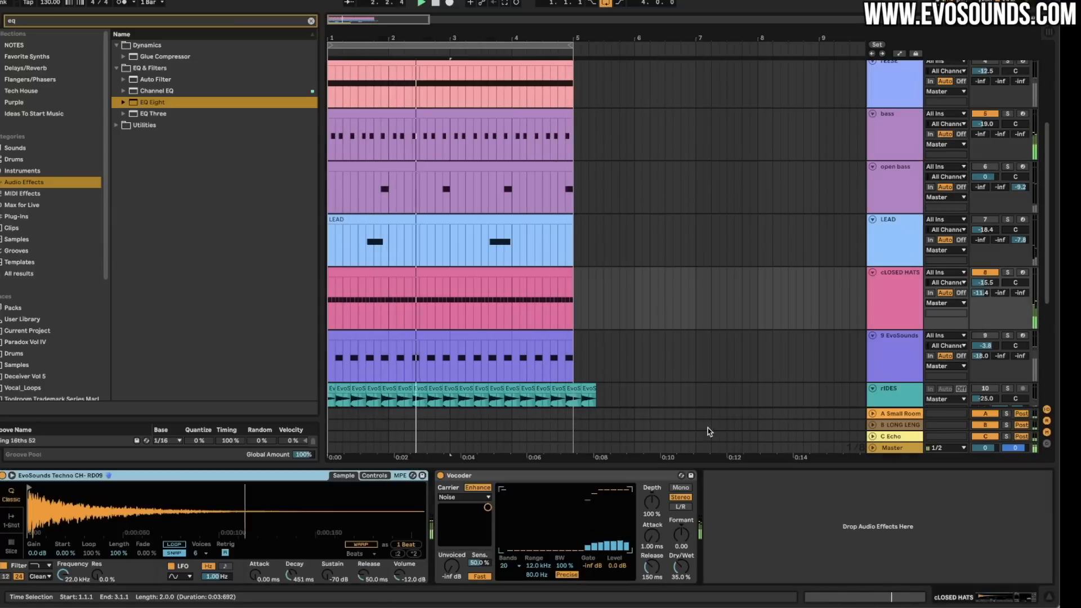
pyautogui.scroll(-4, 645, 410)
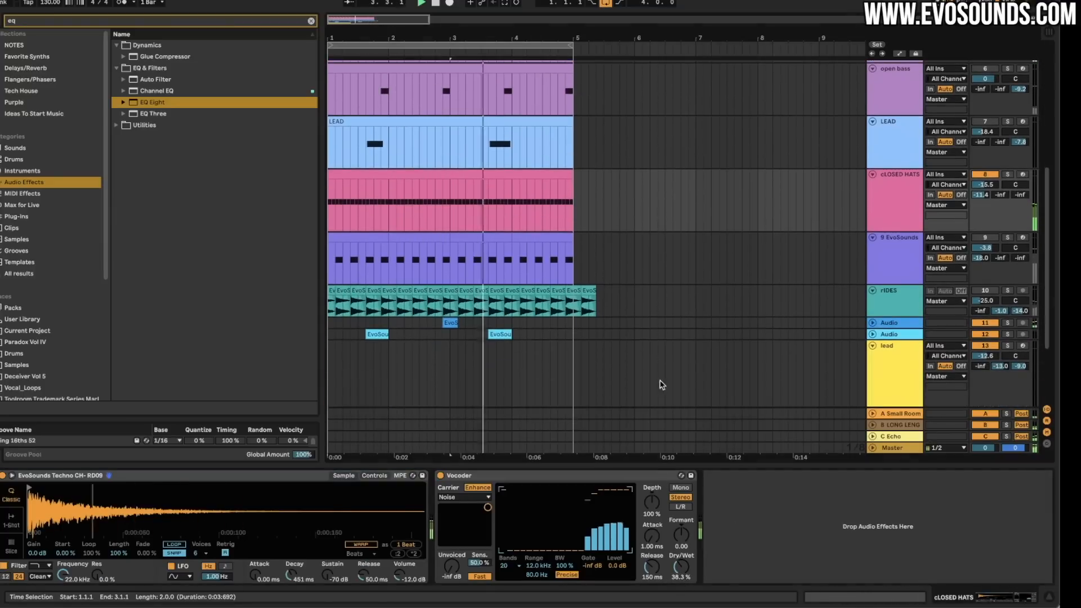
# Bring the low cut of the master's EQ Eight down to 11.9 Hz and reactivate the rEESE track.
pyautogui.click(899, 447)
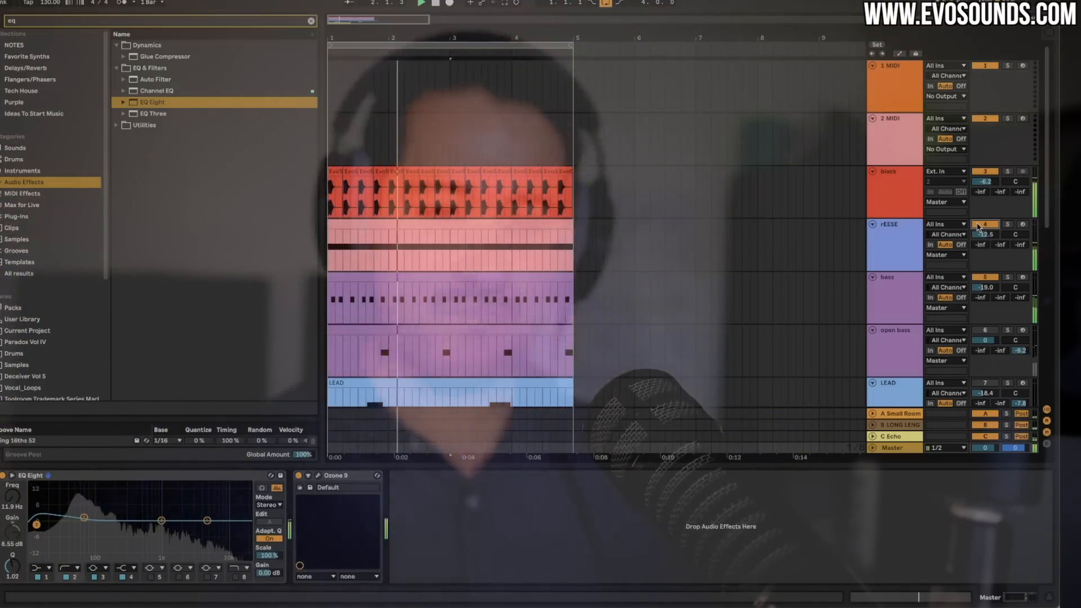
pyautogui.scroll(-6, 605, 110)
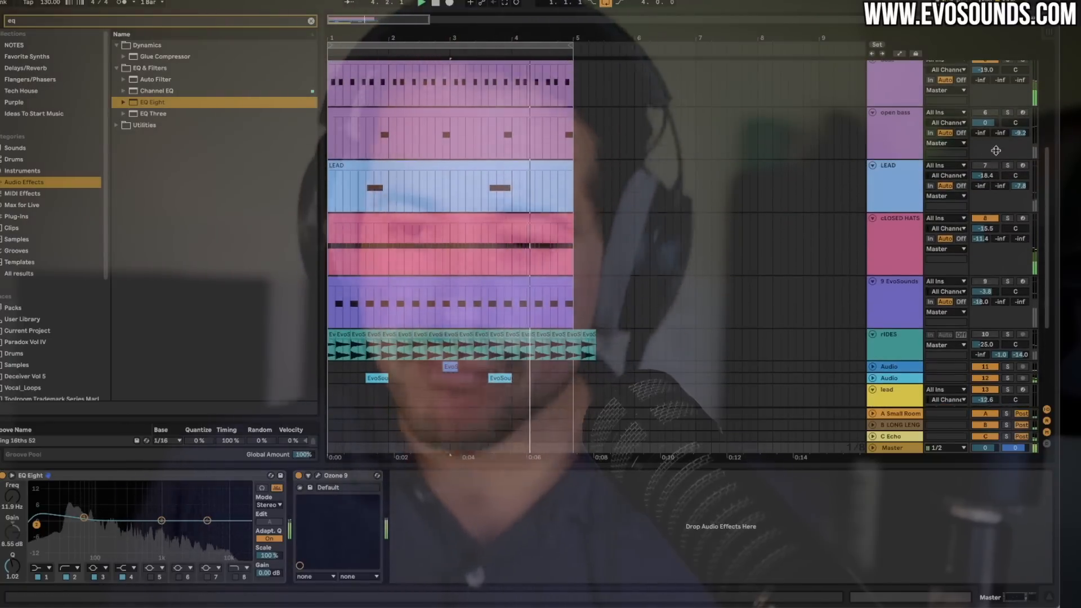
# Unfold the two Audio tracks, 11 and 12, below the rIDES track.
pyautogui.scroll(-3, 924, 291)
pyautogui.click(872, 288)
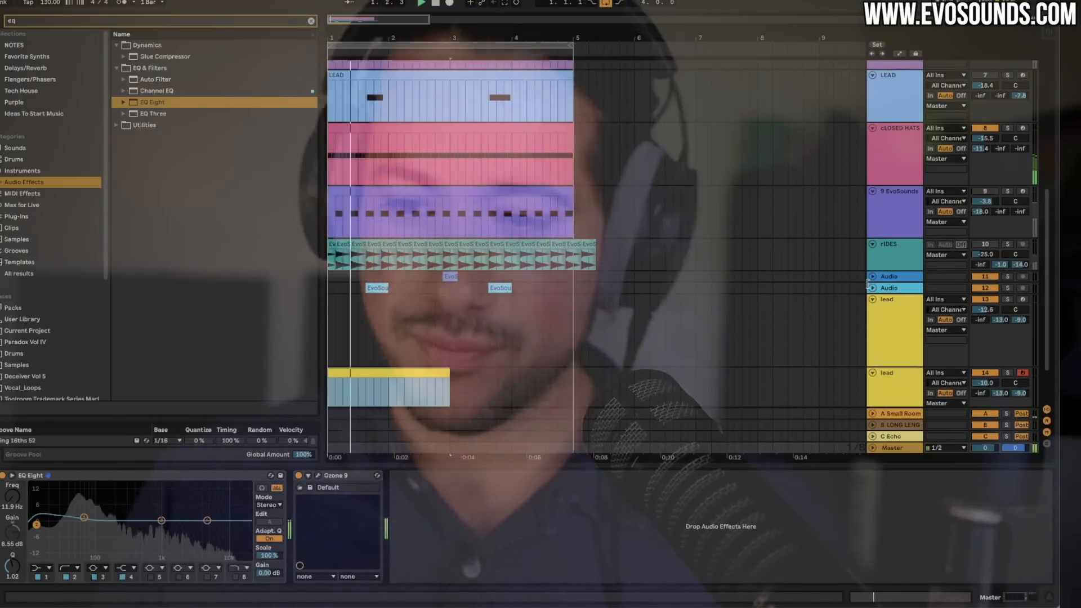
pyautogui.click(872, 276)
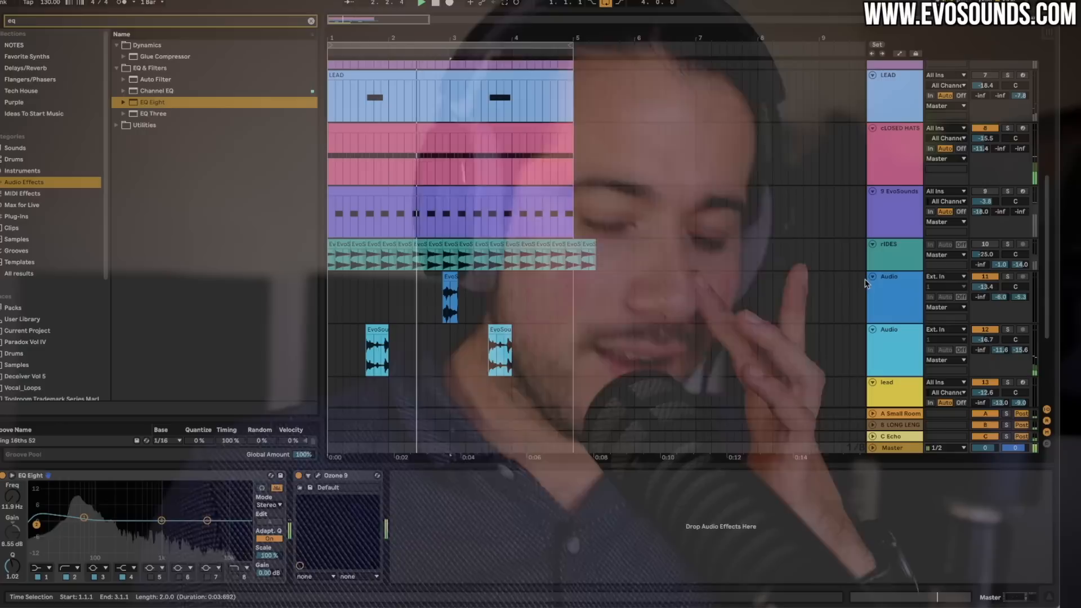
# Reactivate the 9 EvoSounds open hat track and lower its volume to -6.8 dB.
pyautogui.scroll(2, 924, 264)
pyautogui.scroll(1, 957, 267)
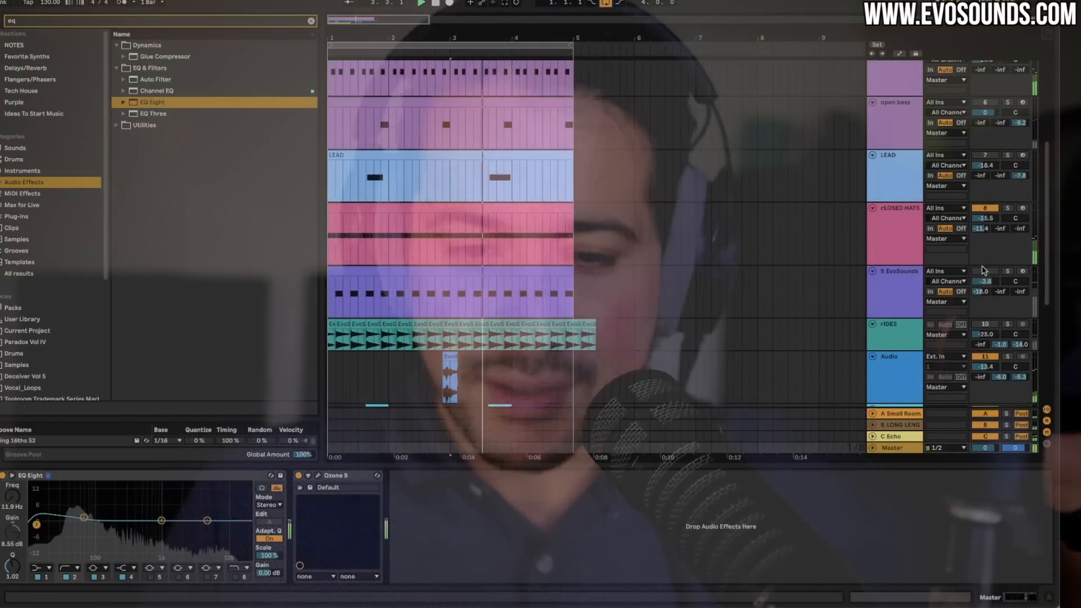
pyautogui.click(984, 271)
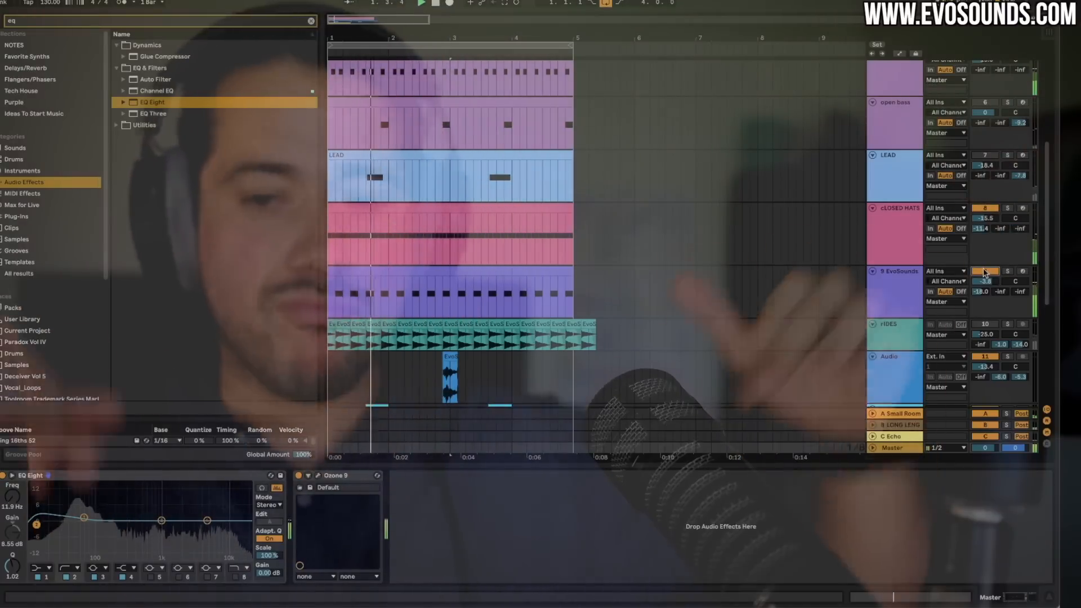
pyautogui.click(980, 280)
pyautogui.moveTo(980, 280); pyautogui.dragTo(979, 286)
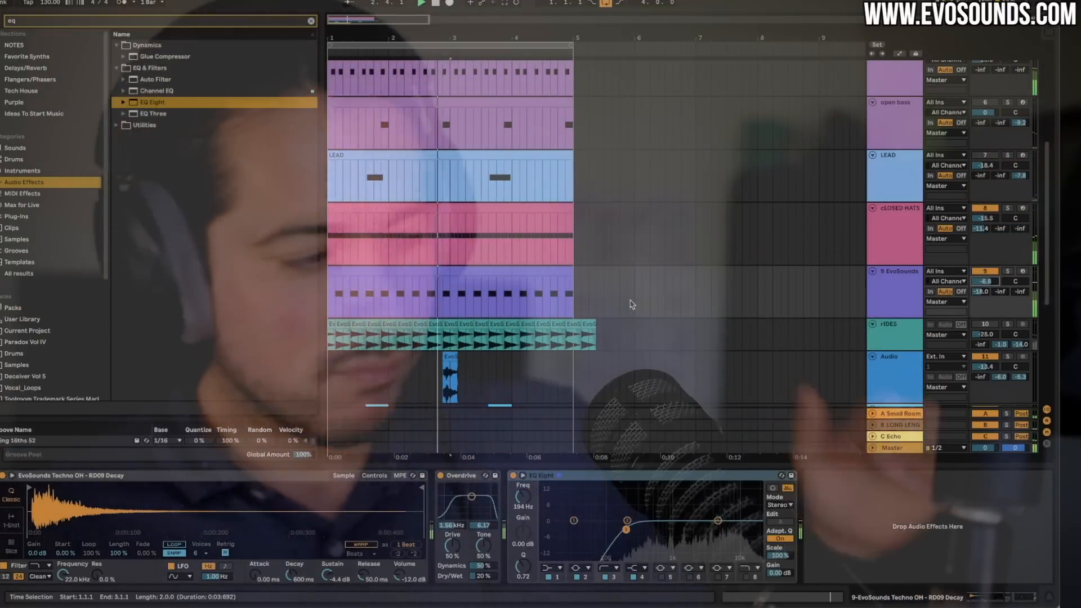
# Raise the volume of the second lead track, number 14, to 1.5 dB.
pyautogui.scroll(-5, 668, 304)
pyautogui.moveTo(984, 323); pyautogui.dragTo(984, 321)
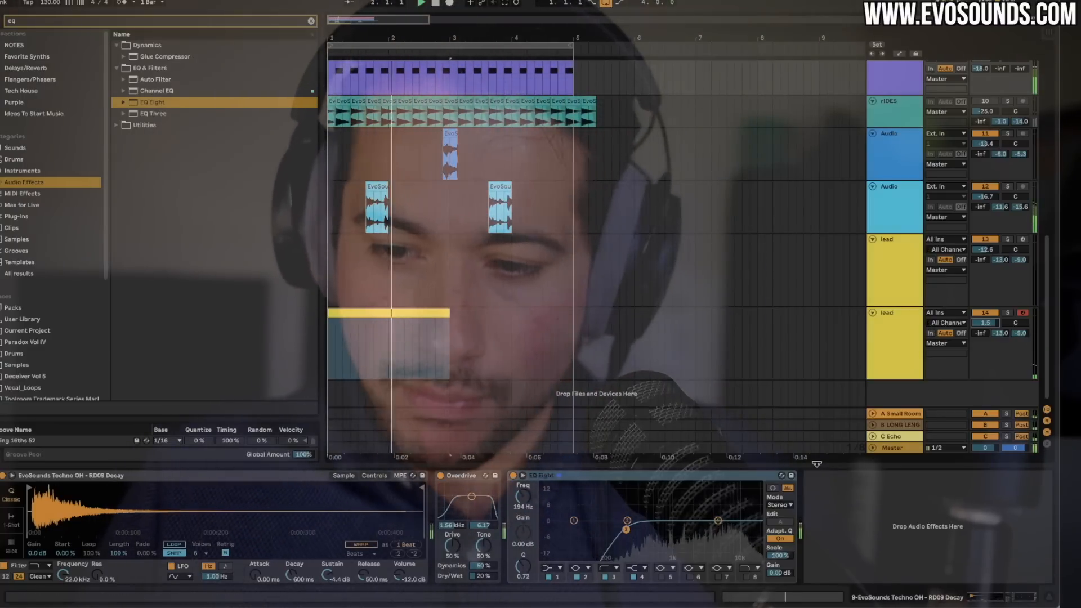
# Sweep the low cut of the master's EQ Eight, return it to 10.4 Hz with Q 0.93, and reactivate the LEAD track.
pyautogui.click(887, 448)
pyautogui.moveTo(36, 524); pyautogui.dragTo(135, 524)
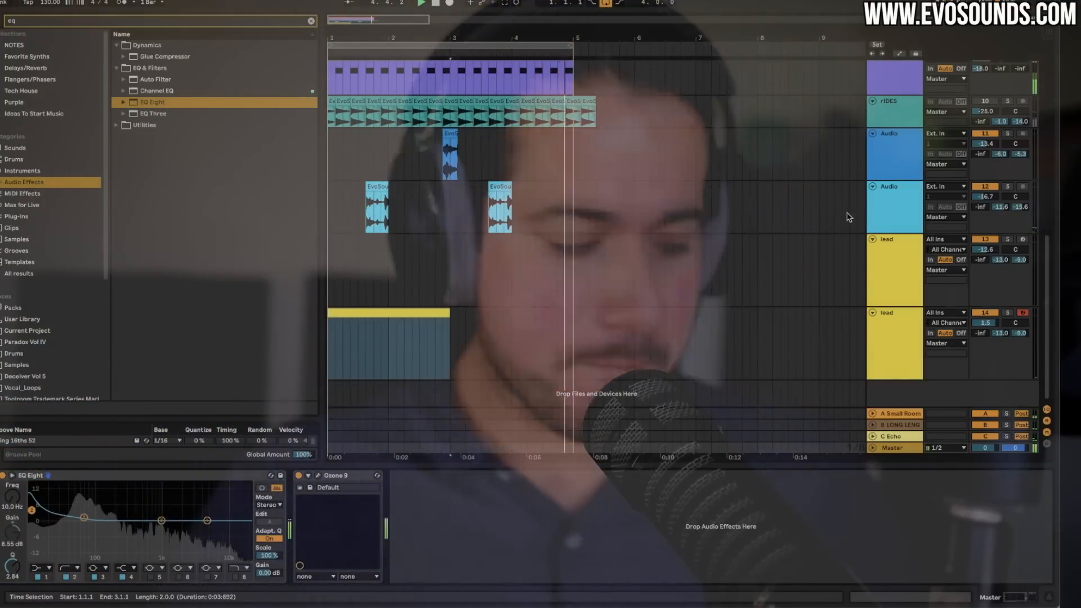
pyautogui.scroll(5, 849, 217)
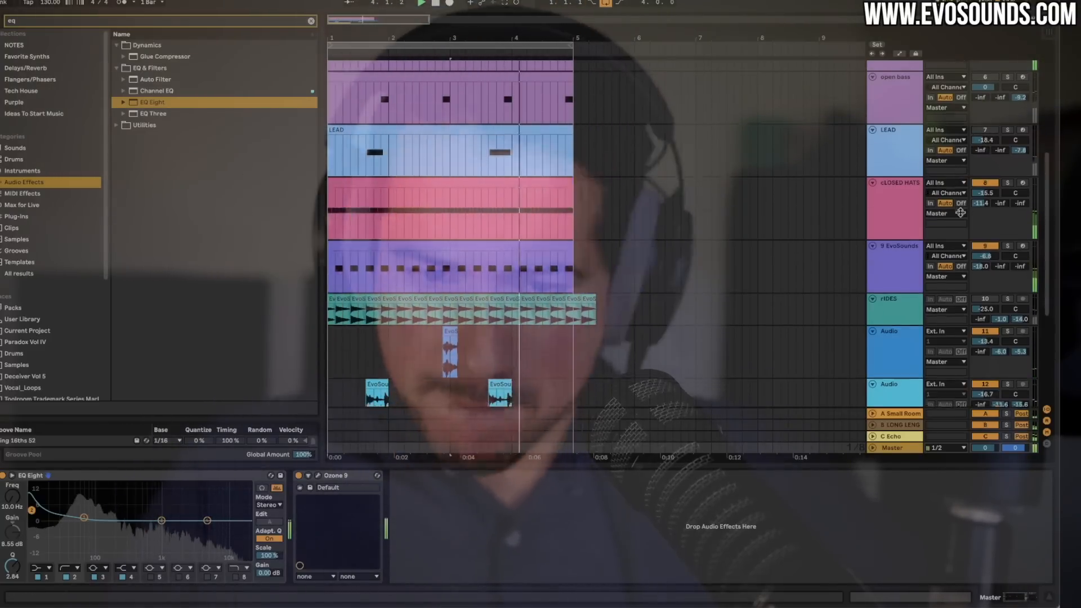
pyautogui.scroll(-5, 959, 222)
pyautogui.scroll(6, 960, 222)
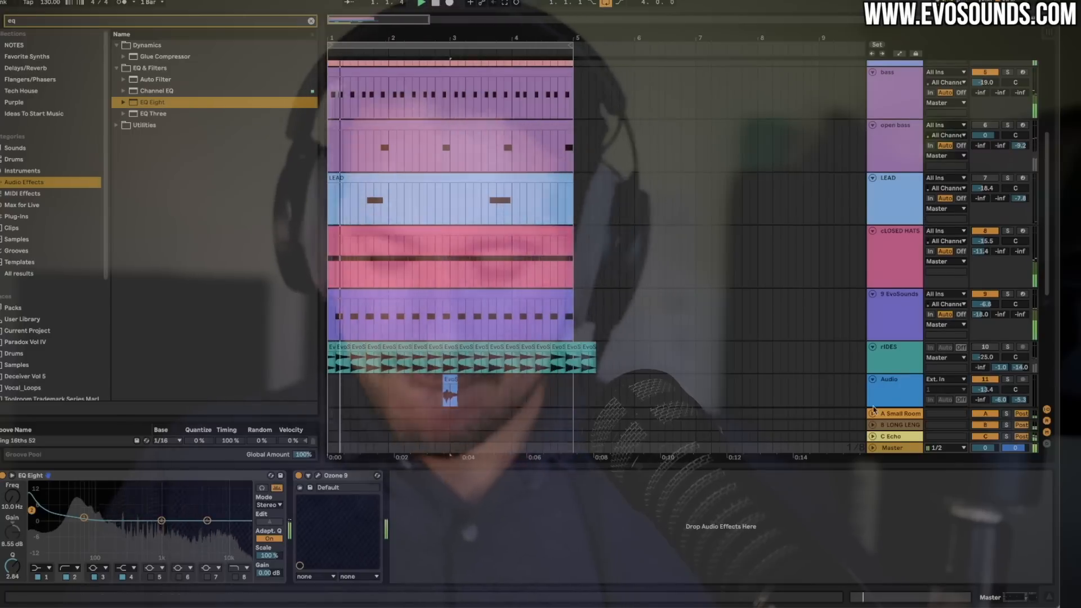
pyautogui.scroll(1, 974, 219)
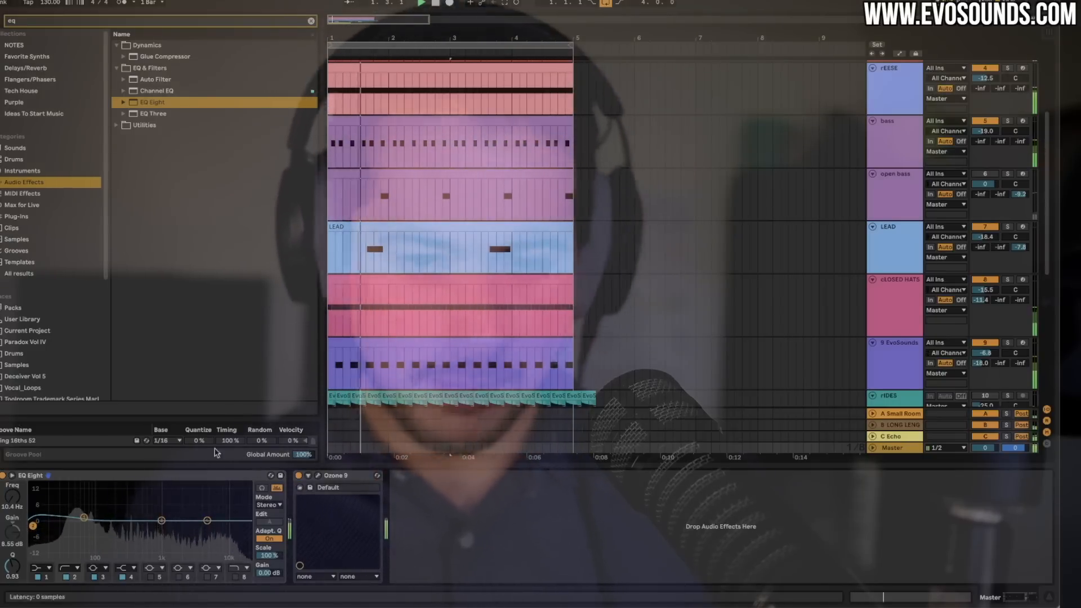
# Raise the LEAD volume to -17.5 dB, reactivate the open bass track at -5.3 dB and stop playback.
pyautogui.click(984, 174)
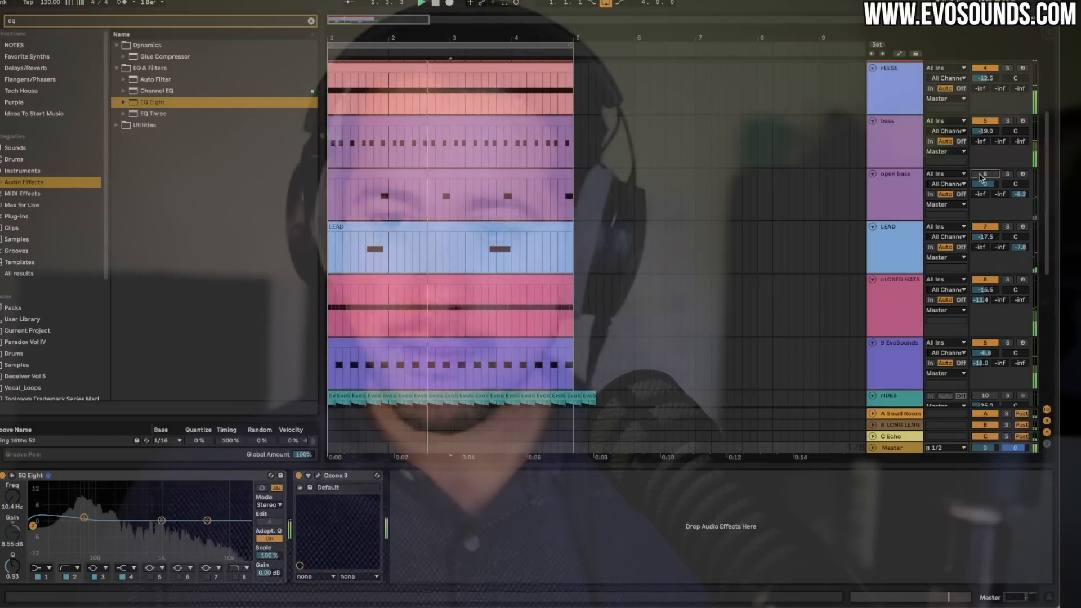
pyautogui.click(983, 174)
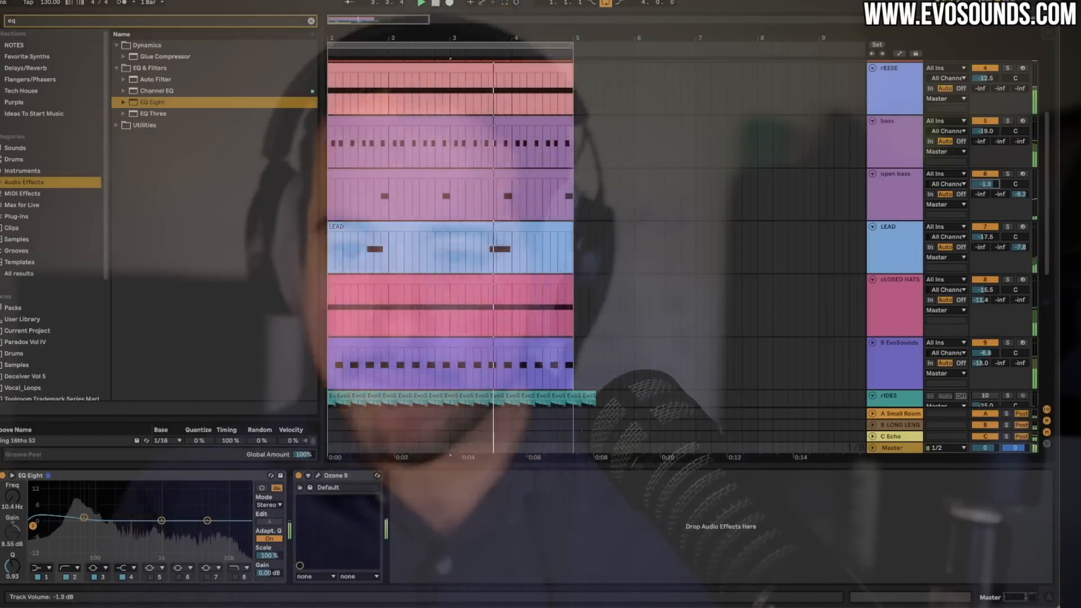
pyautogui.moveTo(988, 185); pyautogui.dragTo(989, 197)
pyautogui.press('space')
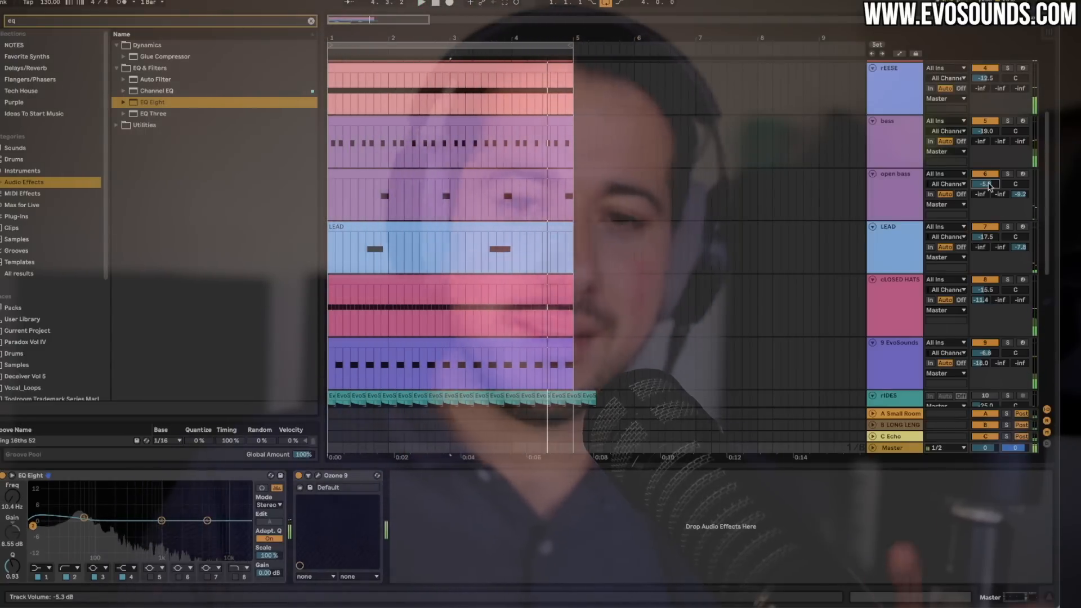